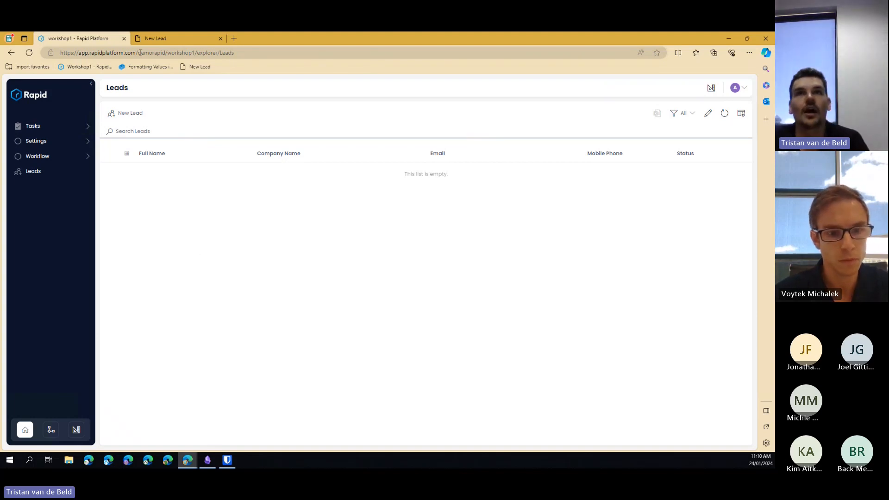
- View the New Lead web form, then return to the Leads list
click(162, 39)
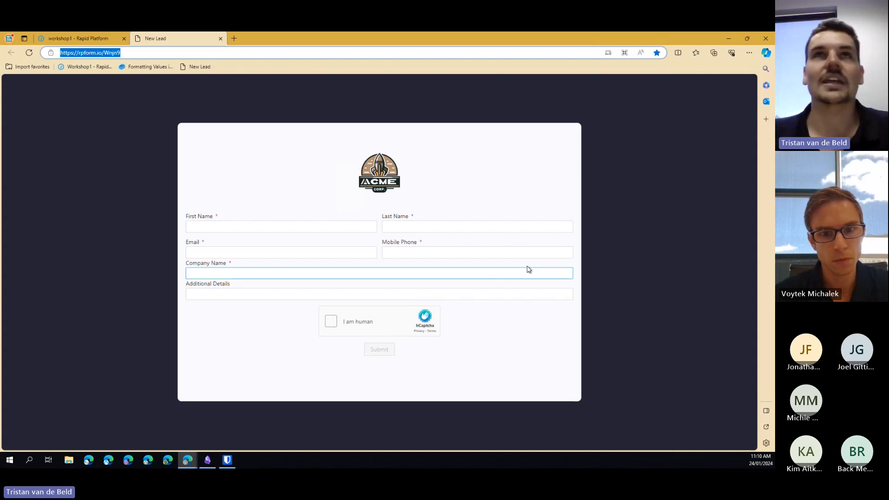
click(118, 37)
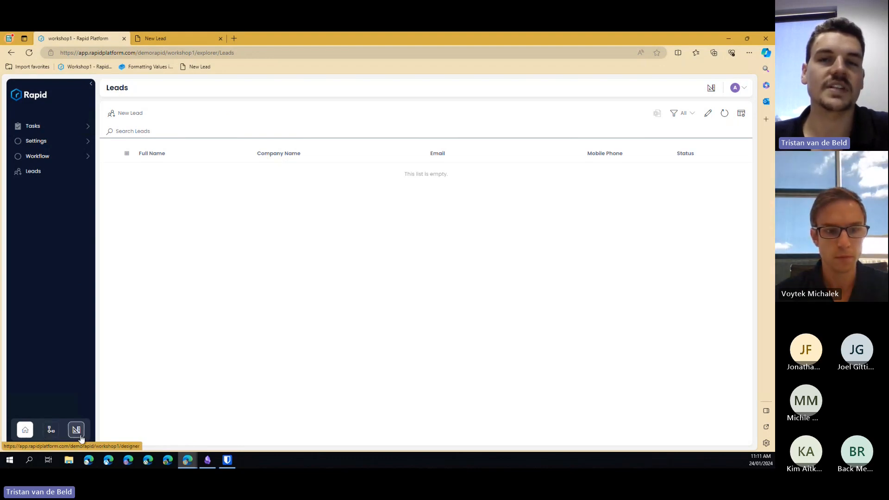
- Create a new process diagram titled New Lead among the workflow diagrams
click(51, 430)
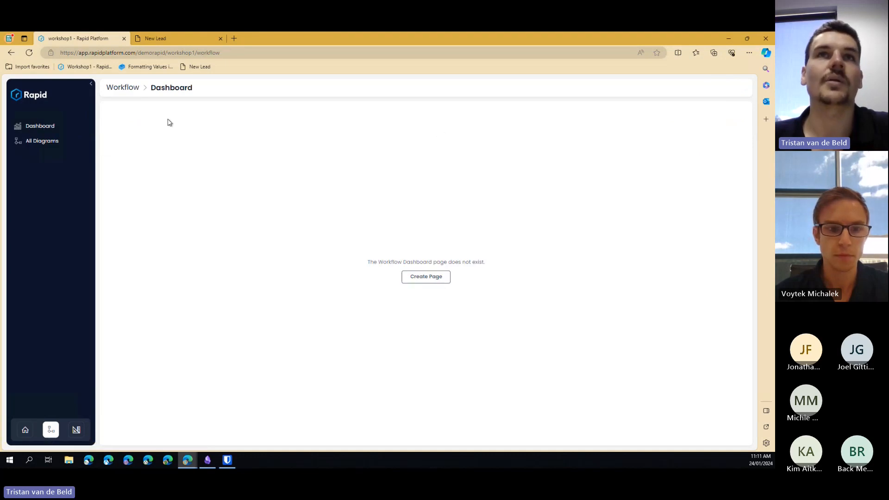
click(69, 141)
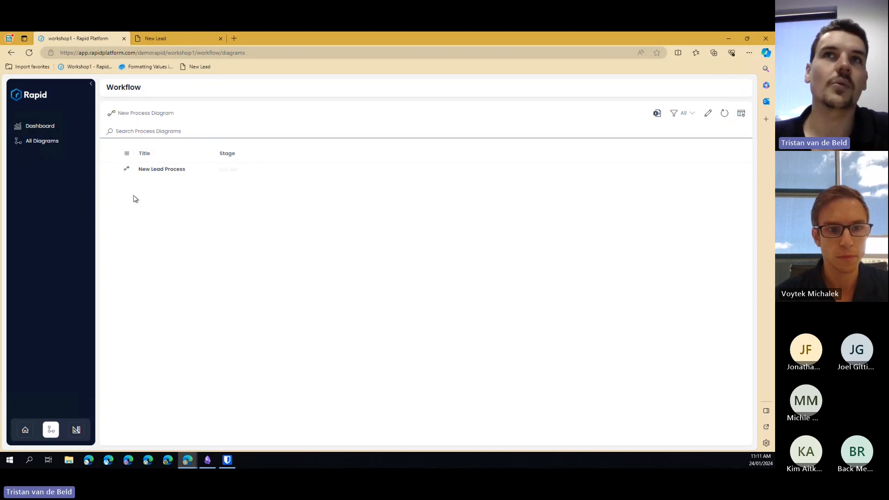
click(159, 116)
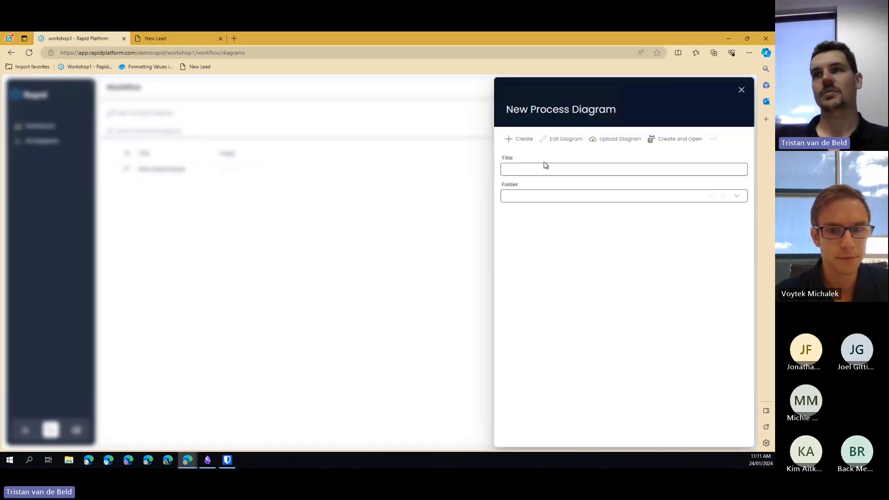
click(545, 167)
text(New)
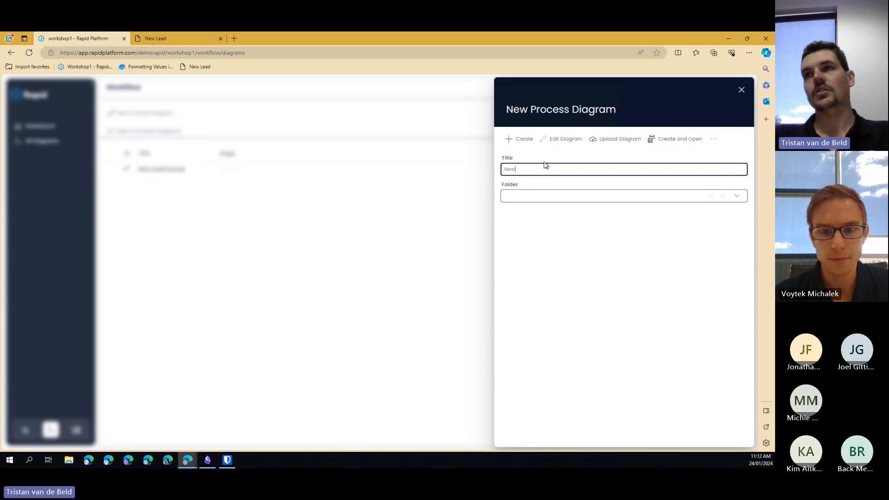
text( Lead)
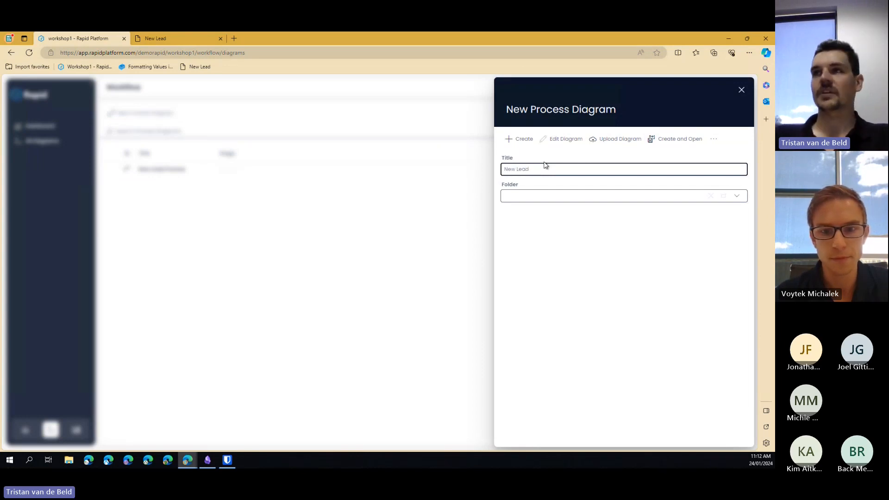
click(527, 140)
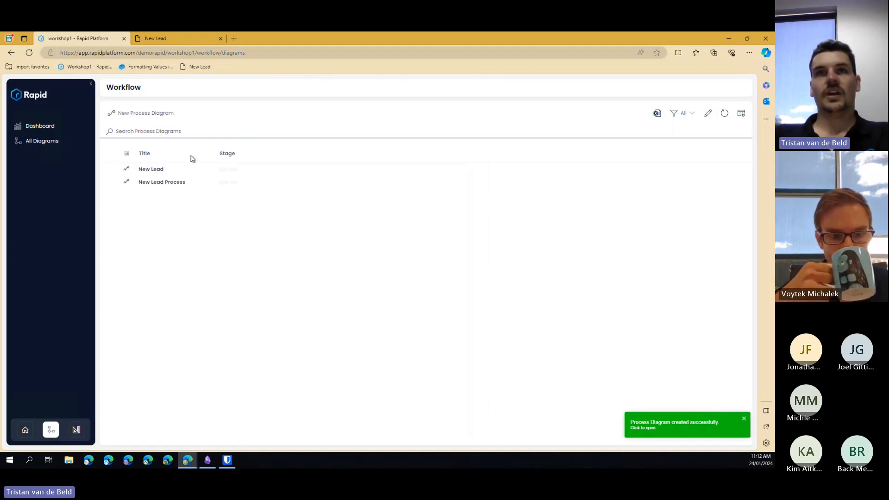
- Open the New Lead diagram and move its start event to the left part of the canvas
click(153, 171)
click(153, 170)
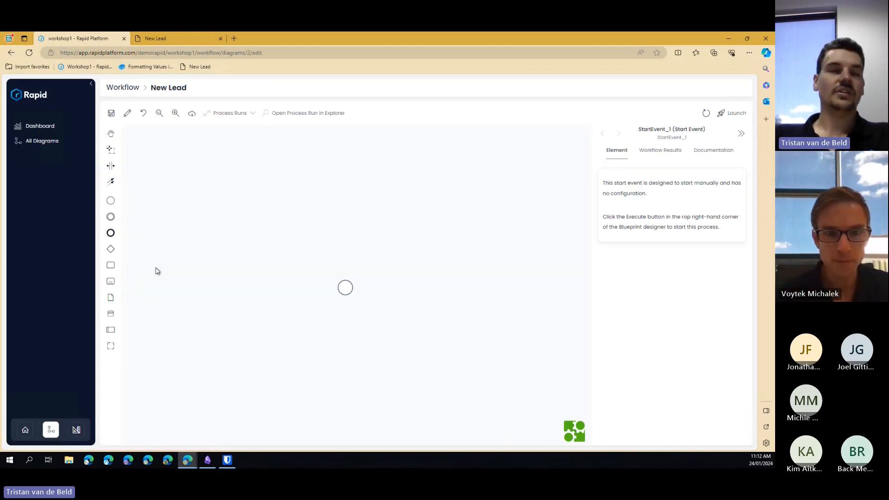
drag(345, 287, 187, 283)
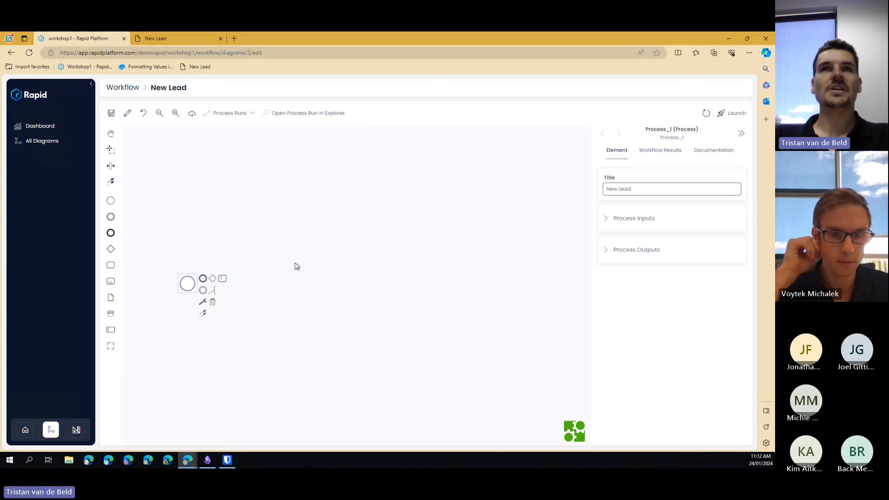
click(254, 237)
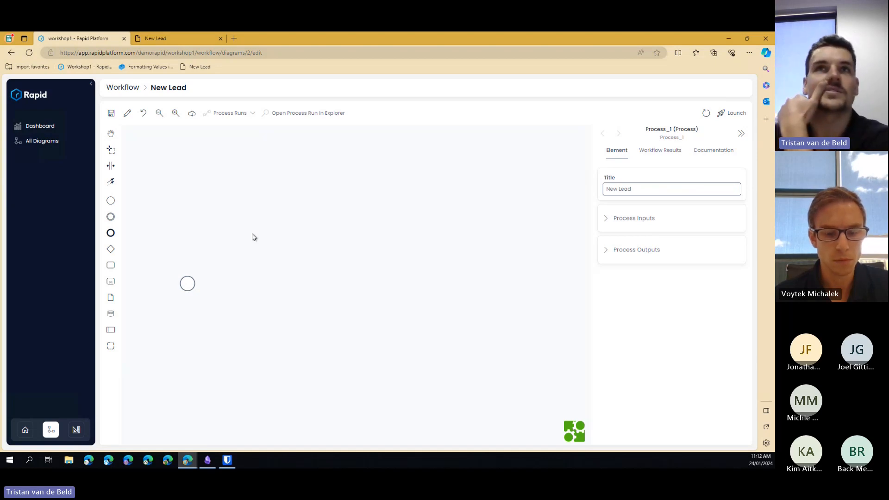
- Collapse the navigation sidebar and move the start event slightly higher on the canvas
click(91, 84)
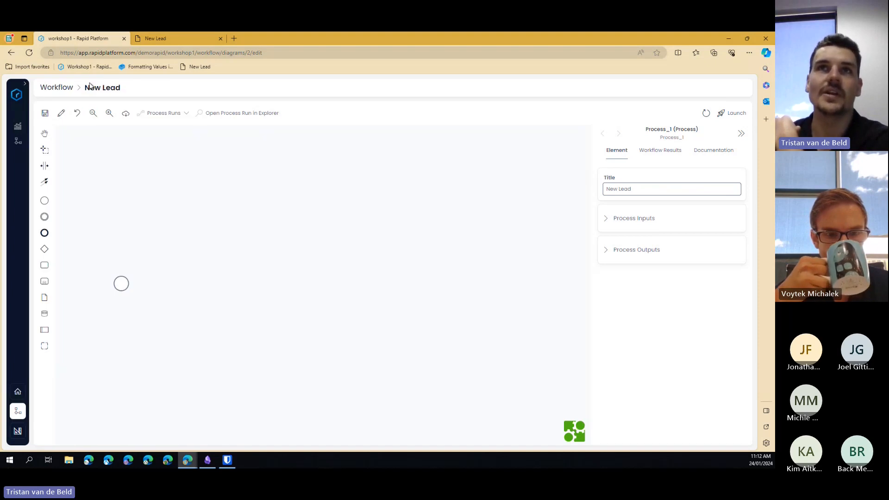
drag(121, 284, 121, 264)
click(141, 198)
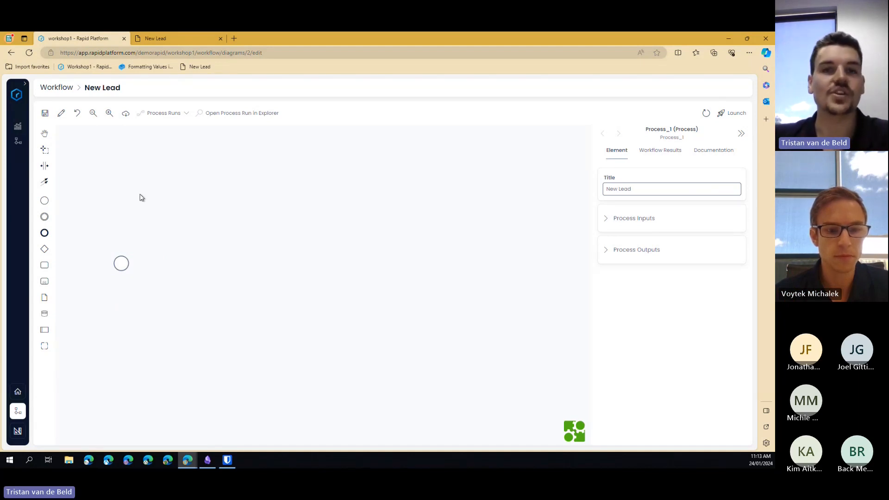
- Examine the start event's configuration and the event types it can be changed to
click(125, 271)
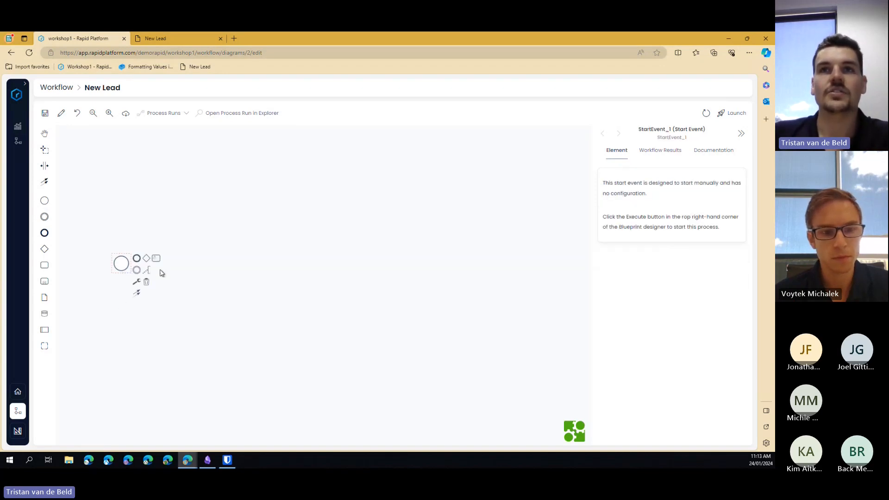
click(137, 283)
click(135, 228)
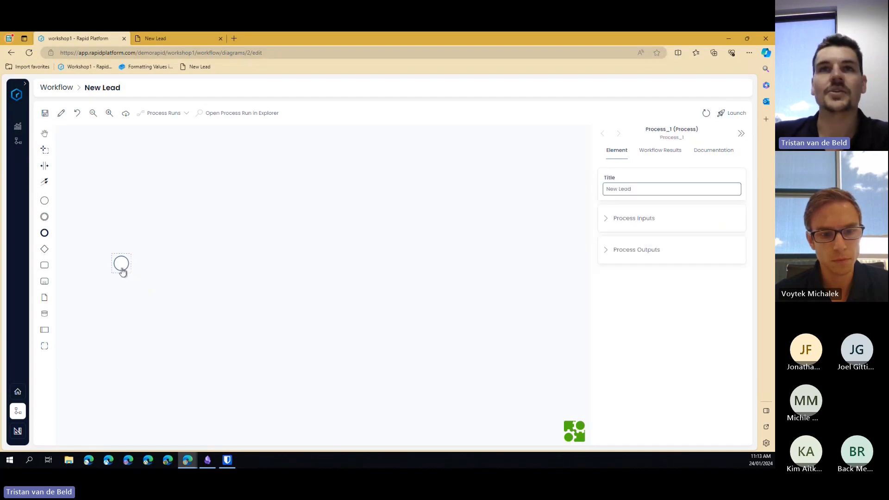
click(121, 270)
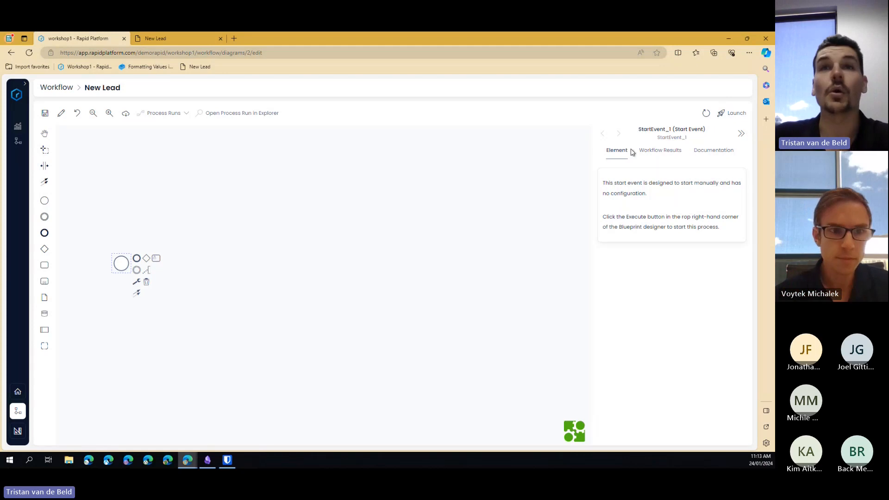
click(205, 207)
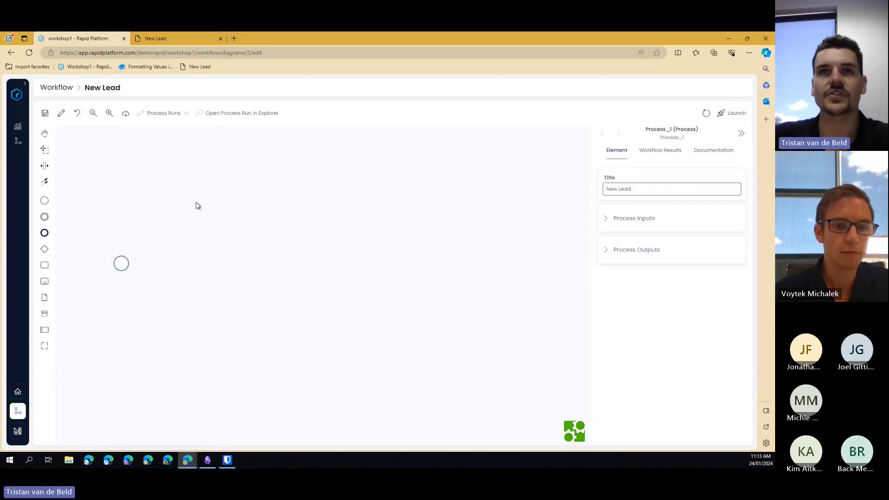
- Change the start event's type to Signal Start Event and show its configuration
click(121, 265)
click(136, 283)
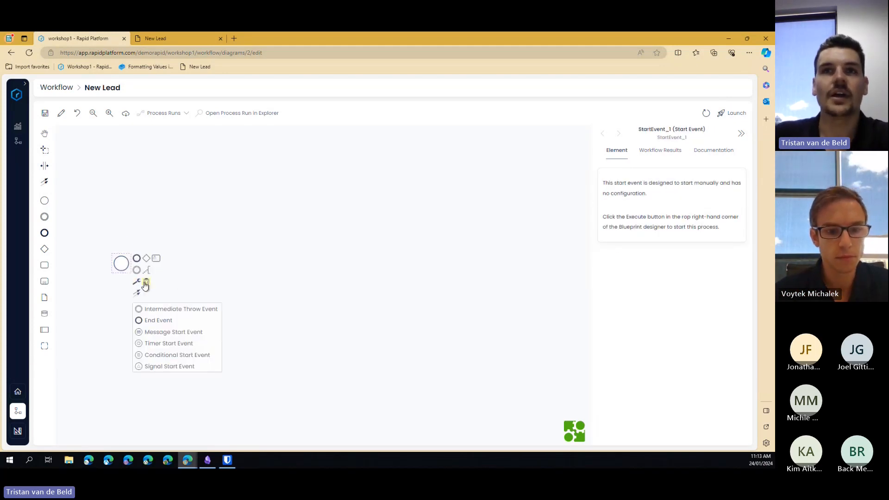
click(179, 357)
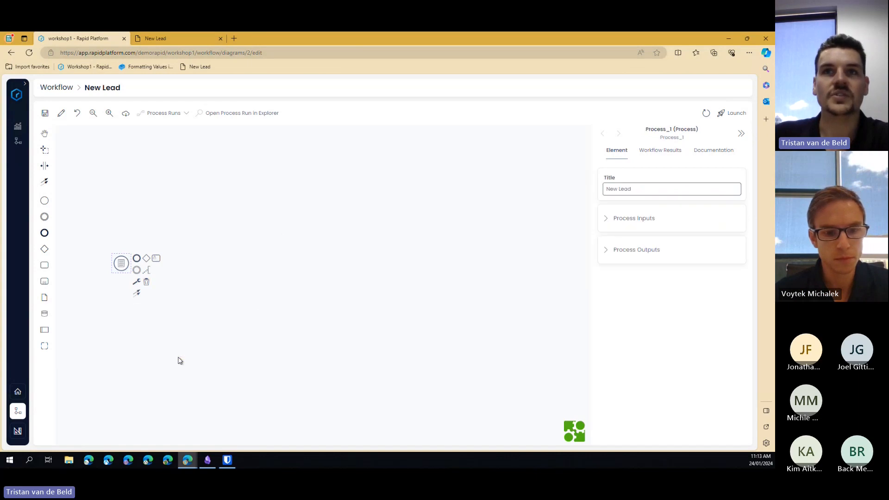
click(137, 282)
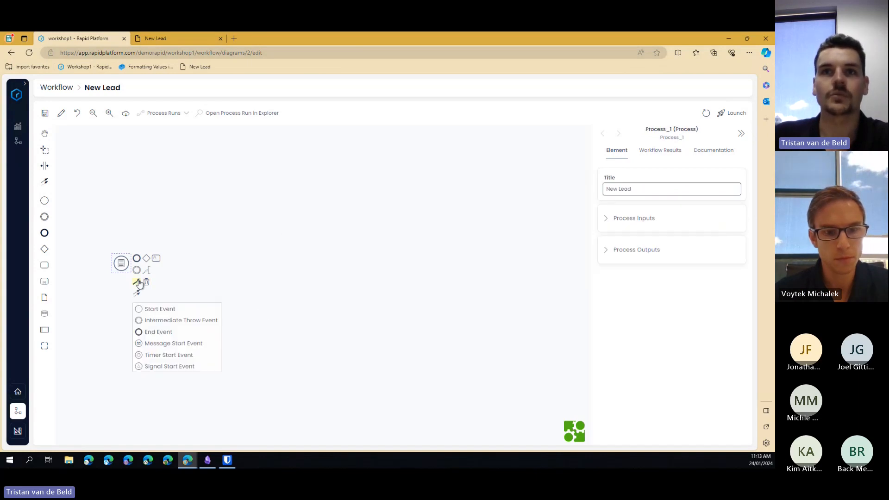
click(185, 357)
click(122, 263)
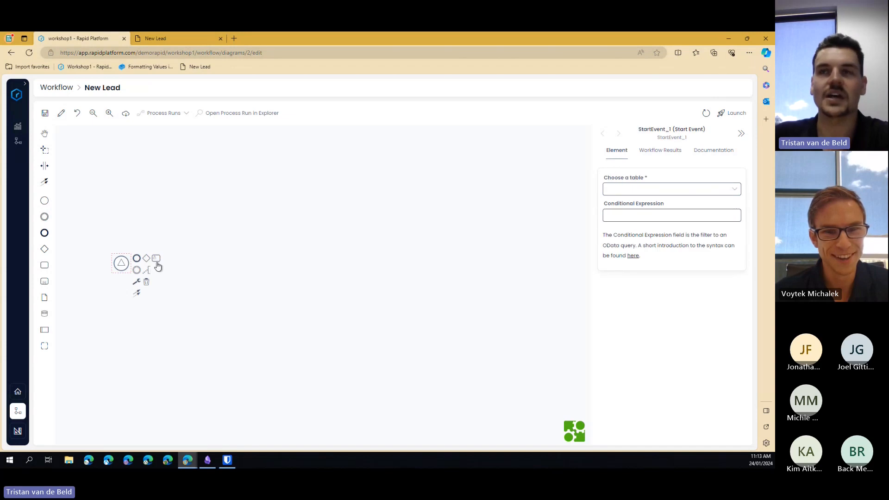
- Set the signal start event's table to Leads and lifecycle hook to "When a Lead is created", and save the diagram
click(734, 191)
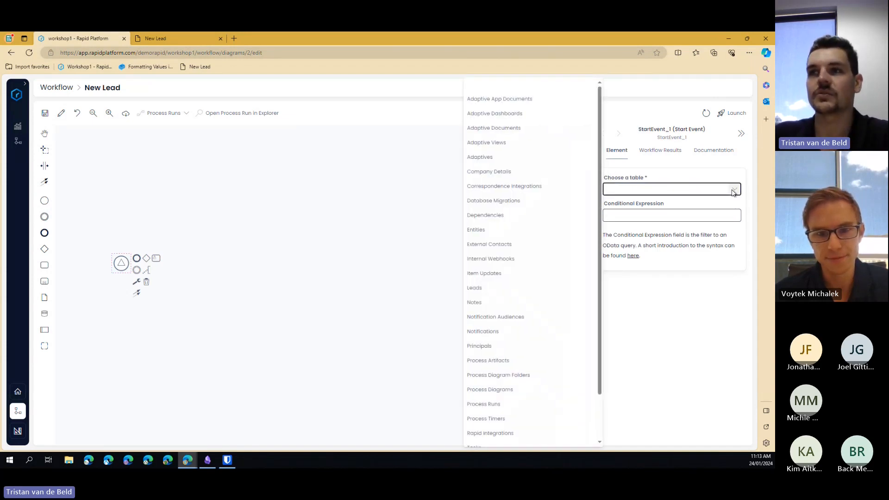
scroll(509, 377, down, 1)
click(482, 237)
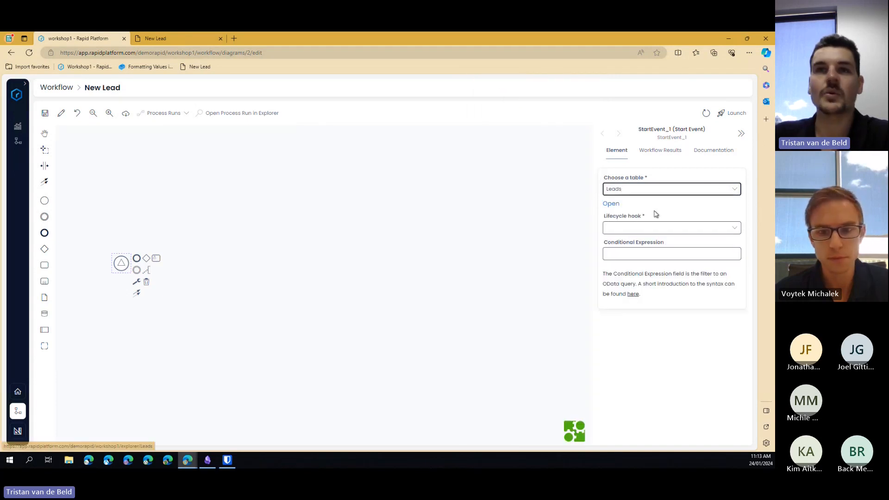
click(733, 229)
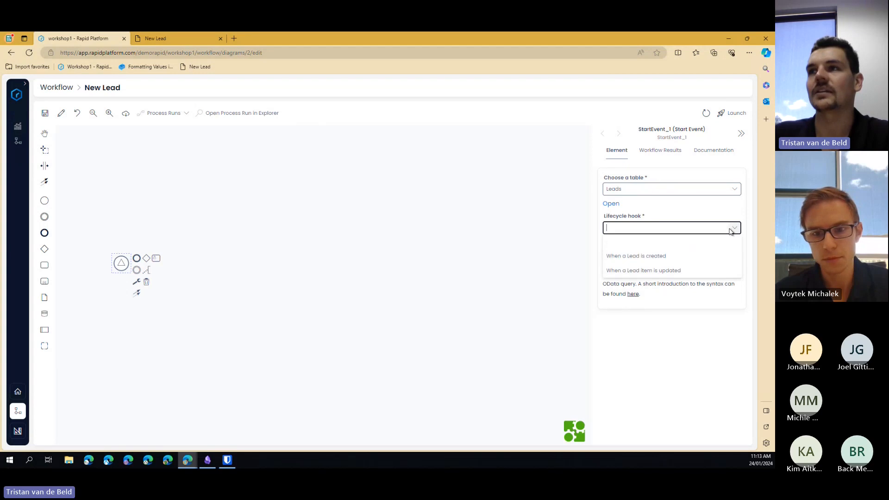
click(654, 257)
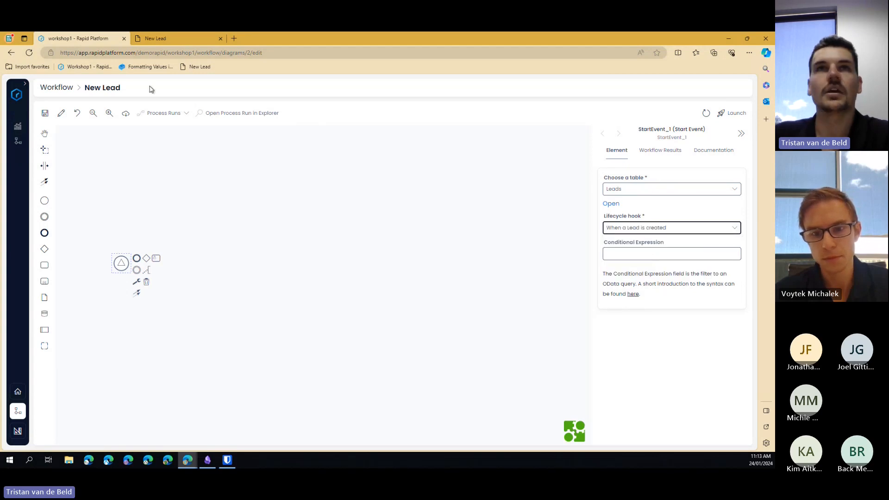
click(45, 113)
click(310, 262)
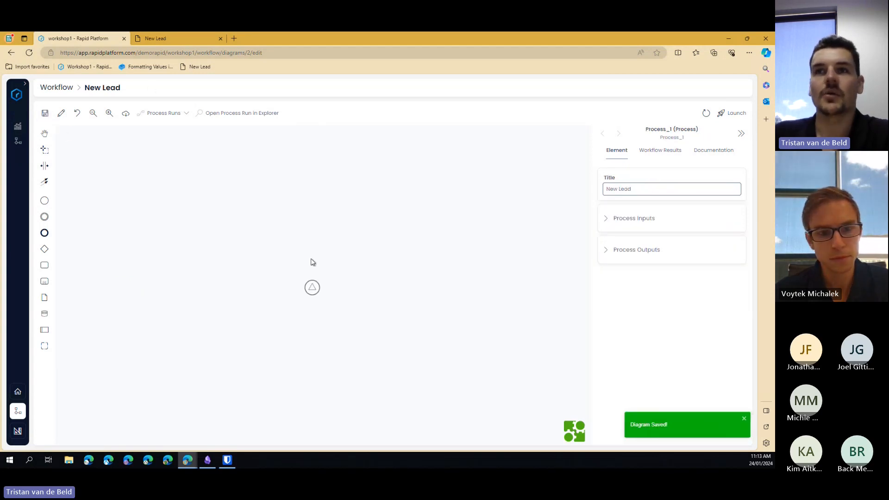
- Append a user task and an end event after the signal start event, and save the diagram
click(312, 291)
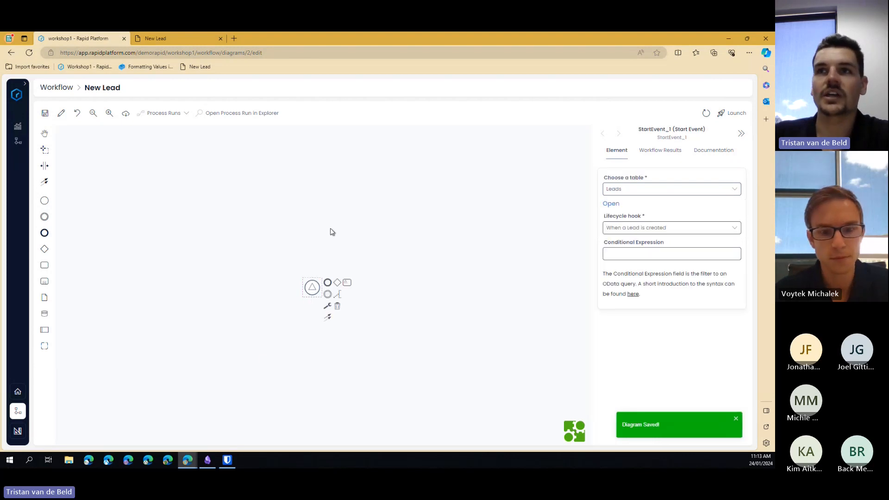
click(348, 283)
click(378, 204)
click(369, 290)
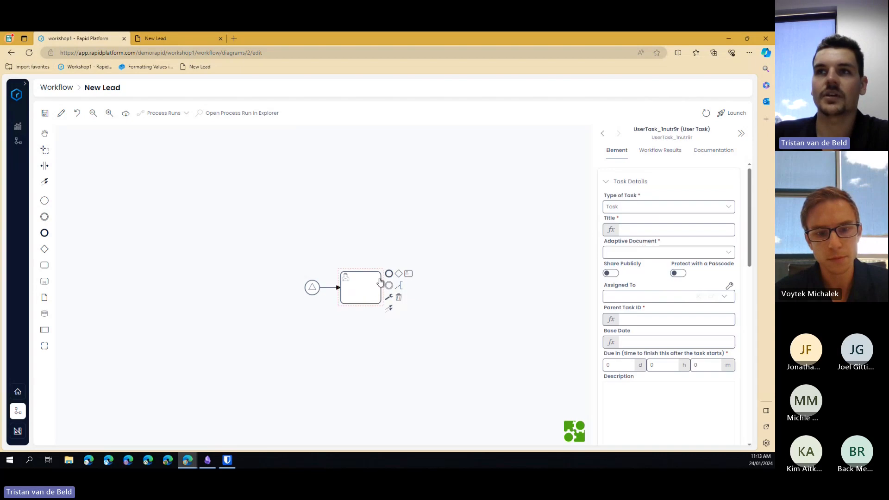
click(389, 274)
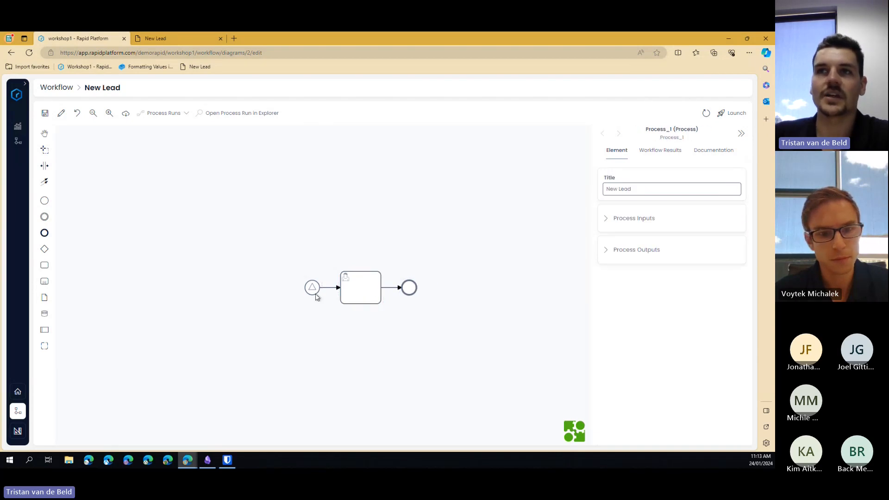
click(45, 113)
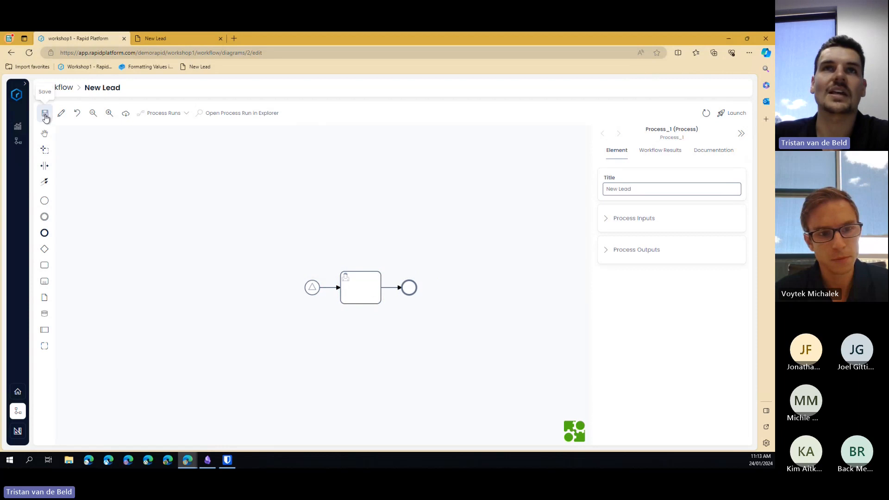
- Fill in the New Lead web form from the saved contact entry with company Music Records, keeping its autofilled email
click(160, 37)
click(196, 226)
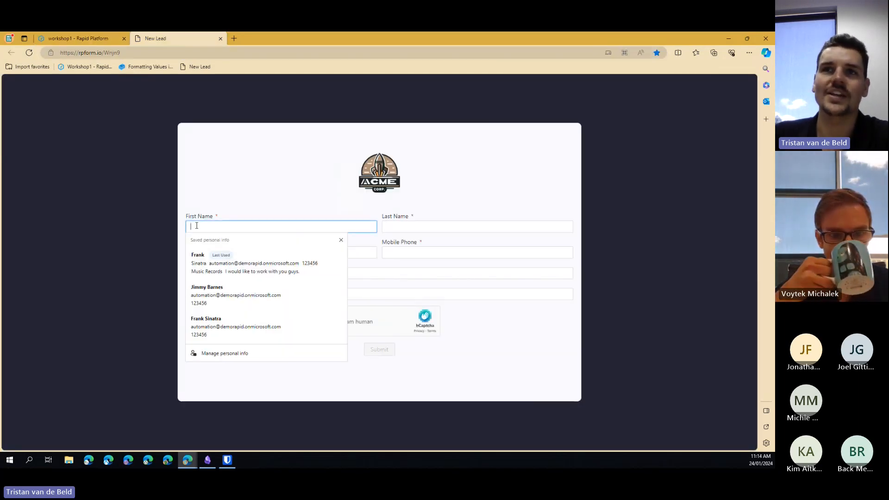
click(293, 271)
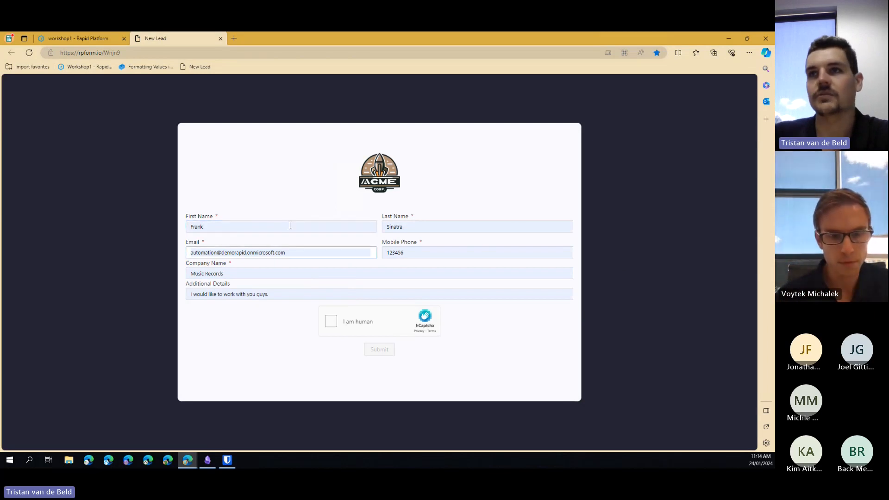
click(268, 232)
click(270, 199)
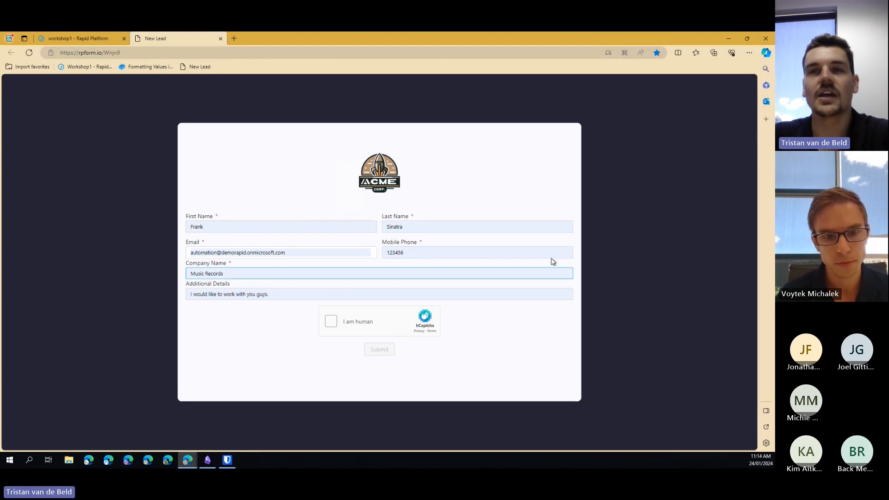
drag(285, 252, 172, 253)
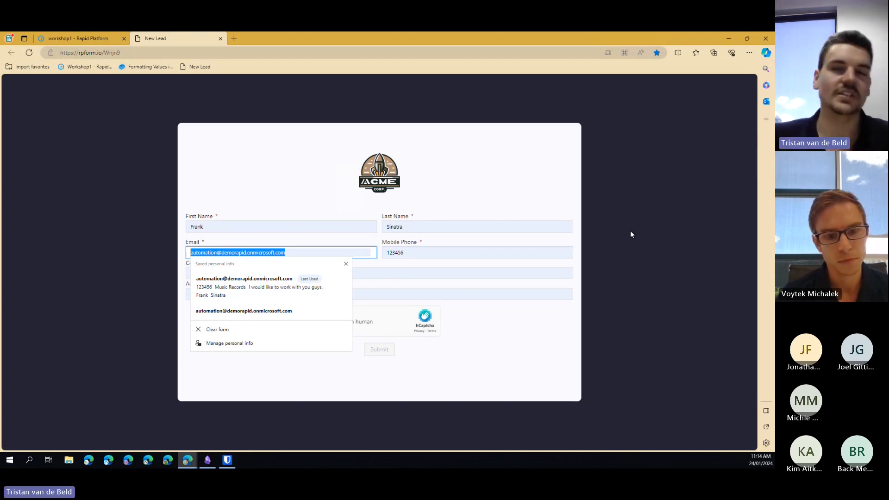
key(Return)
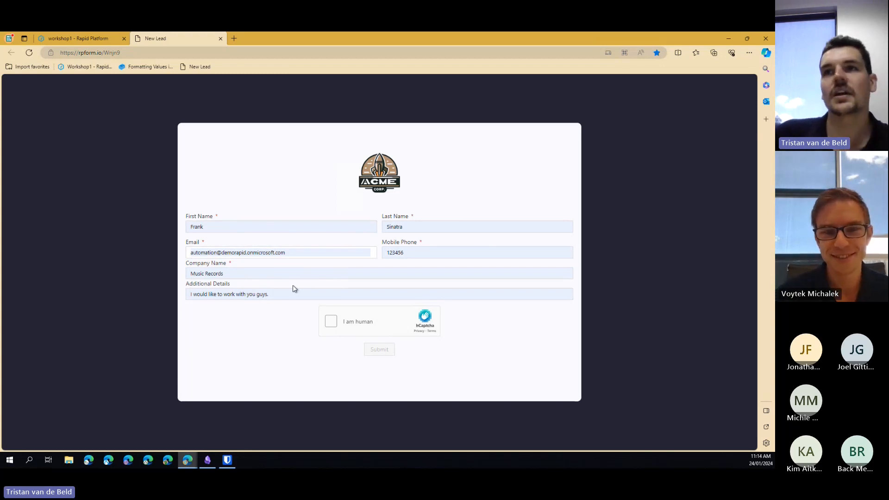
- Complete the human verification, submit the New Lead form, and load the New Lead - Music Records process run in the workflow diagram
click(332, 321)
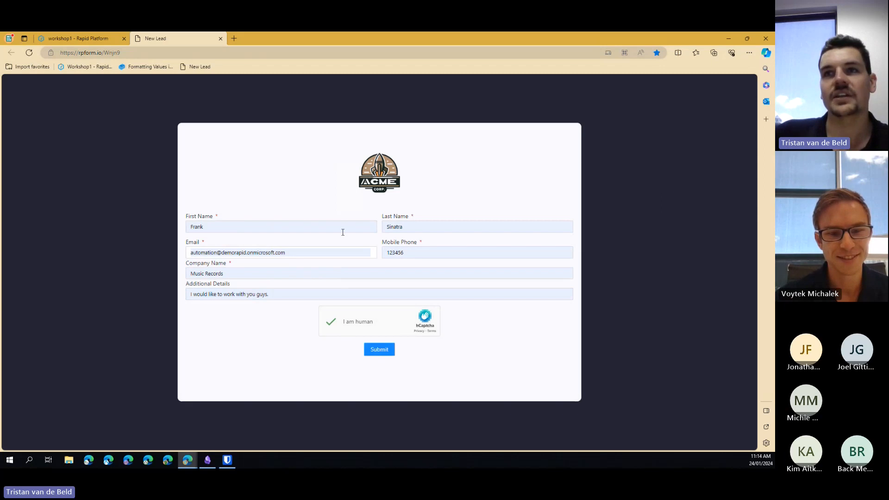
click(379, 349)
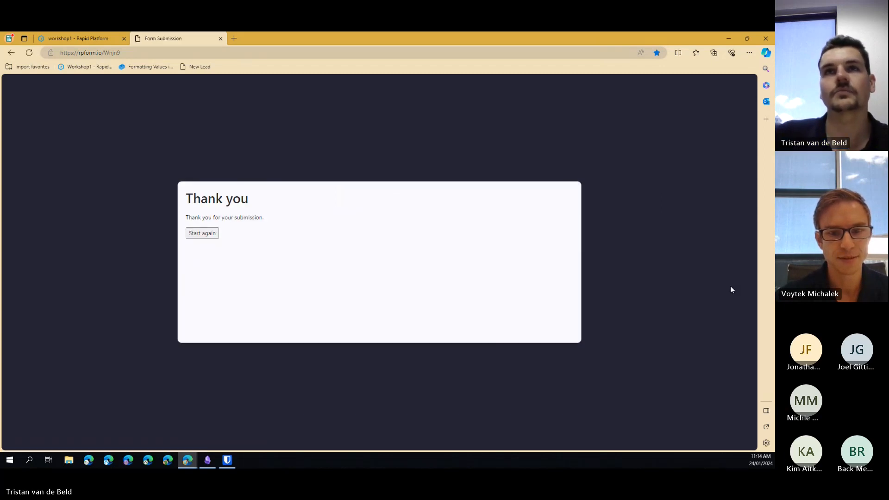
click(82, 42)
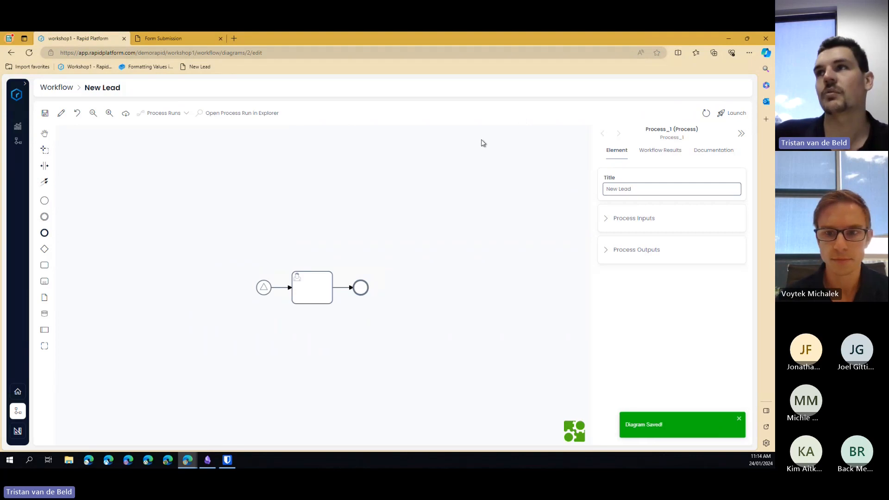
click(162, 113)
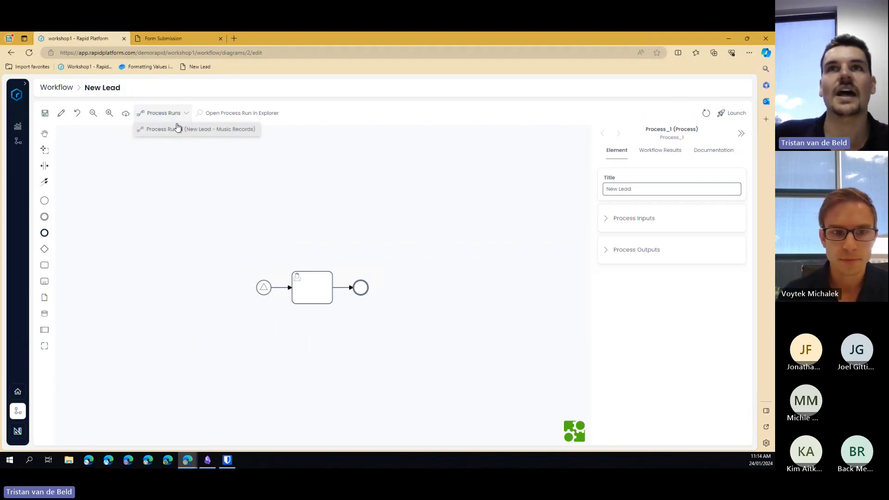
click(233, 134)
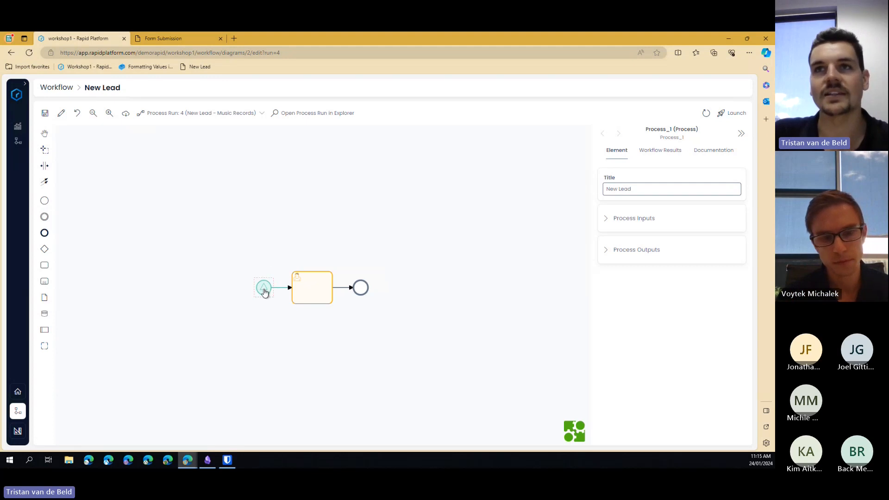
- Examine the signal start event and the user task in the loaded process run, including their configurations
click(263, 289)
click(248, 314)
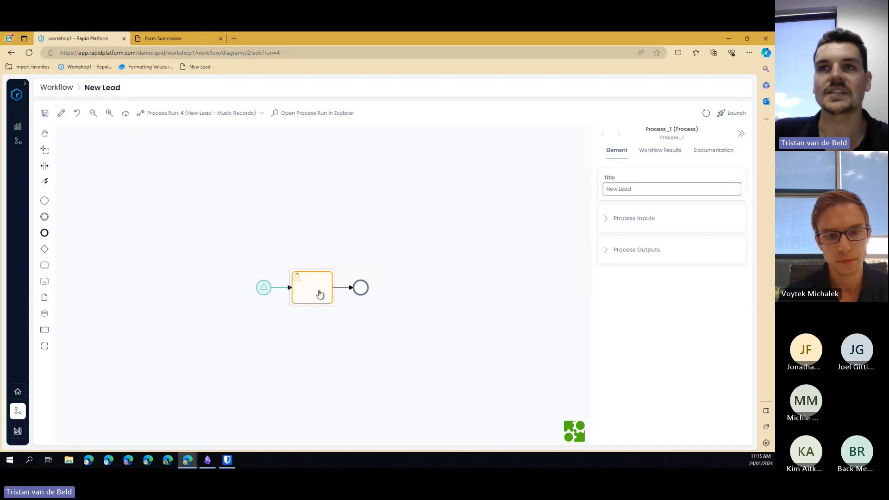
click(319, 293)
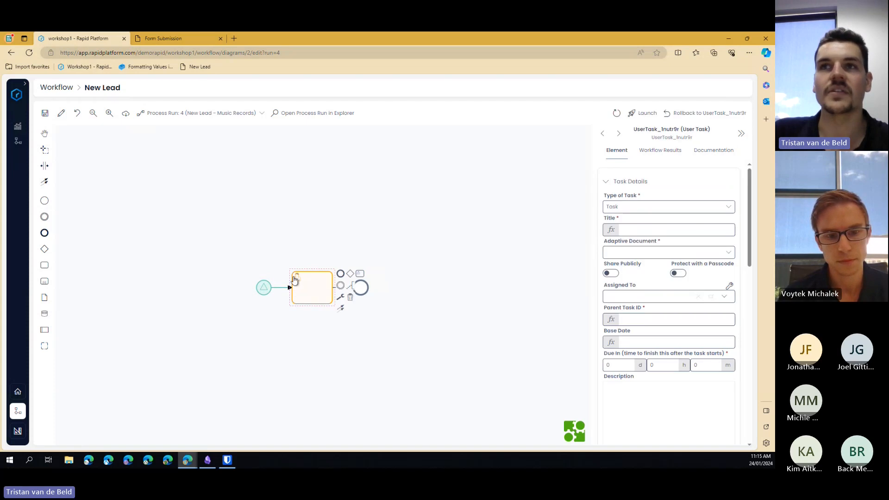
click(299, 342)
click(265, 293)
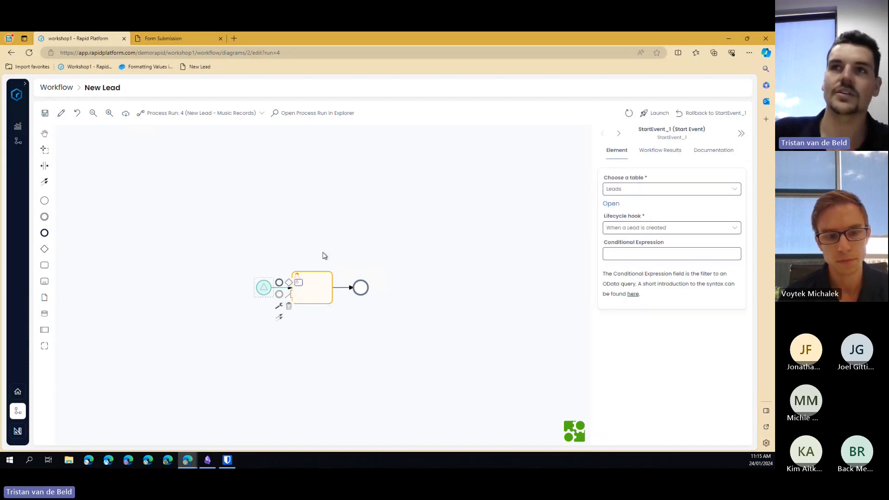
click(316, 293)
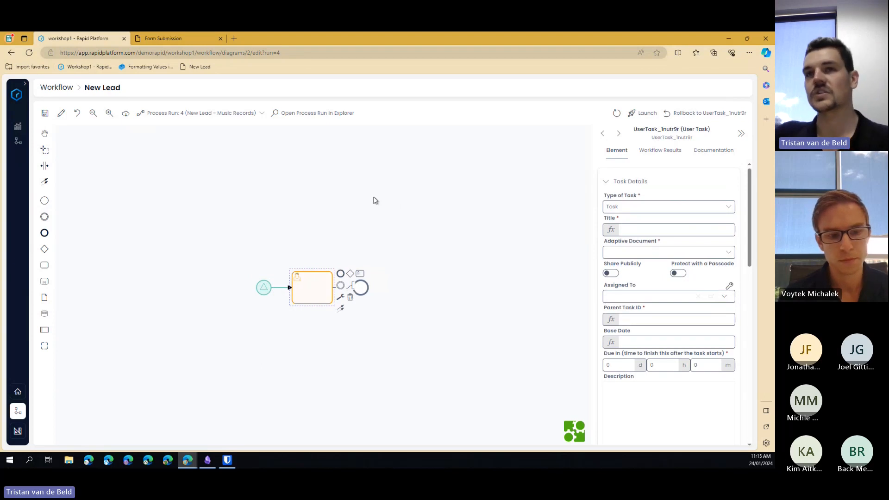
click(268, 251)
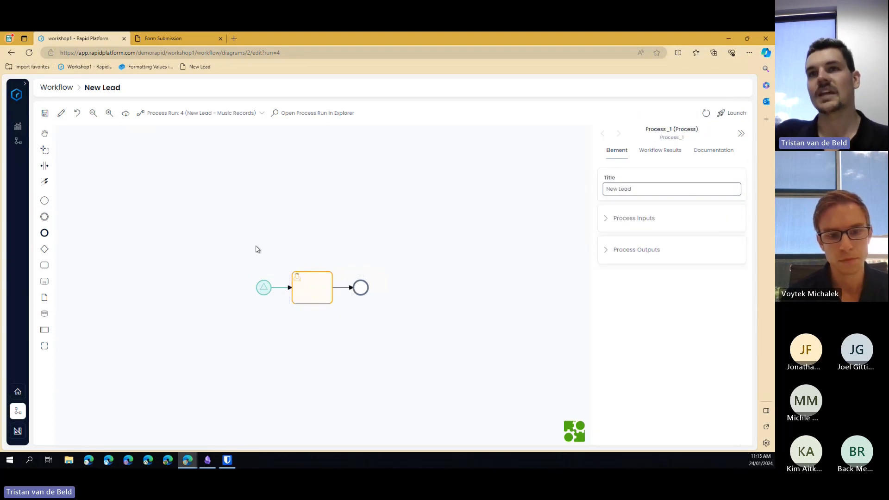
- Inspect the start event's workflow results and read through the lead data in its output
click(260, 294)
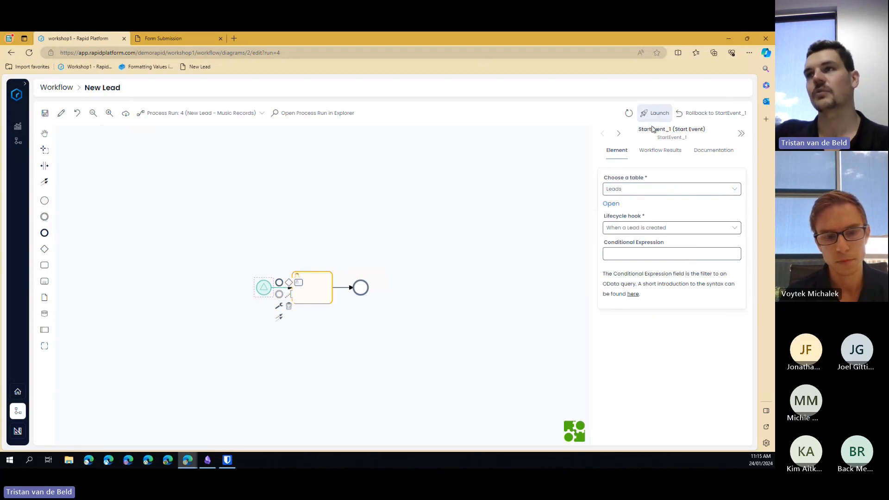
click(654, 150)
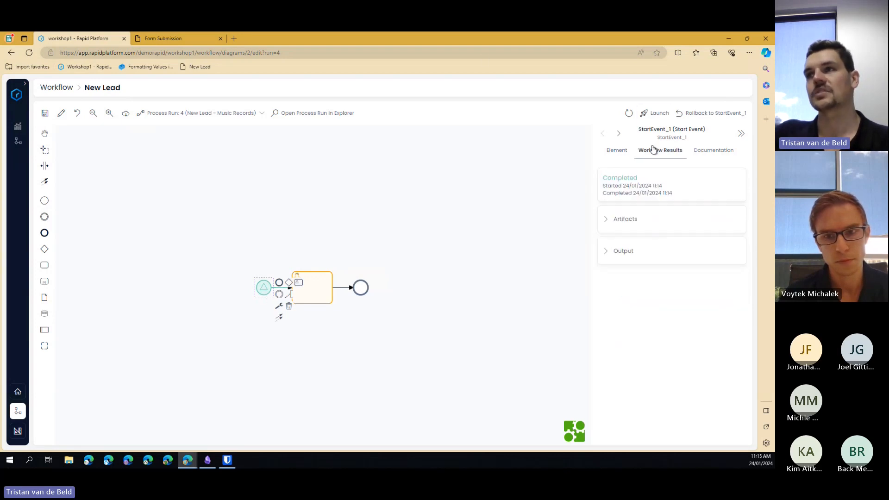
click(625, 251)
scroll(646, 273, down, 5)
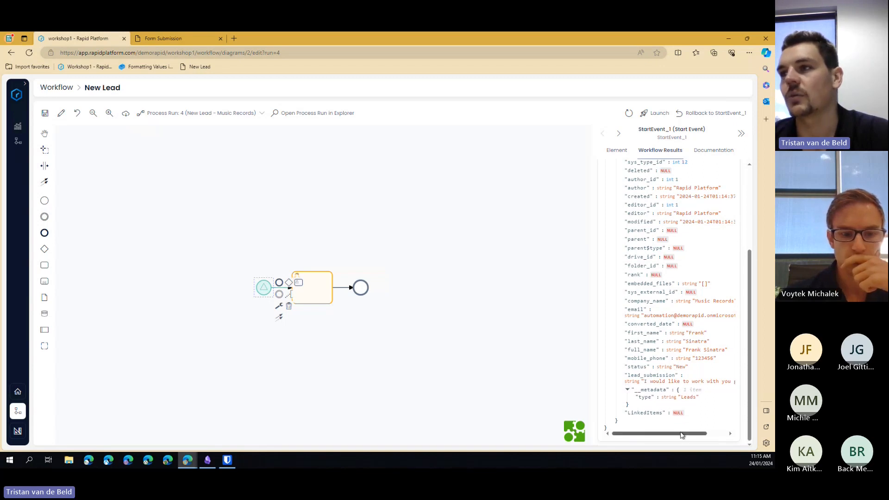
mouse_move(694, 434)
mouse_down()
mouse_move(713, 440)
mouse_move(696, 437)
mouse_up()
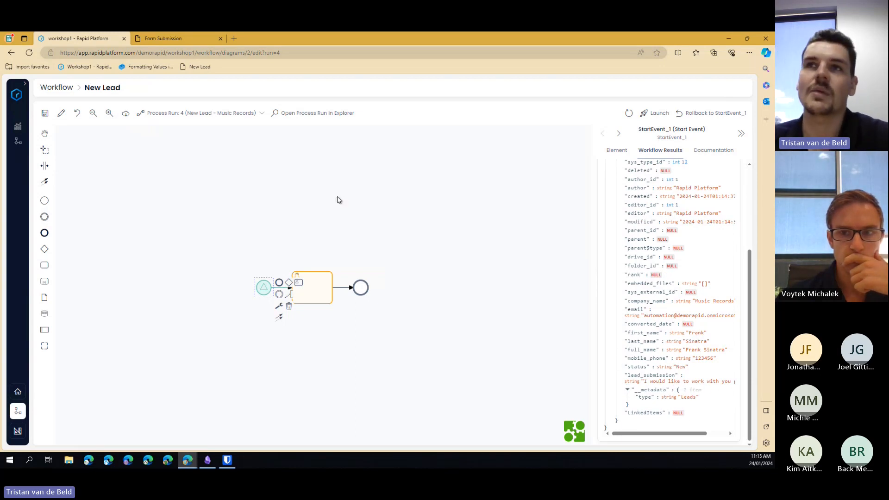
click(242, 207)
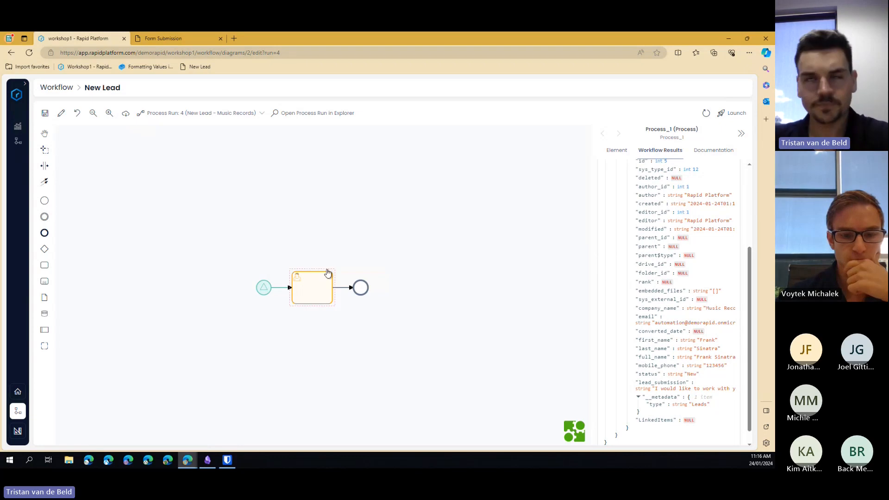
- Change the existing user task between the start and end events into a service task
click(310, 295)
click(310, 295)
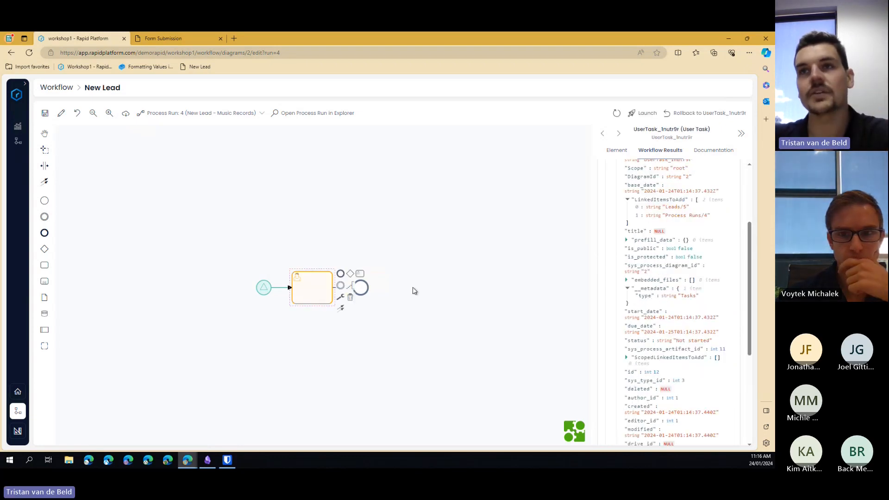
click(342, 300)
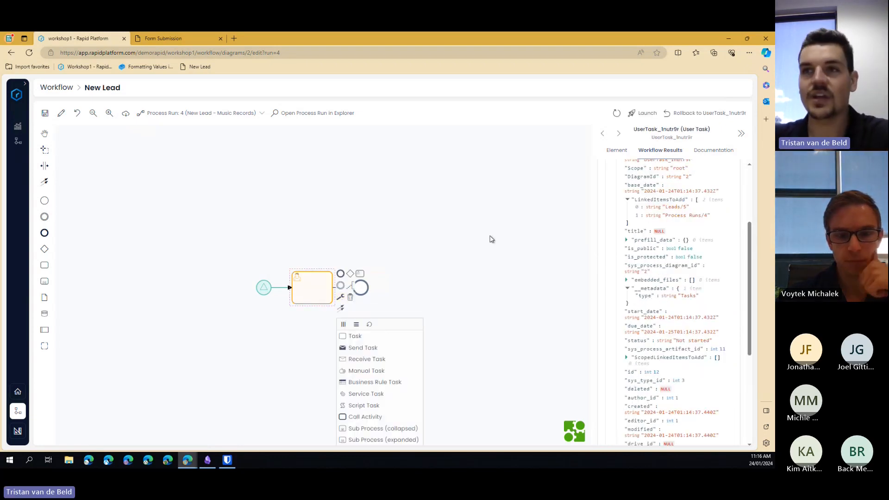
click(366, 395)
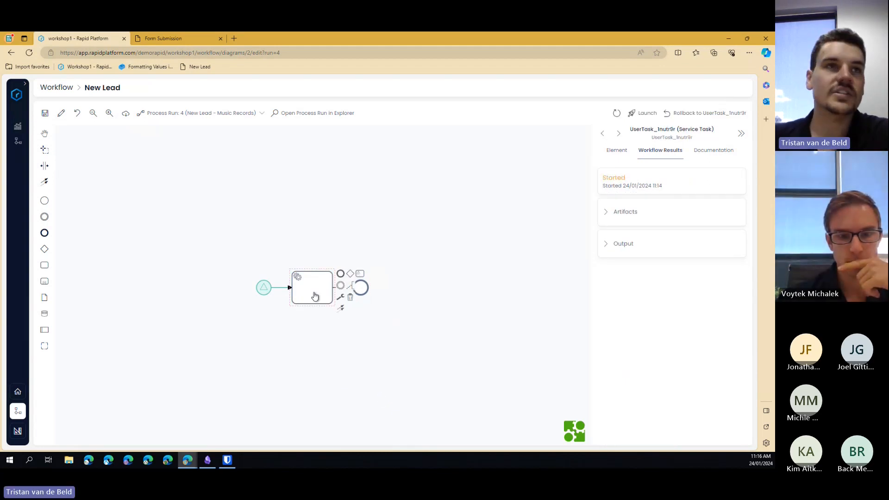
click(304, 237)
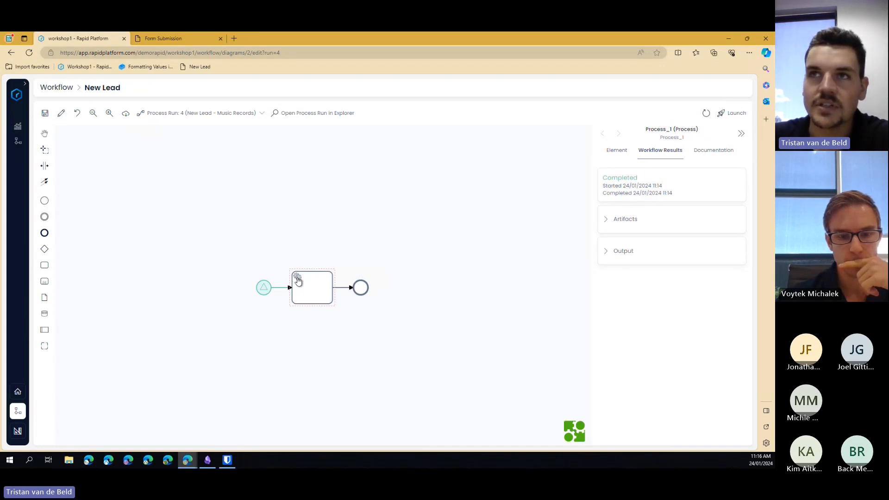
- Delete the converted task and insert a new task between the start and end events, with its type set to User Task
click(309, 293)
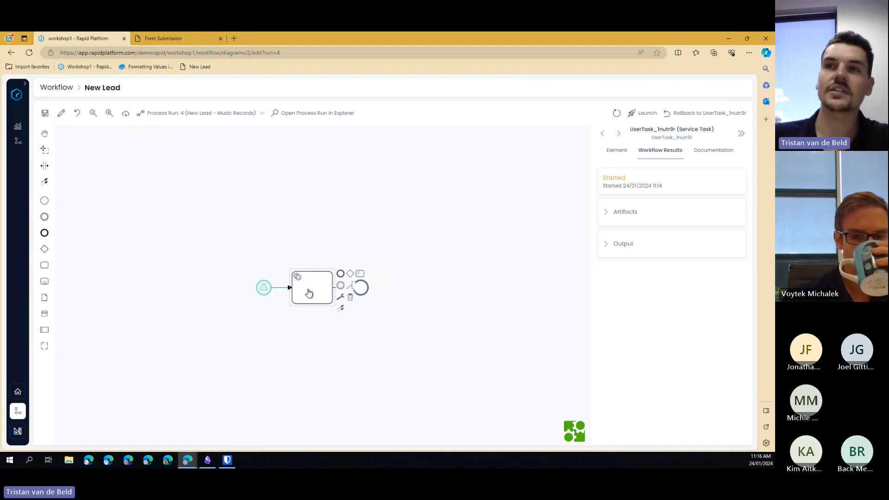
click(350, 298)
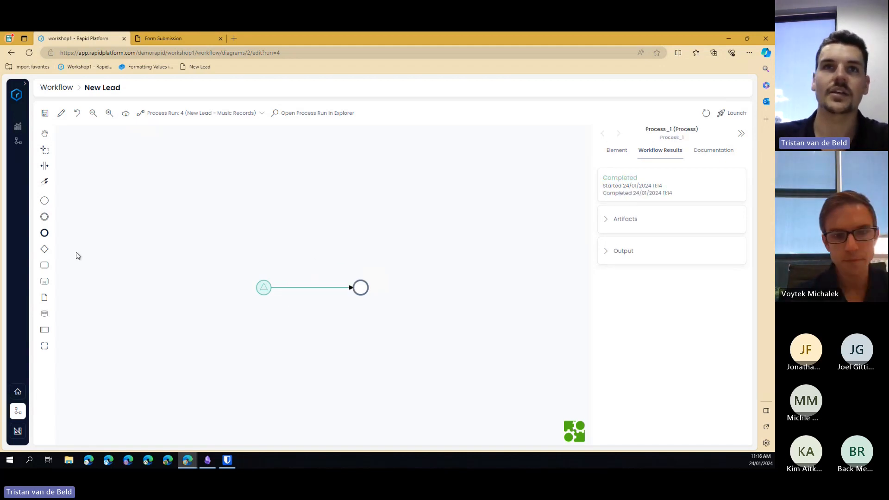
drag(45, 265, 309, 290)
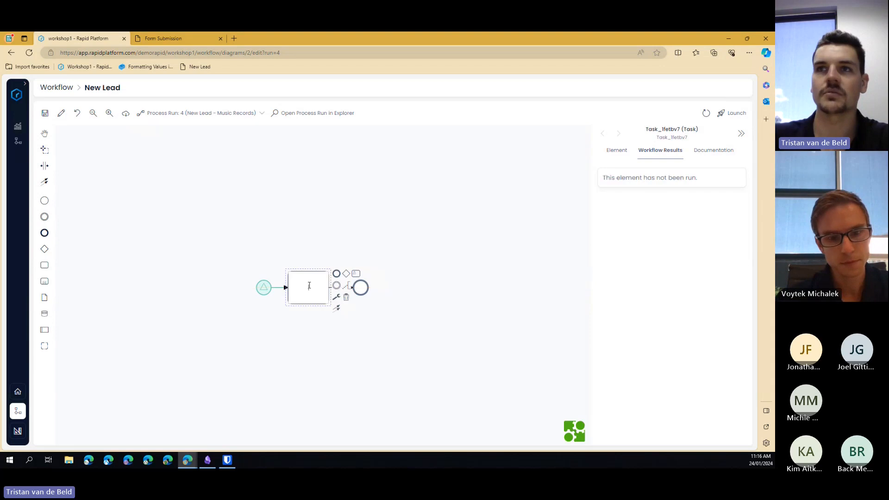
click(316, 245)
click(307, 299)
click(337, 298)
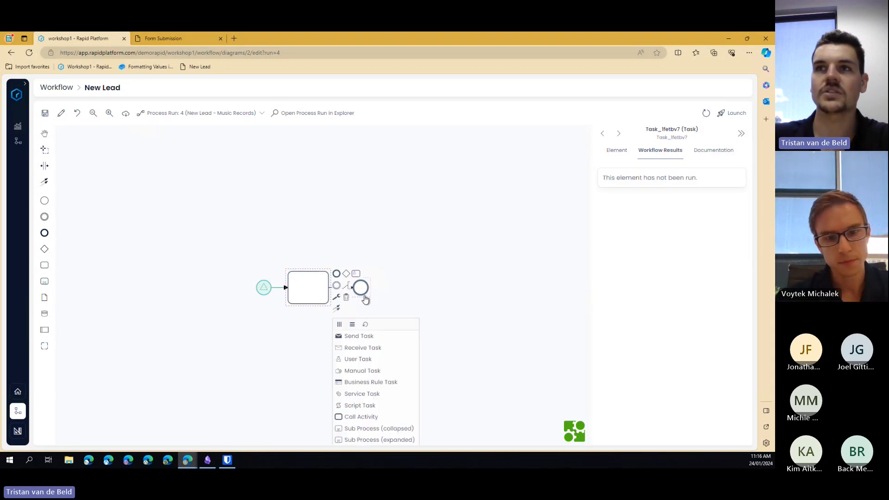
click(363, 360)
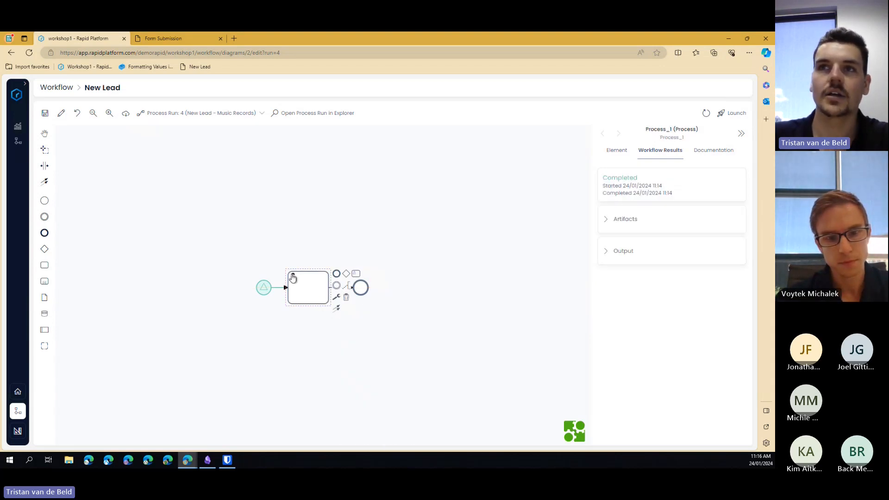
- Change the newly inserted task's type to Service Task and select it
click(336, 299)
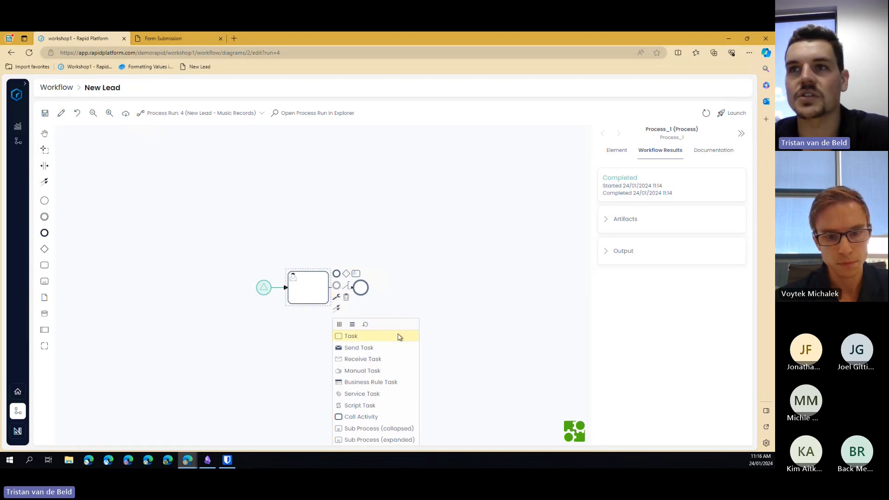
click(374, 394)
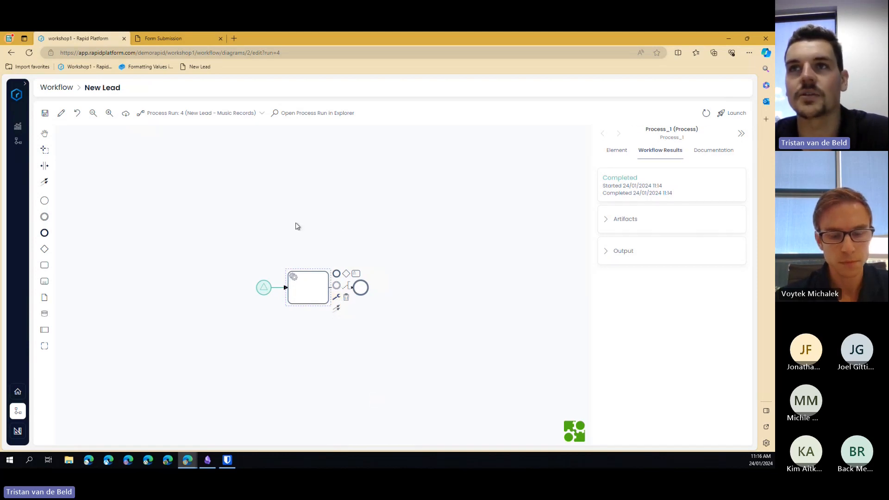
click(308, 297)
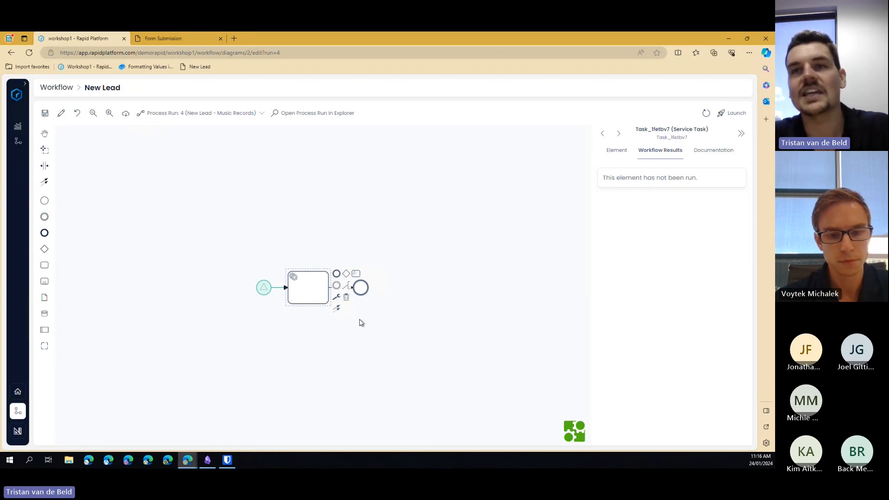
- Name the service task "Confirmation Email to Lead"
key(e)
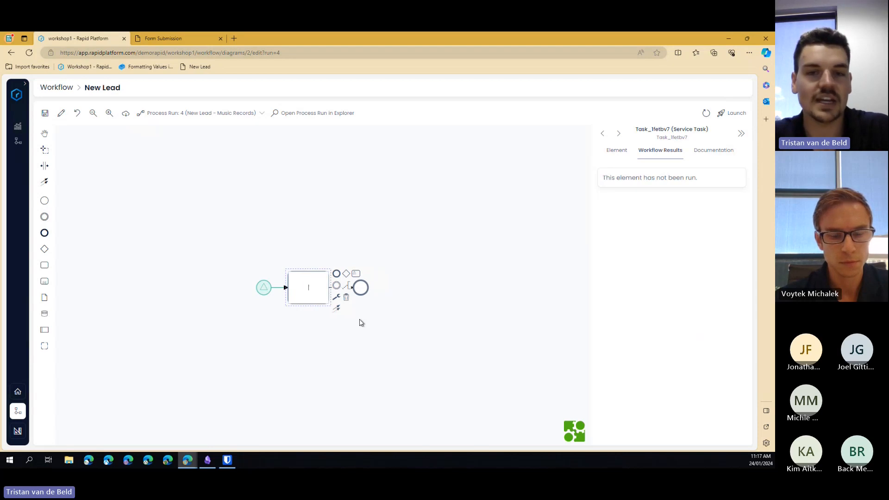
text(Confirm)
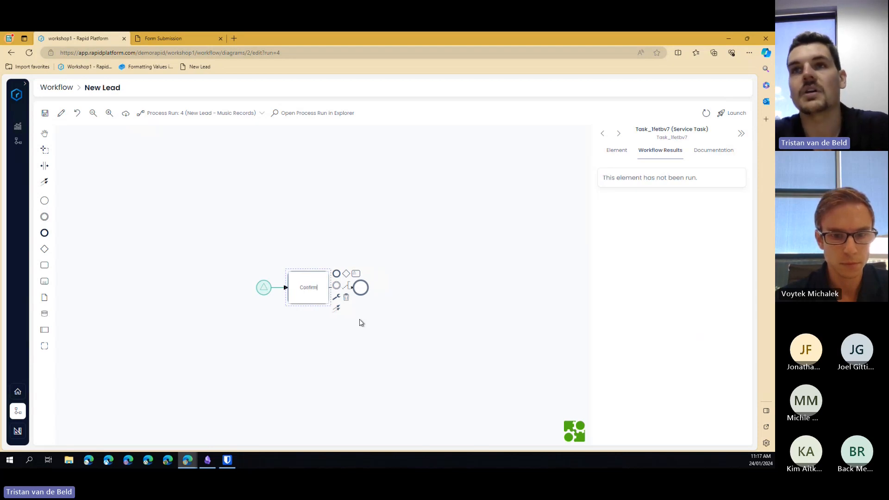
text(ation Email to)
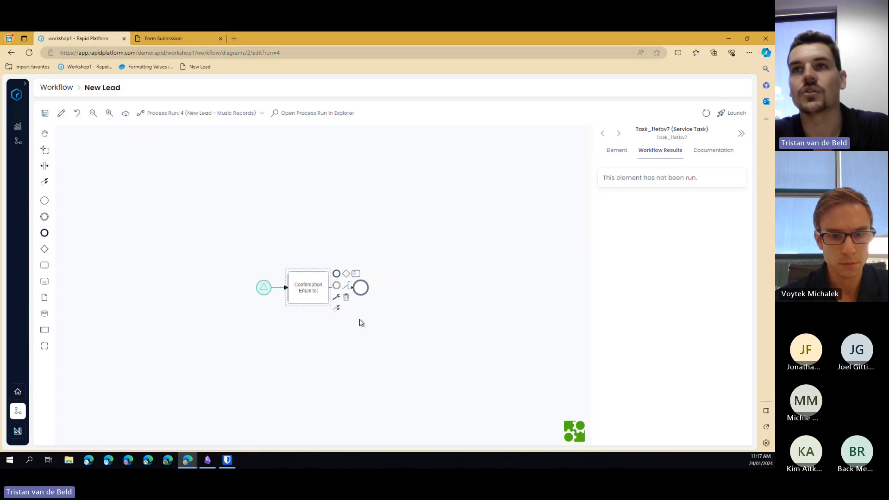
text( Lead)
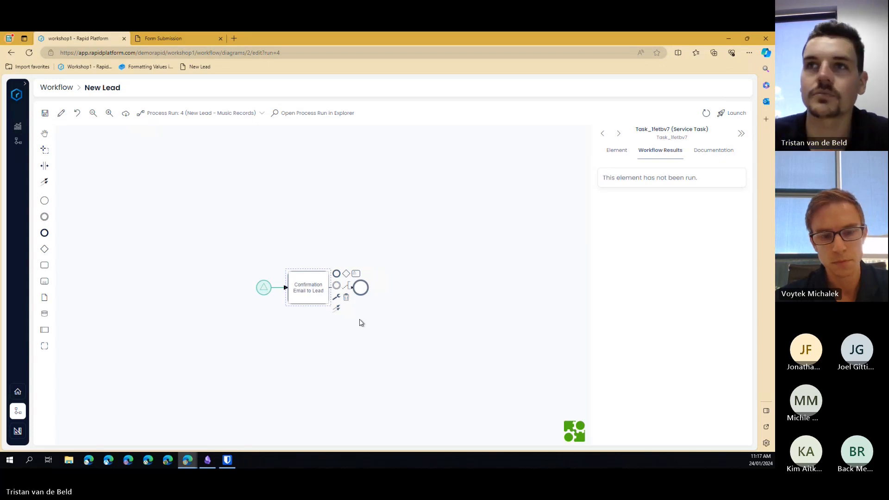
key(Return)
click(361, 323)
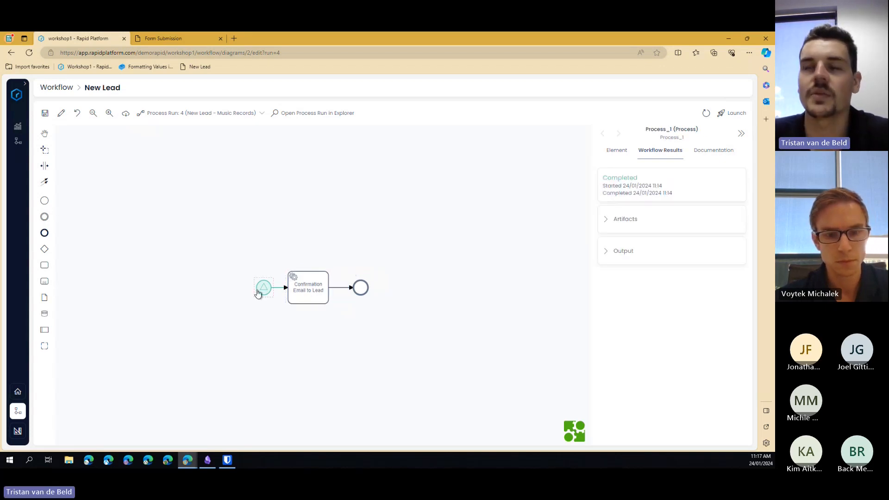
- Configure the Confirmation Email to Lead service task as Send an Email Message with the HTML type
click(305, 290)
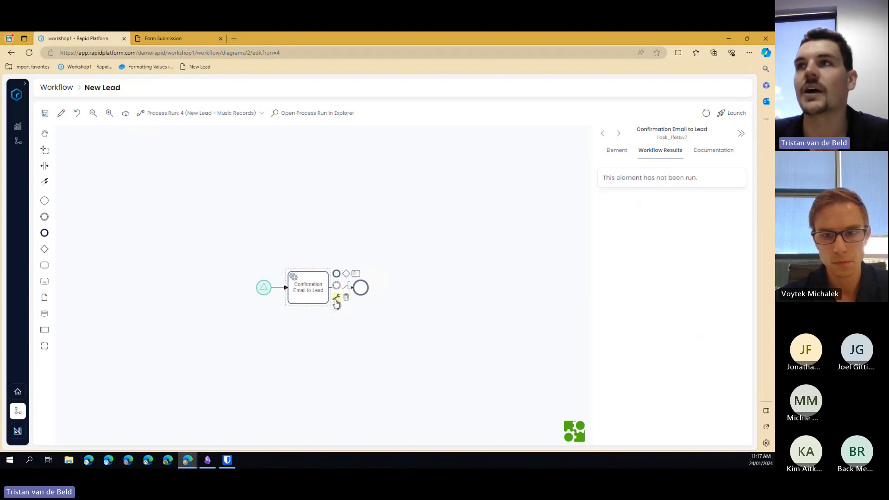
click(618, 152)
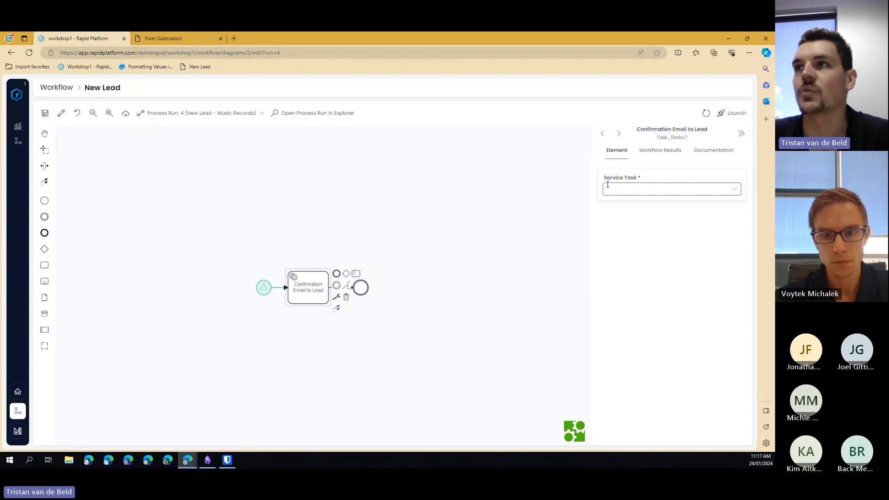
click(736, 191)
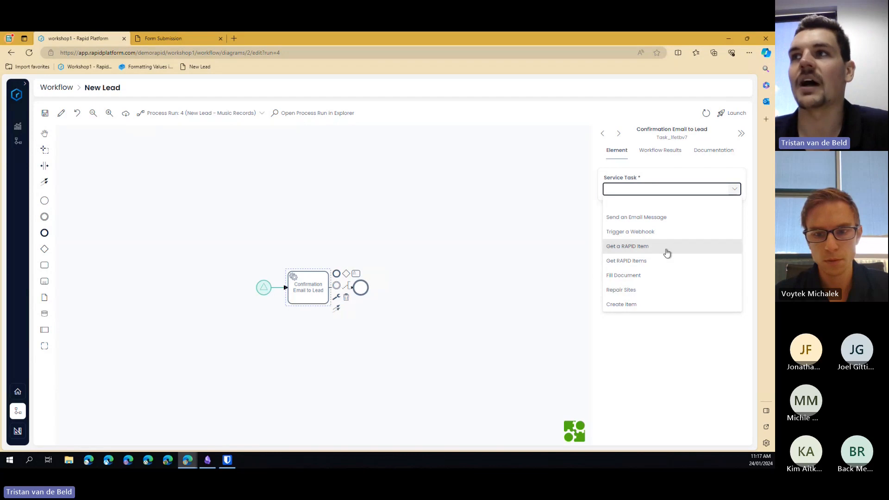
click(669, 222)
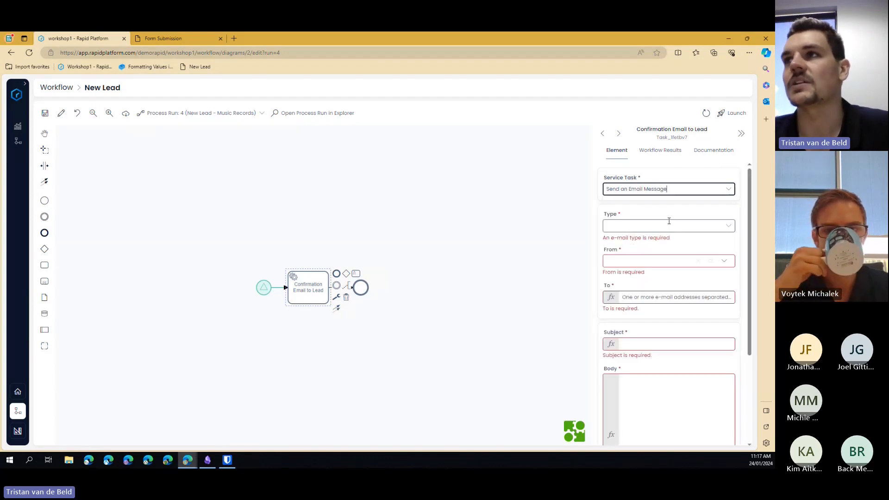
click(658, 224)
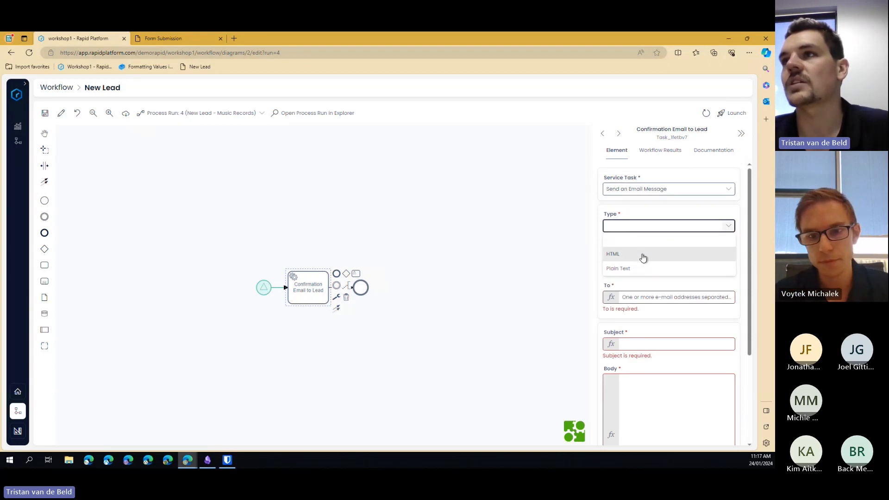
click(643, 254)
- Set the email's From principal to Automation and save the diagram
click(724, 252)
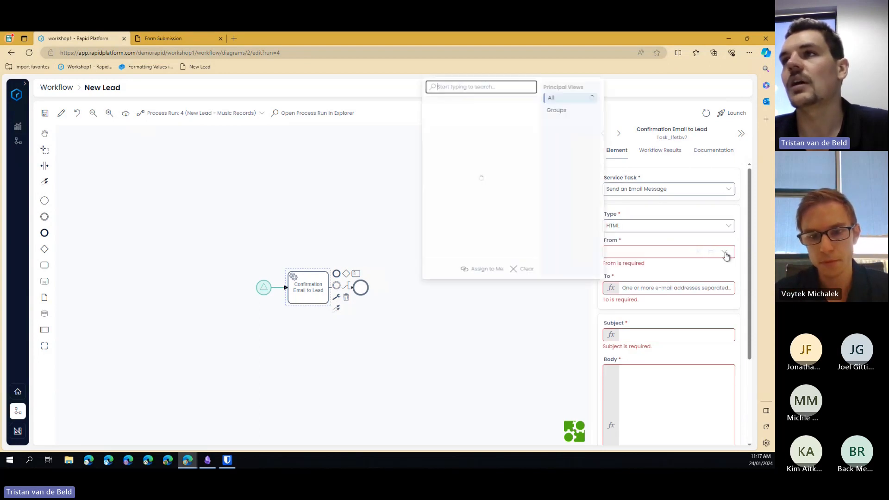
click(463, 111)
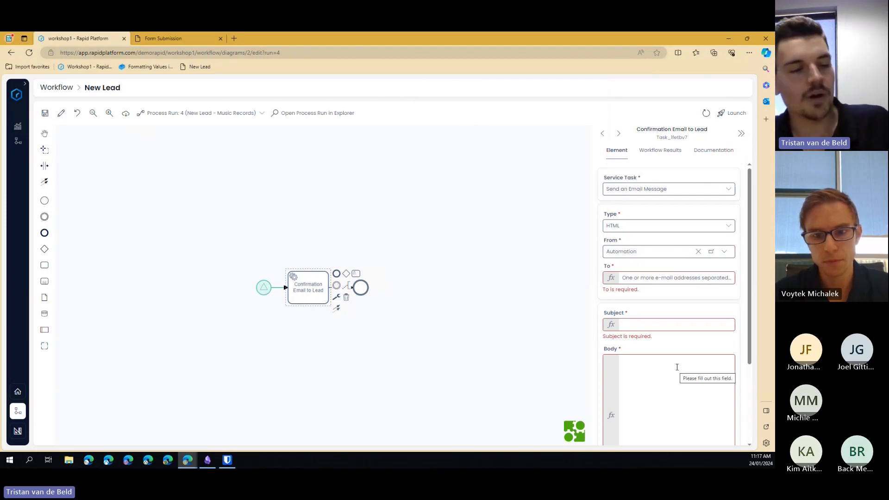
click(660, 255)
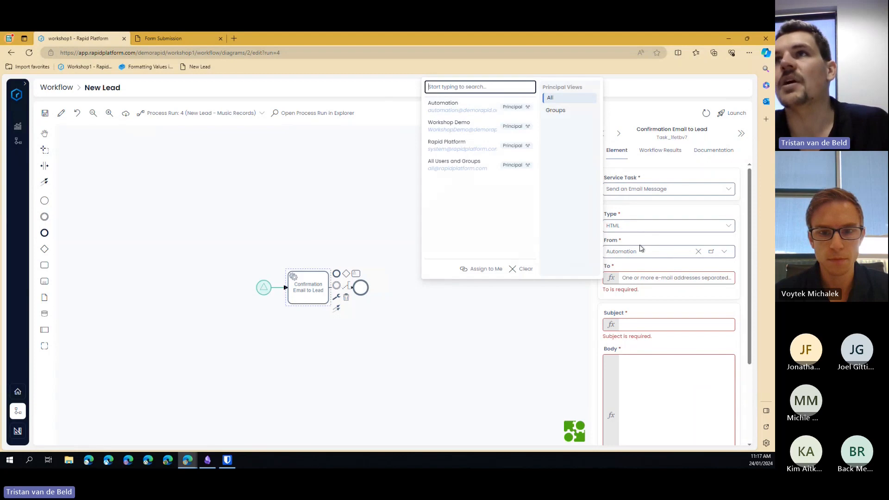
click(454, 110)
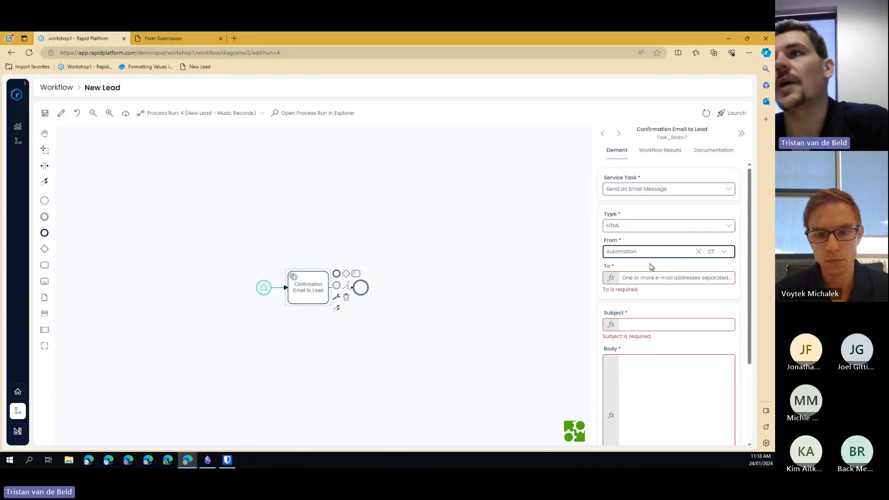
click(666, 276)
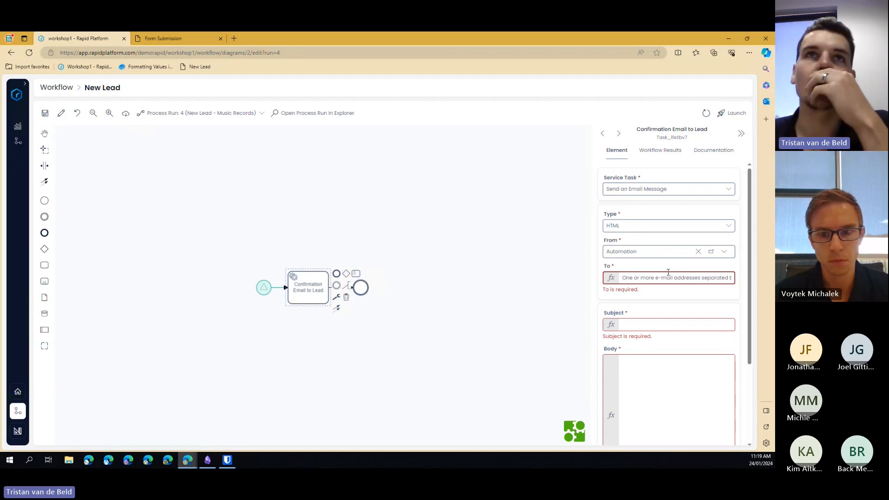
click(45, 113)
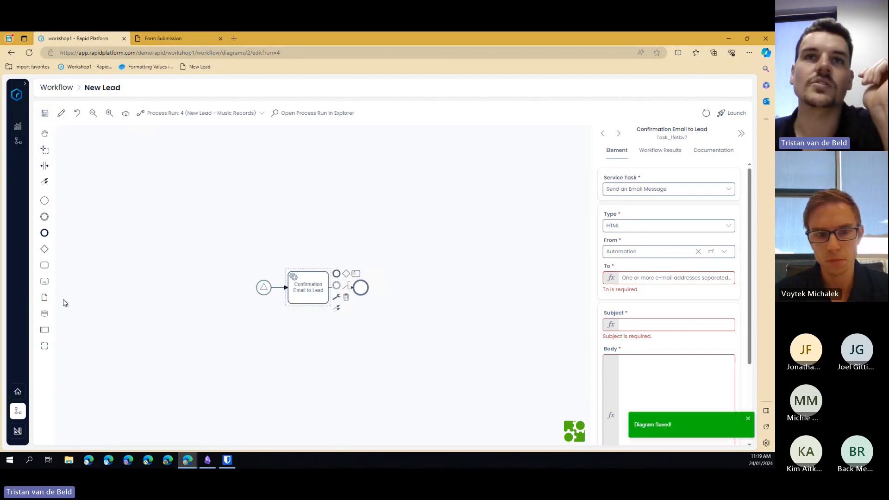
- Place a data store reference above the Confirmation Email to Lead task and name it "Lead"
click(45, 314)
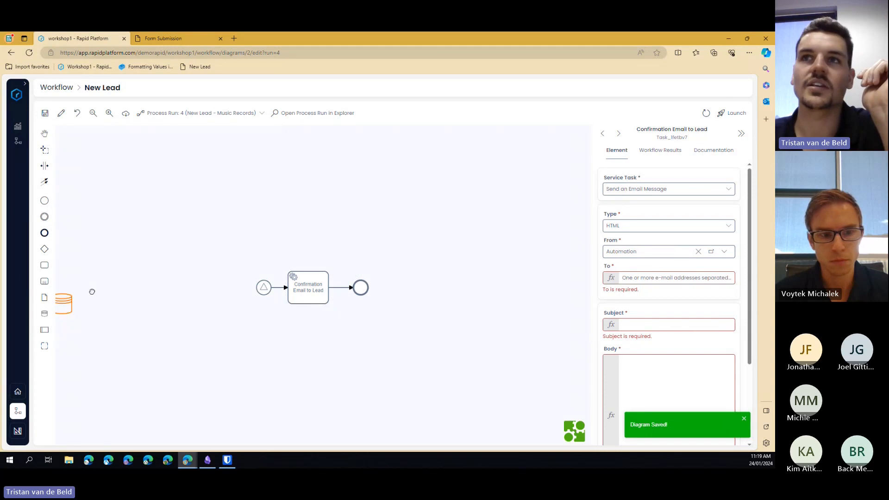
click(311, 211)
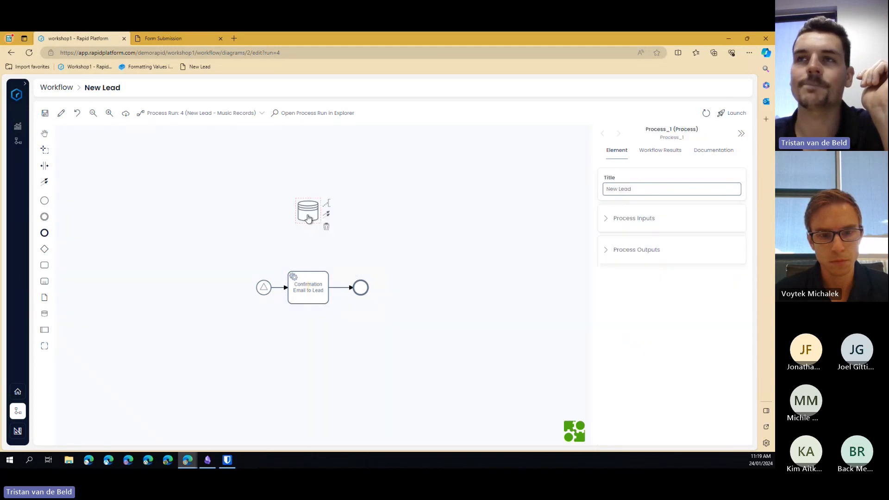
click(314, 215)
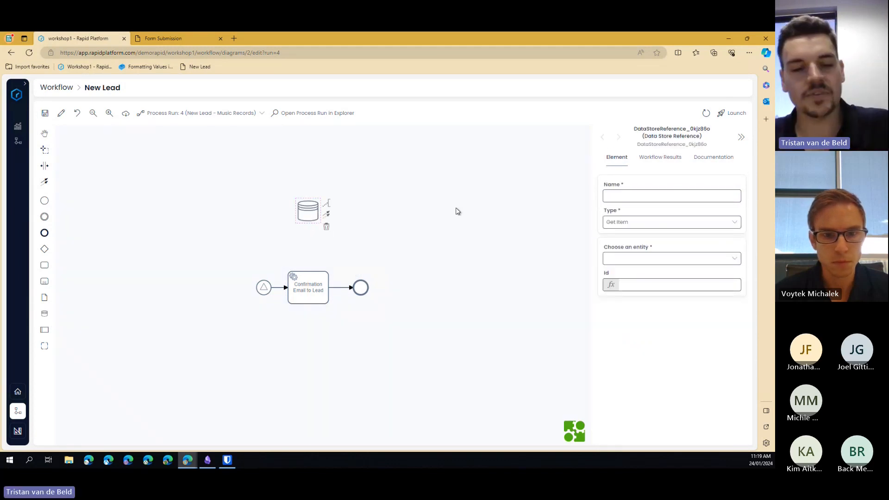
text(eLead)
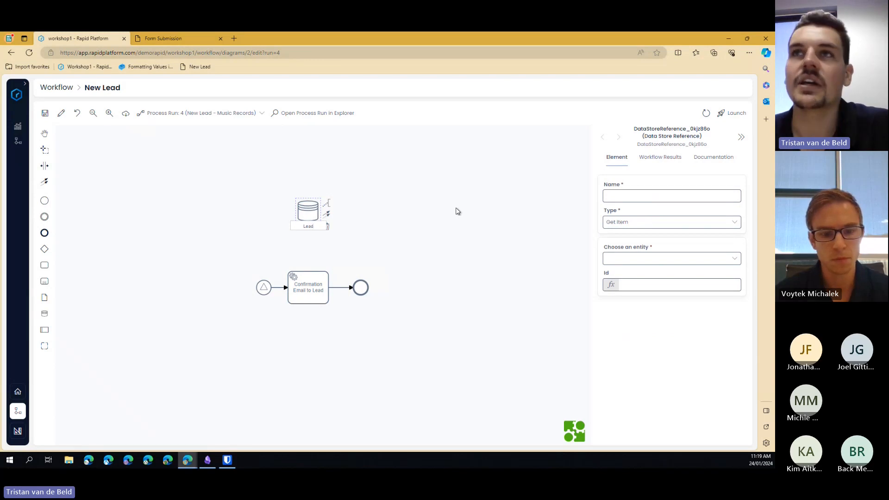
click(458, 211)
click(310, 216)
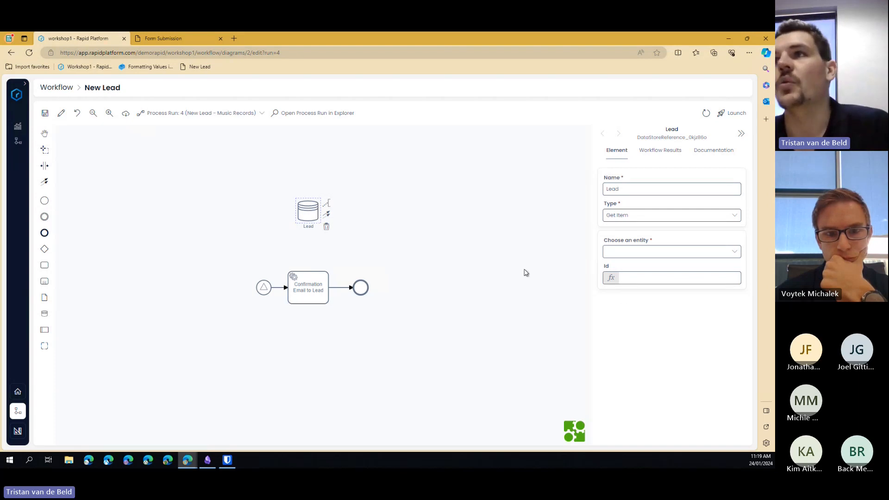
click(379, 229)
click(308, 217)
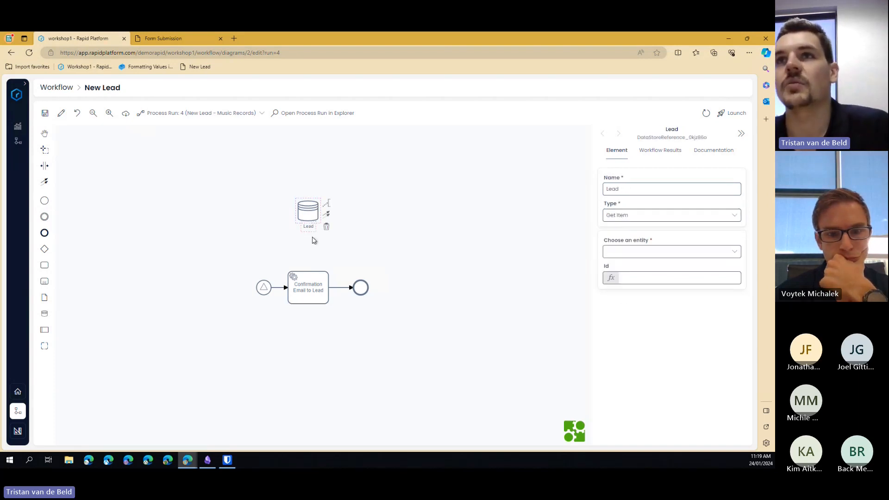
- Examine the start event's output in the workflow results and copy the reference to its id property
click(267, 290)
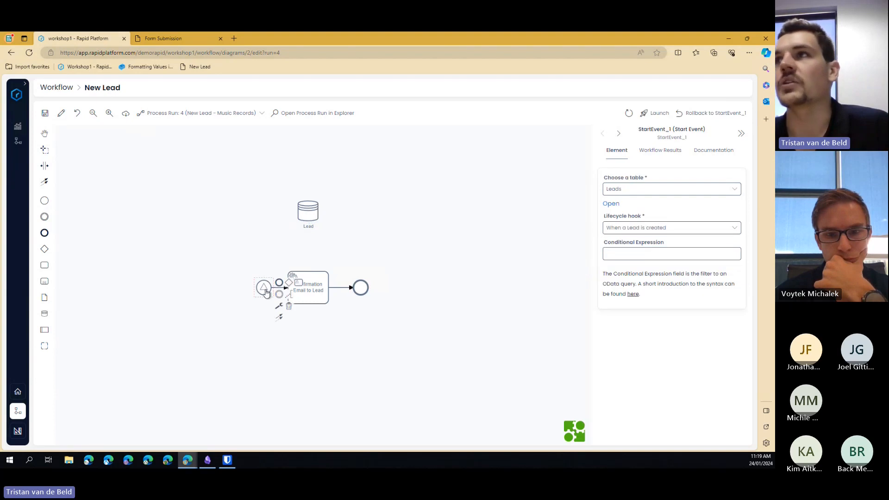
click(667, 156)
click(655, 251)
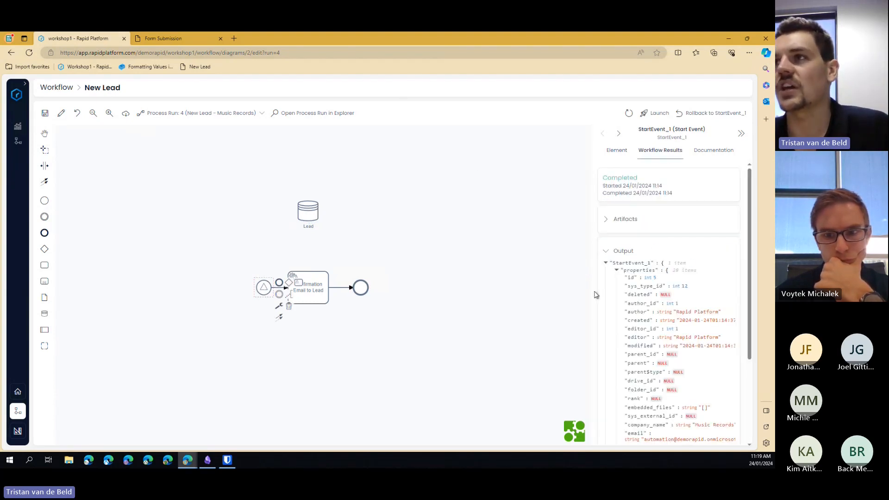
scroll(665, 268, down, 3)
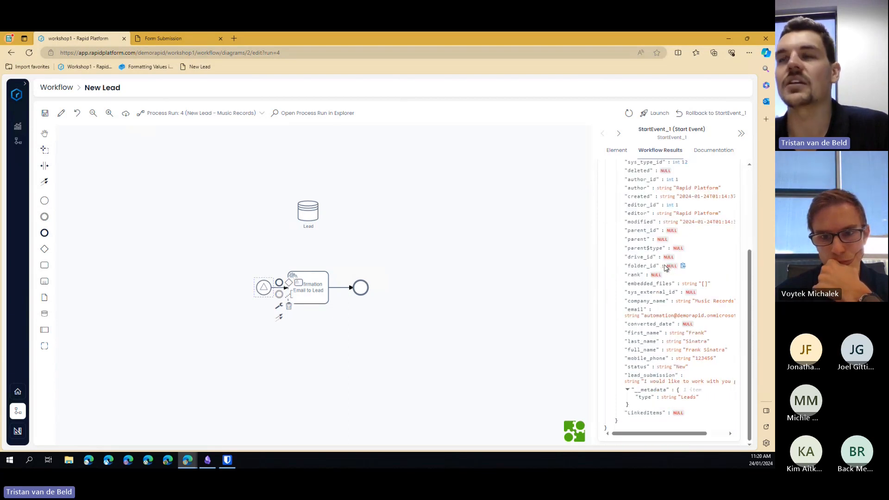
scroll(665, 268, up, 3)
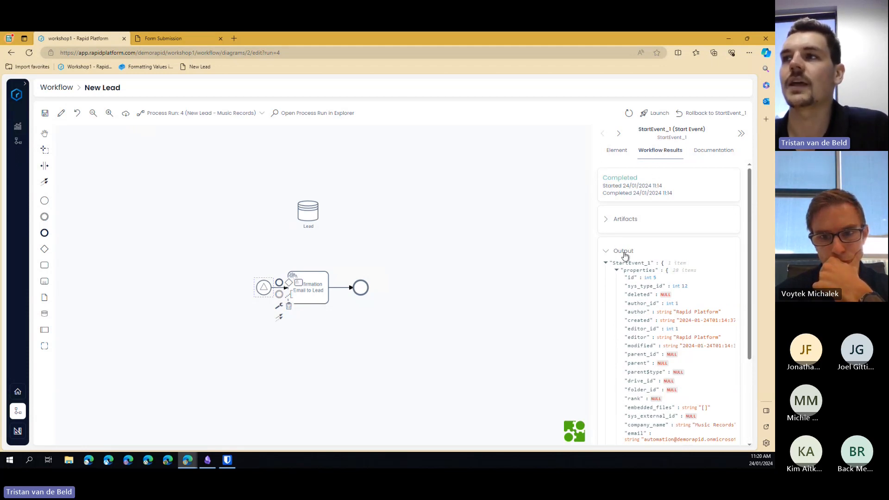
scroll(625, 257, down, 5)
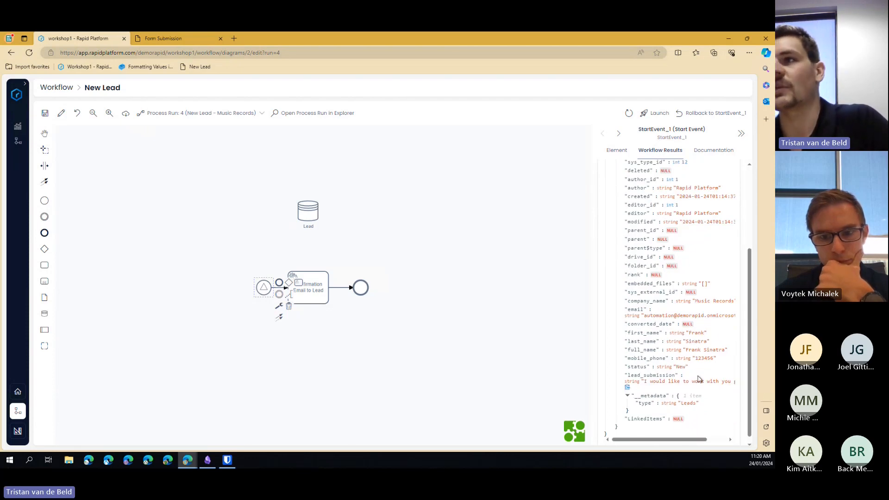
scroll(645, 339, up, 2)
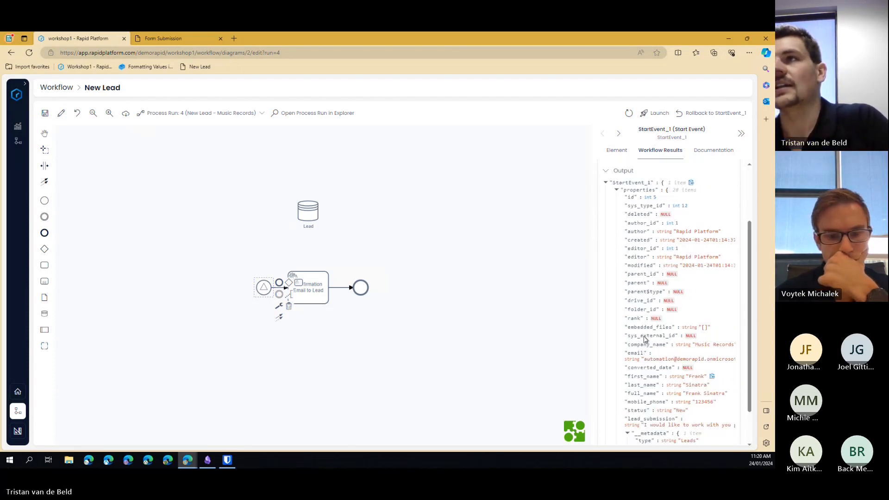
scroll(645, 340, up, 1)
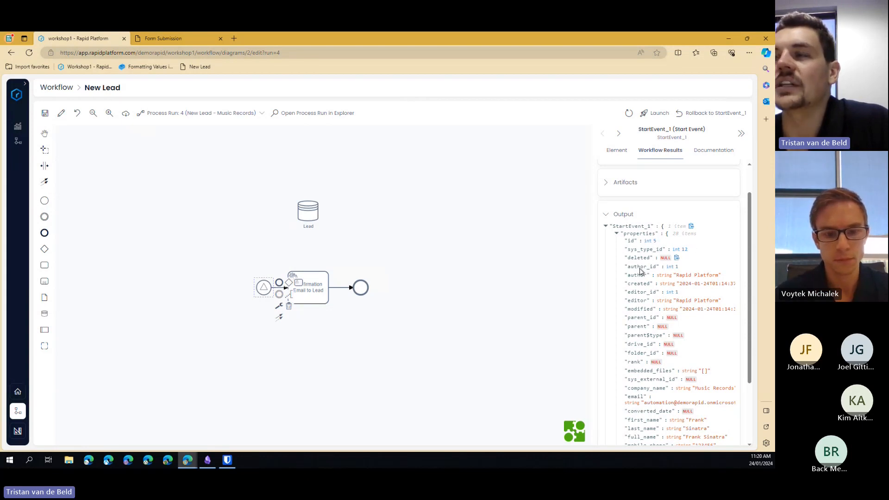
click(651, 243)
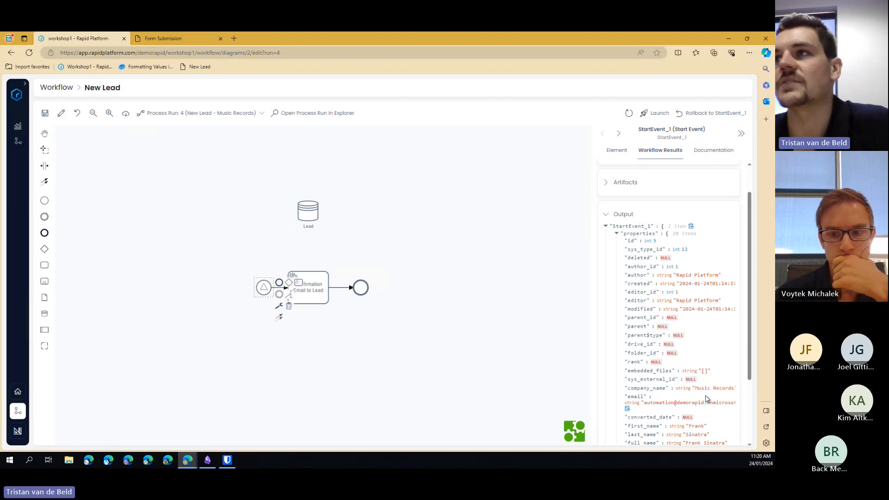
- Set the Lead data store's entity to Leads
click(314, 214)
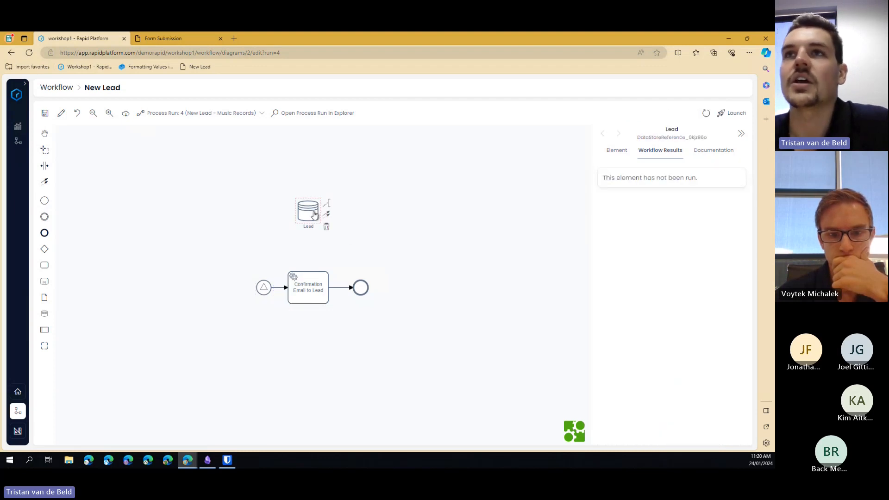
click(613, 156)
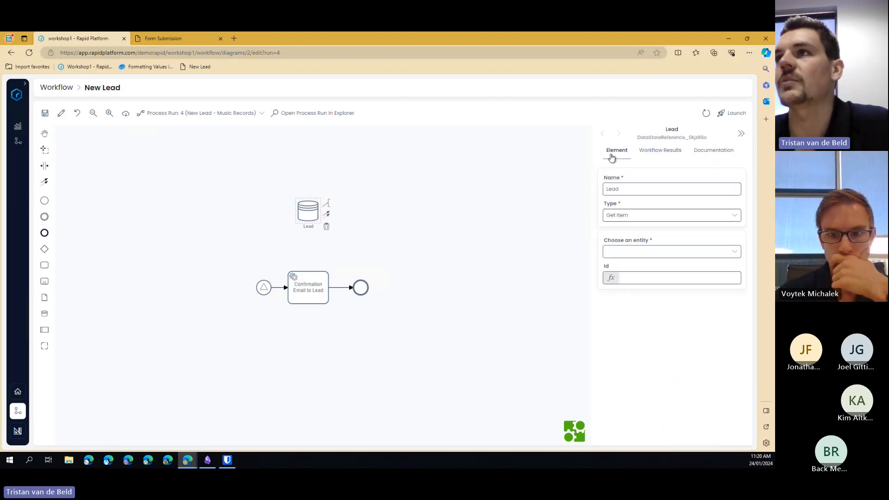
click(681, 249)
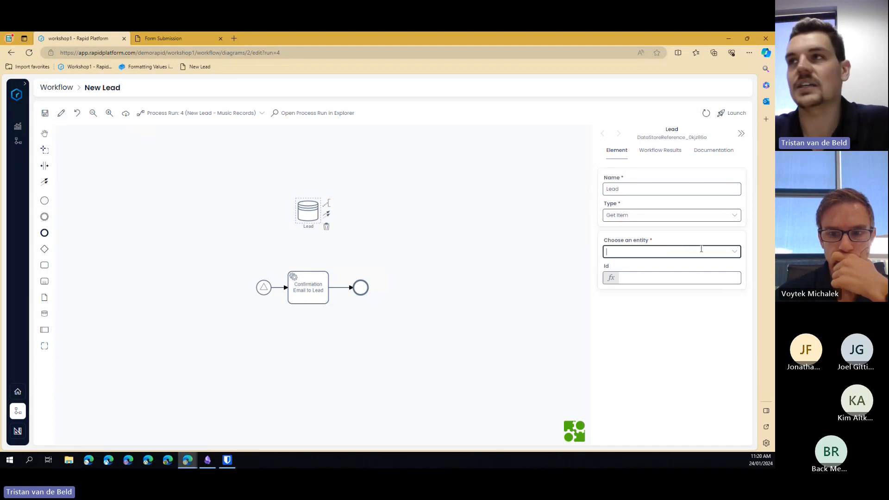
text(Leads)
key(Tab)
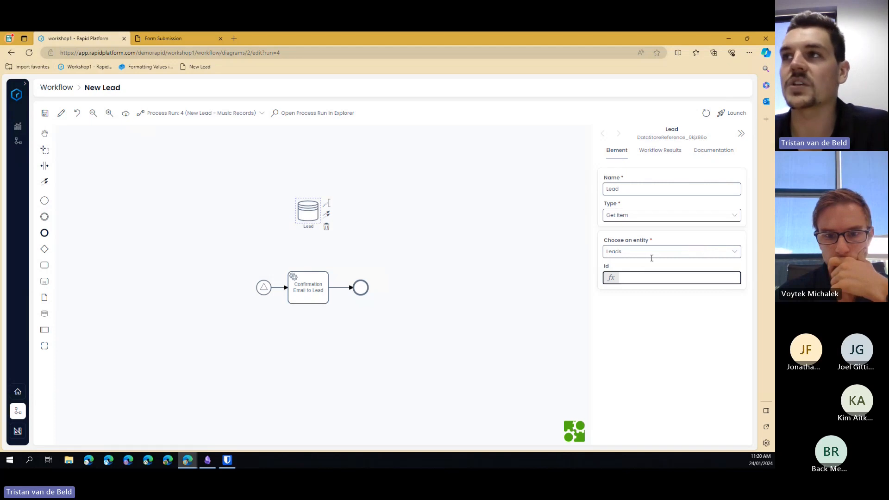
text(s)
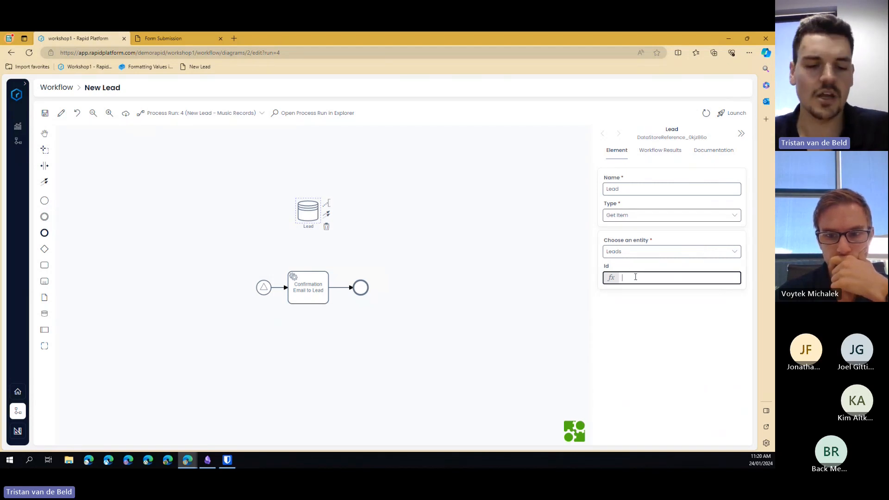
- Paste <%= workflow['StartEvent_1'].properties.id %> as the Lead data store's Id and save the diagram
key(ctrl+v)
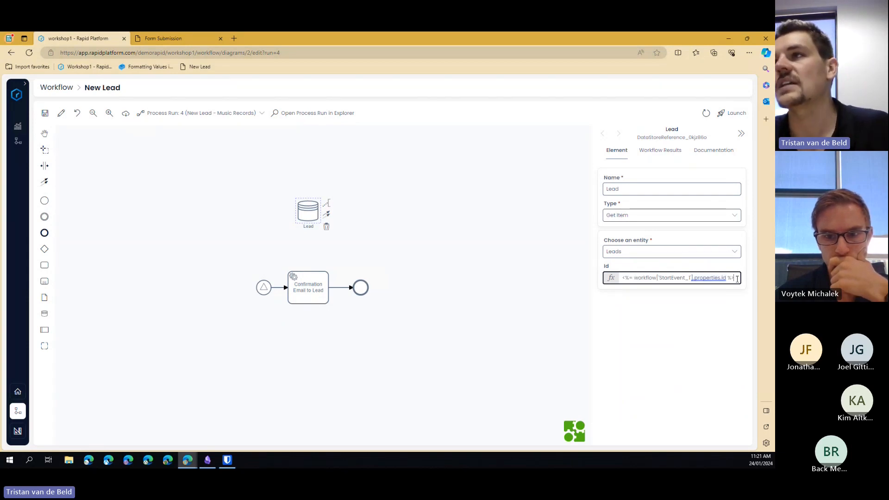
drag(737, 279, 616, 277)
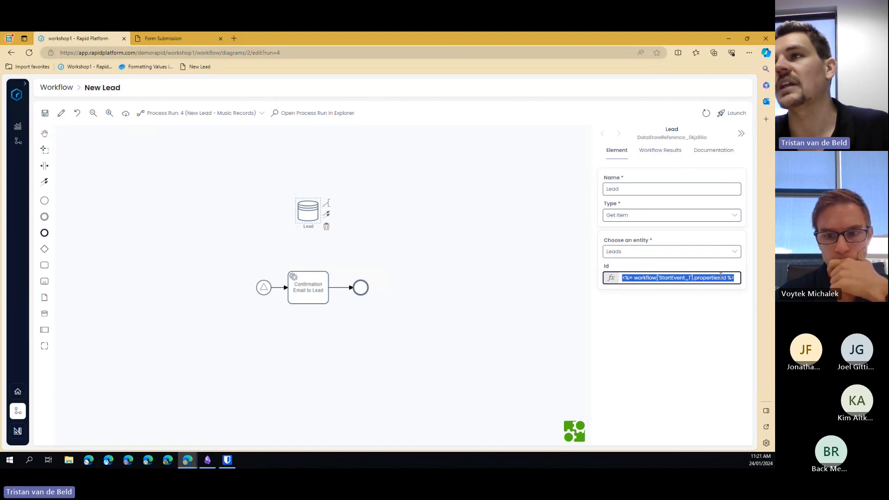
click(736, 278)
drag(738, 278, 619, 277)
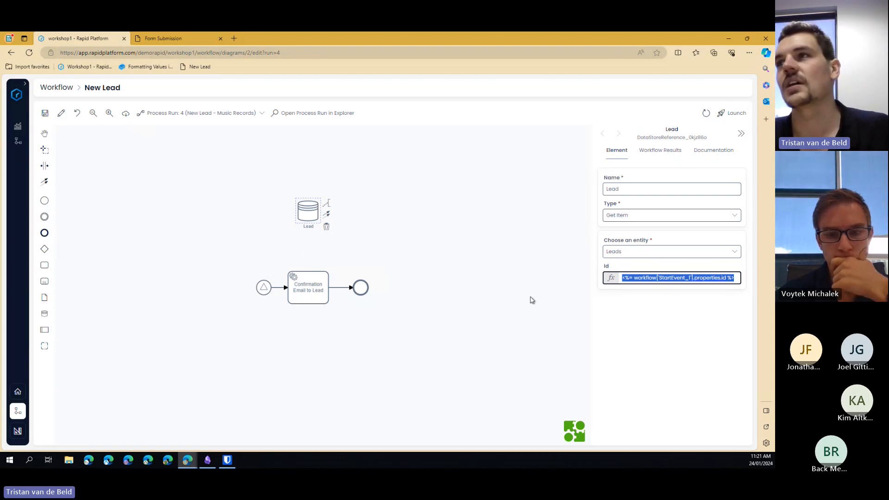
click(734, 279)
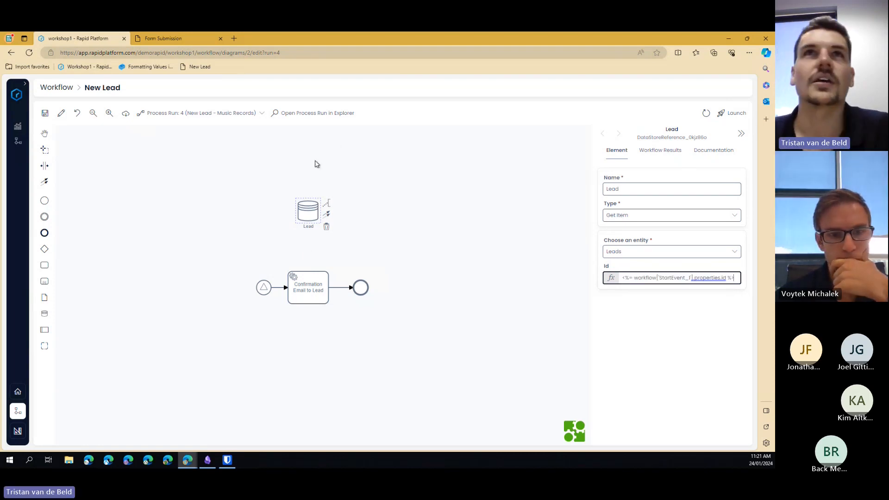
click(45, 113)
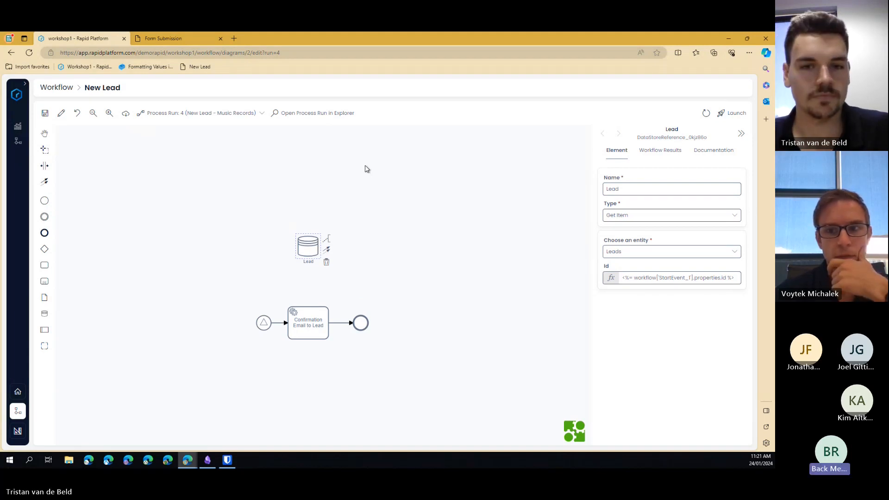
- Save the workflow diagram and open the Music Records lead in Explorer in a separate browser tab
click(46, 114)
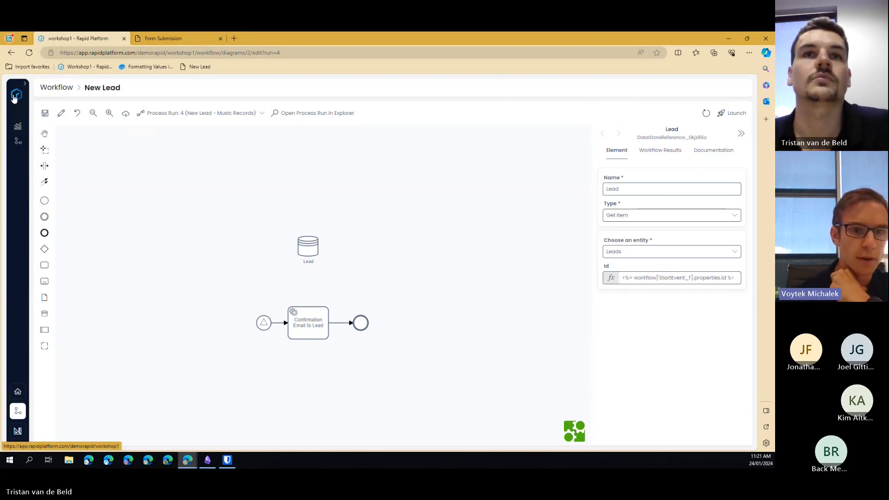
click(17, 95)
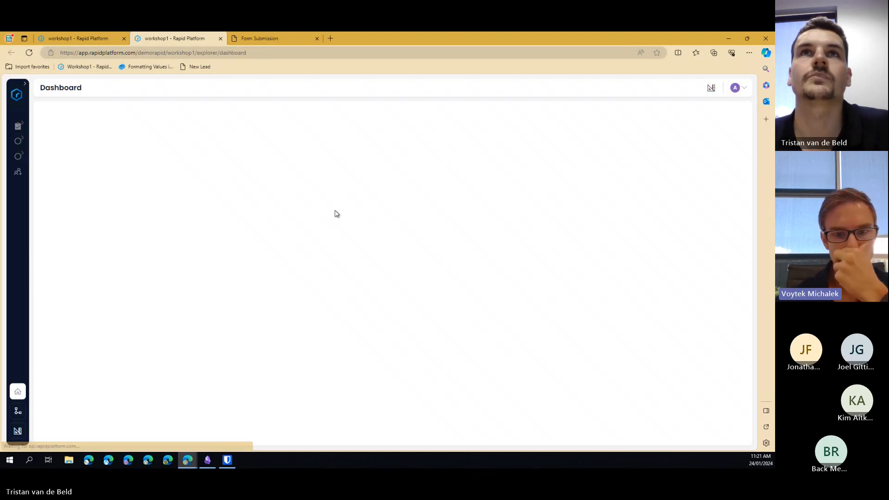
click(26, 84)
click(48, 171)
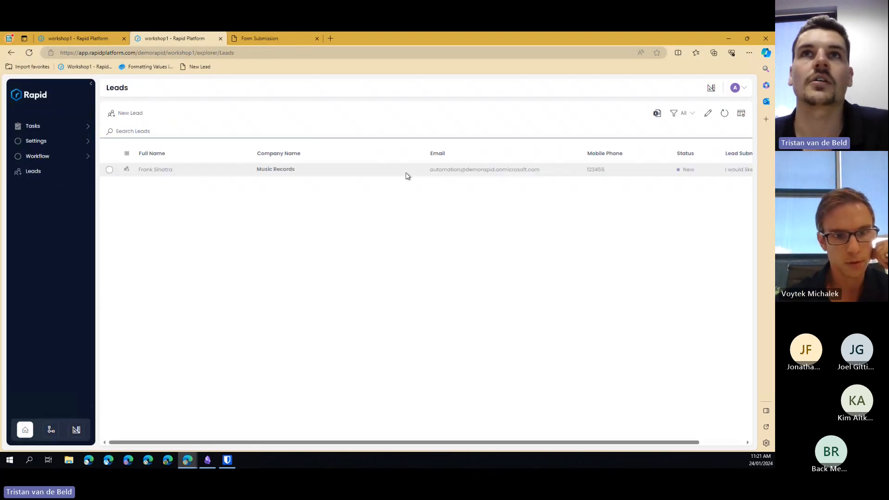
click(128, 170)
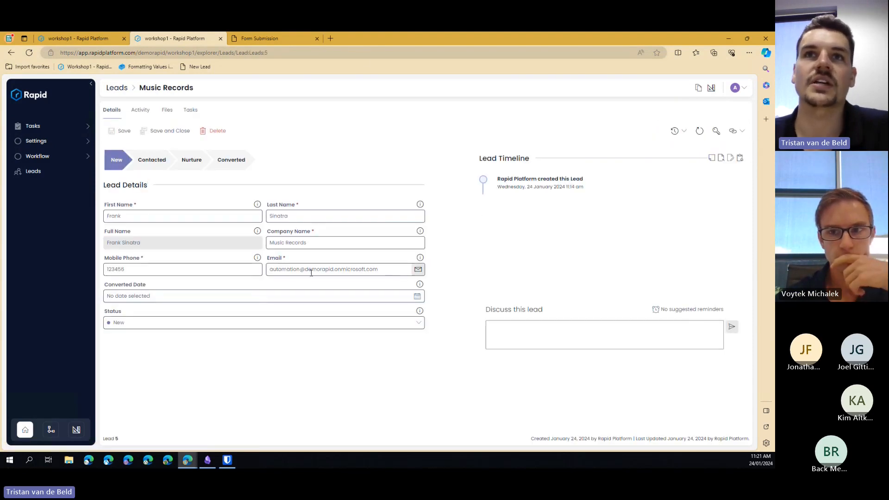
- Examine the lead's item ID in the record's footer and at the end of its URL
drag(120, 443, 114, 441)
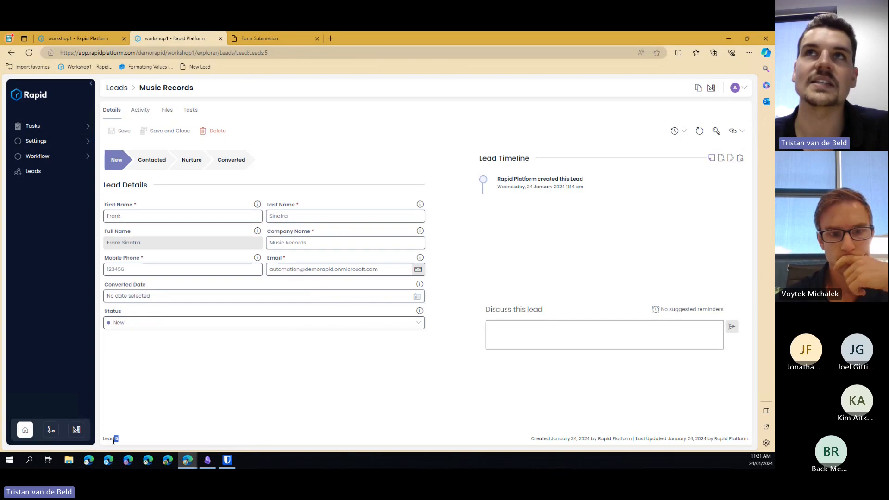
click(272, 52)
click(272, 53)
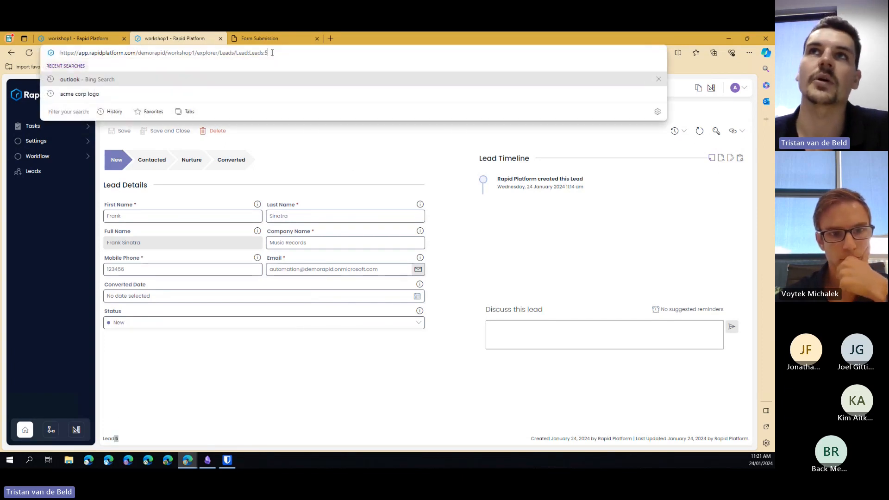
click(193, 397)
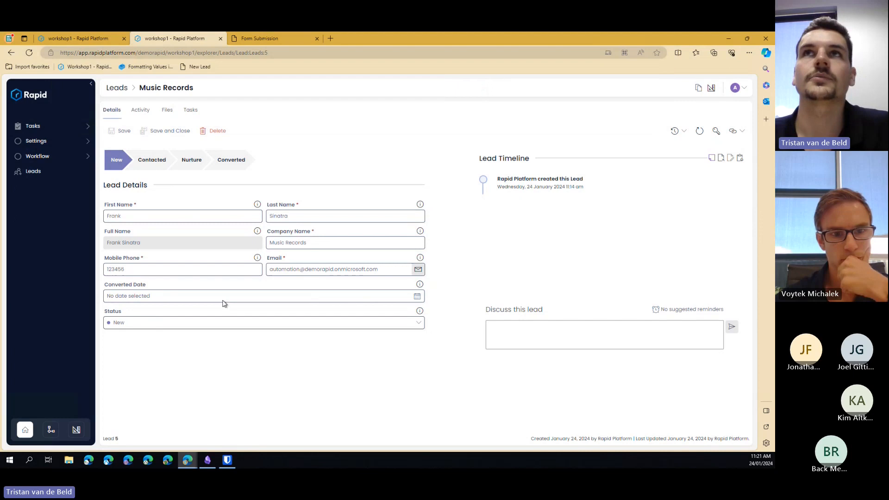
- Return to the New Lead diagram, save it, and load the New Lead - Music Records process run
click(85, 37)
click(45, 114)
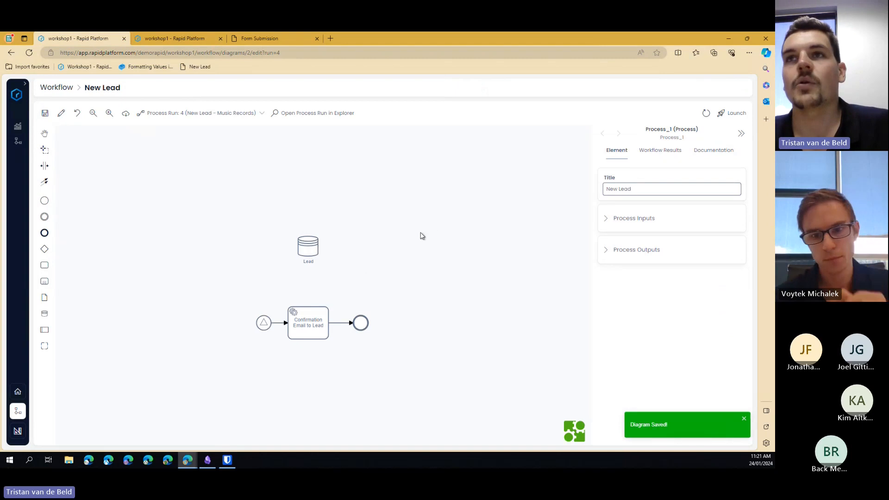
click(45, 114)
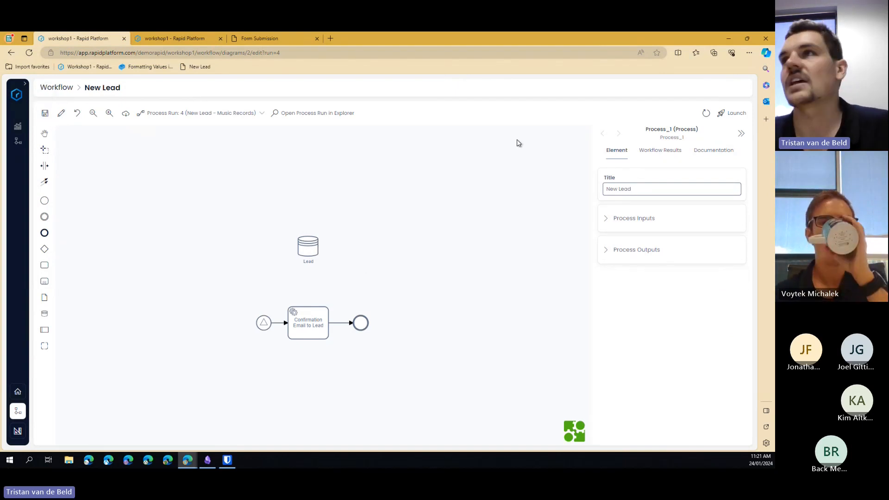
click(199, 113)
click(185, 130)
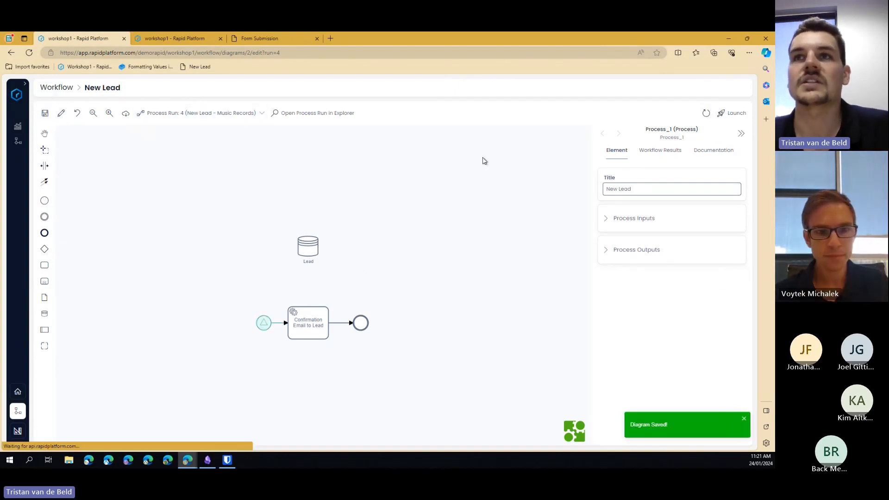
- Check the Lead data store's workflow results and roll back the process run to the sequence flow following the start event
click(305, 250)
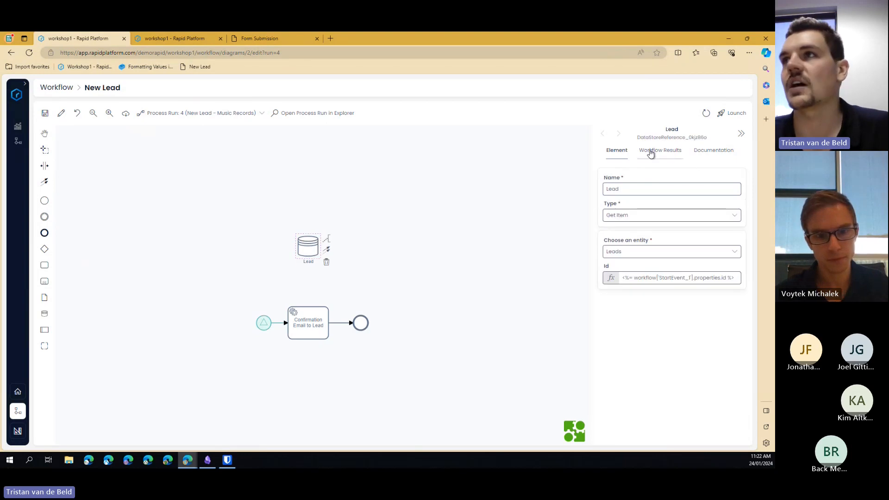
click(650, 151)
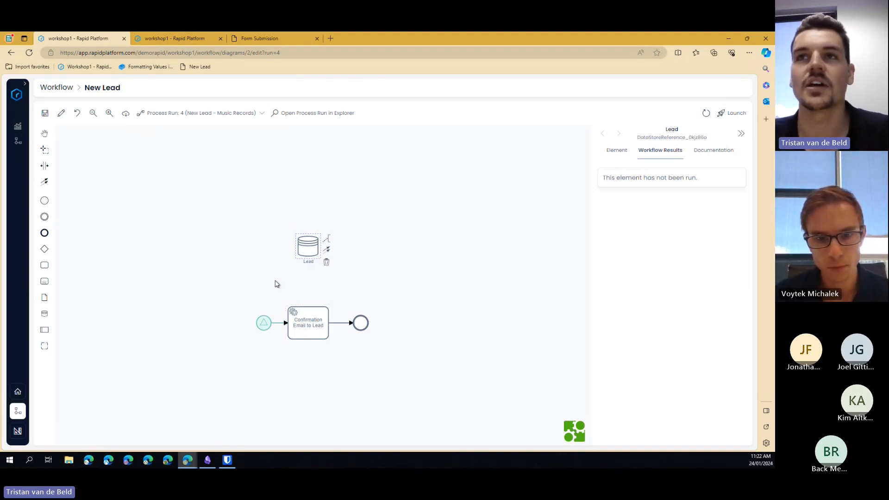
click(277, 323)
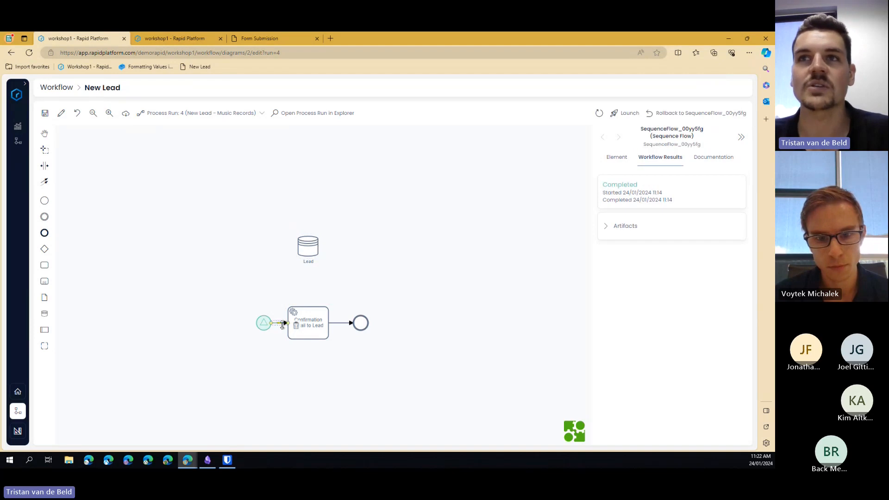
scroll(283, 341, up, 3)
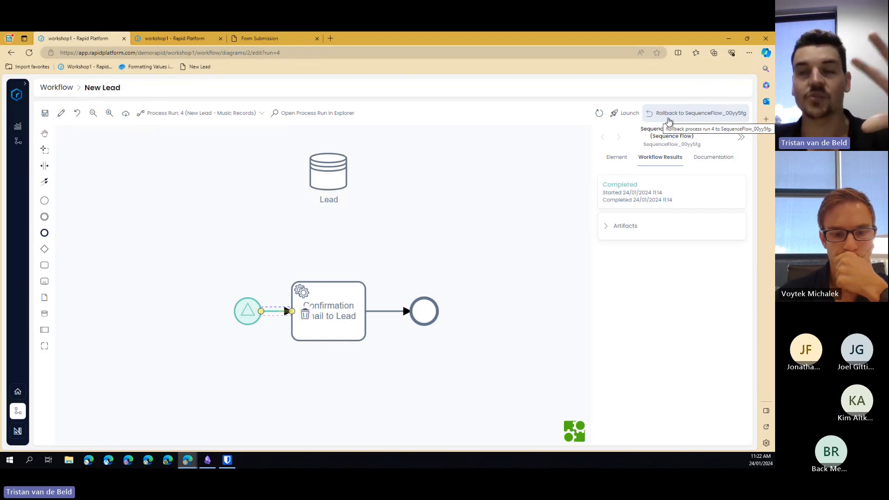
click(668, 113)
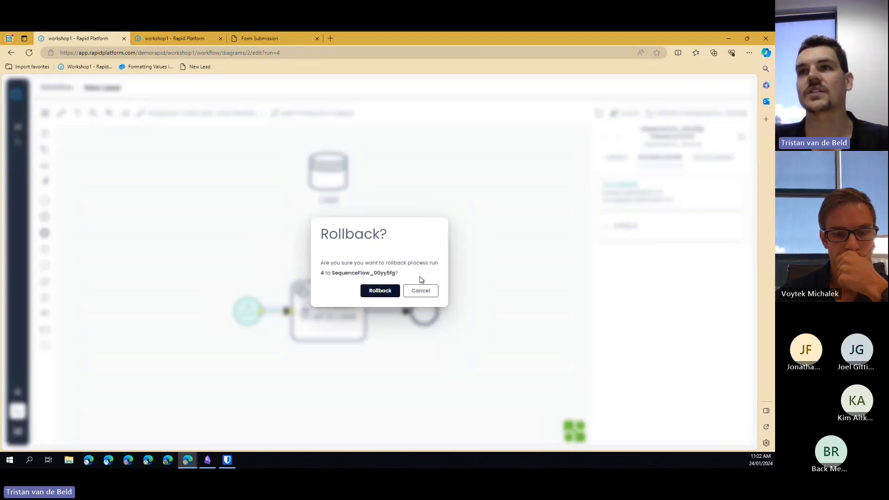
click(385, 290)
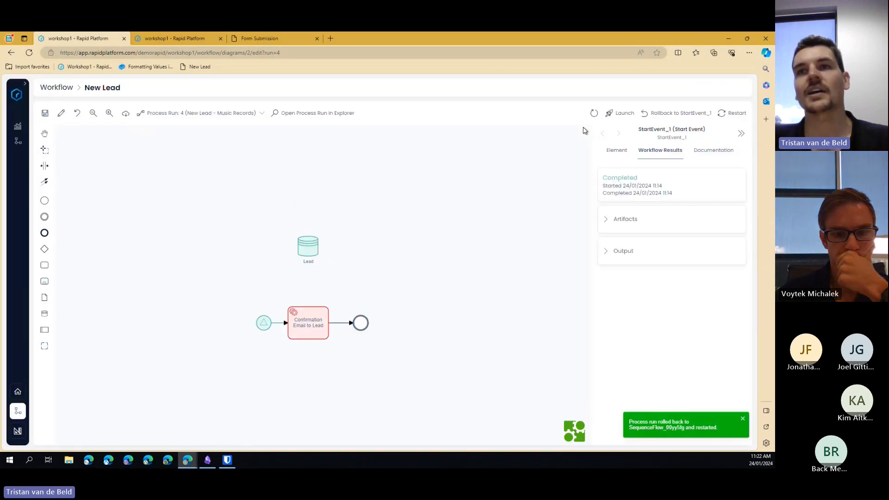
- Examine the workflow results of the Confirmation Email to Lead task and the Lead data store's output
click(304, 328)
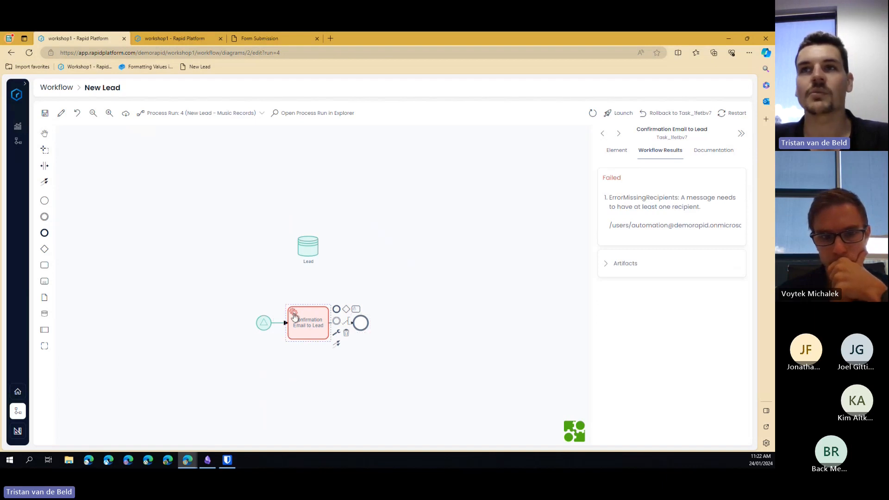
click(308, 246)
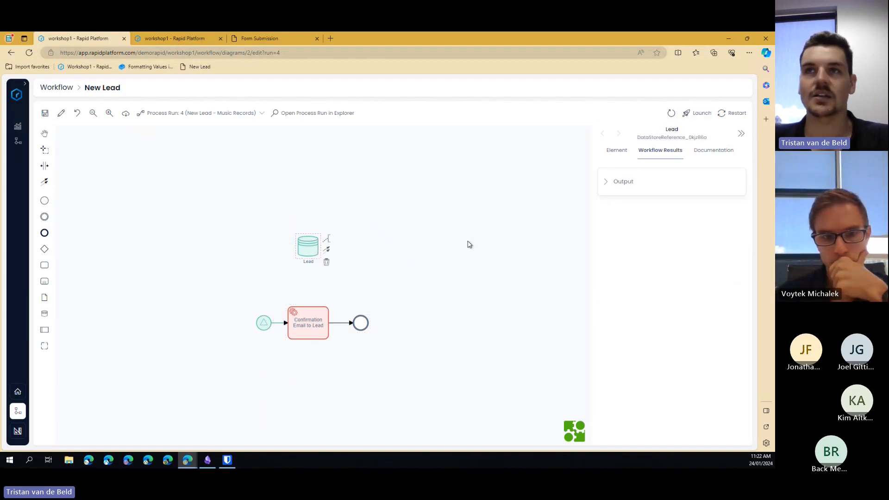
click(642, 186)
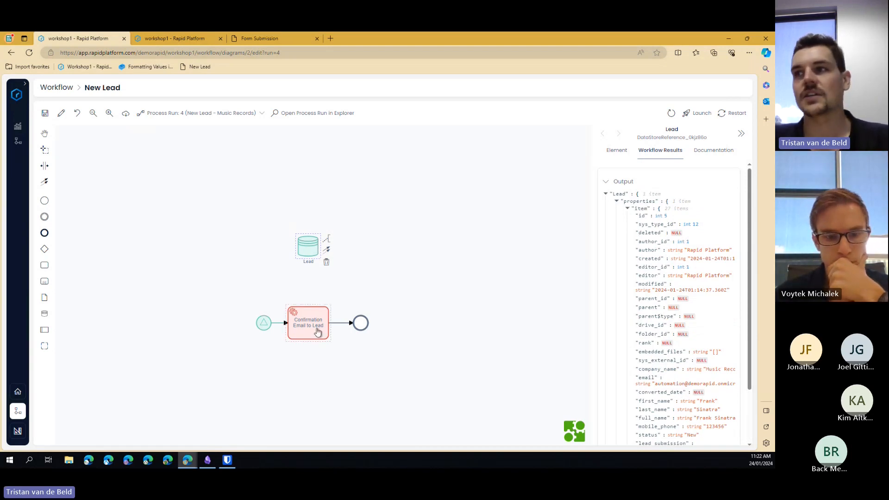
scroll(667, 269, down, 2)
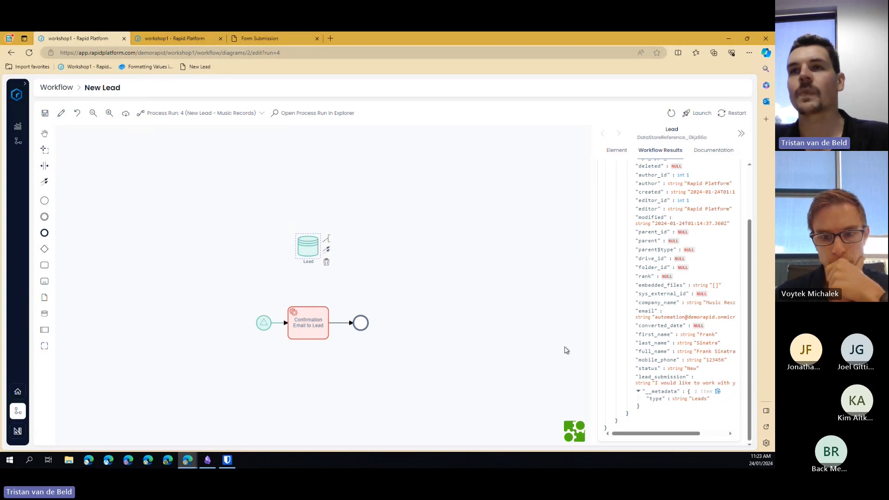
- Set the Confirmation Email to Lead task's To field to <%= workflow['Lead'].properties.item.email %>
click(305, 328)
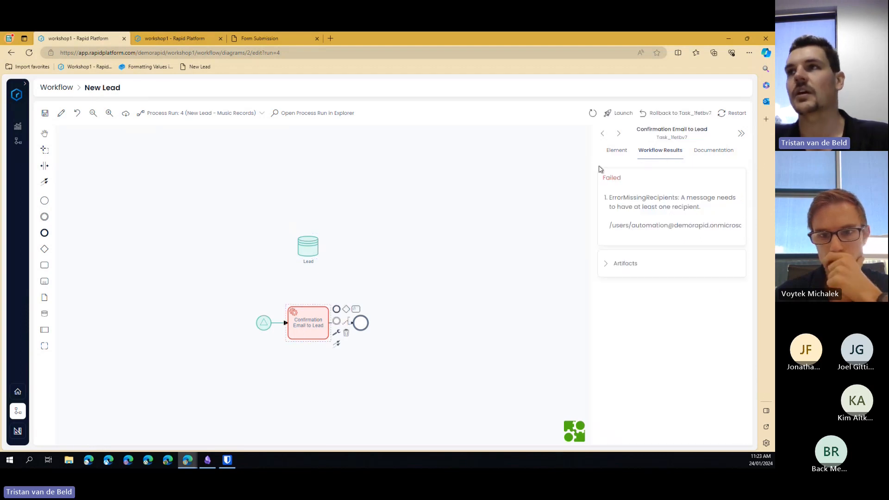
click(616, 157)
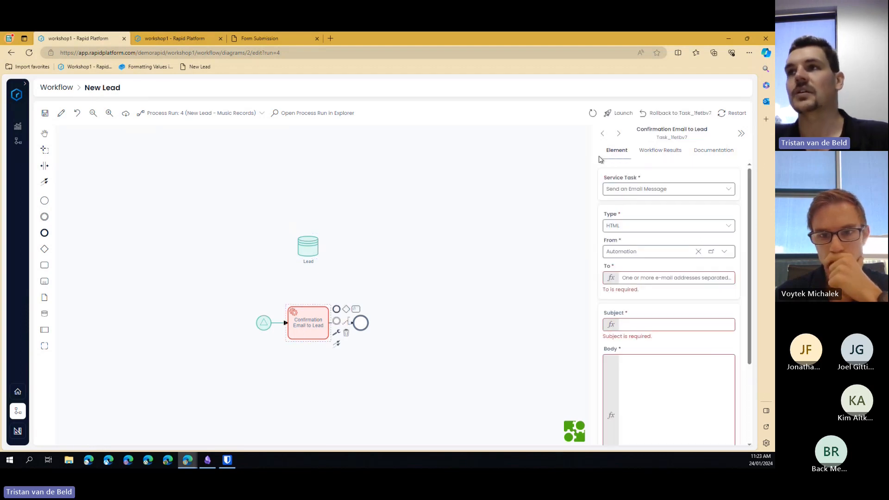
click(636, 279)
text(<%= workflow['Lead'].properties.item.email %>)
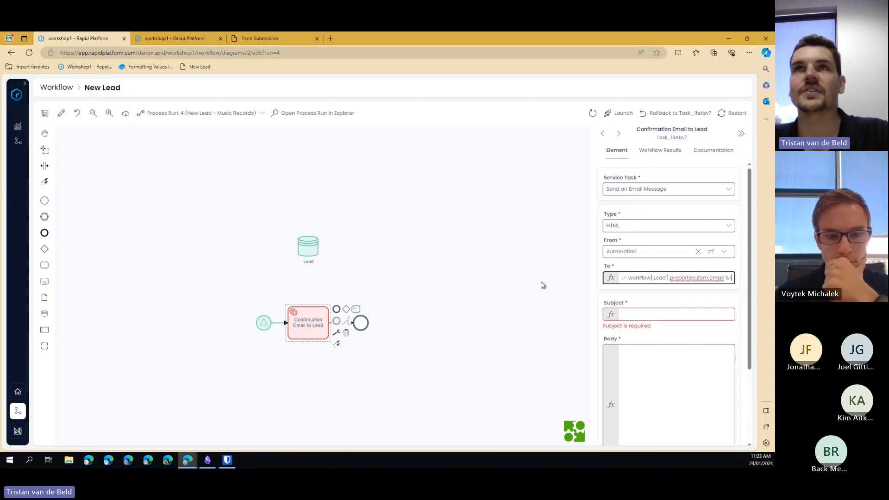
- Search the web for "outlook" in a new browser tab and open the Outlook sign-in page
click(331, 39)
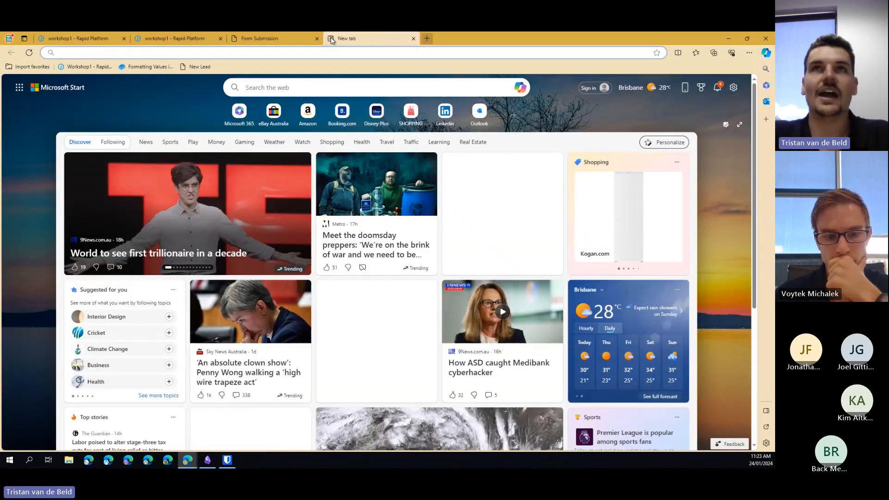
text(outlook)
key(Return)
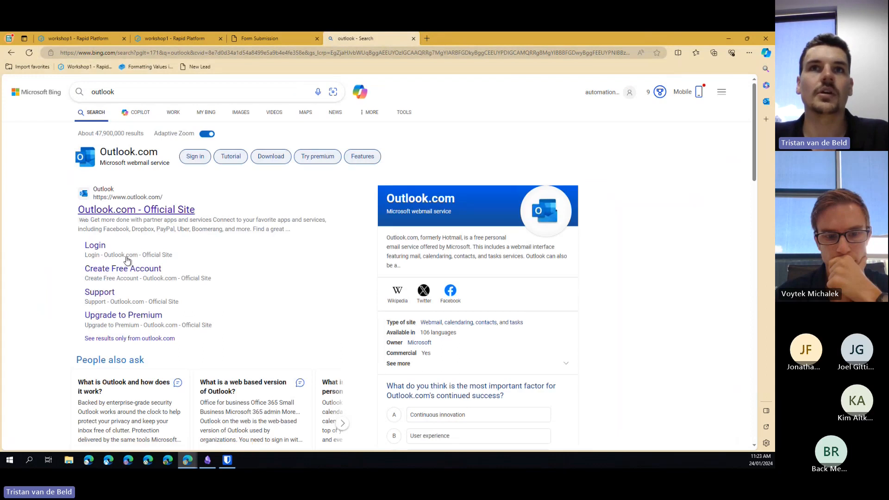
click(132, 340)
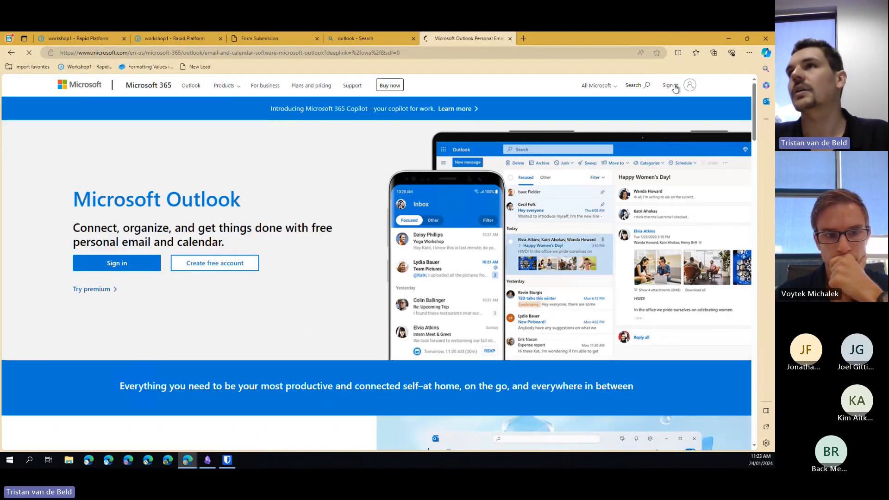
click(671, 85)
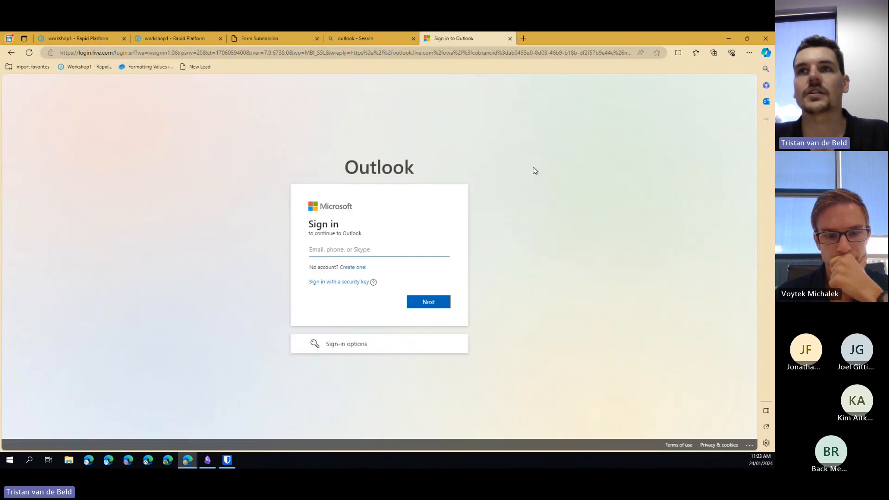
click(377, 249)
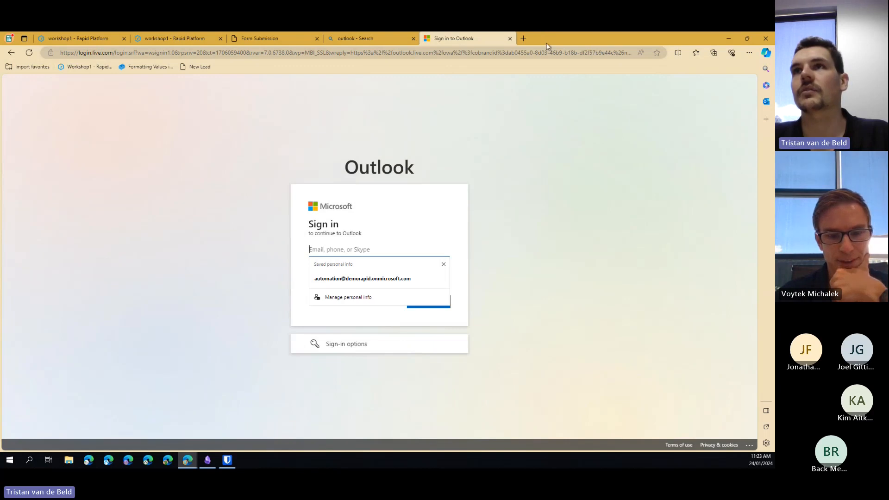
- Close the Outlook sign-in page and return to the New Lead workflow diagram
drag(546, 42, 632, 85)
middle_click(631, 89)
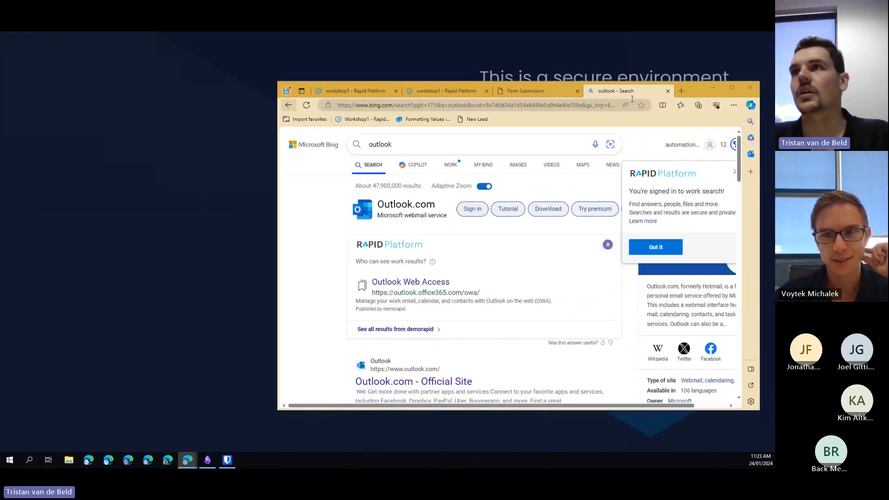
drag(725, 91, 154, 32)
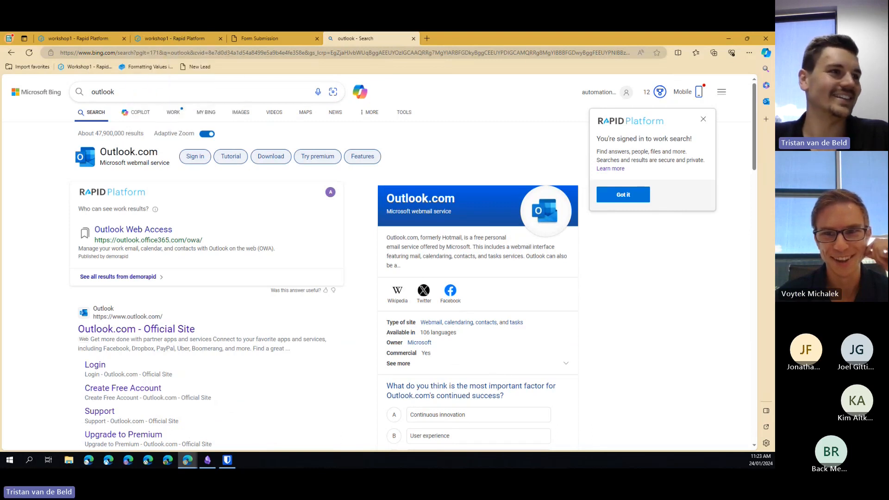
click(242, 38)
click(160, 37)
click(85, 36)
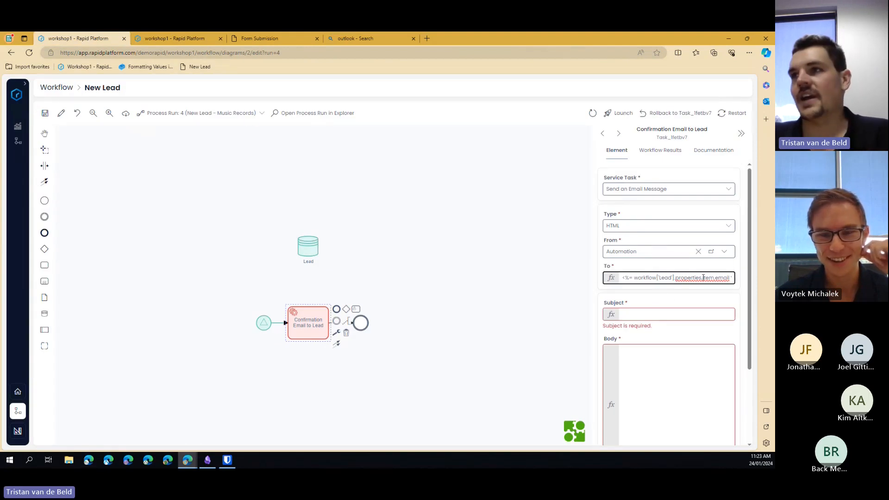
click(632, 315)
scroll(644, 315, down, 2)
scroll(643, 316, up, 2)
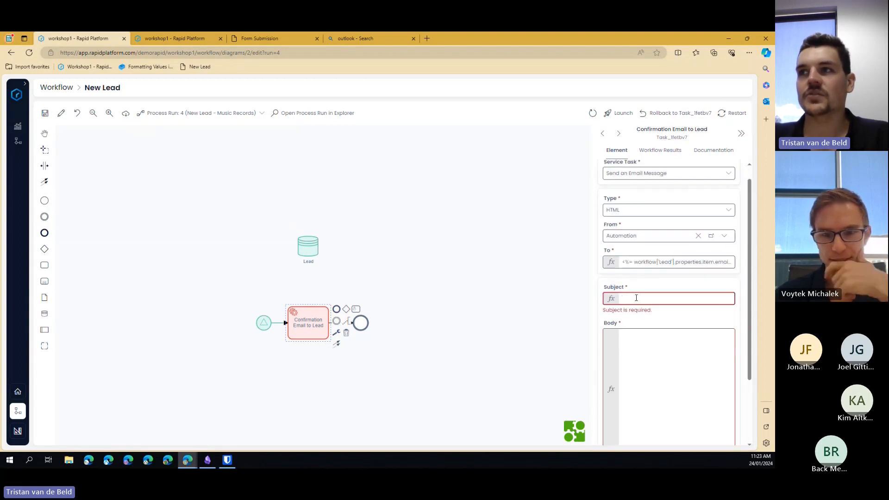
click(668, 354)
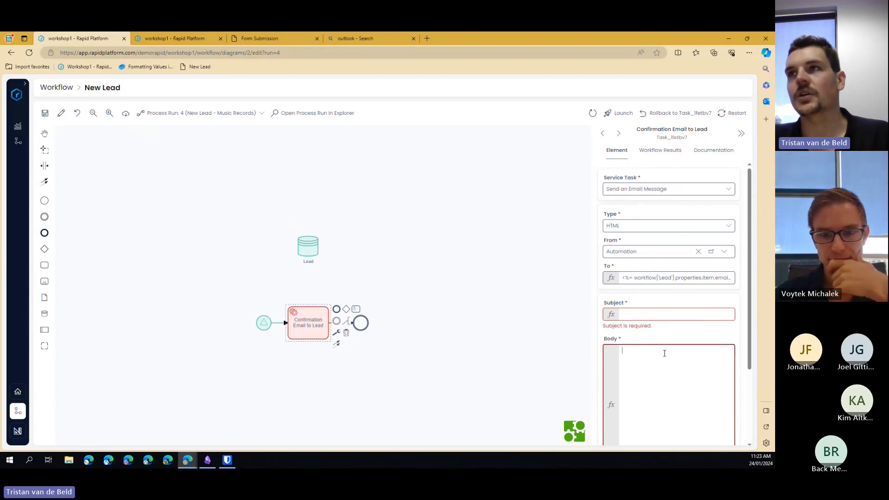
scroll(624, 260, up, 1)
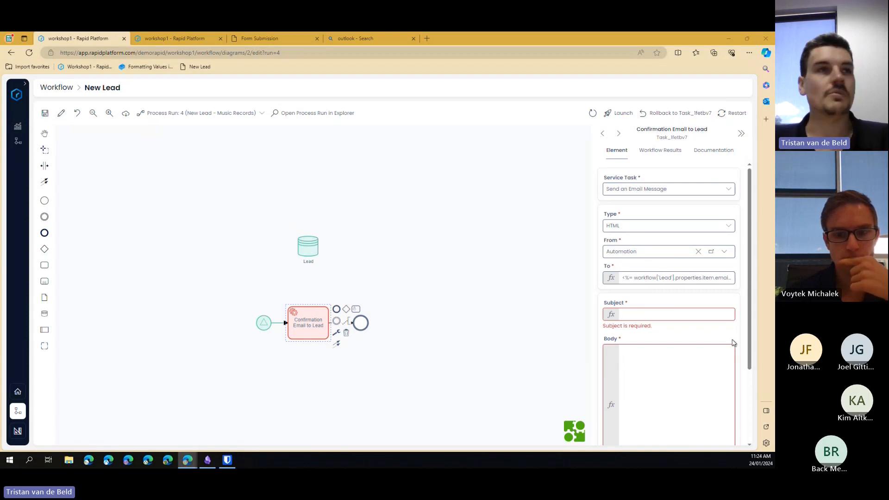
key(alt+Tab)
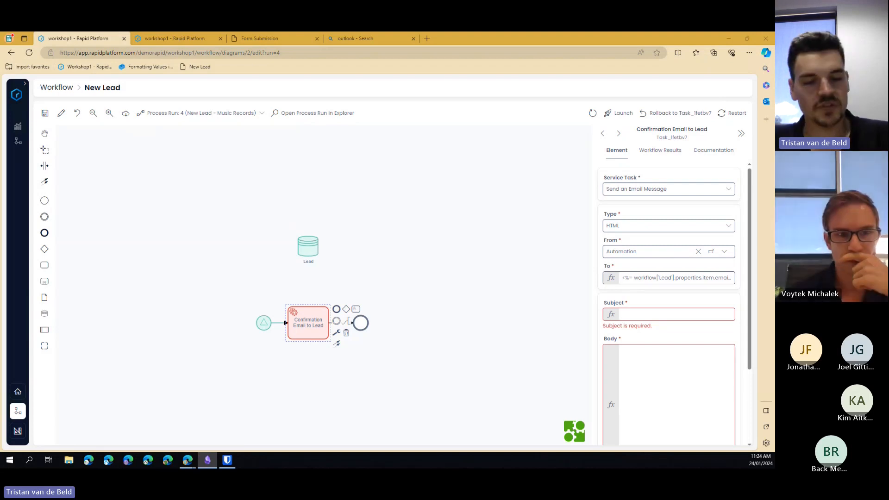
- Set the confirmation email's Subject to "We have received your request", with the misspelled "recieved" corrected
click(676, 317)
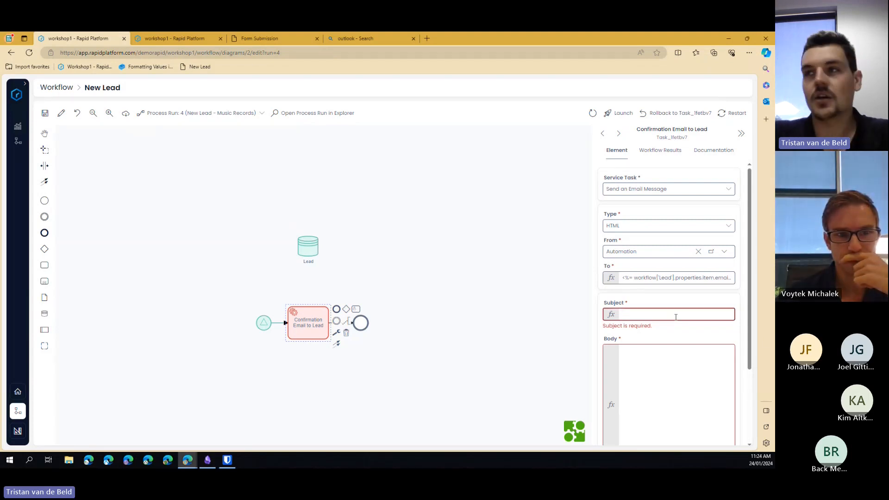
text(We have recieved )
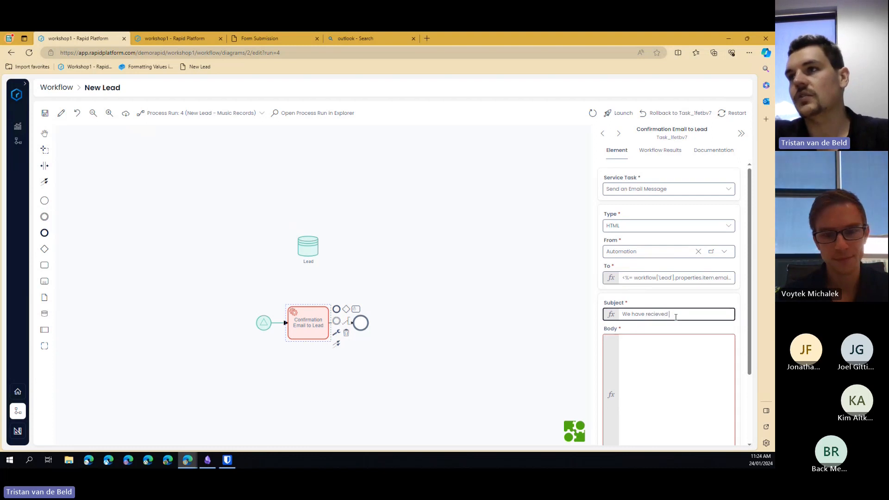
text(your request)
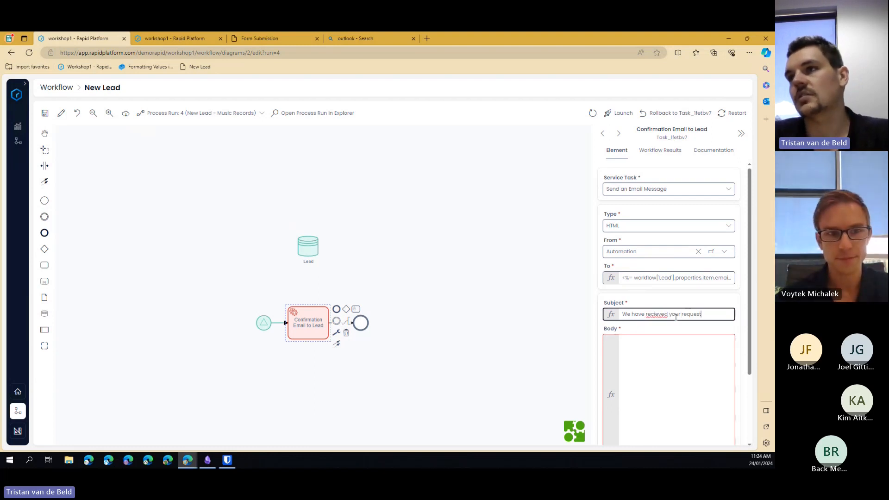
right_click(655, 311)
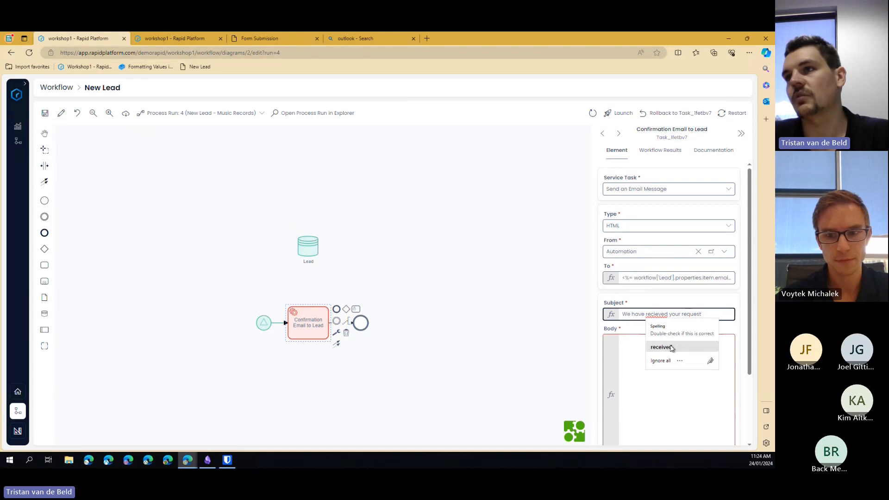
click(662, 349)
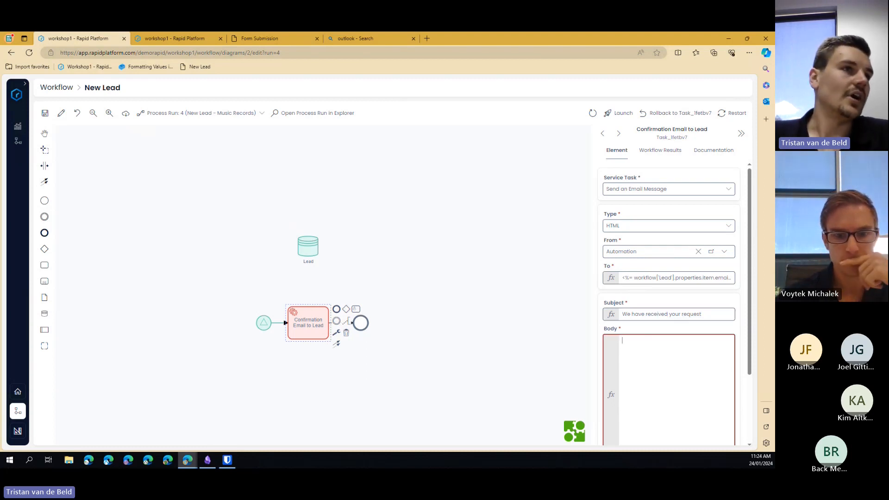
- Paste the prepared HTML message with the Lead expressions and the Acme Corp Sales Team sign-off into the email's Body
key(alt+Tab)
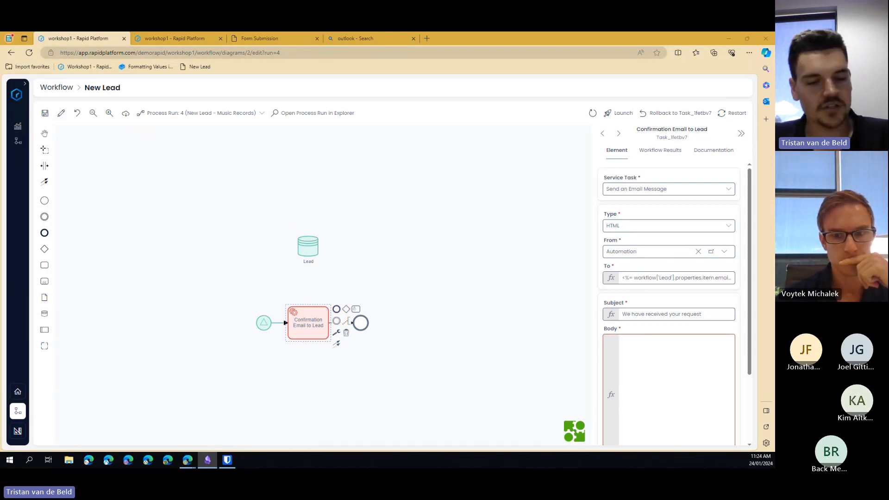
click(681, 349)
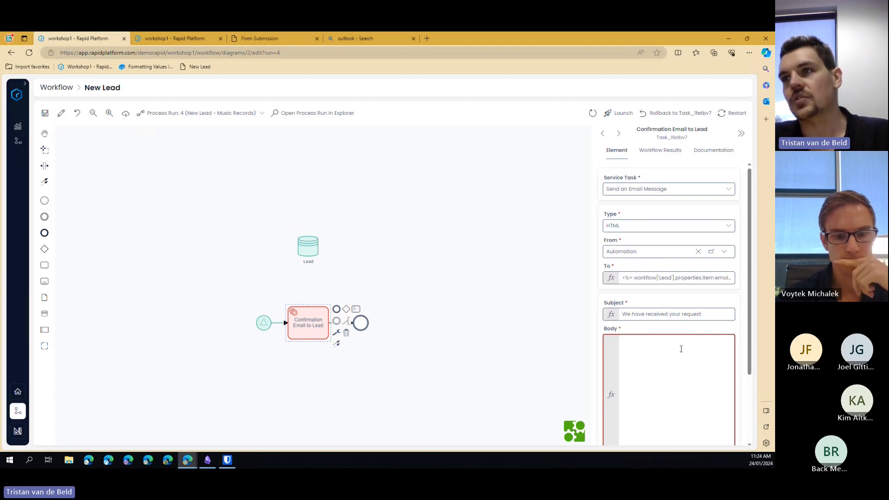
key(ctrl+v)
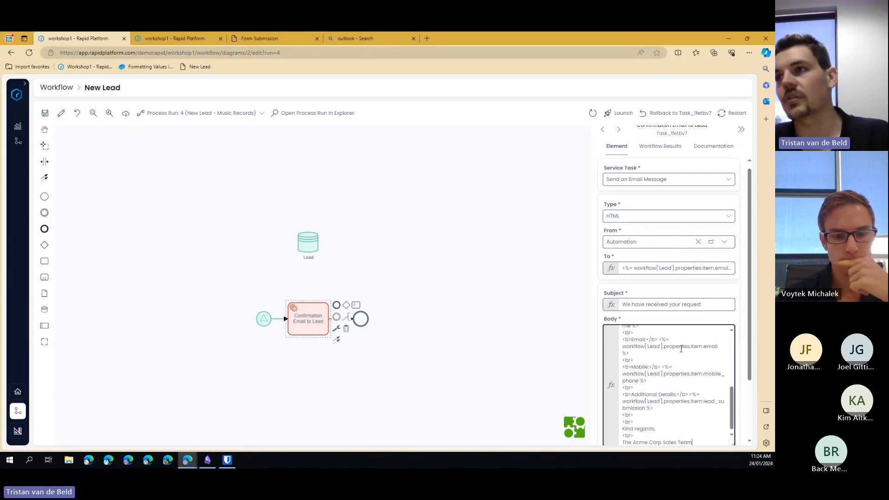
scroll(681, 349, up, 5)
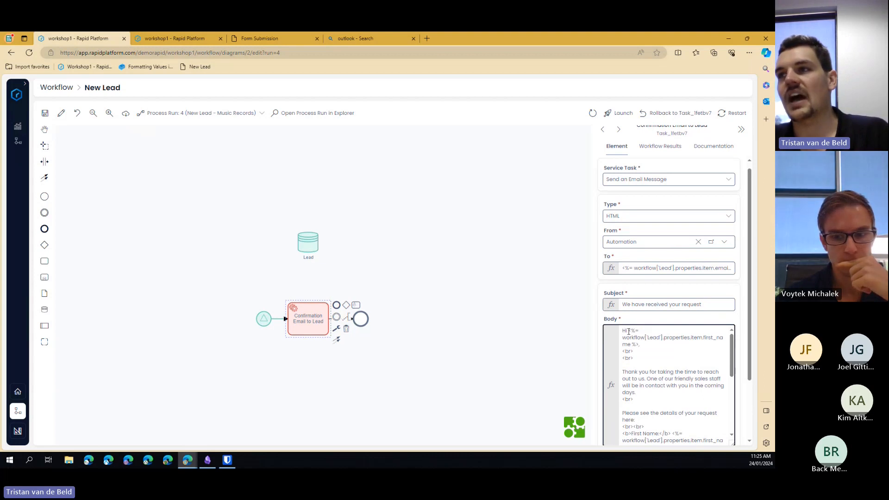
- Compare the first_name expression in the Body's greeting with the matching property in the Lead data store's output
drag(629, 331, 641, 346)
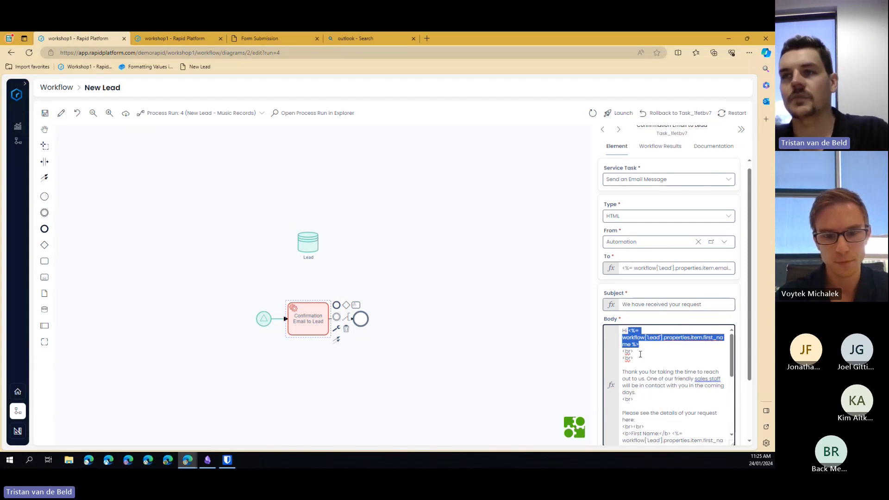
click(315, 245)
click(659, 146)
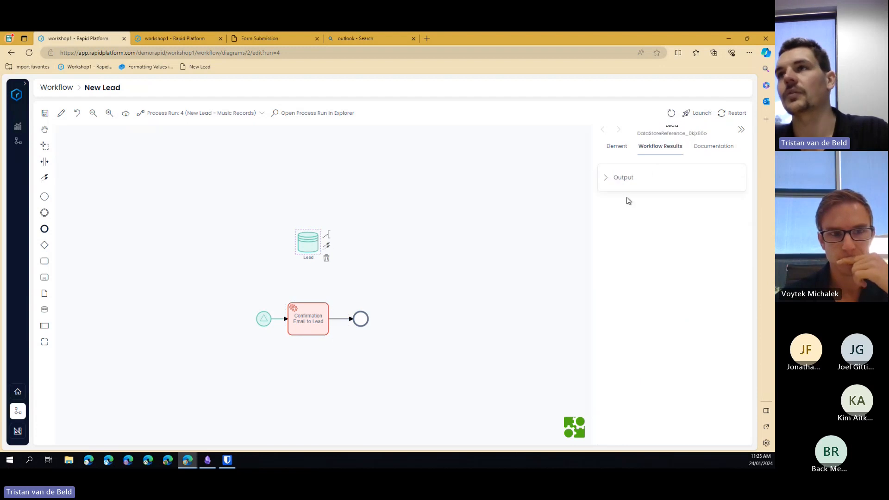
scroll(690, 263, down, 3)
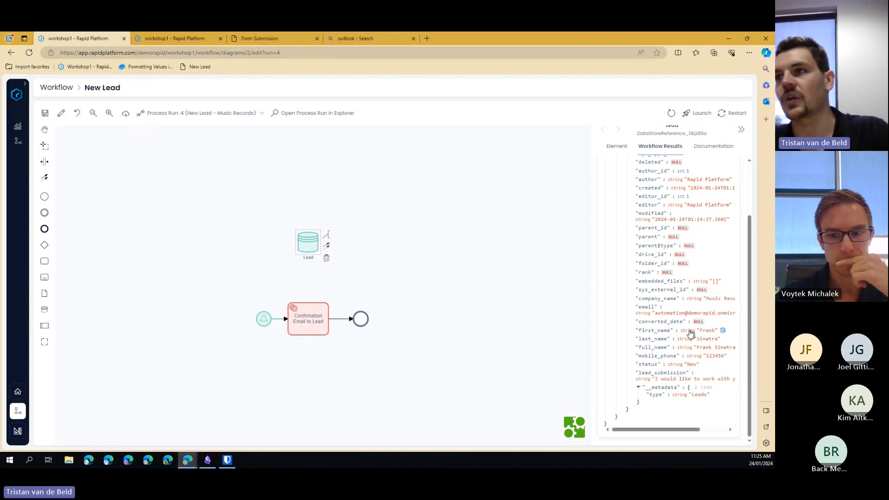
click(687, 335)
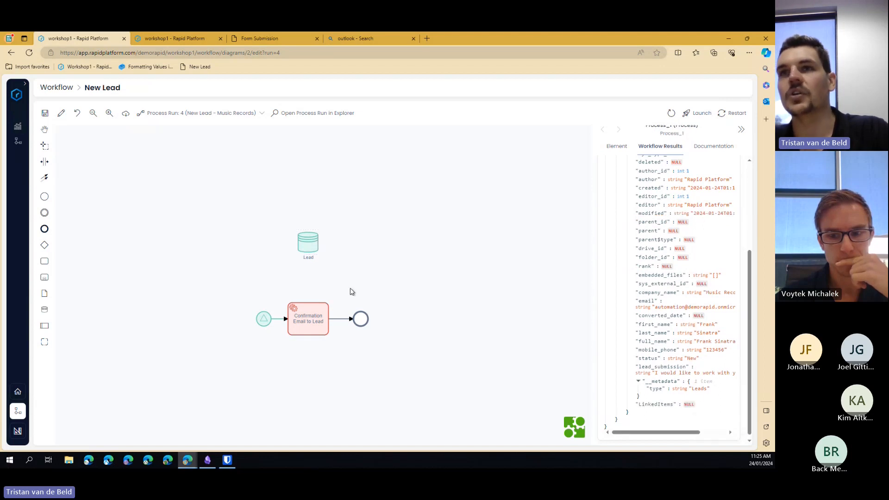
click(325, 314)
click(623, 146)
scroll(639, 250, down, 2)
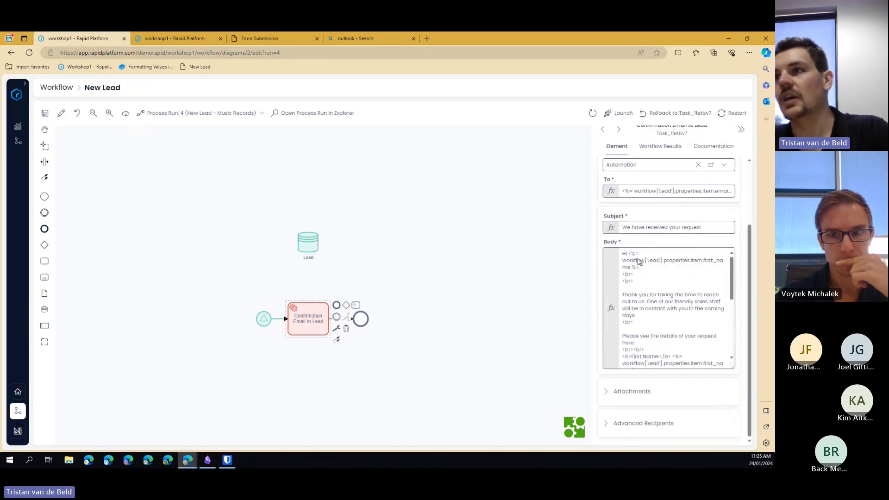
drag(629, 253, 640, 267)
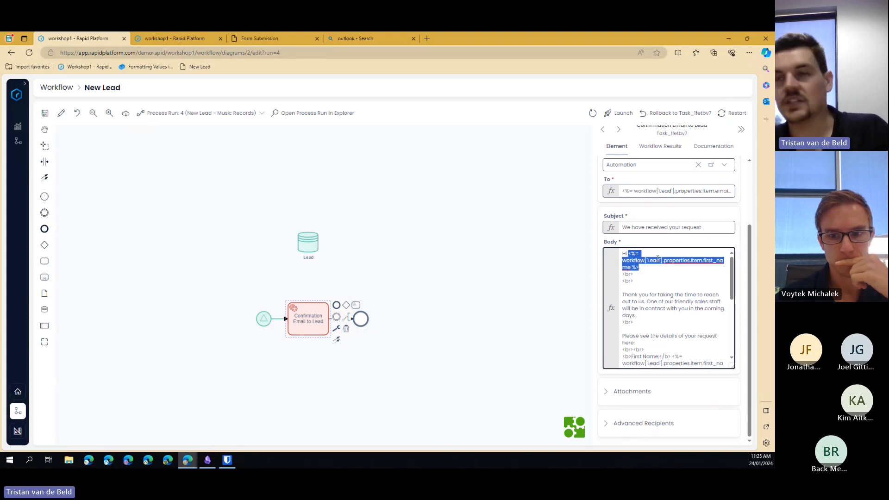
click(658, 259)
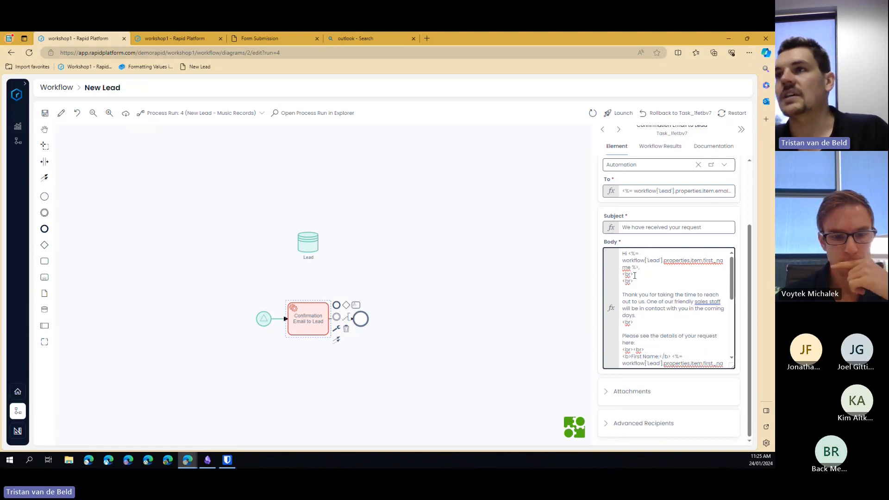
mouse_move(635, 276)
mouse_down()
mouse_move(630, 281)
mouse_move(645, 280)
mouse_up()
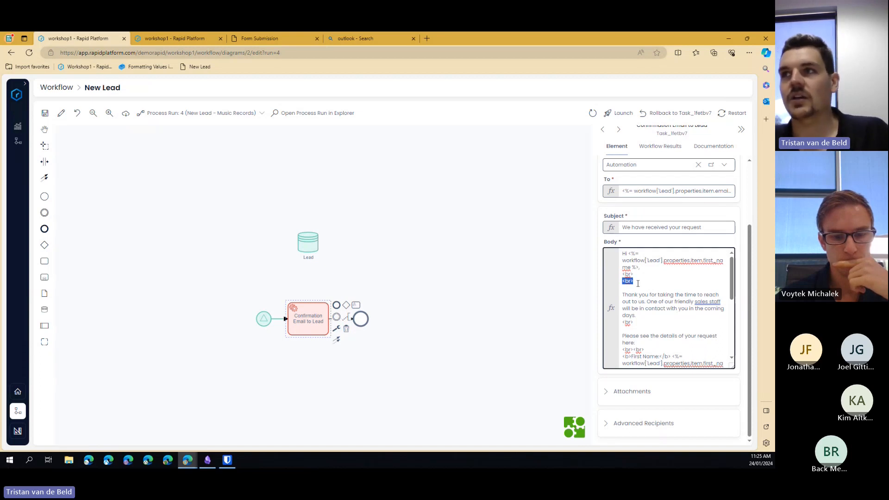
click(635, 289)
key(Return)
key(Return)
key(Return)
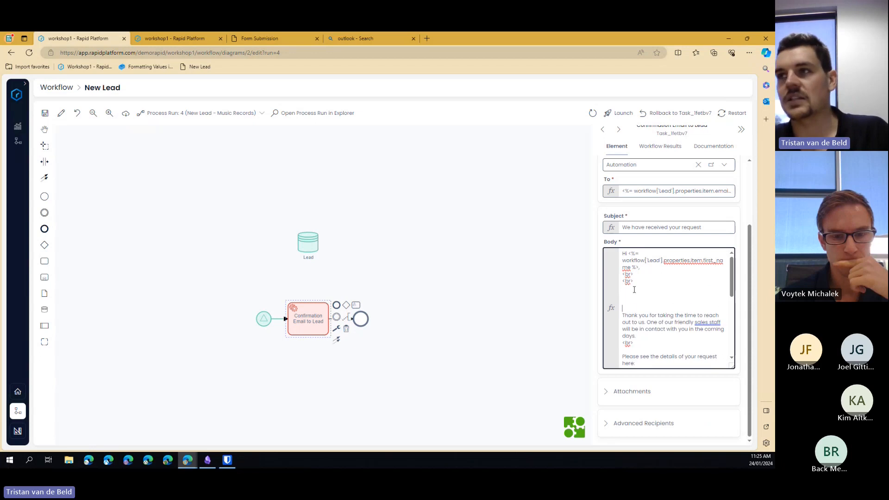
key(BackSpace)
key(BackSpace)
key(BackSpace)
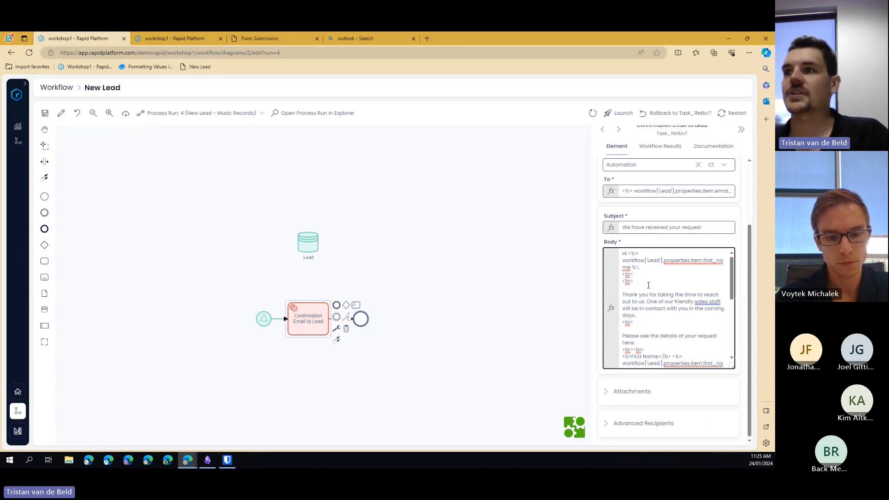
- Examine the Body's request-details introduction and compare the First Name line's expression with the one in the greeting
scroll(648, 286, down, 2)
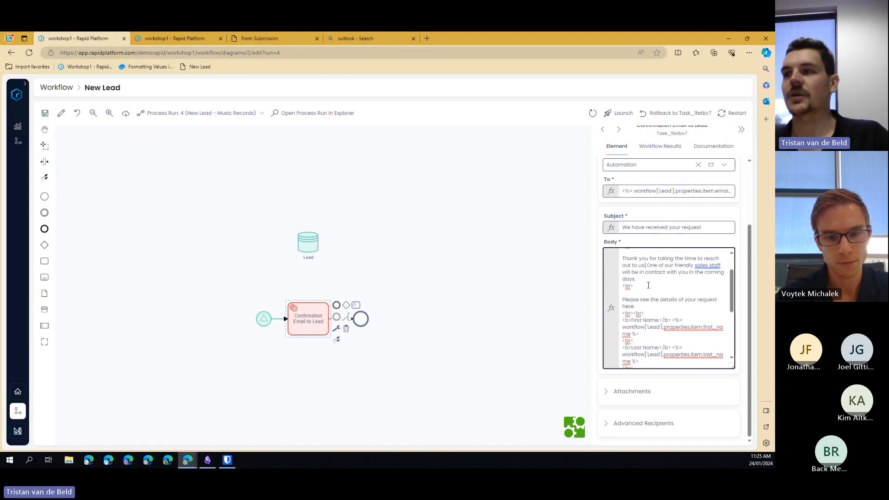
drag(634, 286, 635, 306)
click(648, 295)
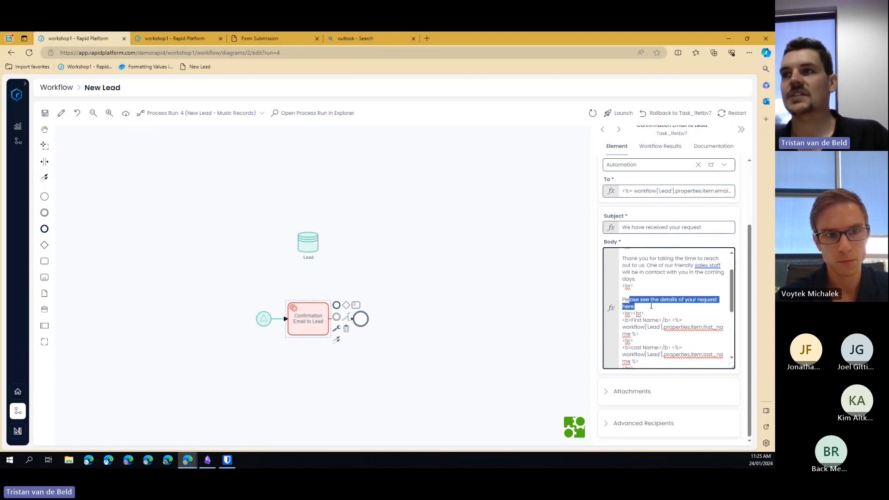
scroll(653, 306, down, 1)
click(646, 288)
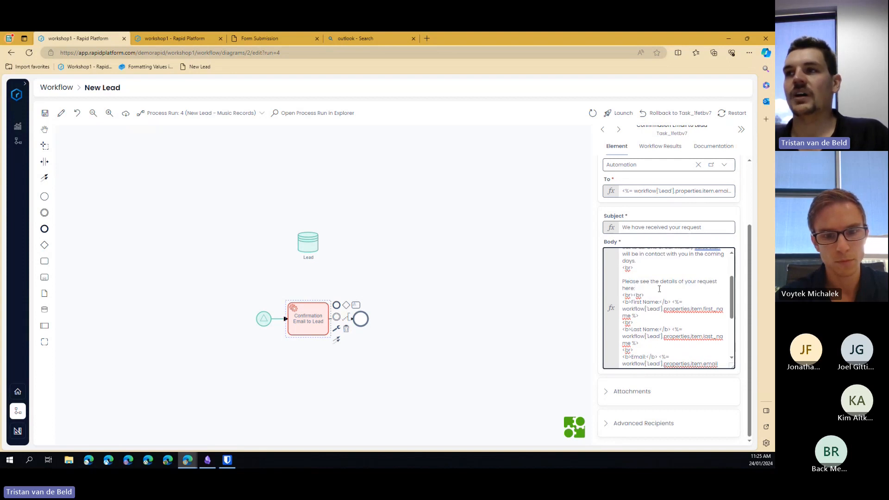
scroll(647, 281, down, 1)
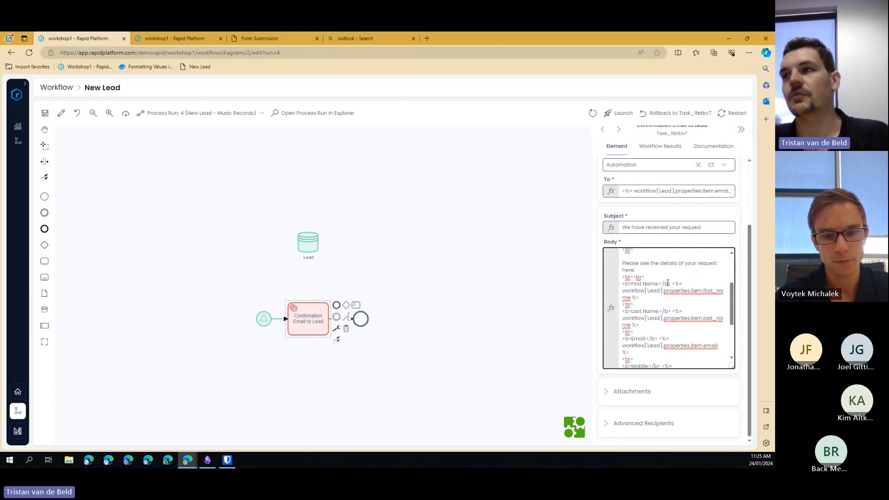
drag(673, 284, 637, 297)
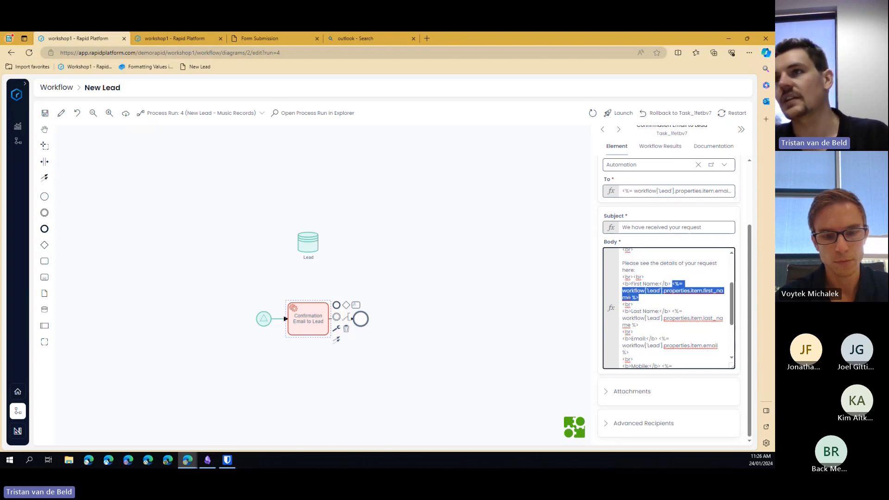
scroll(665, 309, up, 2)
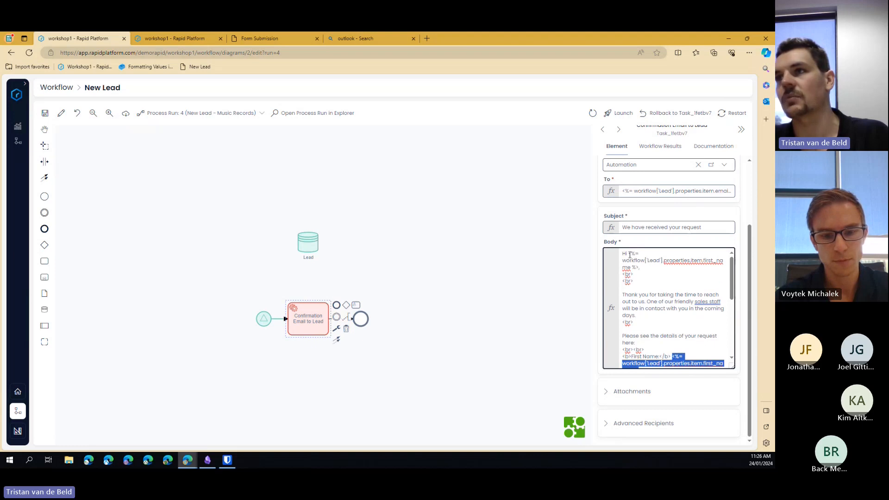
drag(629, 255, 639, 268)
scroll(662, 304, down, 2)
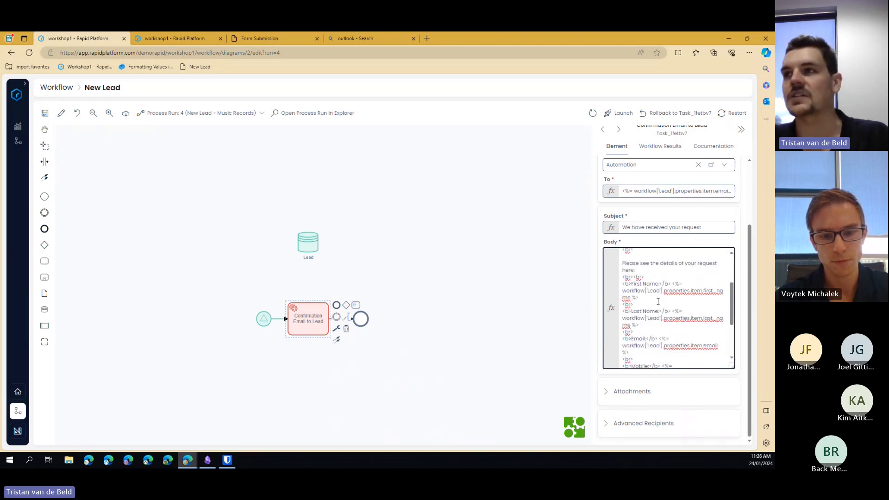
- Examine the Body's Last Name, Email, Mobile and Additional Details lines, the sign-off and the bold tags around First Name
scroll(658, 302, down, 1)
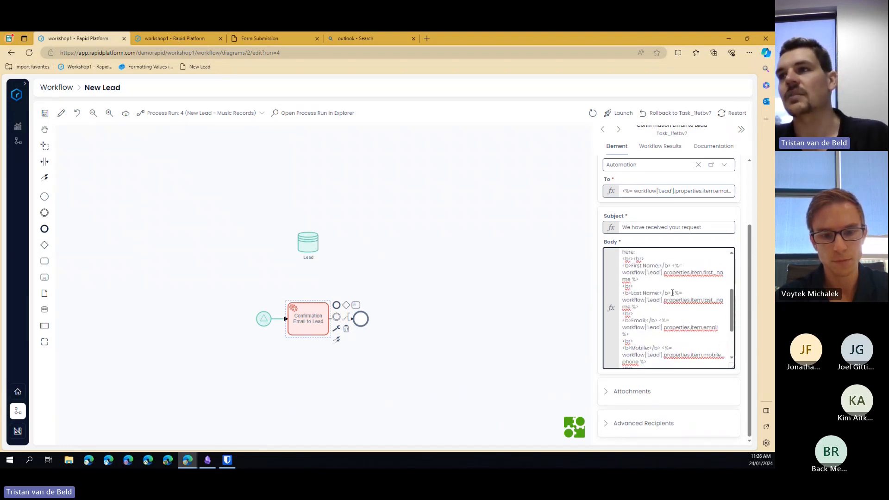
scroll(653, 308, down, 2)
drag(672, 293, 632, 298)
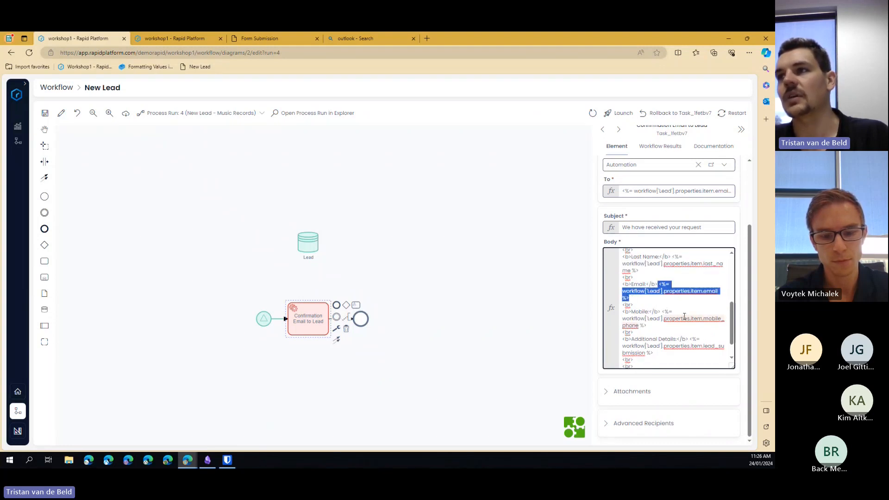
scroll(674, 319, down, 1)
scroll(667, 334, down, 1)
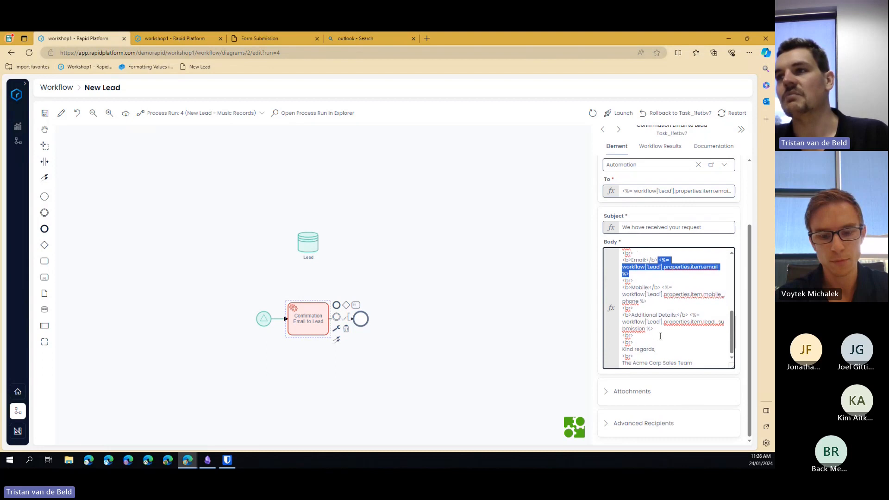
scroll(661, 337, up, 5)
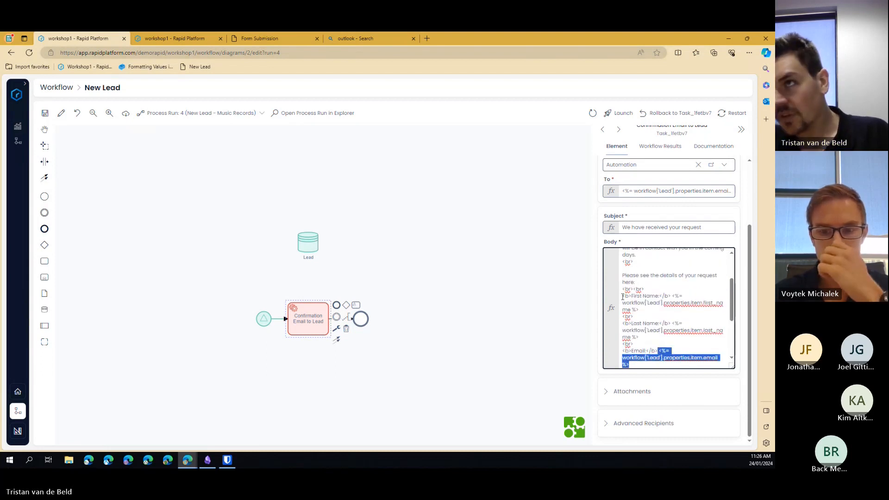
click(624, 297)
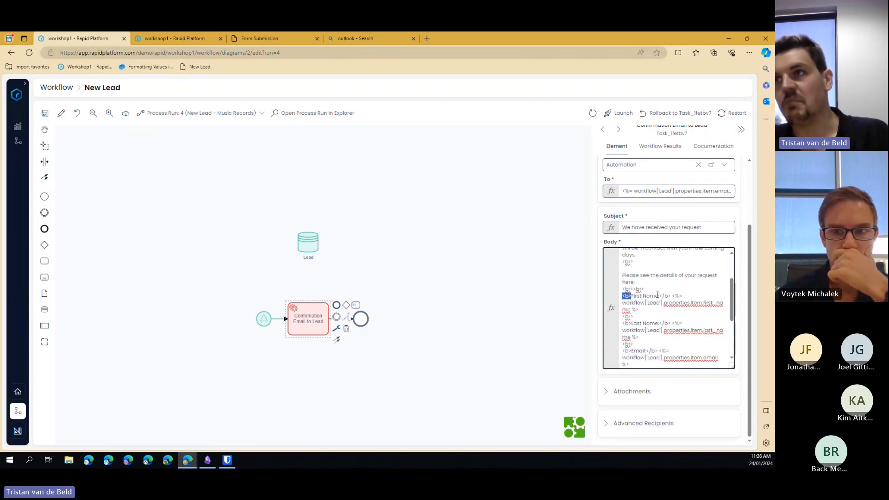
drag(660, 296, 672, 296)
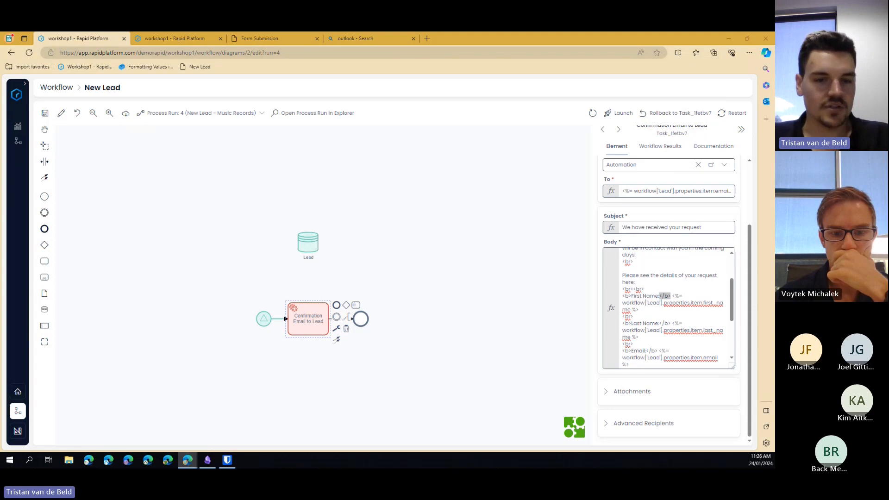
- Switch to the Outlook inbox by moving its tab into the workflow's browser window
key(alt+Tab)
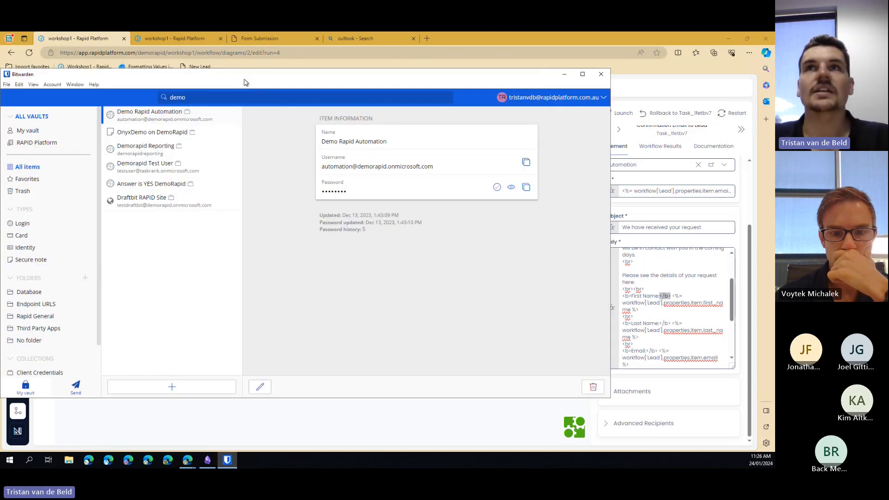
key(alt+Tab)
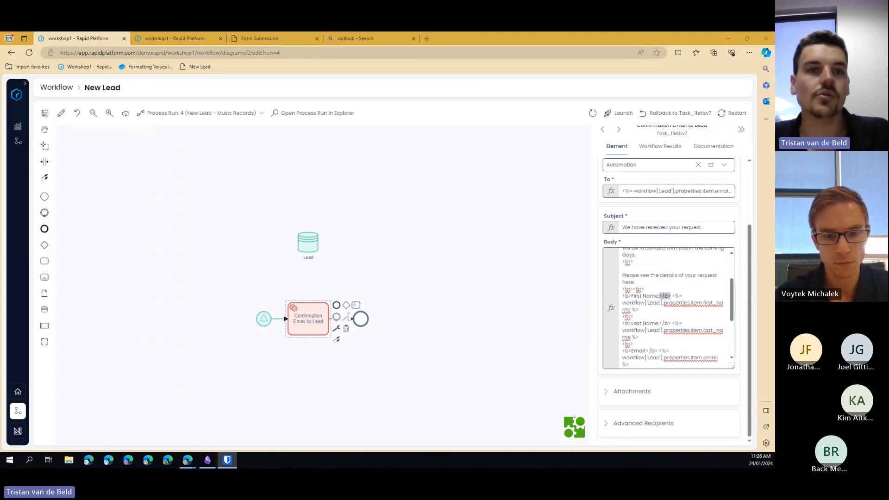
drag(170, 209, 504, 45)
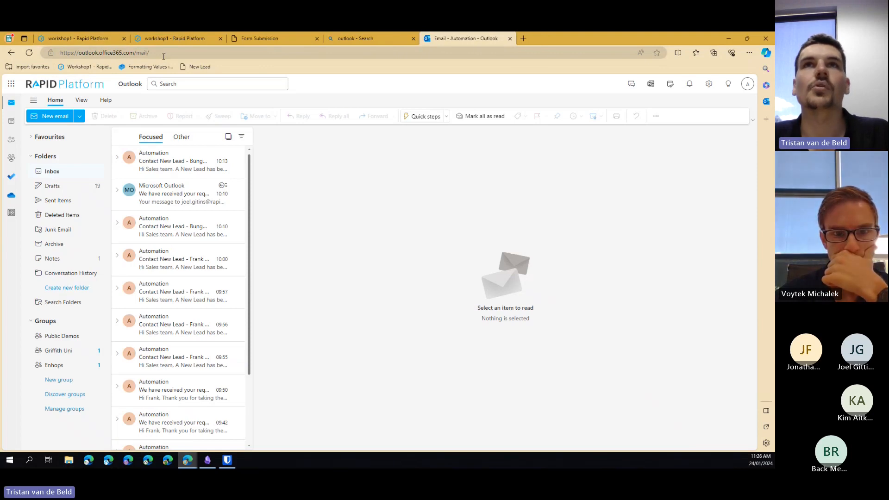
- Return to the New Lead workflow diagram and save it with the HTML confirmation email settings
click(115, 40)
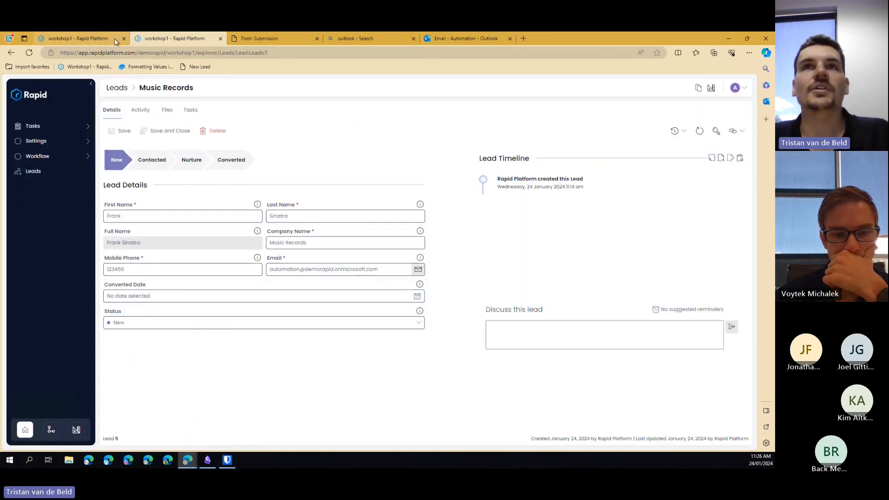
click(115, 38)
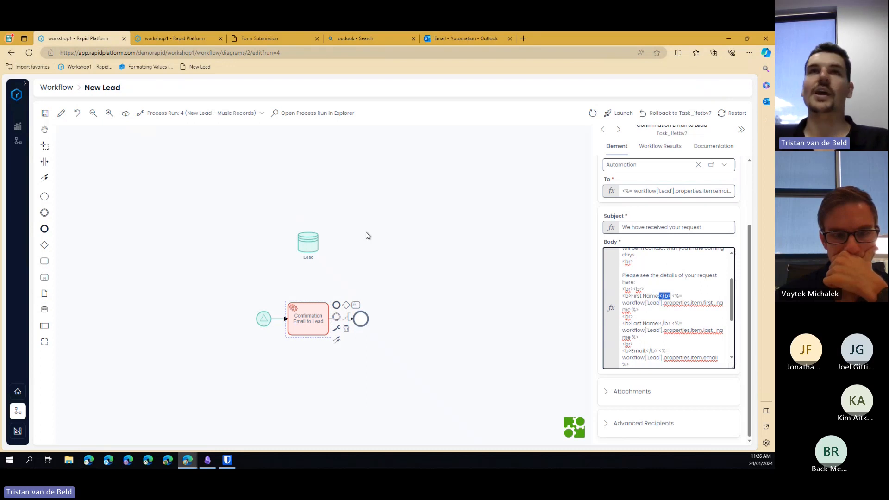
click(45, 113)
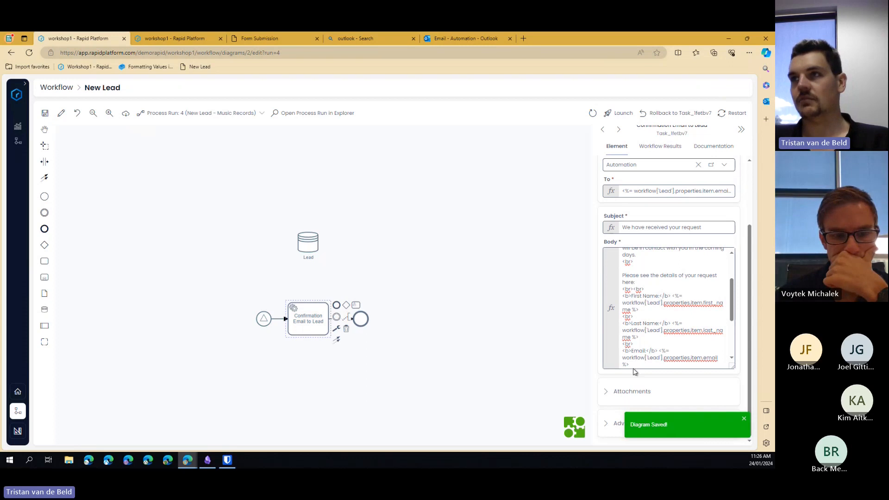
scroll(658, 319, up, 1)
scroll(698, 240, up, 2)
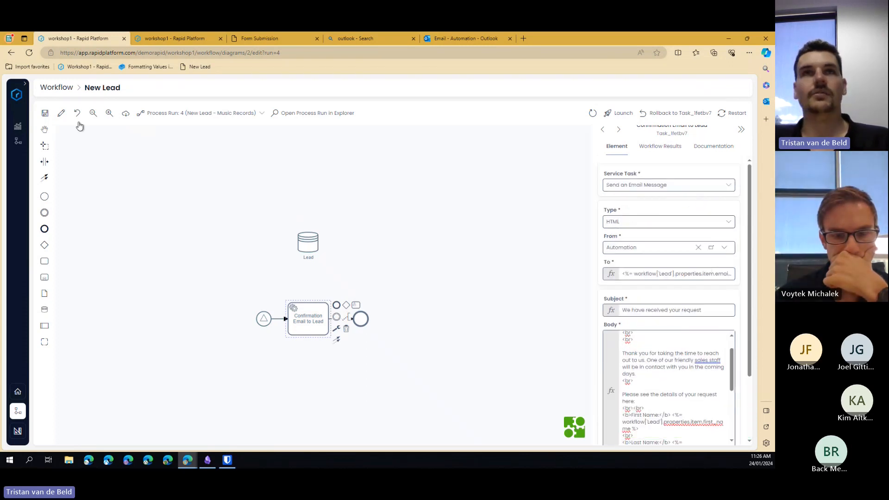
click(45, 113)
click(278, 291)
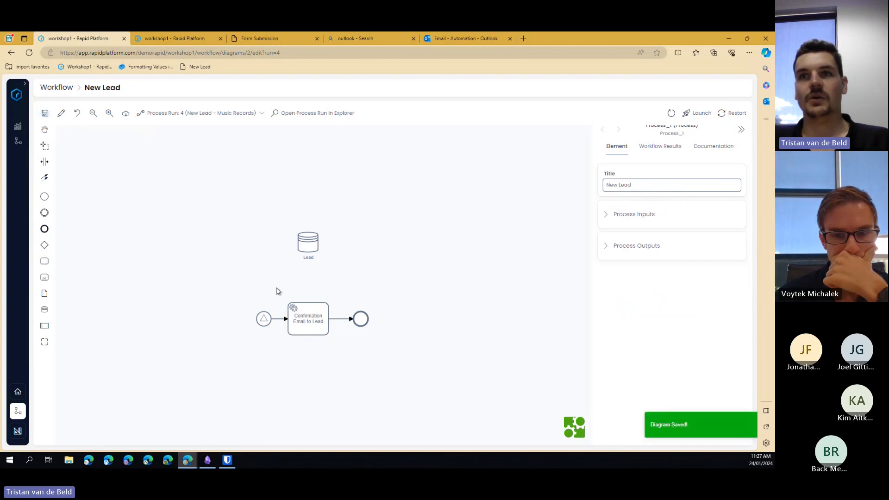
- Roll the Music Records process run back to the start event and check the Confirmation Email to Lead task's workflow results
click(278, 318)
click(661, 114)
click(386, 291)
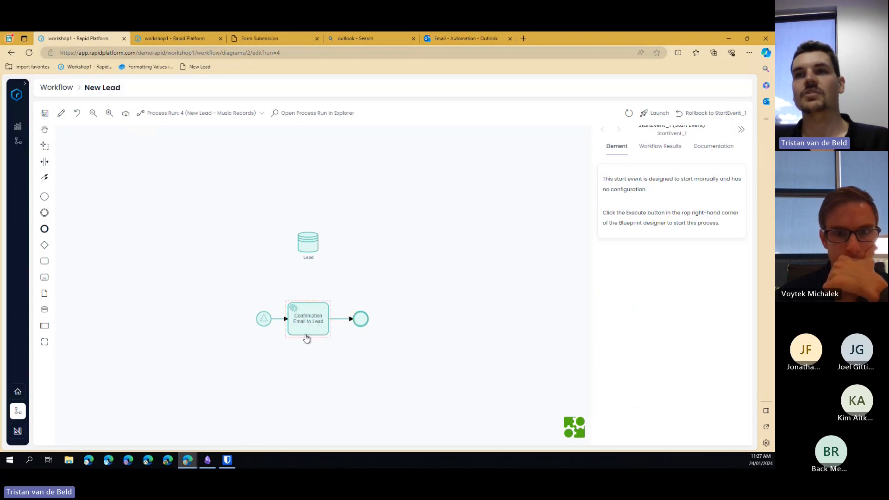
click(307, 332)
click(660, 146)
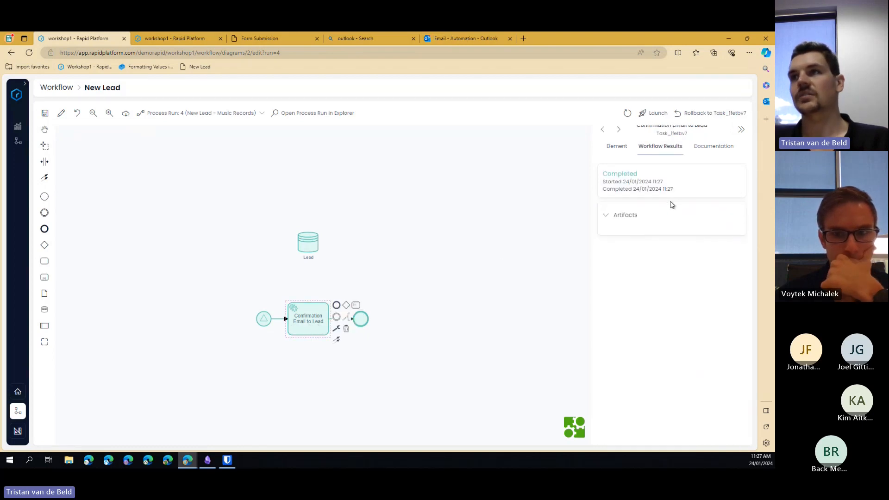
- Open the newest "We have received your request" email in Outlook and examine its introduction, lead details and sign-off
click(466, 38)
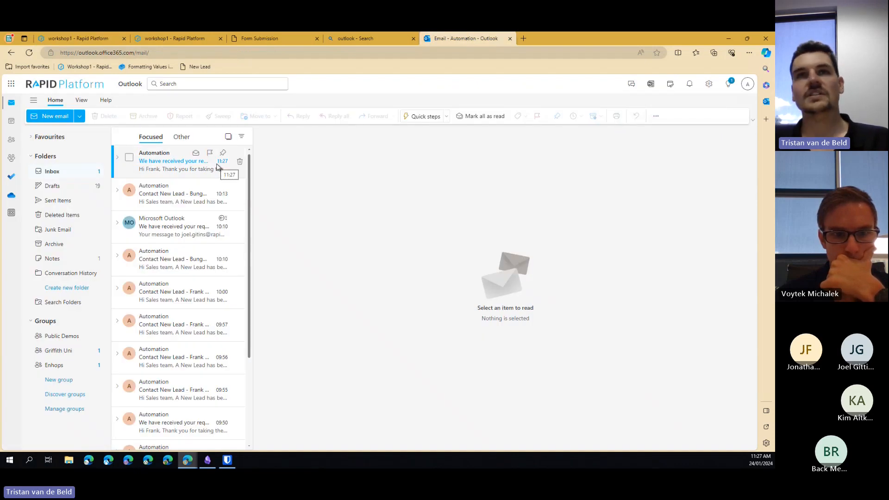
click(176, 170)
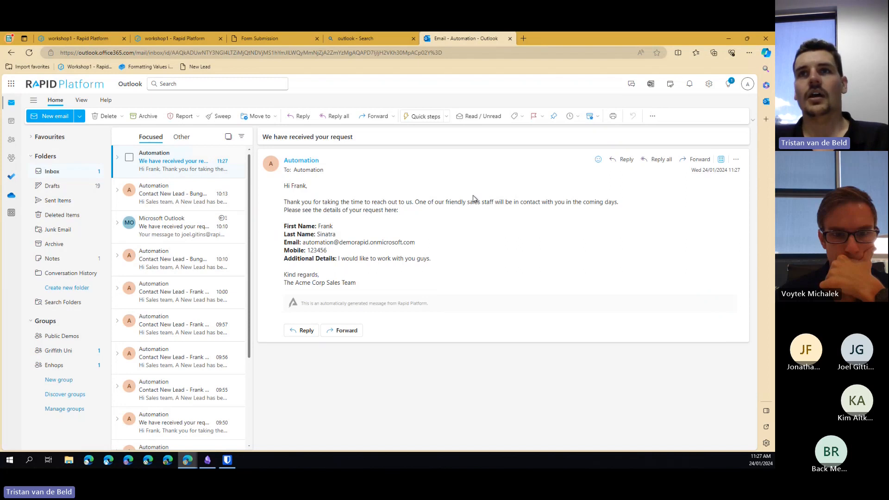
drag(294, 203, 401, 214)
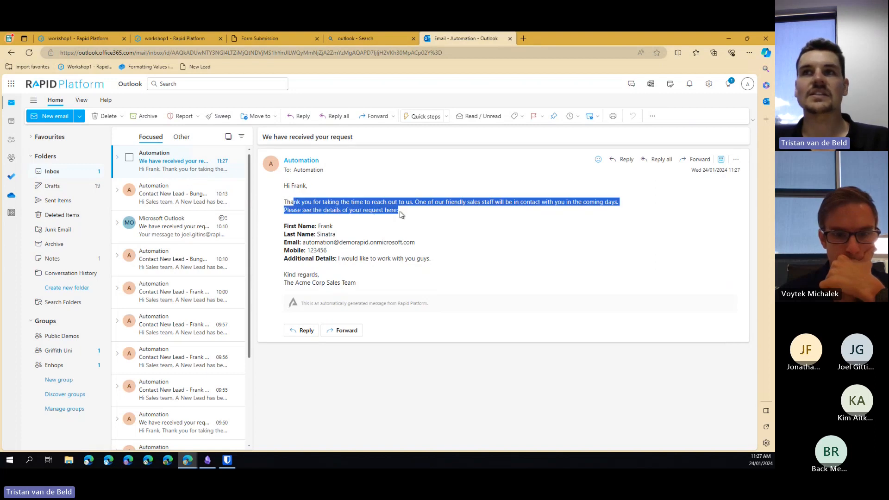
click(368, 228)
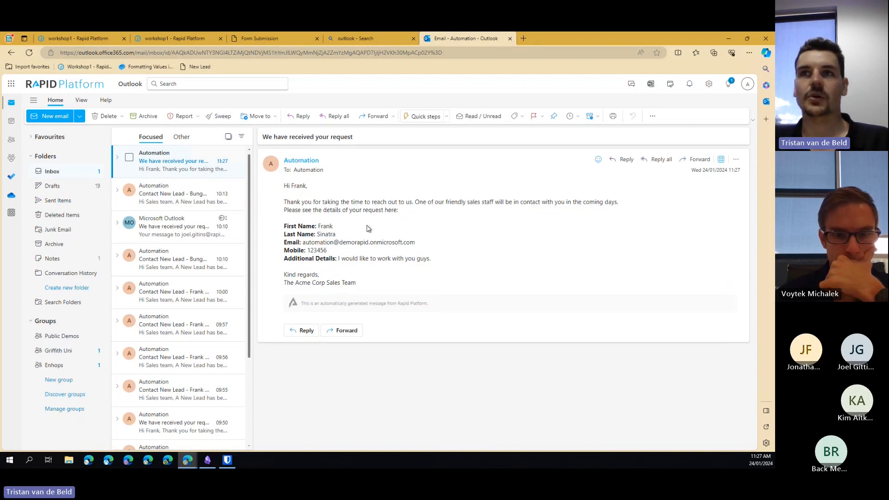
double_click(328, 225)
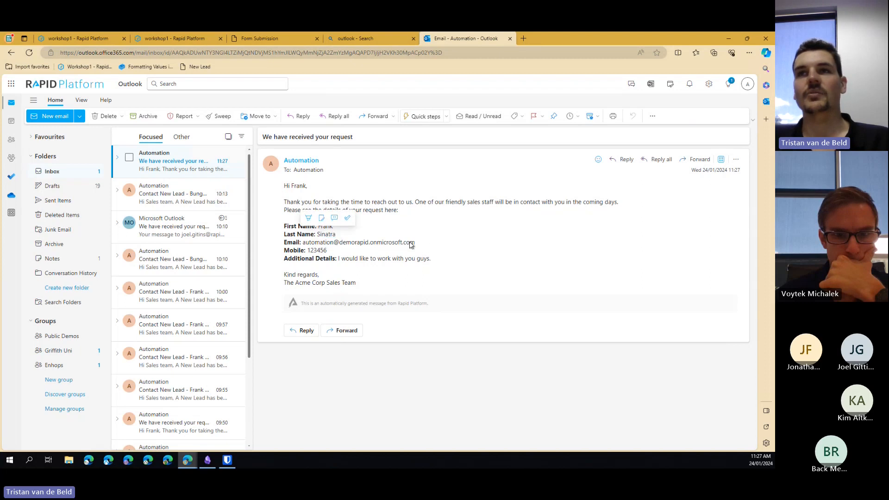
drag(411, 243, 327, 251)
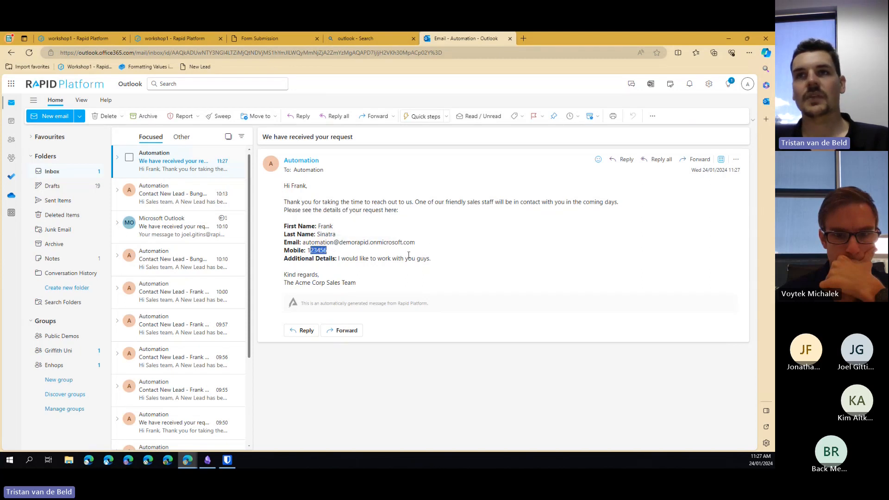
click(376, 271)
drag(285, 287, 358, 282)
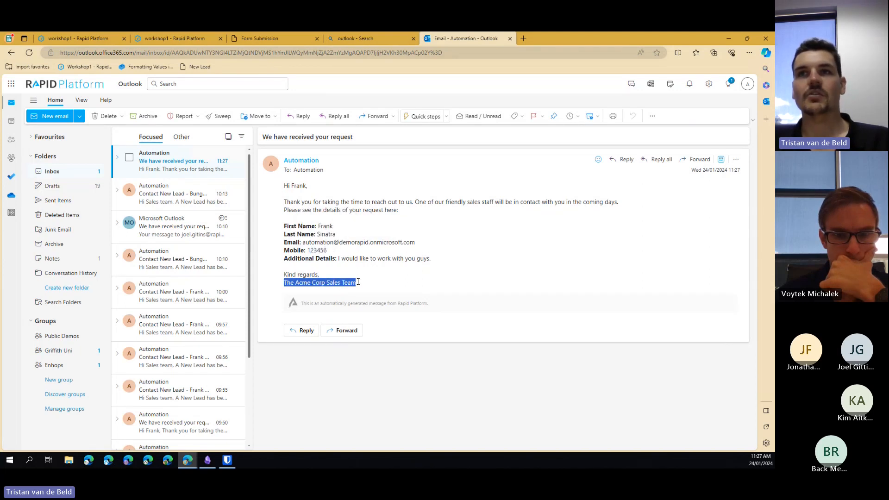
click(517, 281)
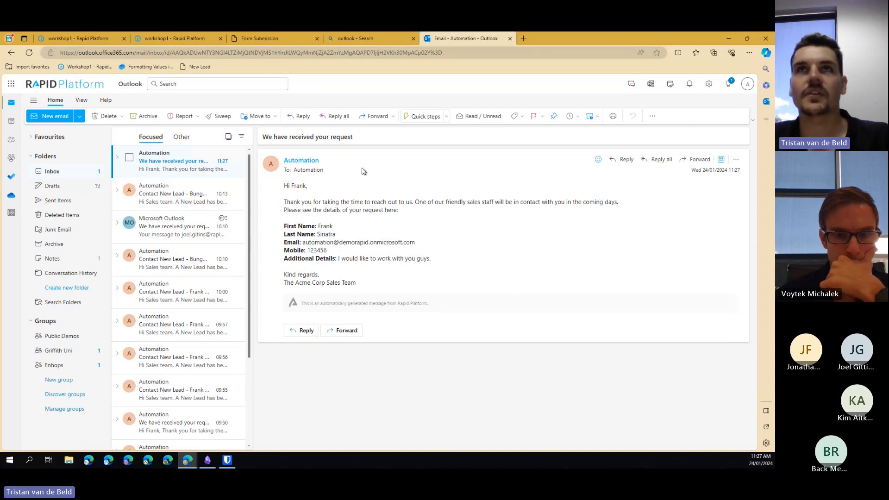
- Return to the New Lead workflow diagram and add a parallel gateway below the Confirmation Email to Lead task
click(204, 40)
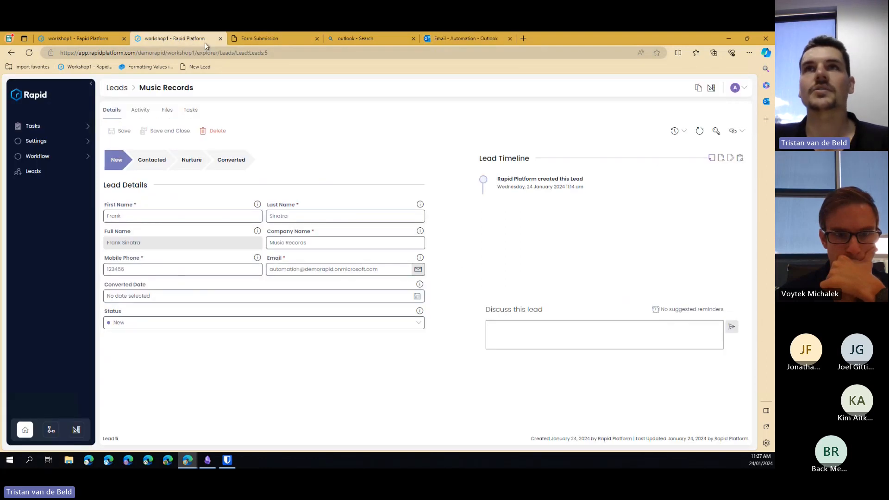
click(83, 37)
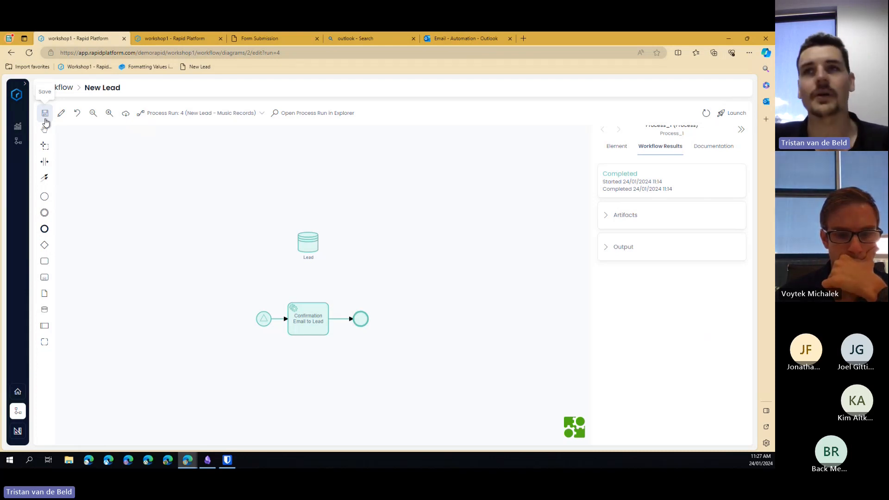
drag(311, 328, 315, 327)
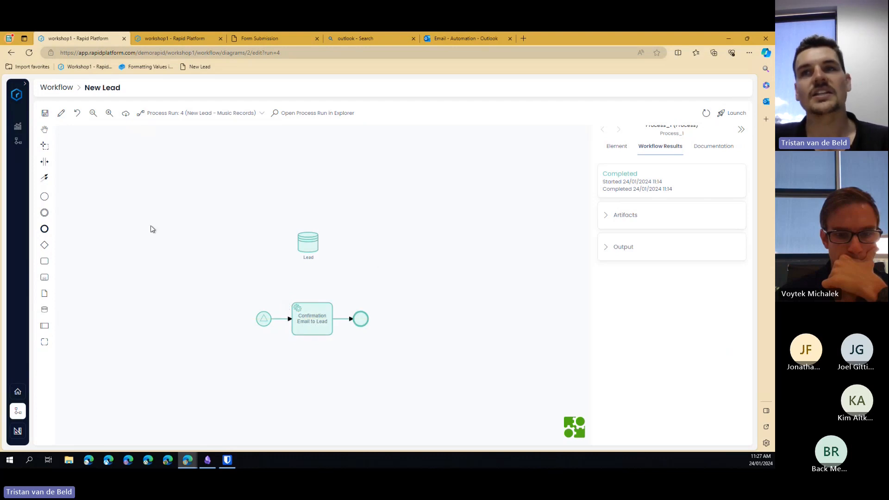
scroll(223, 237, down, 3)
click(44, 245)
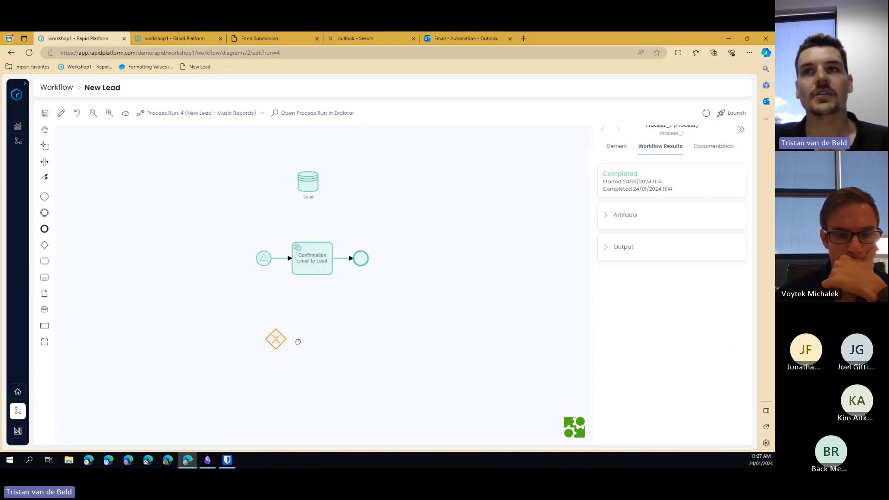
click(284, 307)
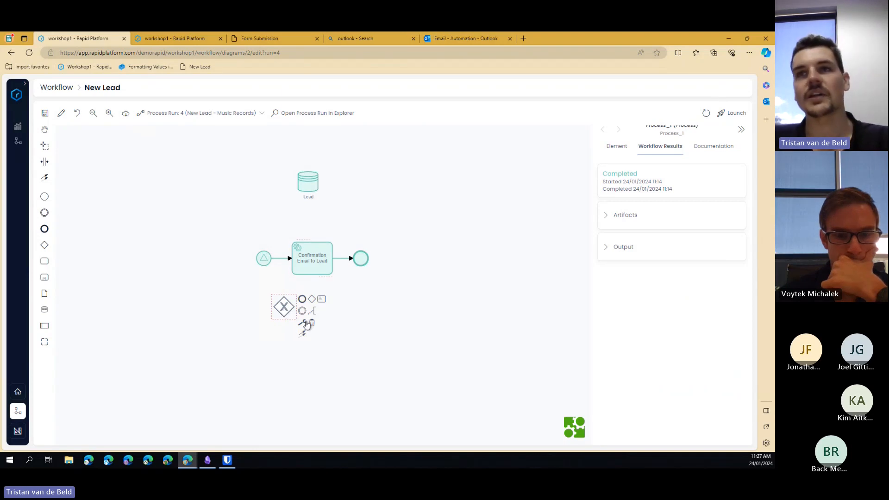
click(304, 324)
click(341, 349)
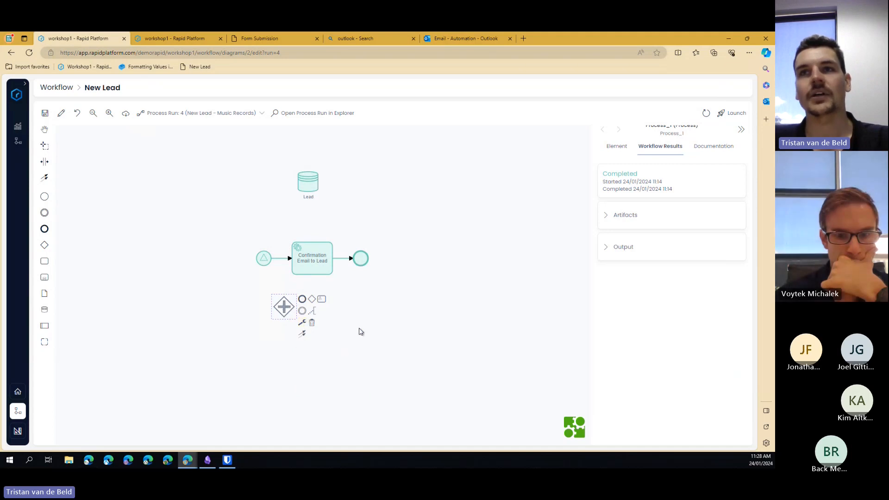
- Space out the email task and end event, and insert the parallel gateway into the flow between the start event and the task
drag(278, 313, 223, 319)
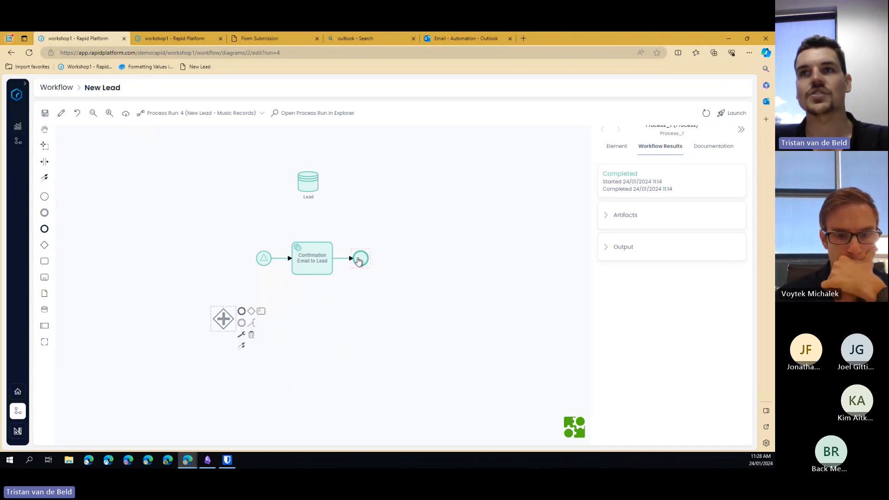
drag(361, 258, 425, 258)
drag(323, 261, 384, 261)
drag(224, 327, 301, 262)
click(295, 310)
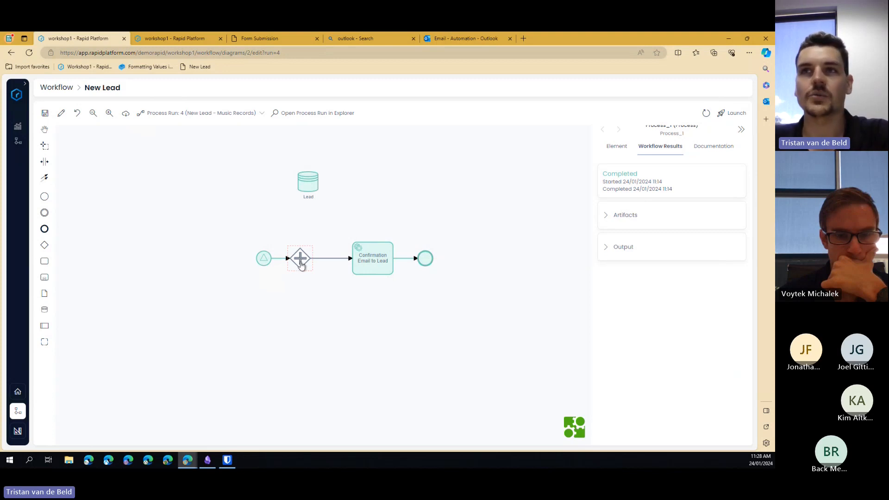
- Append a user task to the parallel gateway as a second branch below the Confirmation Email to Lead task
click(300, 264)
click(339, 255)
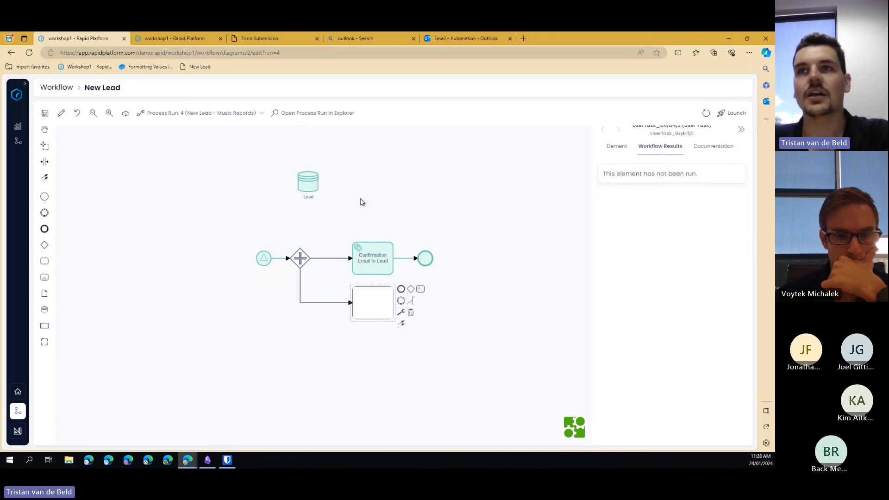
click(350, 210)
click(300, 262)
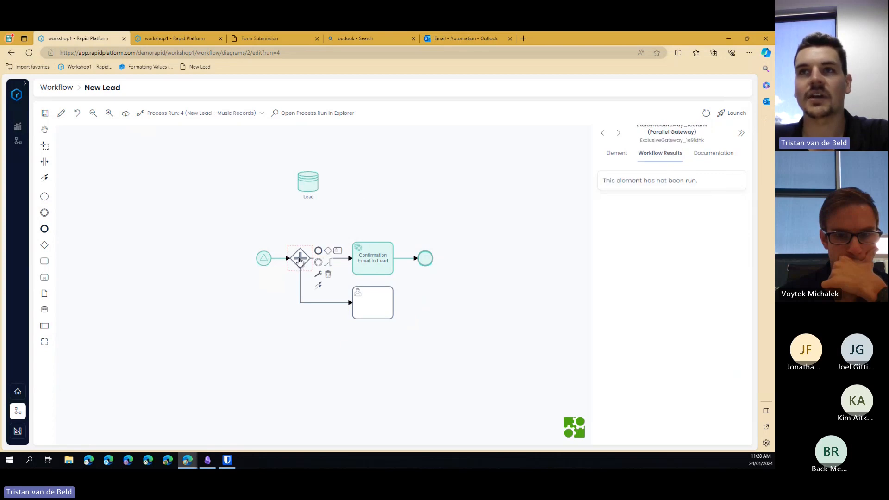
click(334, 342)
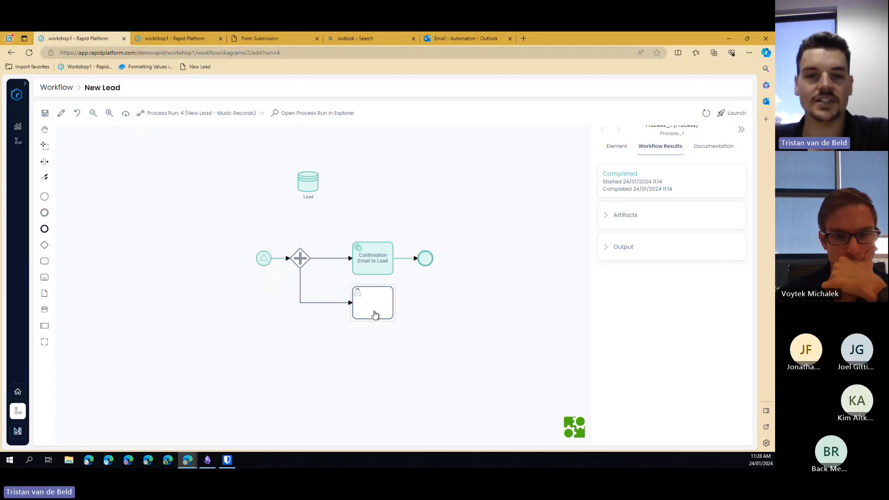
- Name the new user task on the lower branch "Contact New Lead"
click(374, 293)
double_click(374, 291)
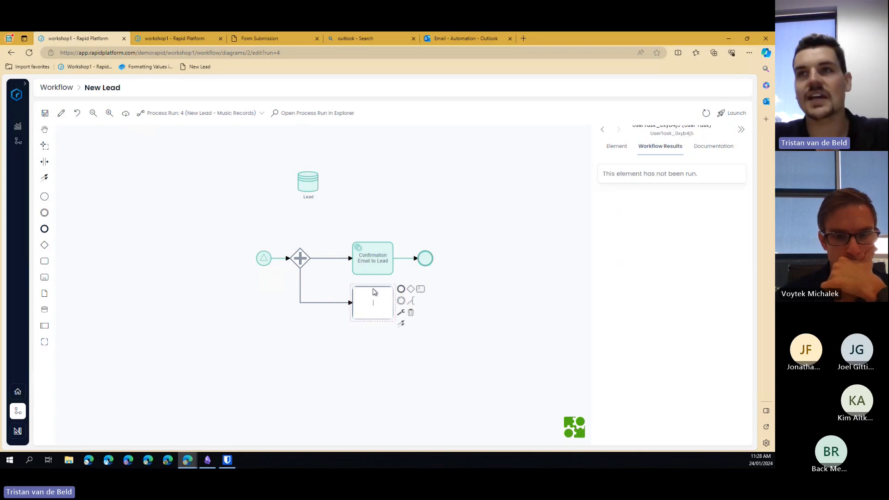
text(C)
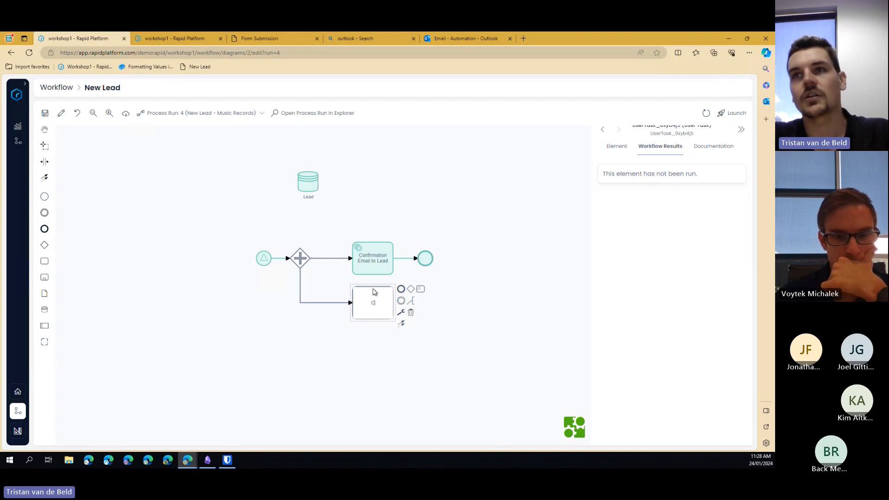
text(on)
key(BackSpace)
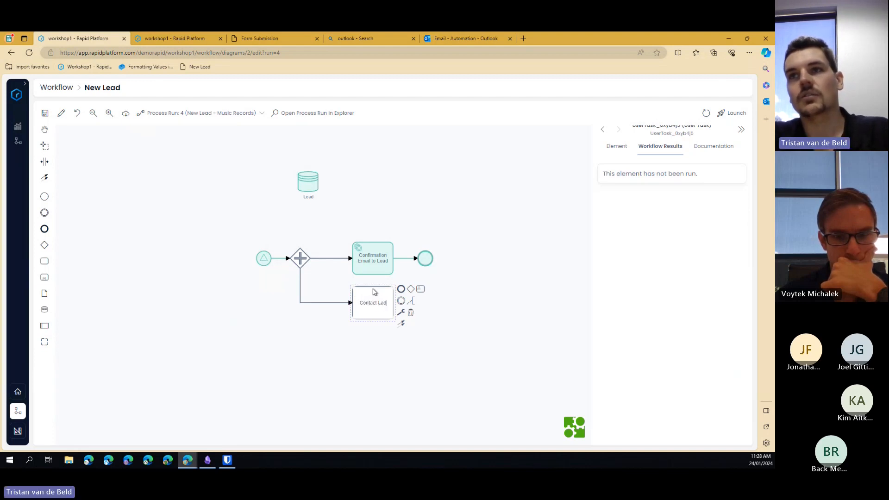
text(New Lead)
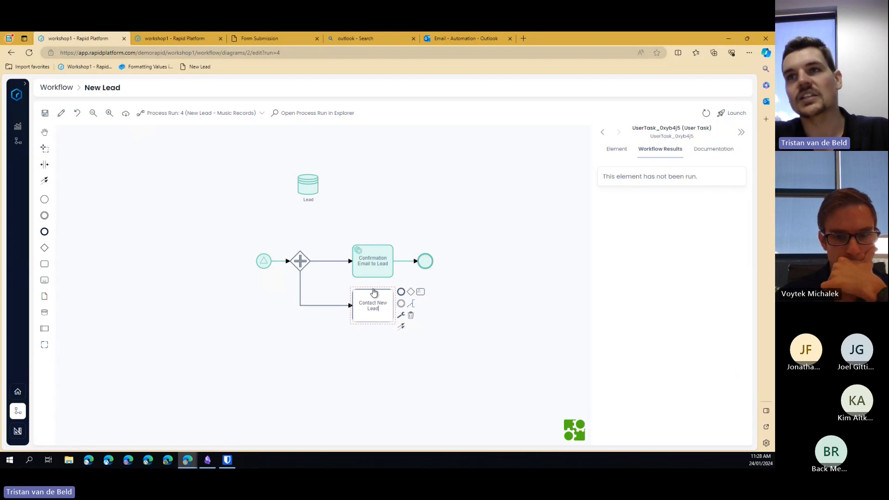
click(377, 359)
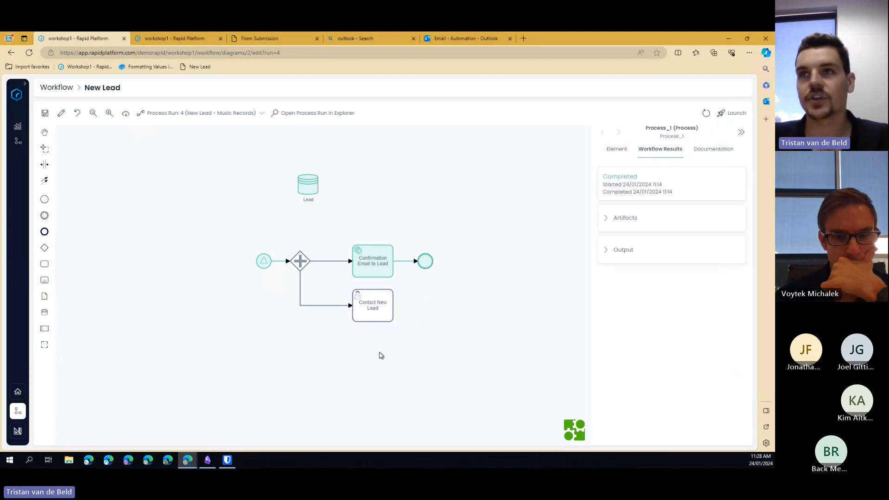
- End the Contact New Lead branch with an end event, line up the upper end event above it, and save the diagram
click(380, 312)
click(402, 293)
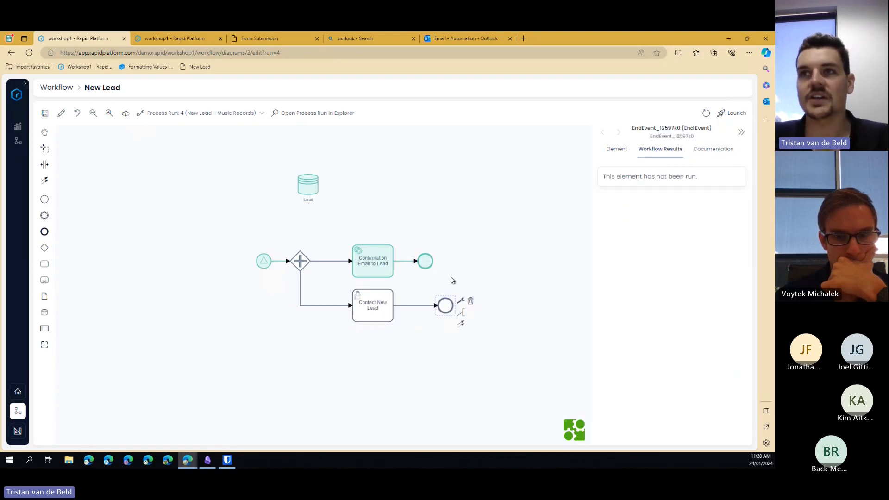
click(440, 265)
drag(425, 263, 448, 263)
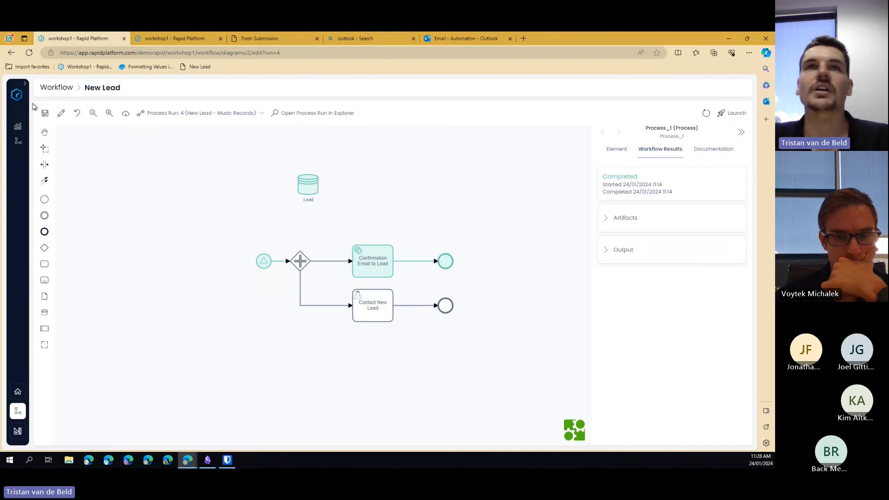
click(45, 113)
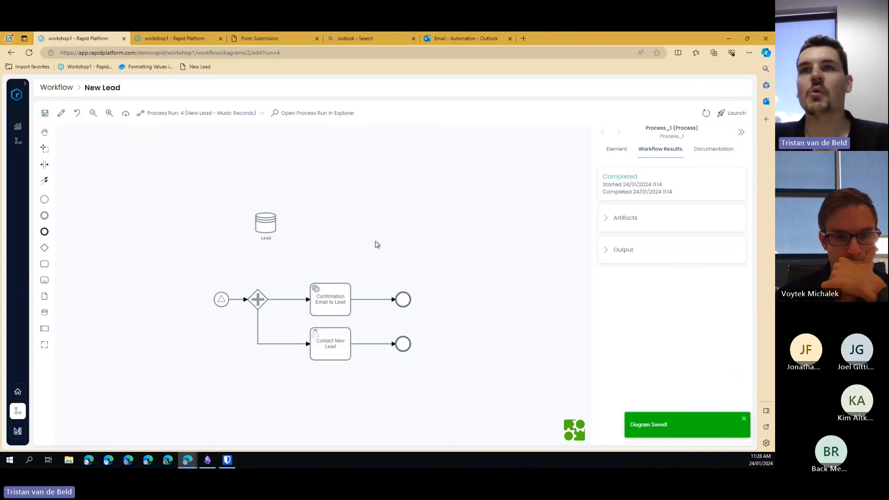
scroll(377, 242, down, 1)
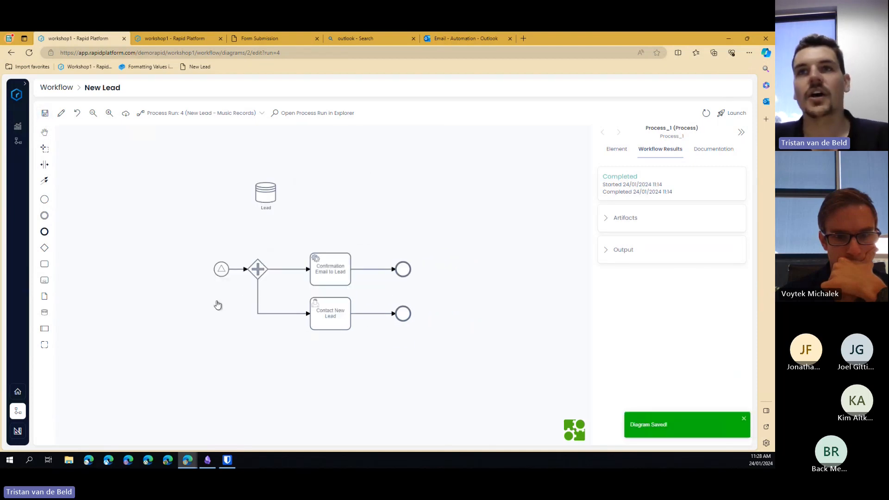
- Roll back process run 4 to the sequence flow between the start event and the parallel gateway
click(239, 269)
click(574, 130)
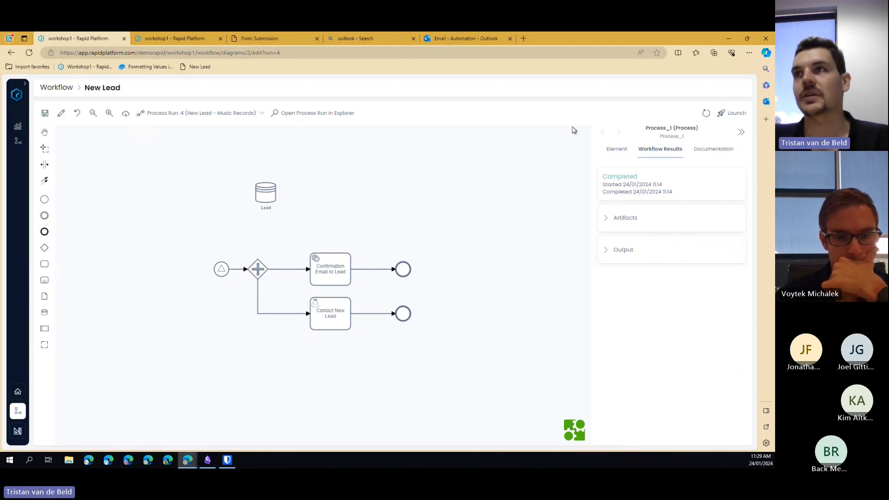
click(239, 269)
click(695, 113)
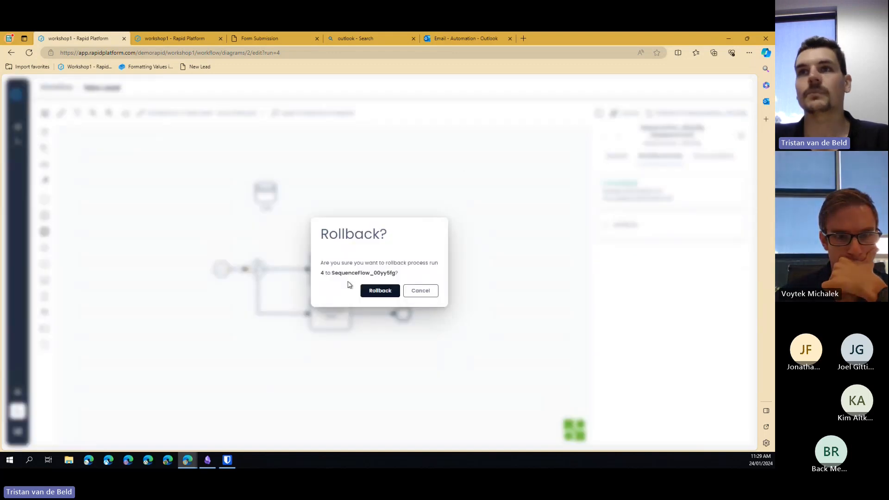
click(376, 292)
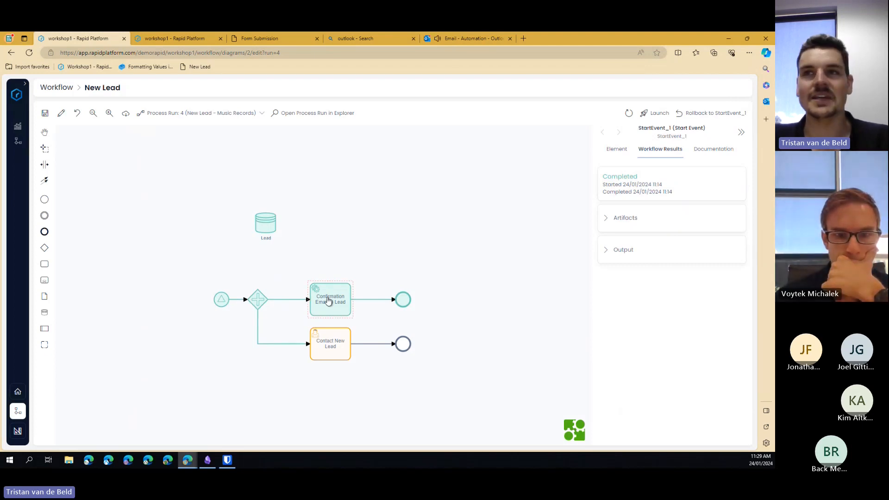
- Inspect the workflow results of the Confirmation Email to Lead and Contact New Lead tasks for this run
click(328, 301)
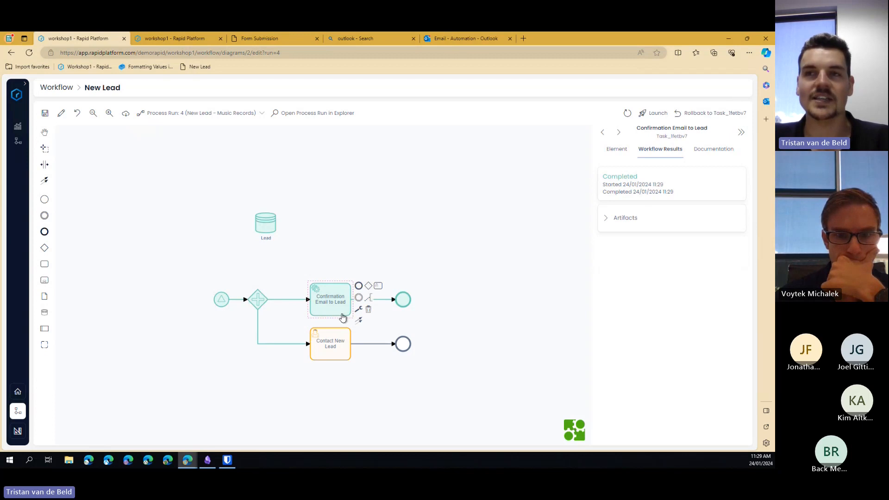
click(341, 250)
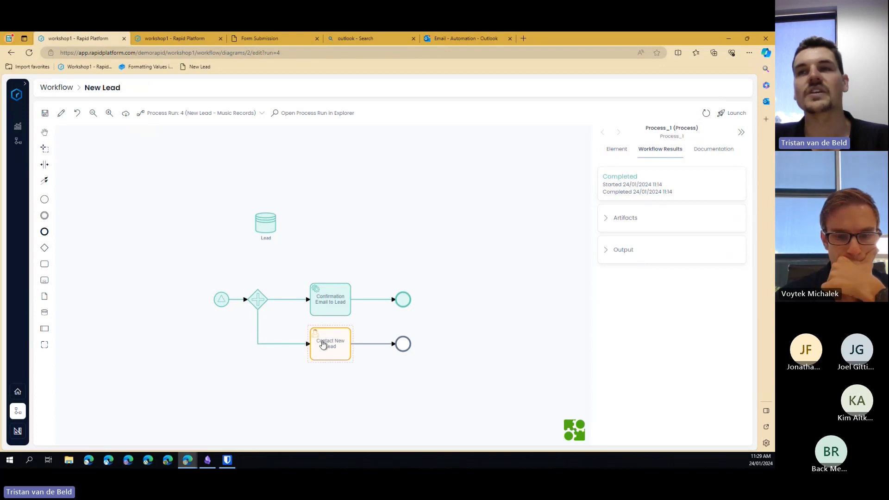
scroll(398, 385, down, 3)
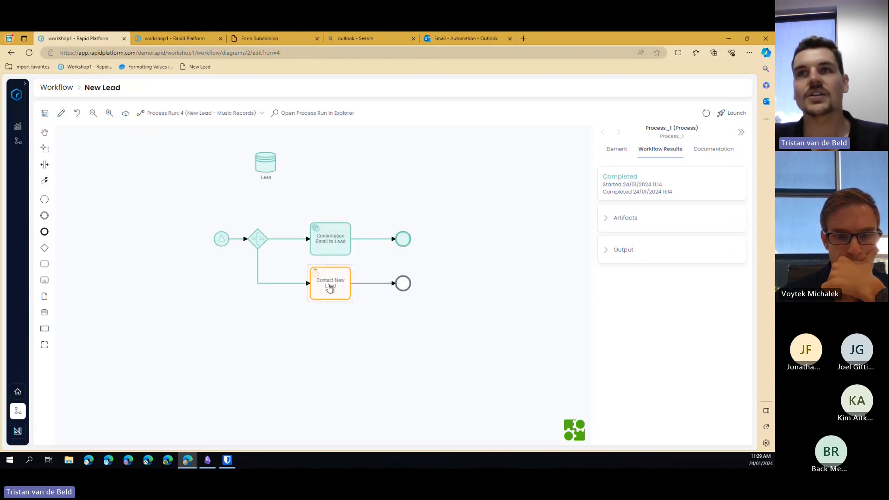
click(329, 287)
- Look for the Contact New Lead task in the explorer's Tasks Home list, and return to the New Lead diagram
click(206, 39)
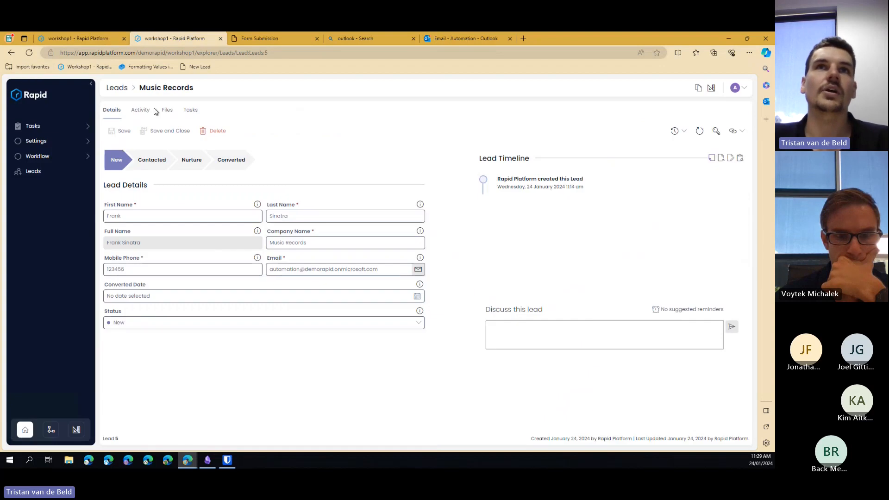
mouse_move(54, 130)
click(137, 133)
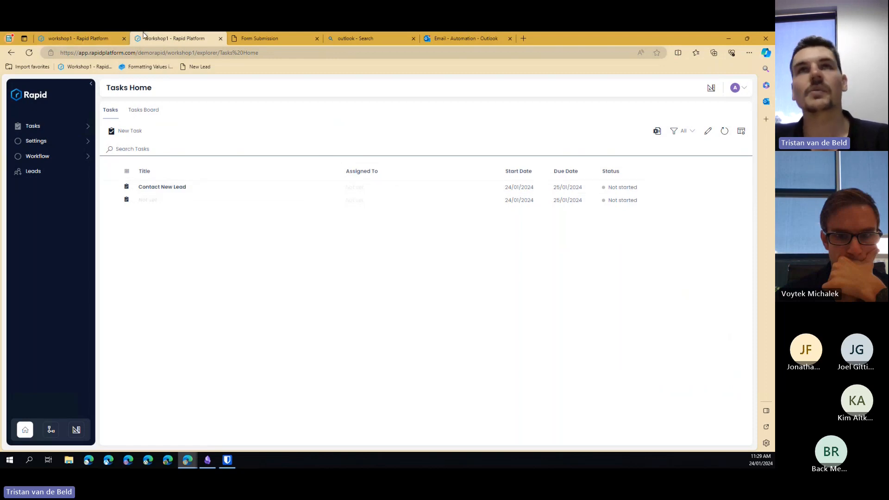
click(76, 37)
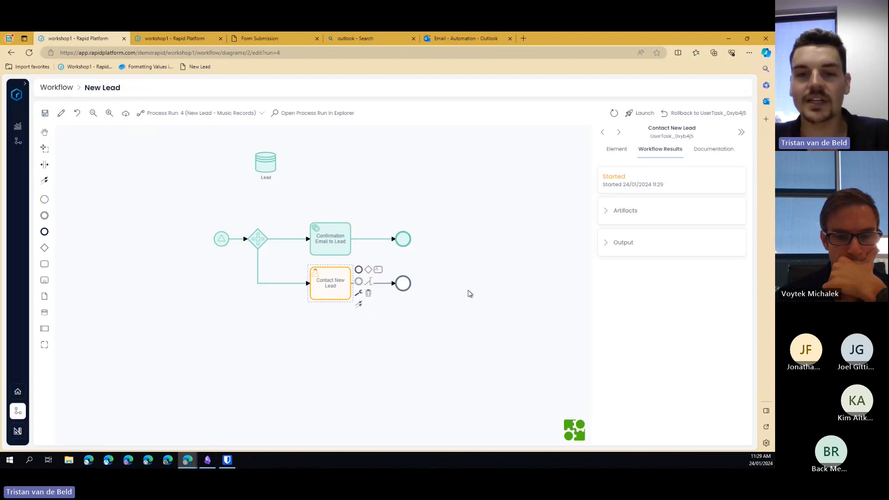
click(380, 319)
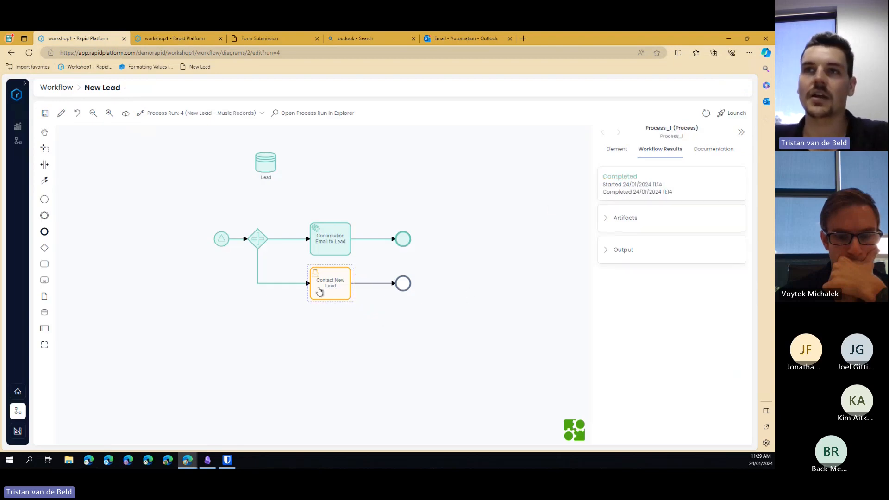
click(320, 287)
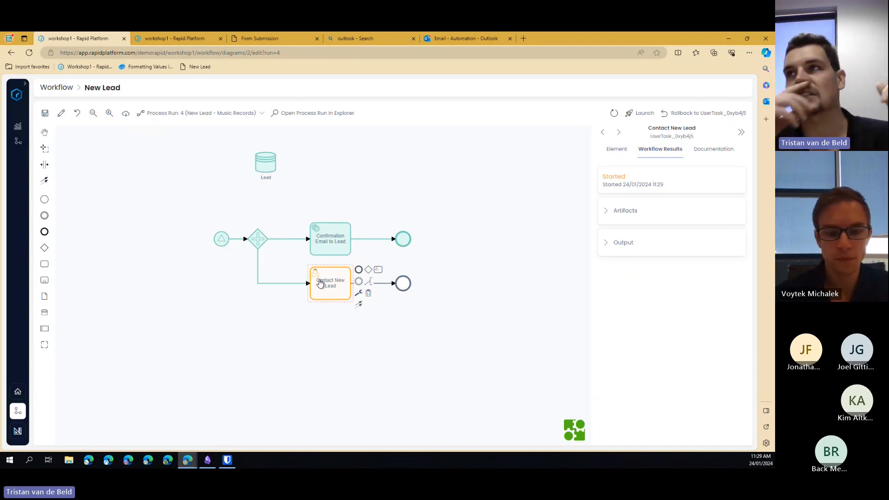
click(393, 347)
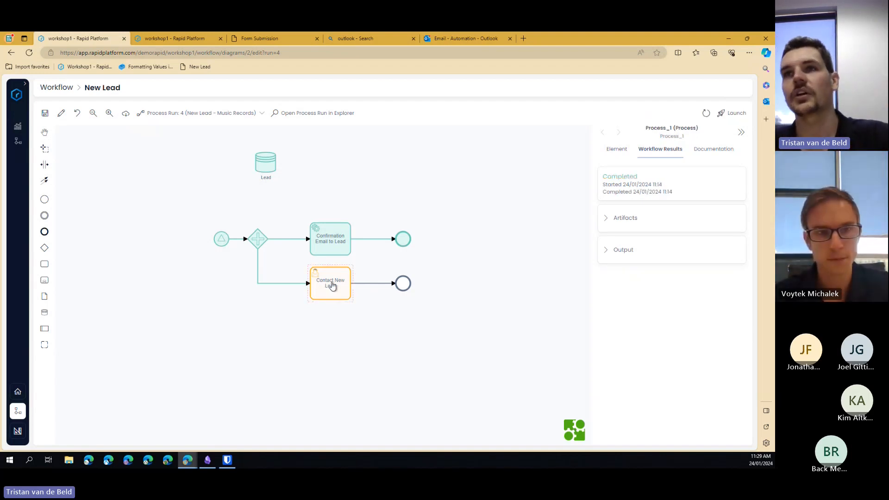
- Give the Contact New Lead task a description asking the Sales Team to reach out and determine if the lead is a potential Account / Opportunity
click(332, 285)
click(621, 152)
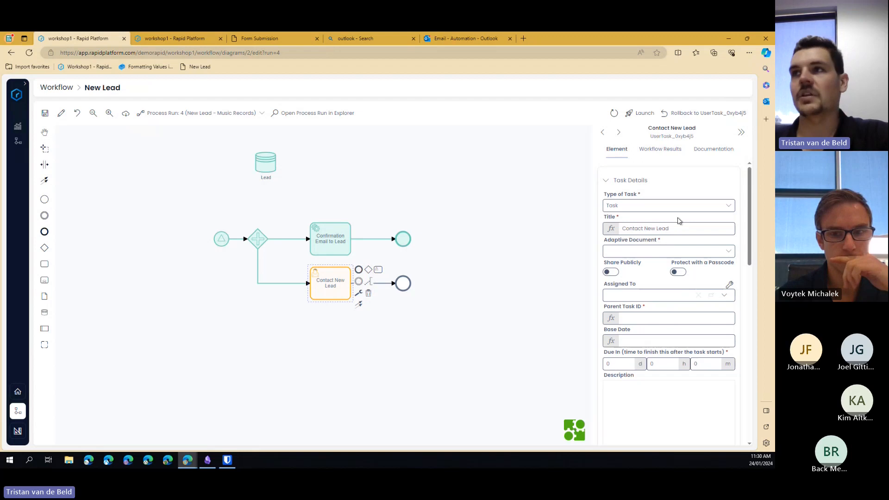
drag(678, 229, 612, 223)
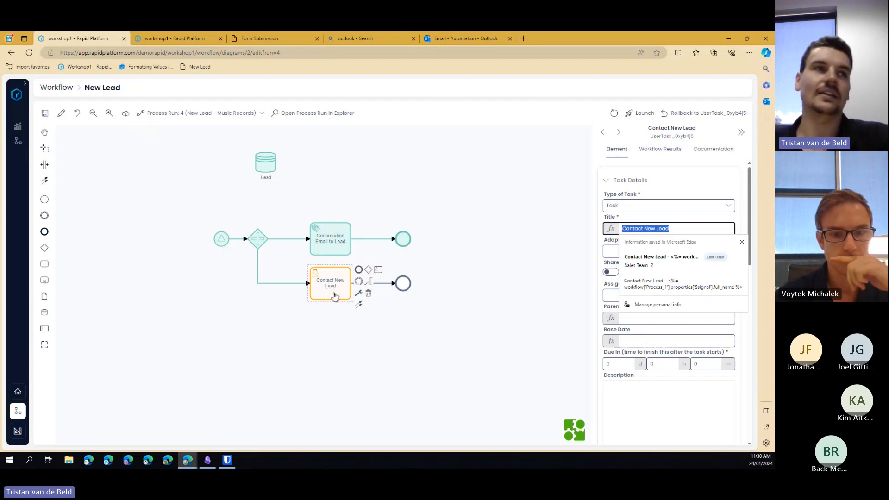
key(alt+Tab)
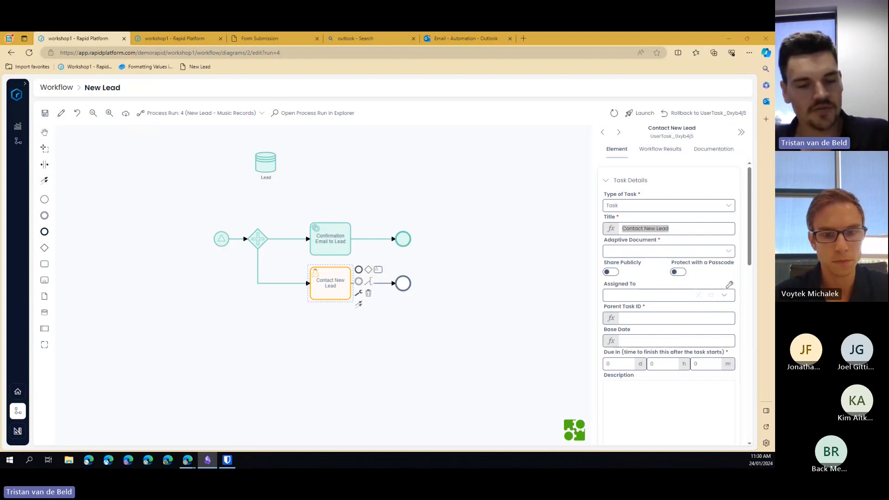
scroll(680, 399, down, 4)
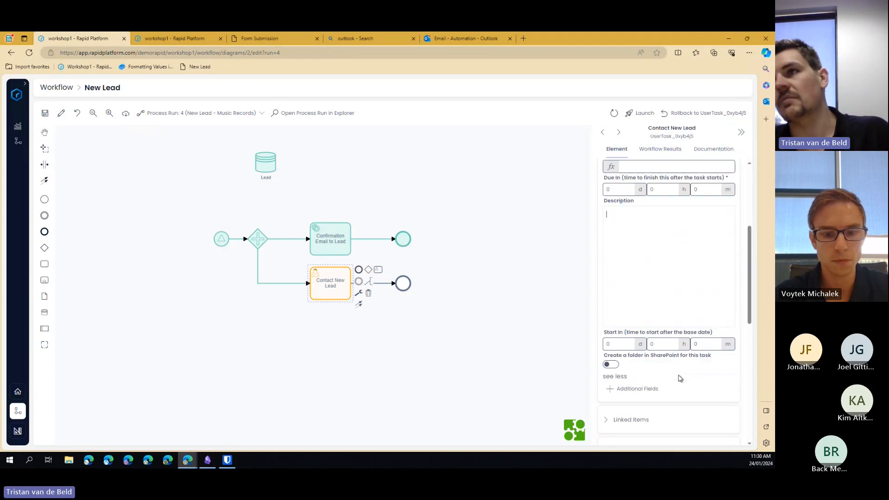
click(648, 248)
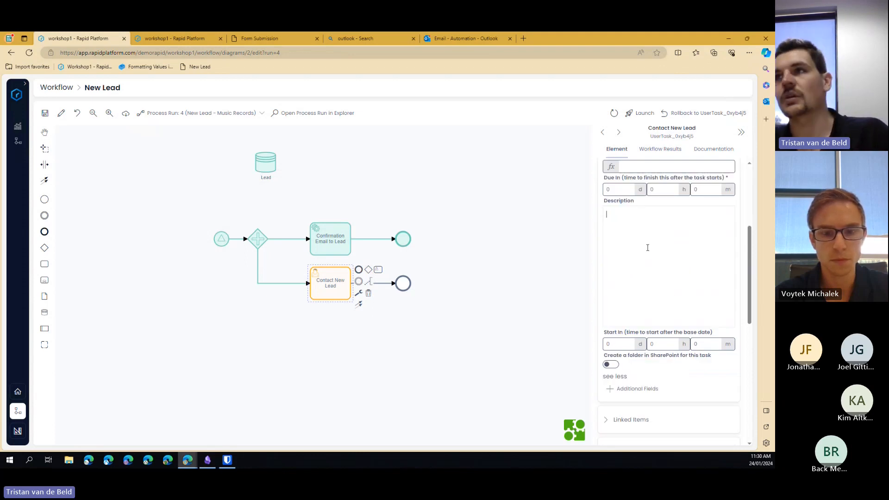
text(Hi Sales Team, A new lead has been created. It is your responsibility to reach out to this lead and determine if they are a potential Account / Opportunity.)
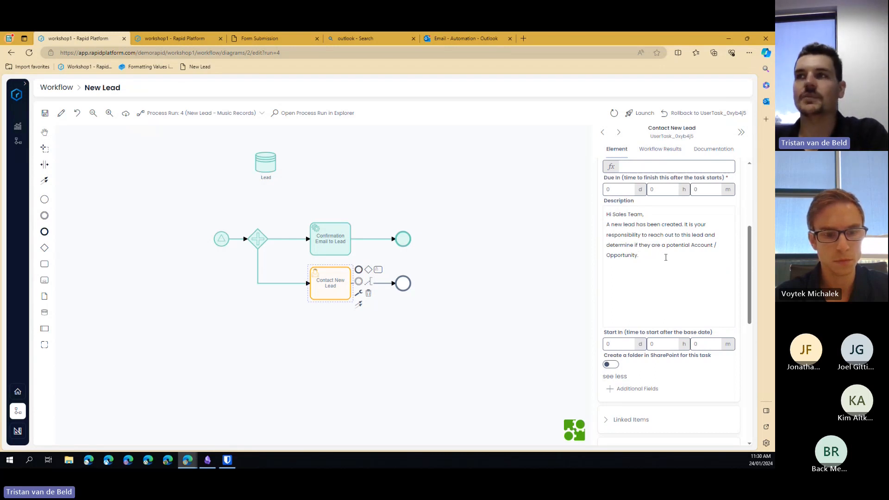
- Make the Contact New Lead task due 2 days after it starts
scroll(662, 320, up, 1)
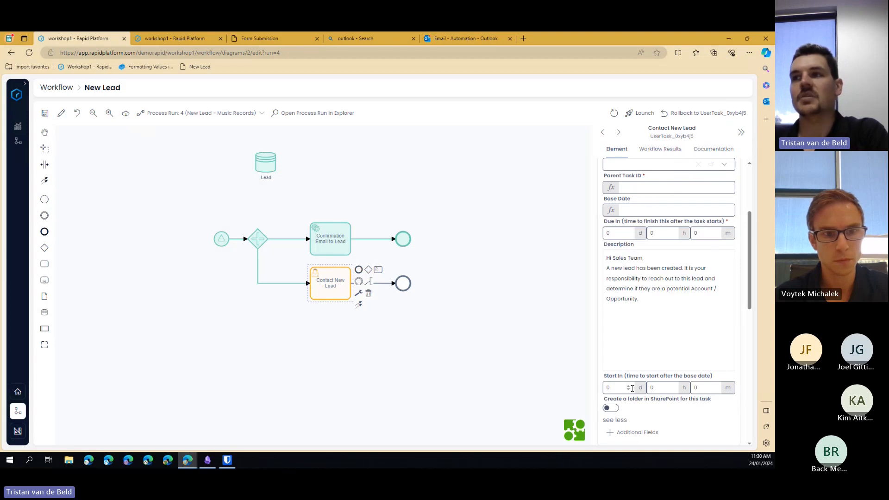
scroll(699, 327, up, 1)
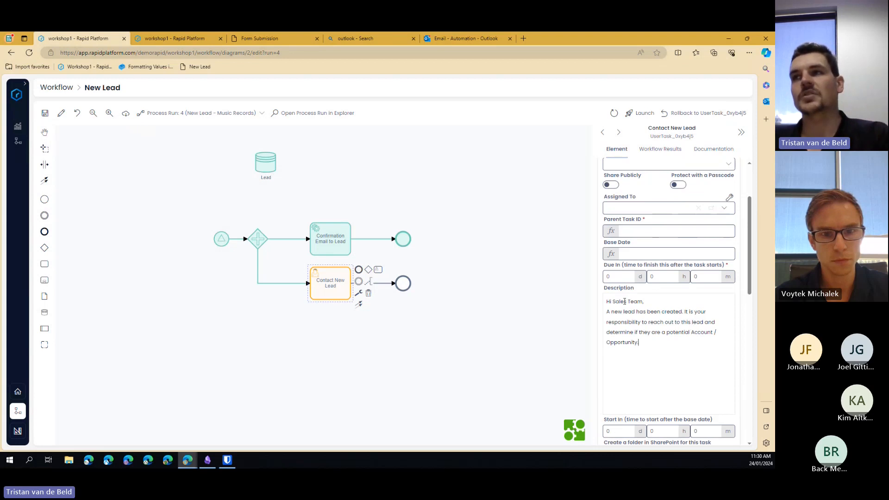
double_click(629, 276)
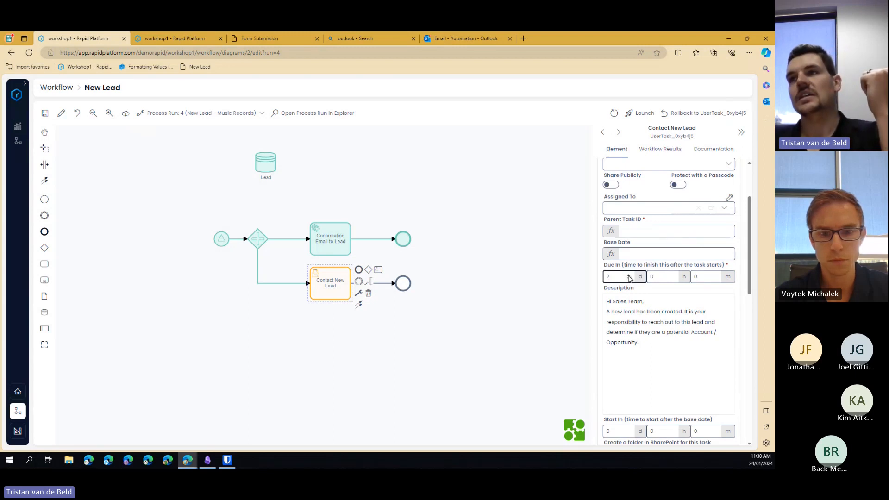
click(658, 351)
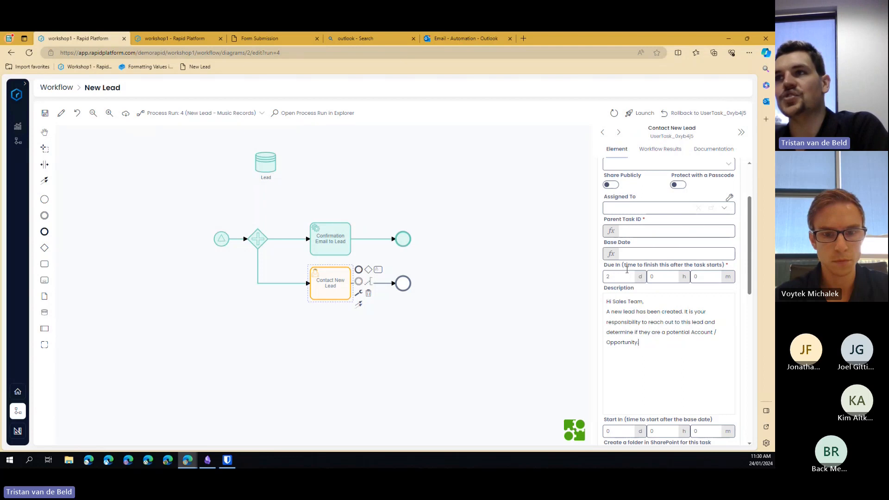
- Assign the Contact New Lead task to the Sales Team group
scroll(670, 365, up, 1)
scroll(670, 365, up, 1)
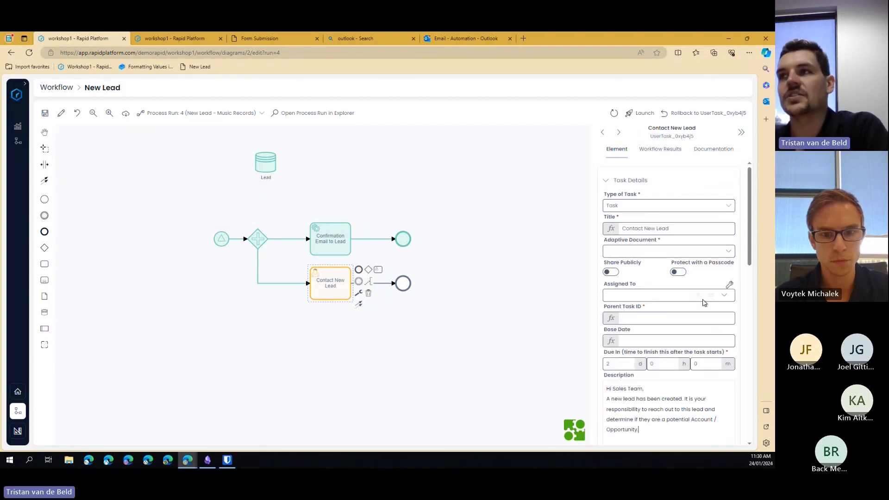
click(725, 296)
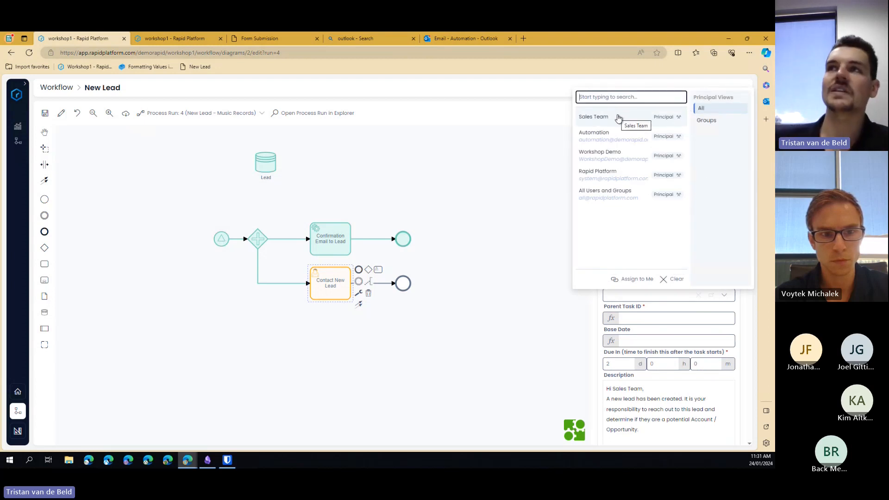
click(619, 119)
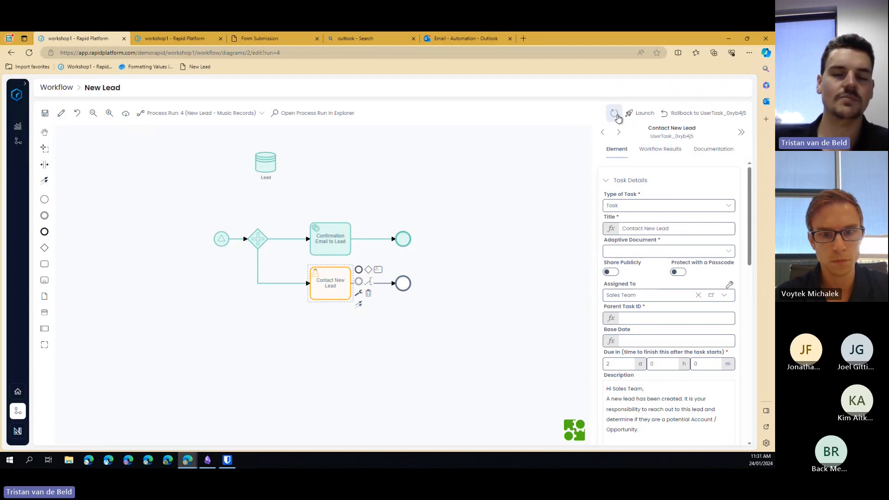
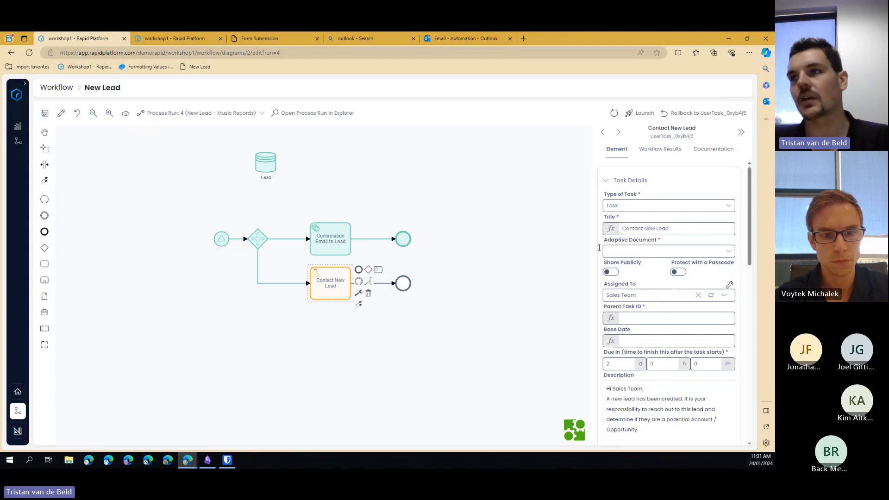
- Review the Contact New Lead task's remaining settings, including communication, form details and the tables offered for using an existing form
scroll(662, 283, down, 2)
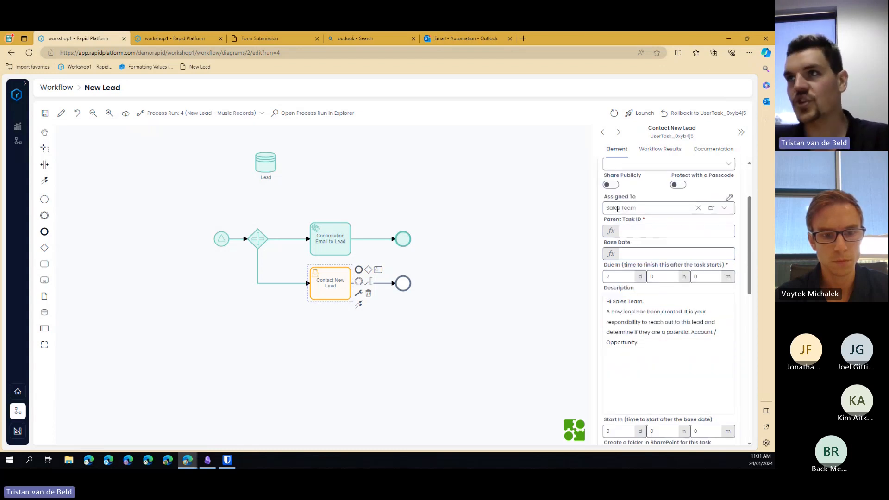
scroll(632, 249, down, 2)
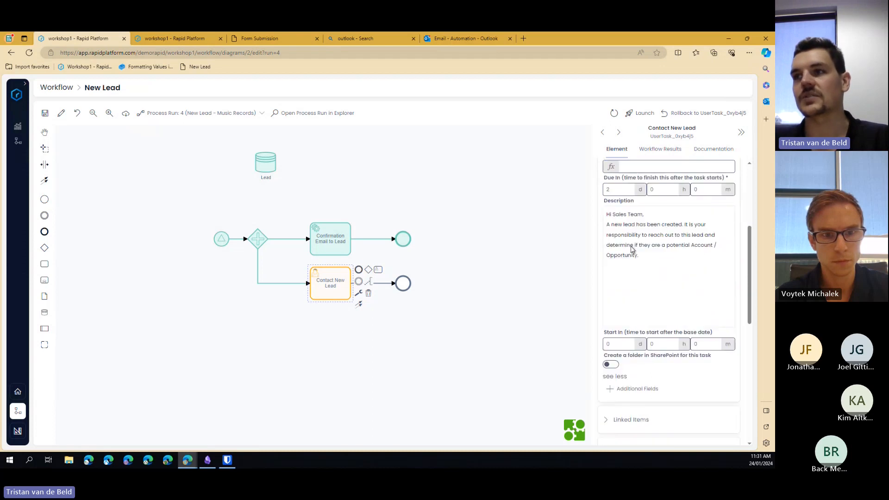
scroll(632, 249, down, 6)
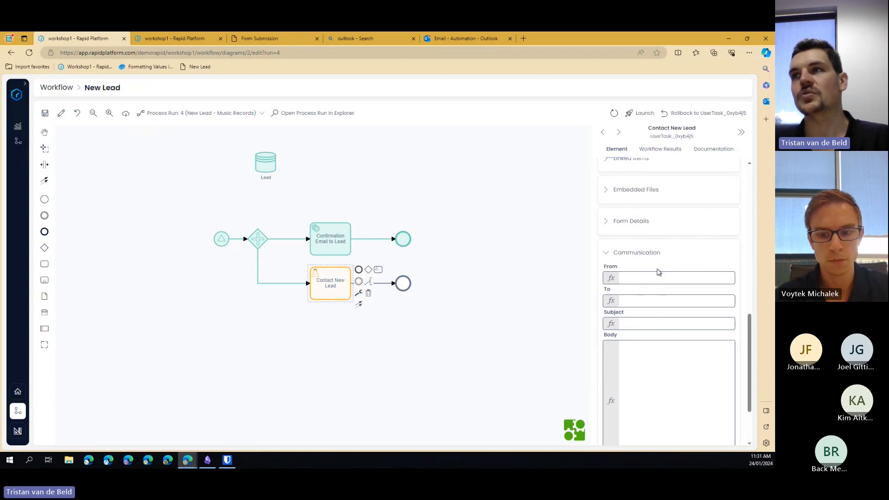
scroll(658, 273, up, 1)
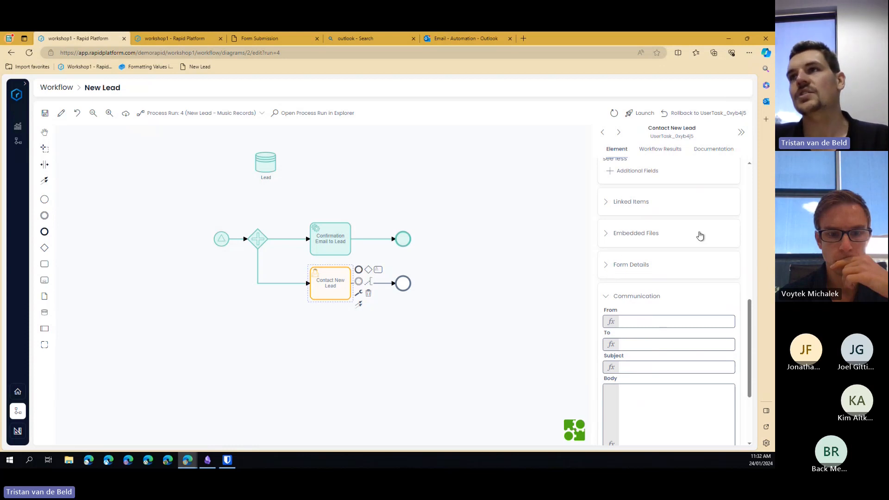
click(630, 265)
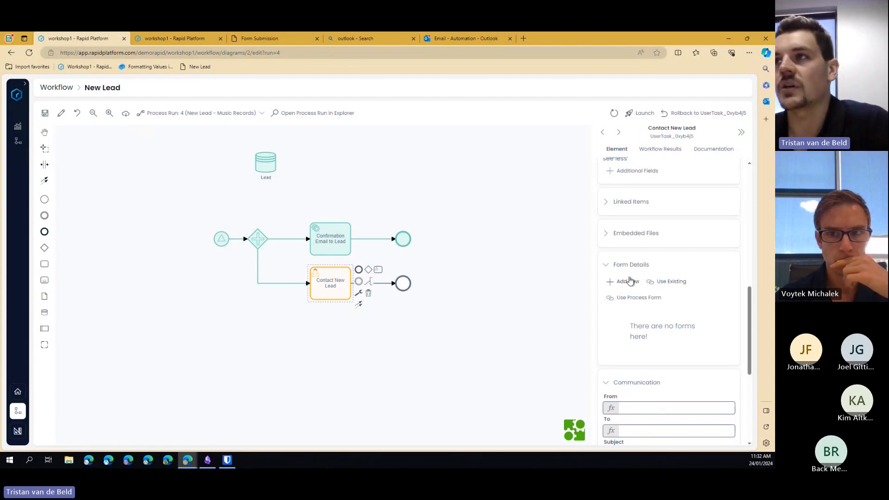
click(673, 283)
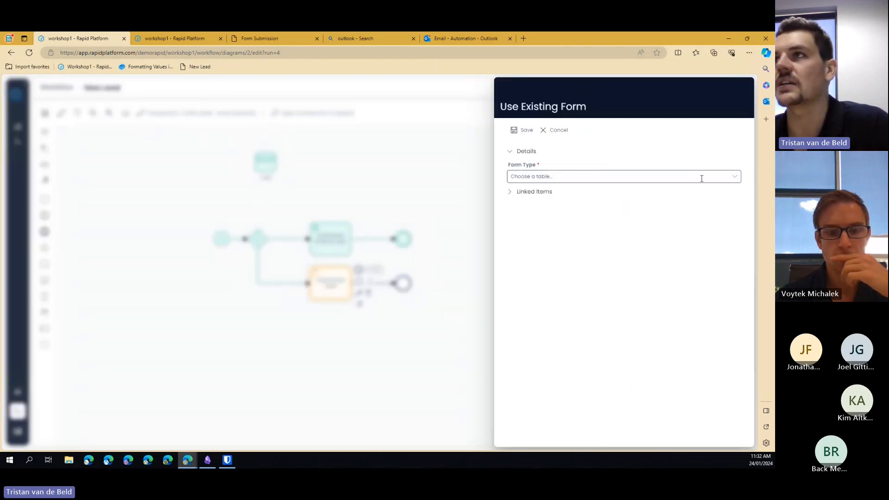
click(735, 177)
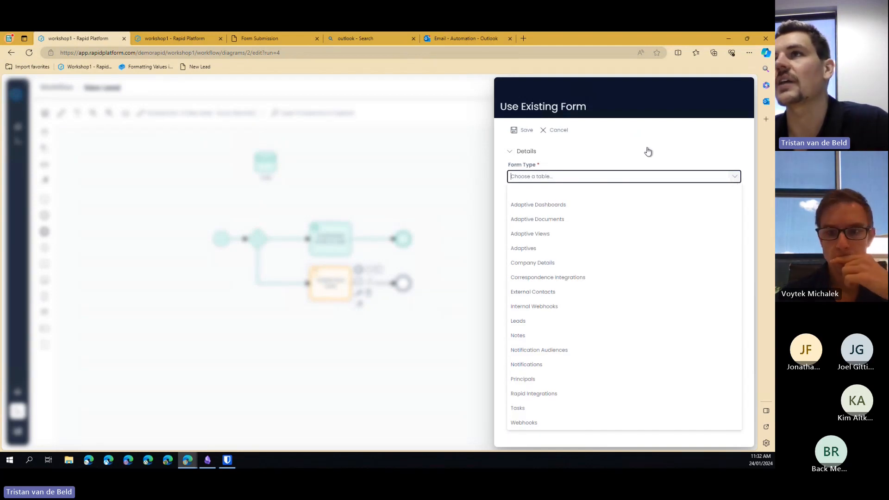
click(562, 130)
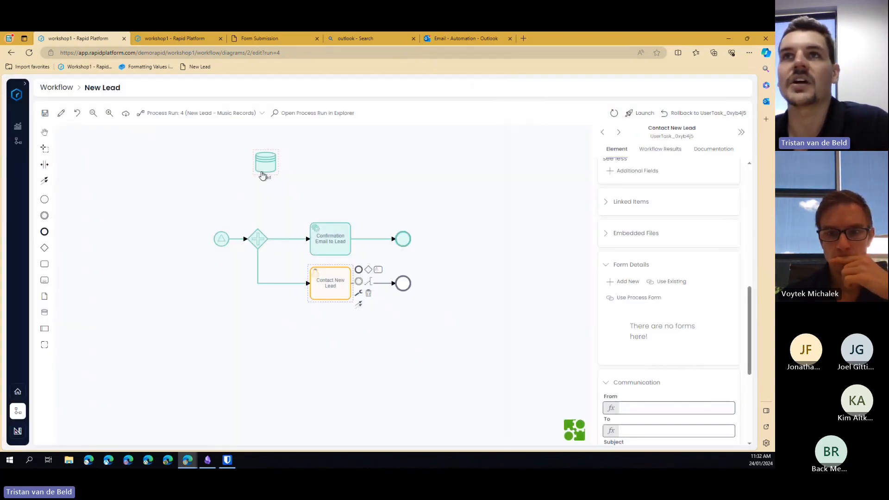
- Inspect the Lead data store's workflow results output for the selected process run
click(264, 172)
click(656, 151)
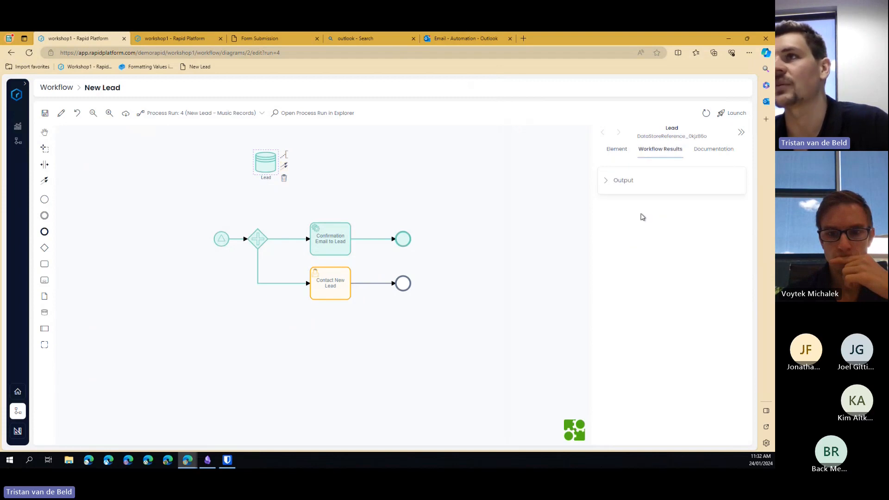
click(616, 181)
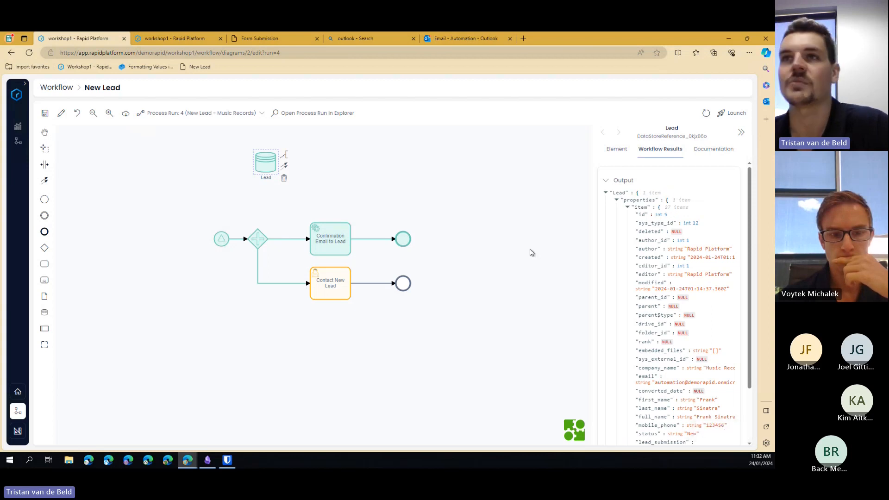
- Attach an existing Leads form to the Contact New Lead task, with <%= workflow['Lead'].properties.item.id %> as the item to link
click(338, 296)
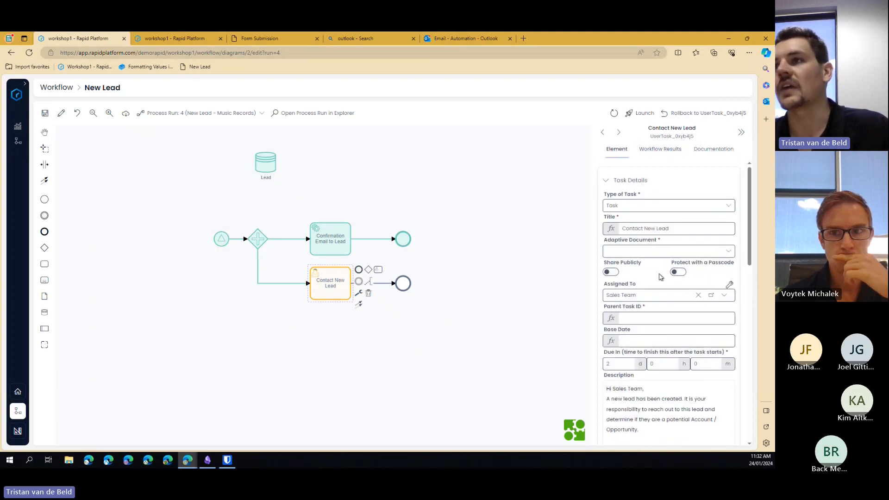
scroll(661, 277, down, 10)
click(644, 309)
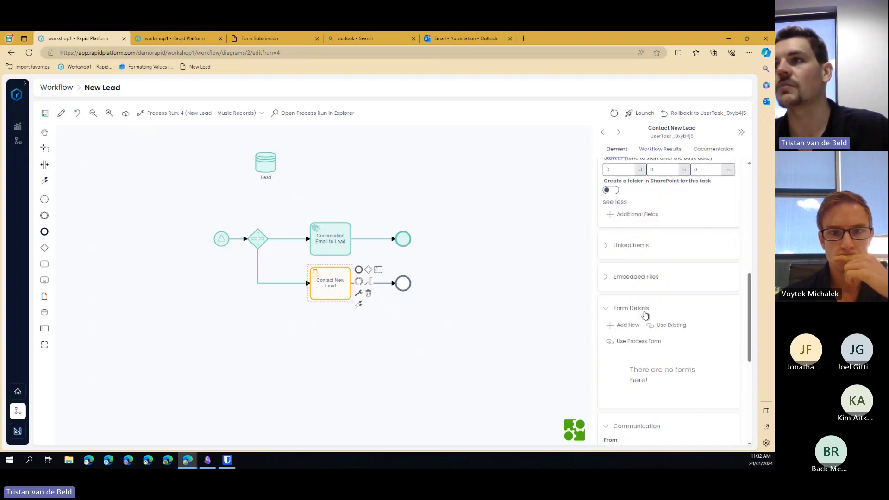
click(667, 325)
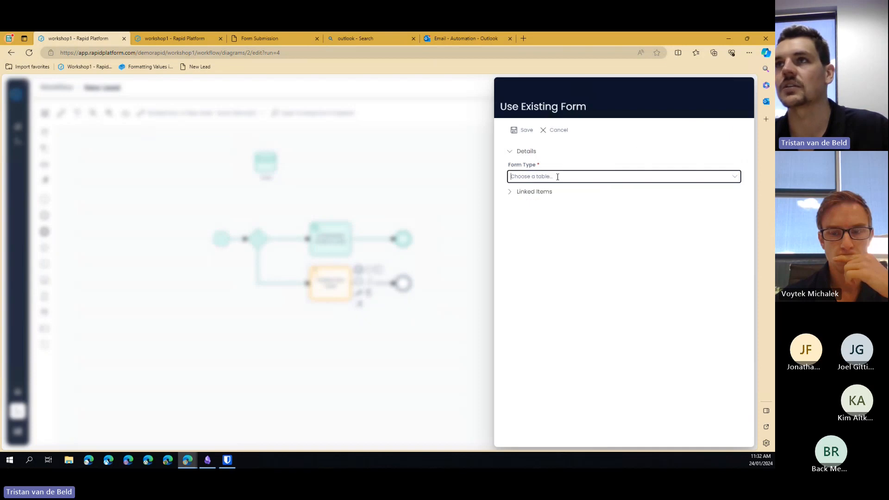
text(Leads)
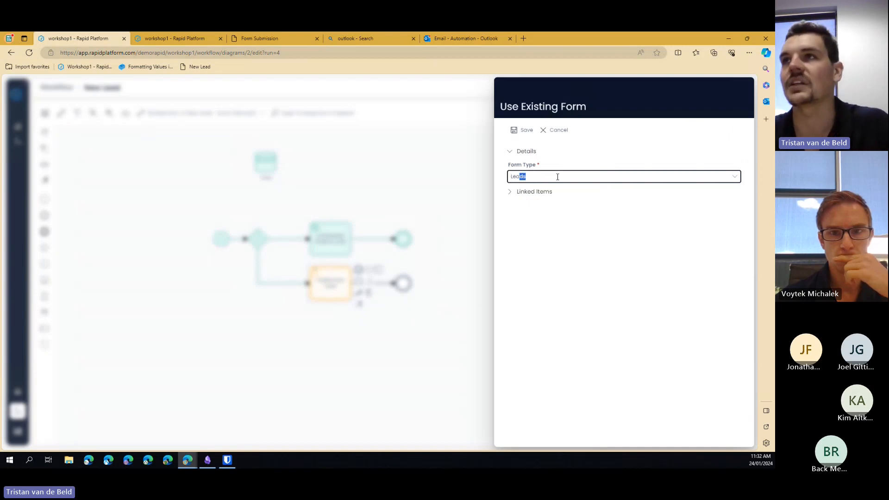
key(Return)
click(592, 197)
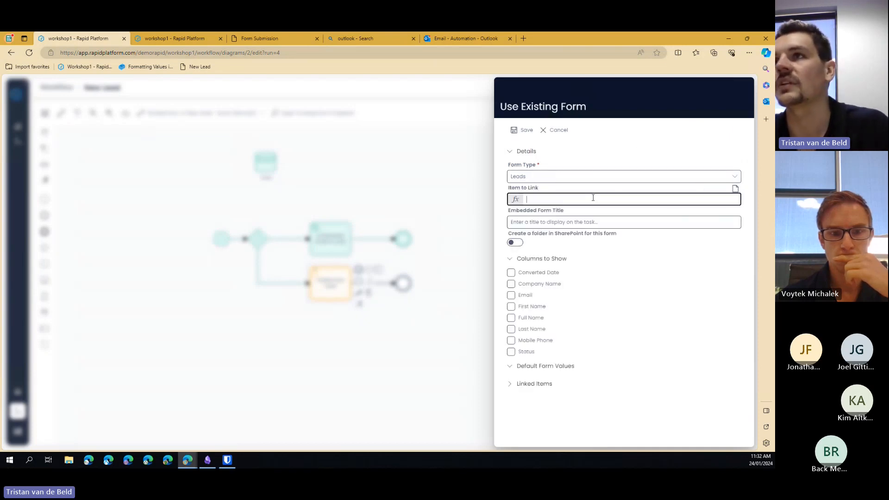
text(<%= workflow['Lead'].properties.item.id %>)
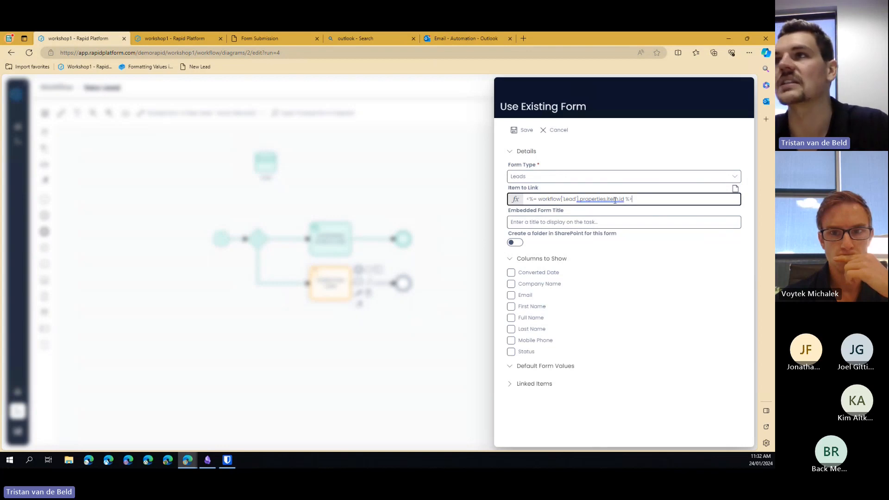
drag(633, 199, 489, 204)
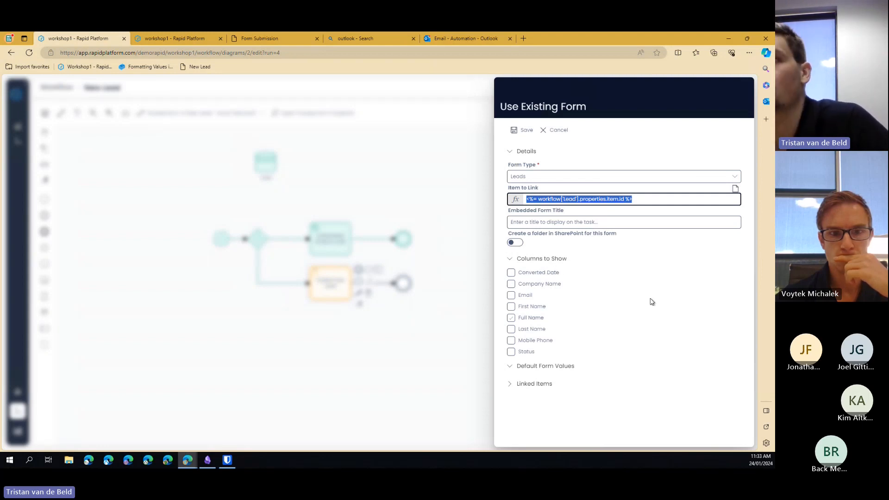
- Show only the Full Name column in the linked Leads form, and save both the form and the workflow
click(518, 354)
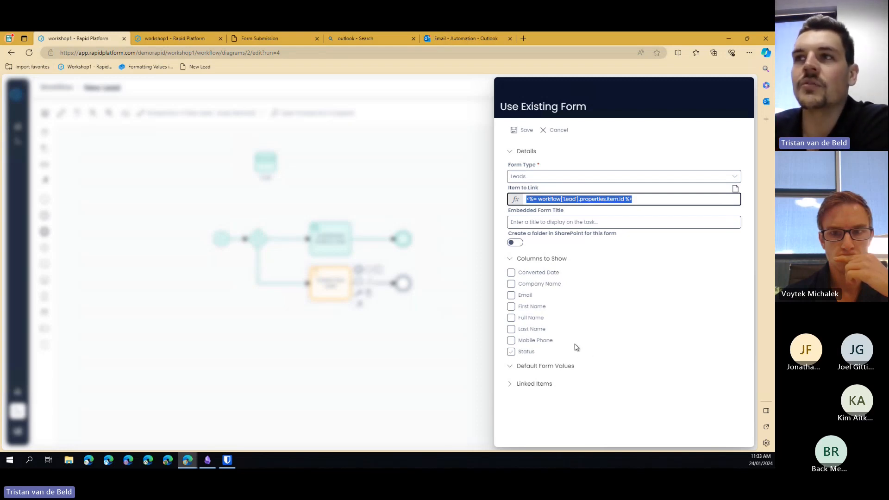
click(512, 319)
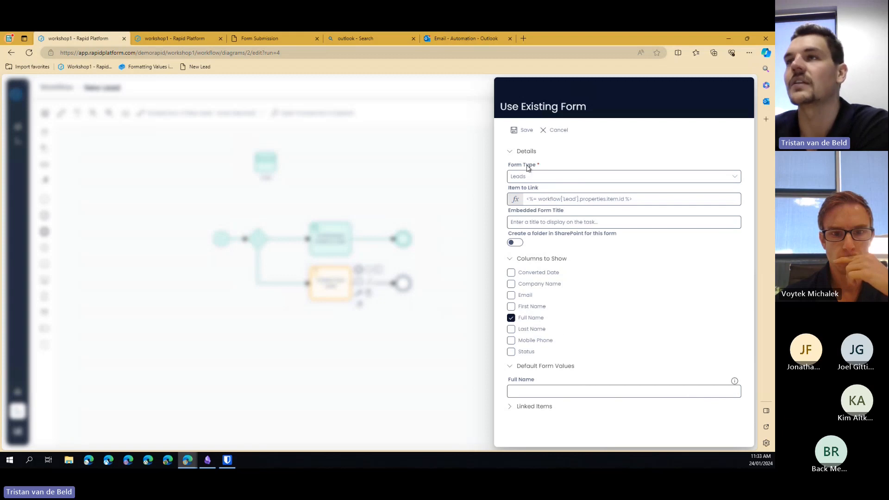
click(525, 135)
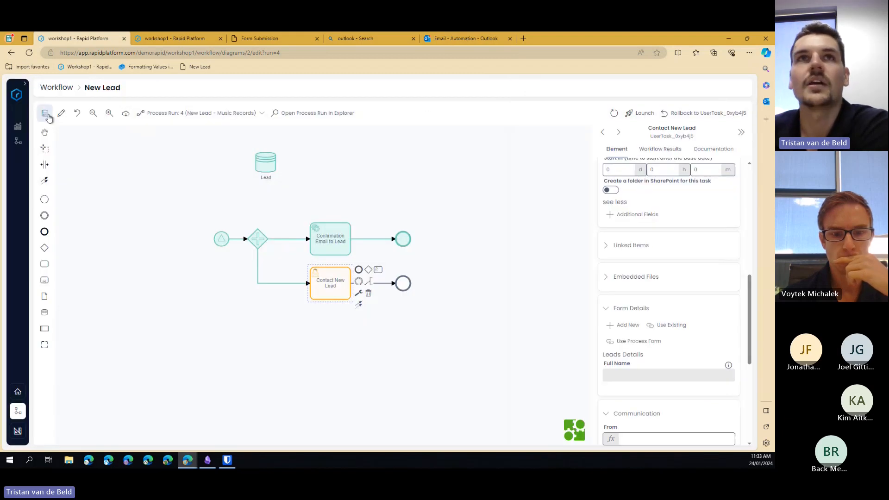
click(45, 114)
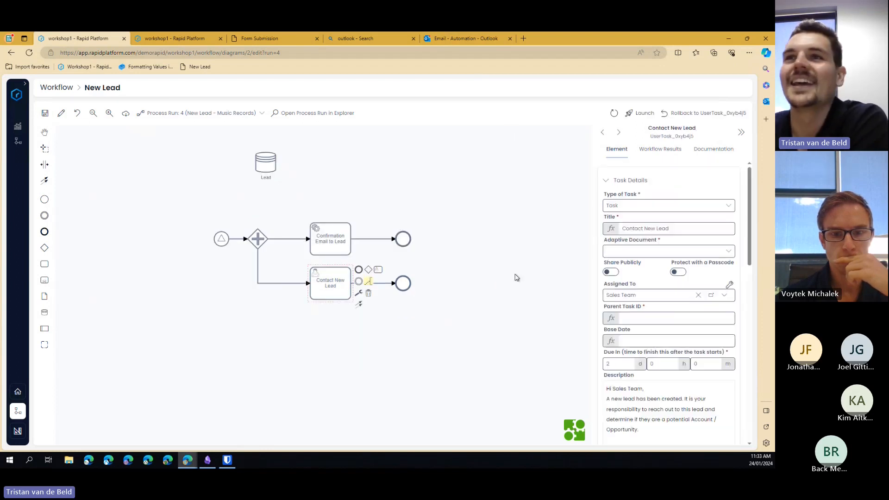
- Roll back process run 4 to the sequence flow leading from the parallel gateway into the Contact New Lead task
scroll(630, 336, down, 10)
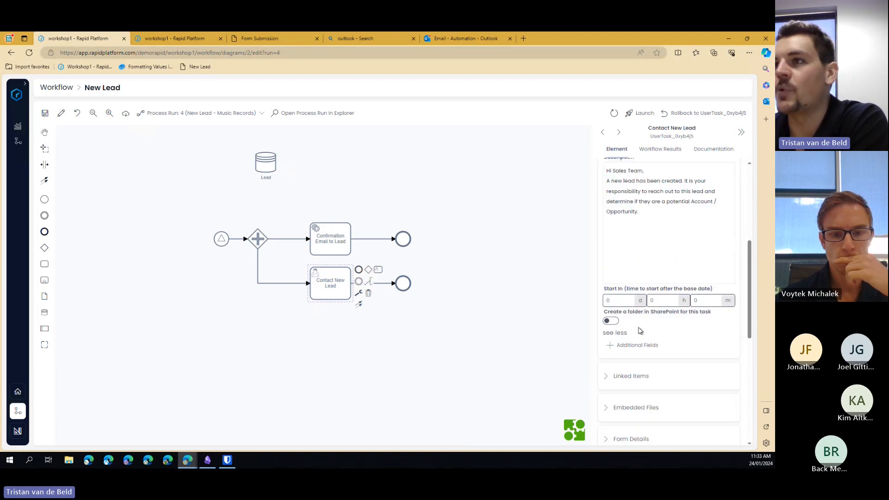
scroll(640, 330, up, 3)
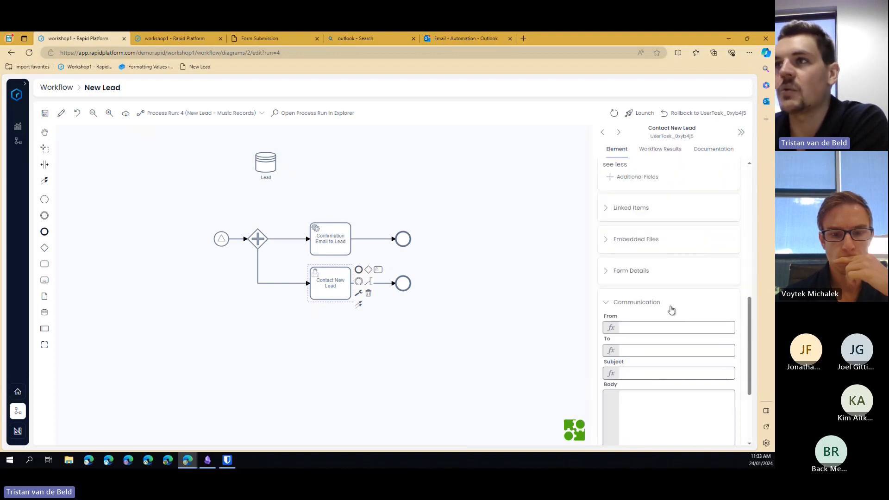
scroll(674, 331, up, 5)
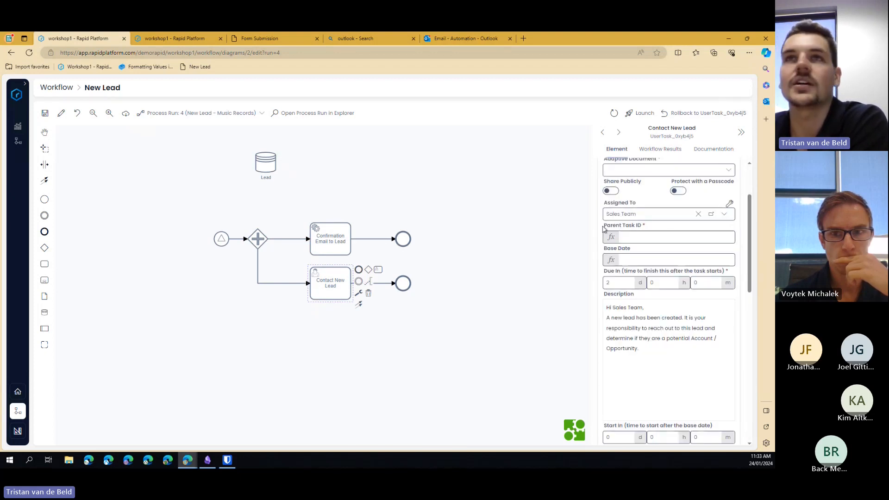
click(237, 191)
click(279, 283)
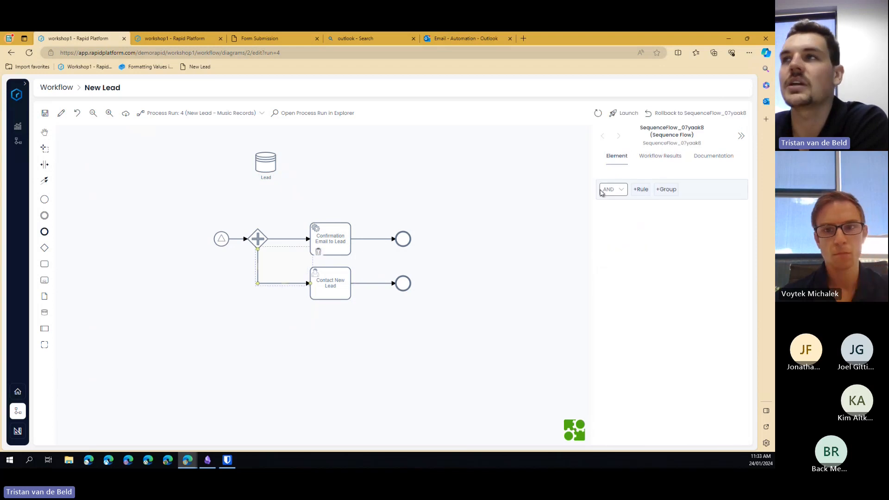
click(666, 115)
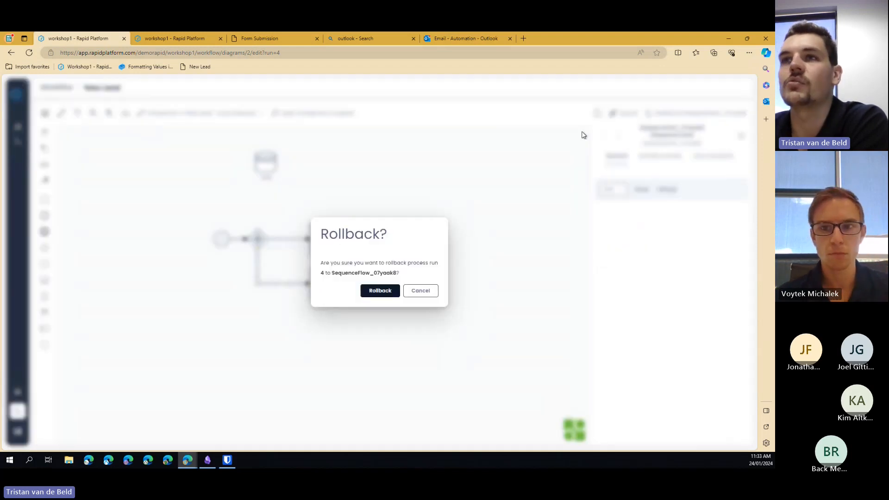
click(384, 291)
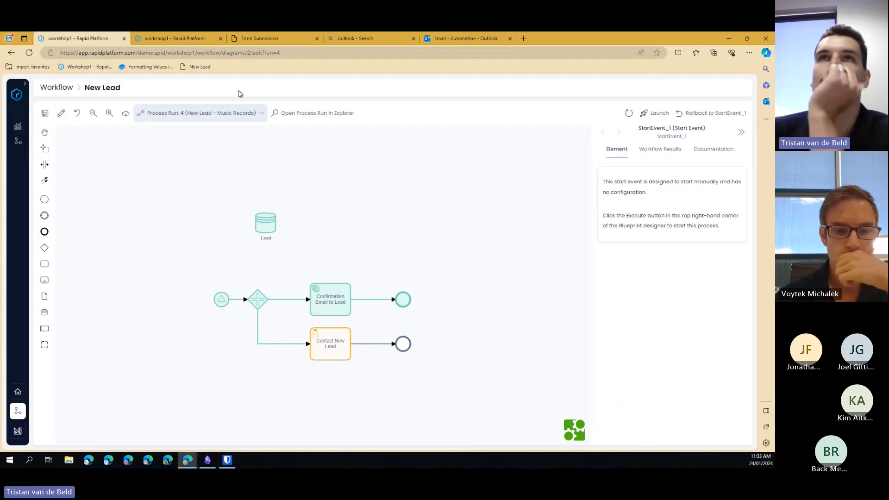
- Refresh the task list, open the new Contact New Lead task assigned to Sales Team, and read its full description
click(178, 37)
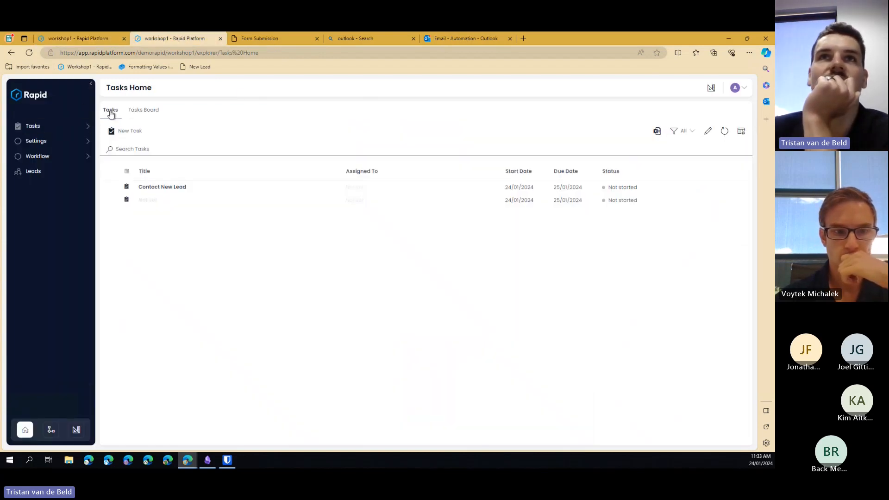
click(724, 131)
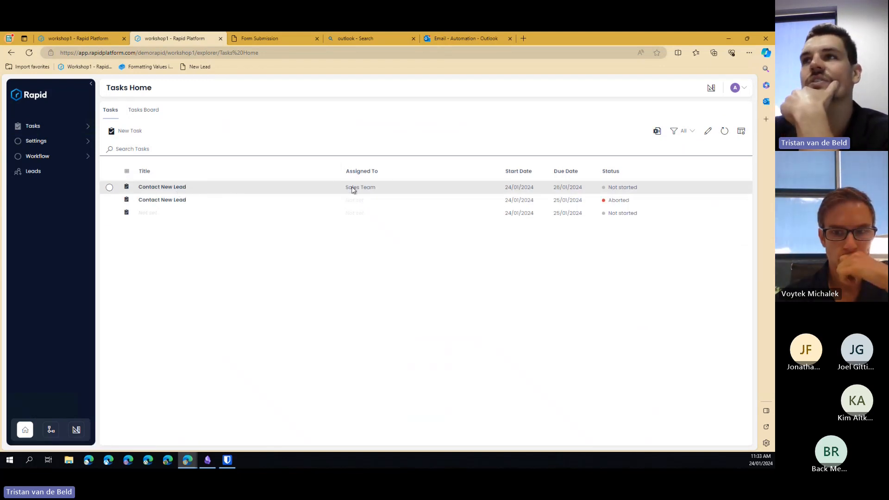
click(180, 187)
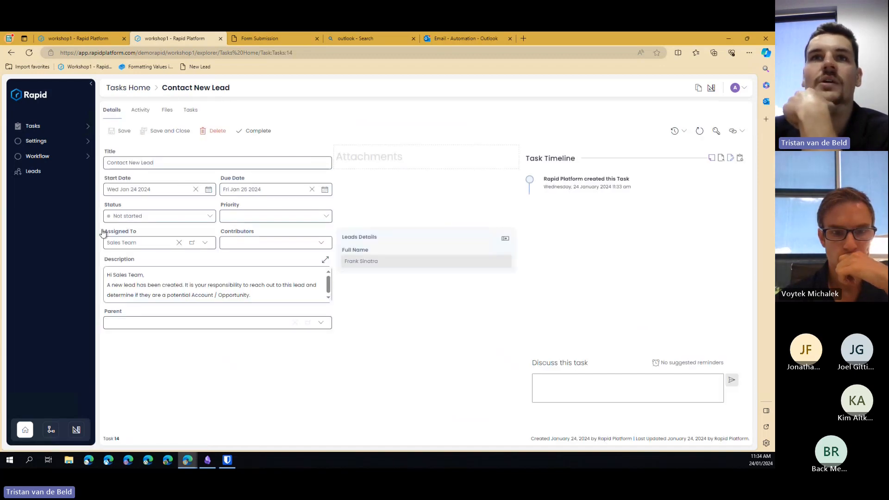
click(325, 260)
drag(202, 264, 554, 263)
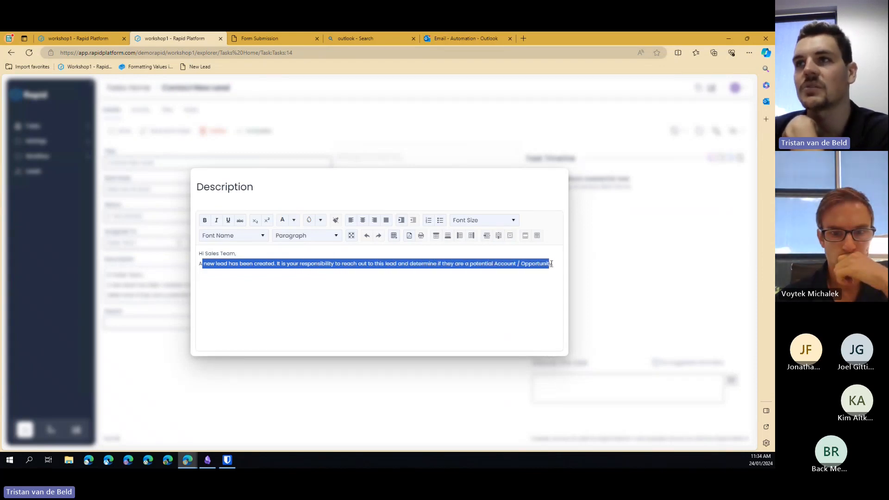
click(402, 405)
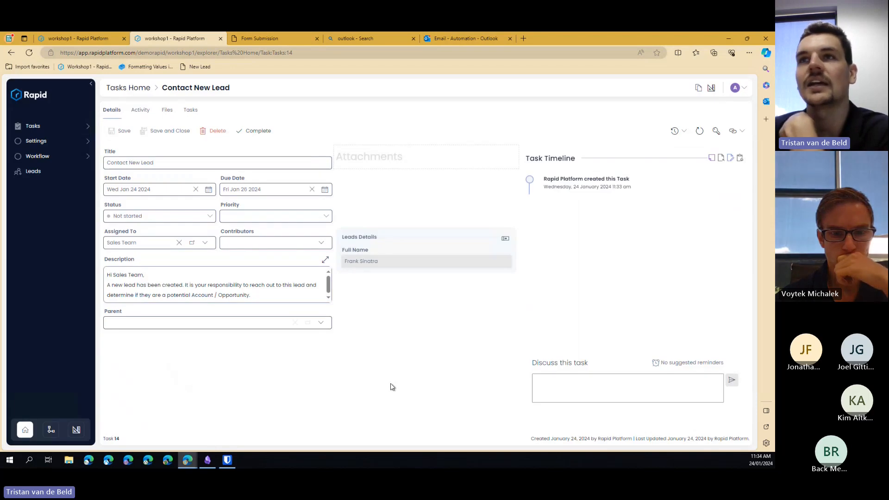
- Check the task's embedded Leads details, open the linked lead record, and return to the task
drag(376, 240, 349, 262)
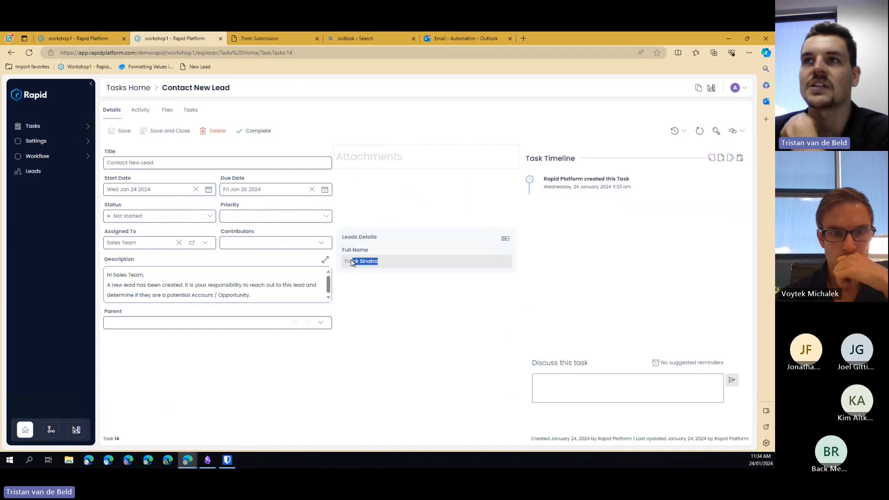
click(407, 283)
click(505, 240)
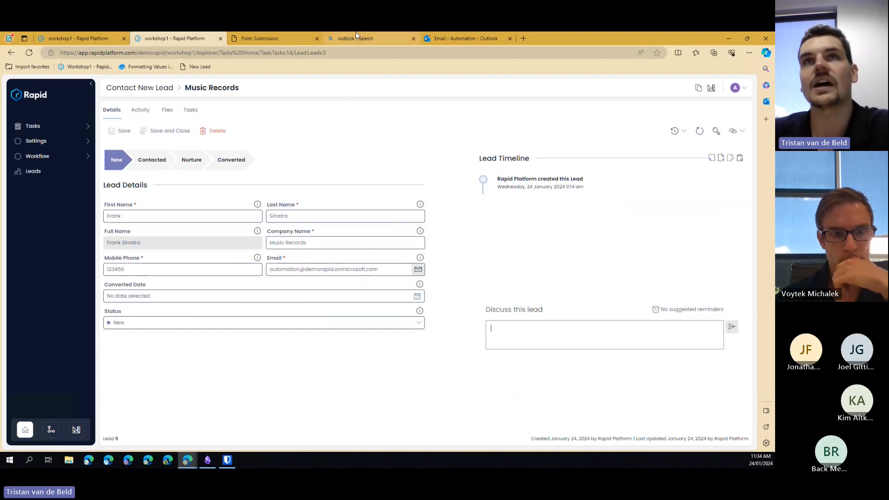
click(144, 90)
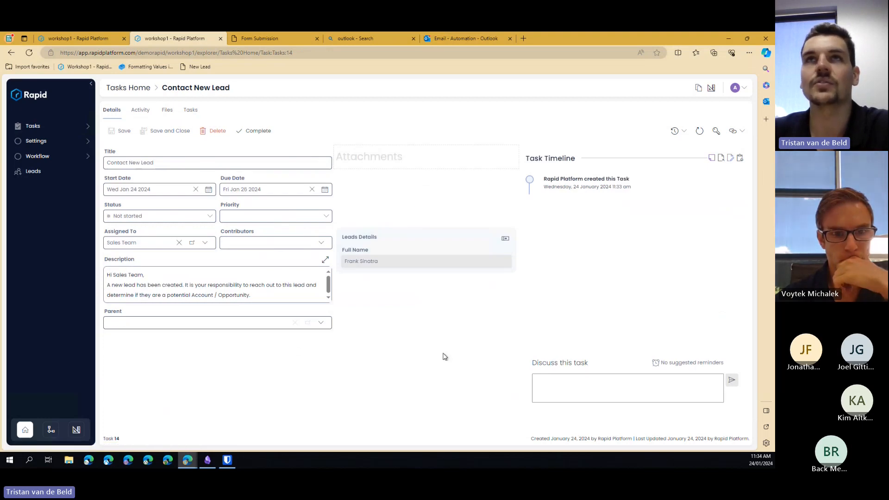
- Return to the New Lead workflow diagram and bring up the Contact New Lead task's settings
click(88, 35)
click(340, 346)
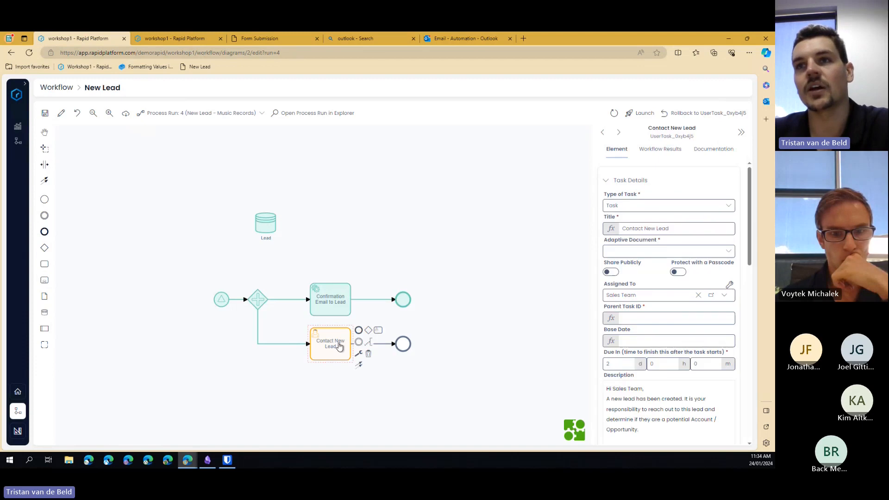
scroll(378, 162, down, 1)
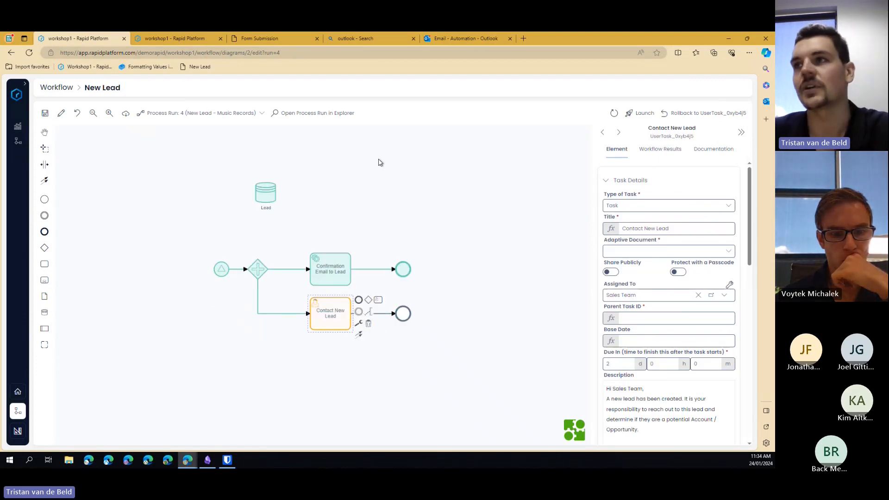
- Enter the automation mailbox's email address as both the sender and the recipient in the Contact New Lead task's communication settings
scroll(671, 316, down, 6)
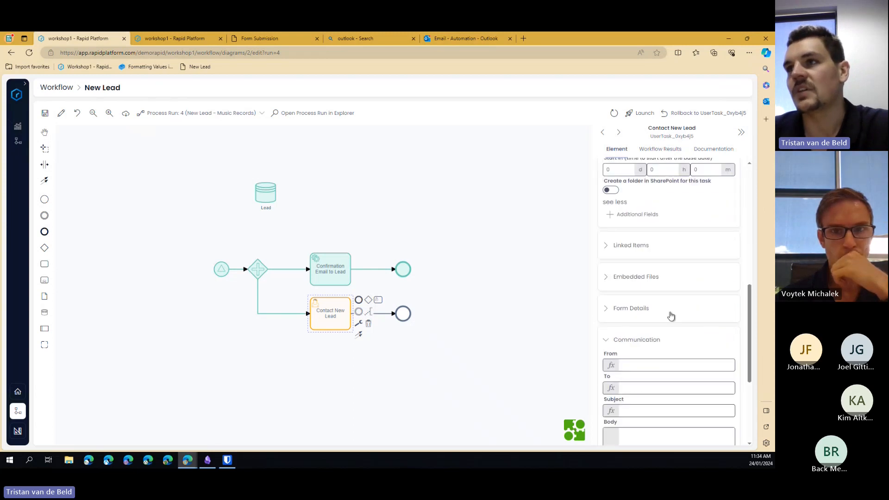
scroll(671, 316, down, 3)
click(630, 218)
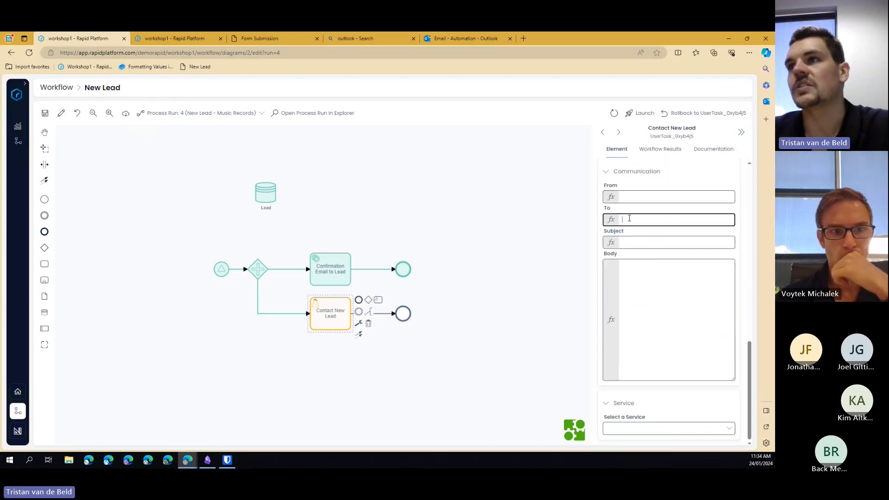
click(637, 195)
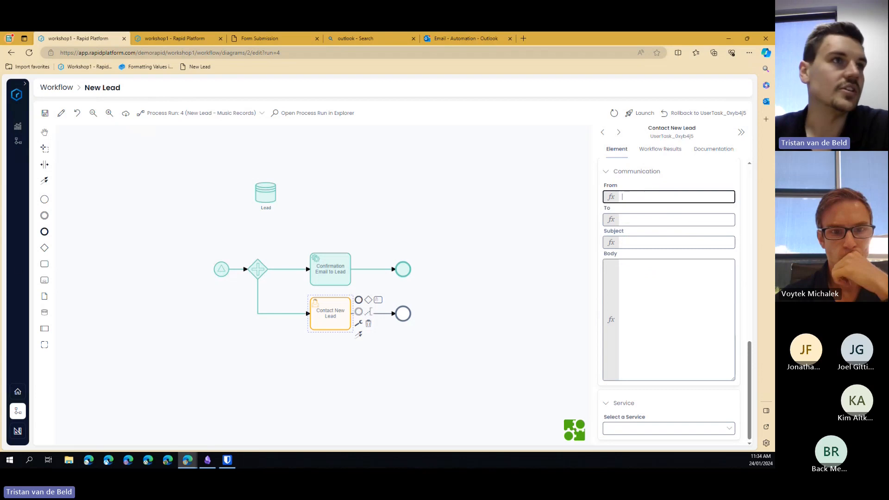
key(alt+Tab)
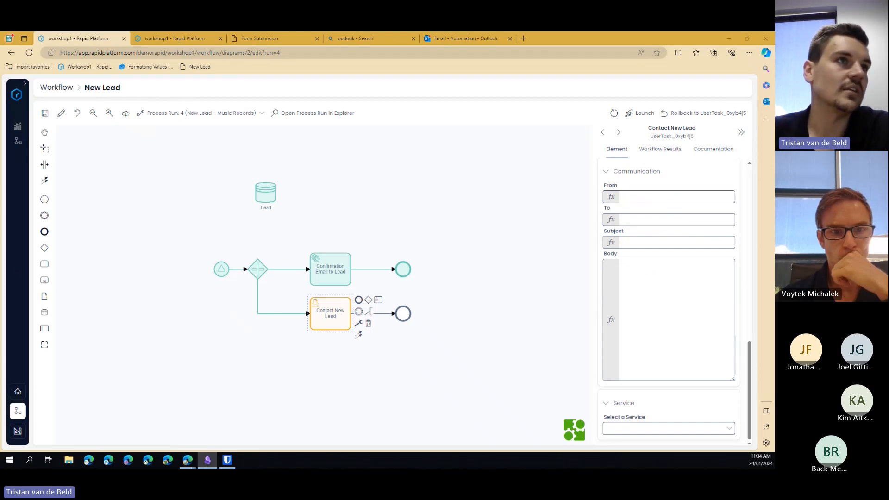
click(614, 196)
key(ctrl+v)
click(636, 224)
key(ctrl+v)
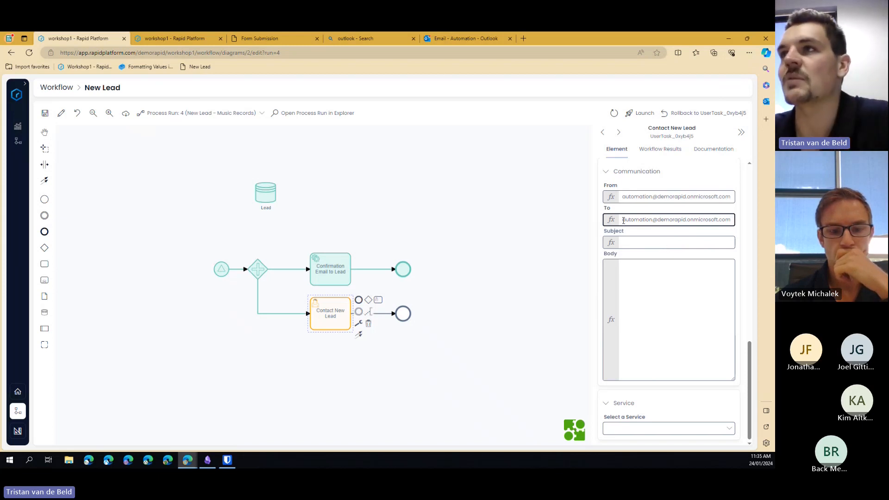
drag(623, 221, 734, 221)
click(733, 221)
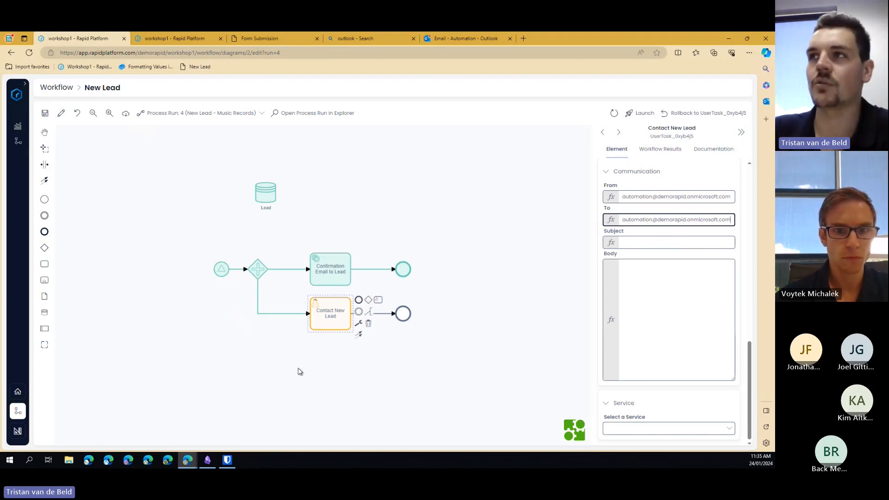
drag(621, 220, 739, 221)
click(731, 221)
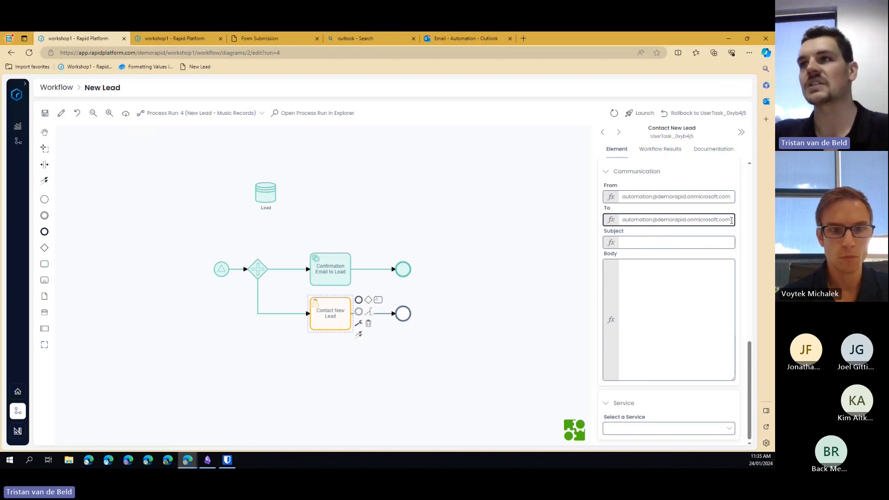
- Set the email subject to "New Lead Created - <%= workflow['Lead'].properties.item.first_name %>"
click(645, 244)
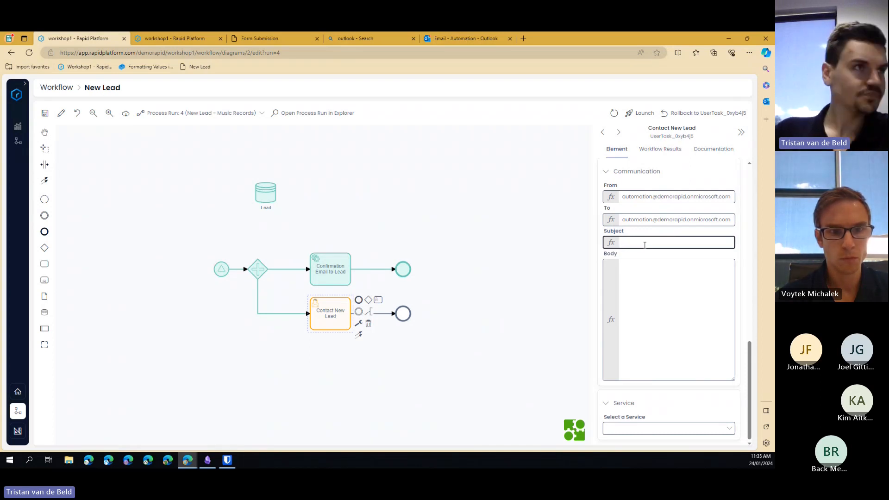
key(alt+Tab)
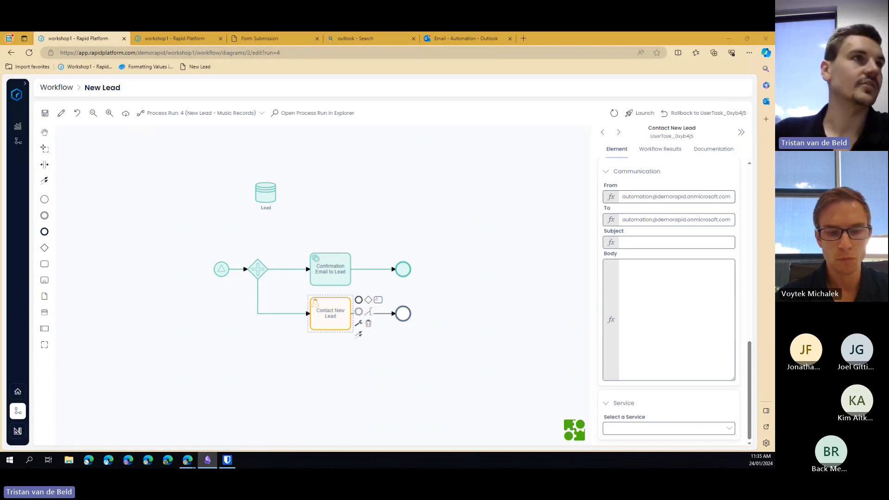
click(648, 242)
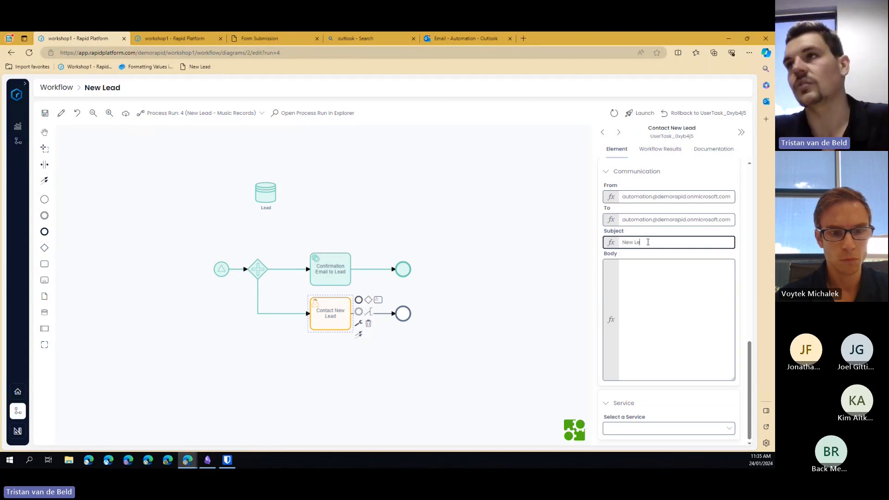
text(Created)
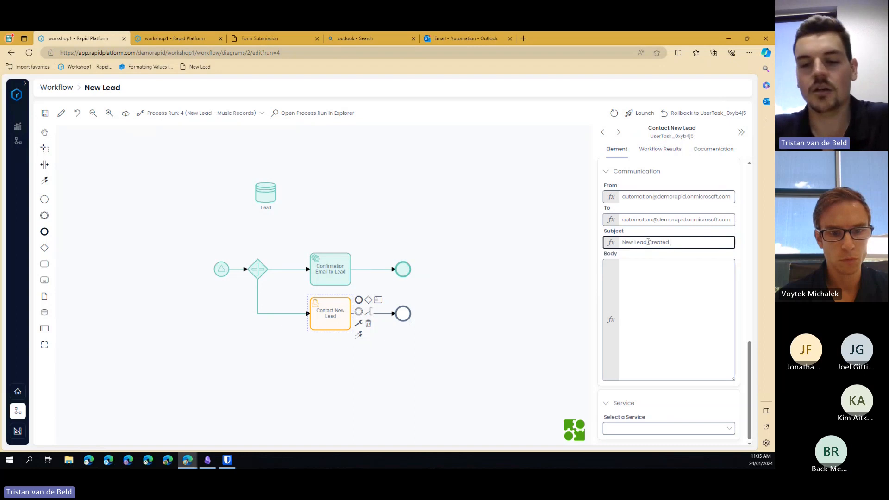
text( -)
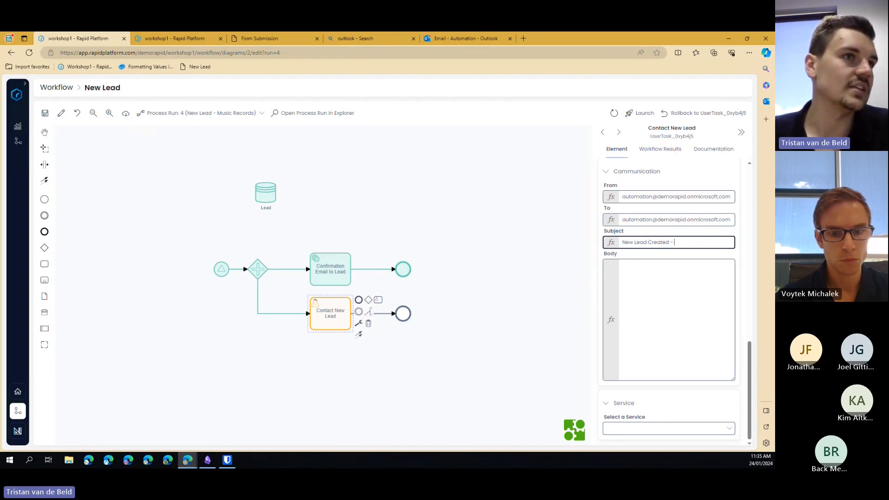
key(alt+Tab)
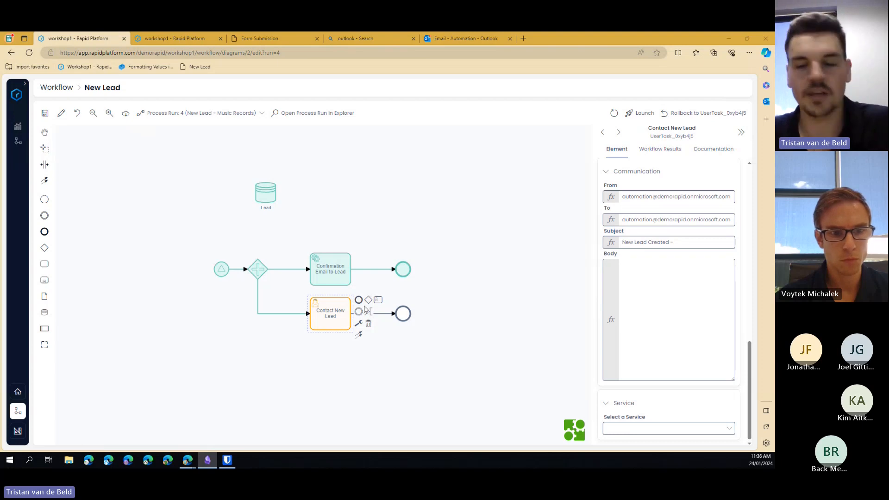
click(695, 242)
key(ctrl+v)
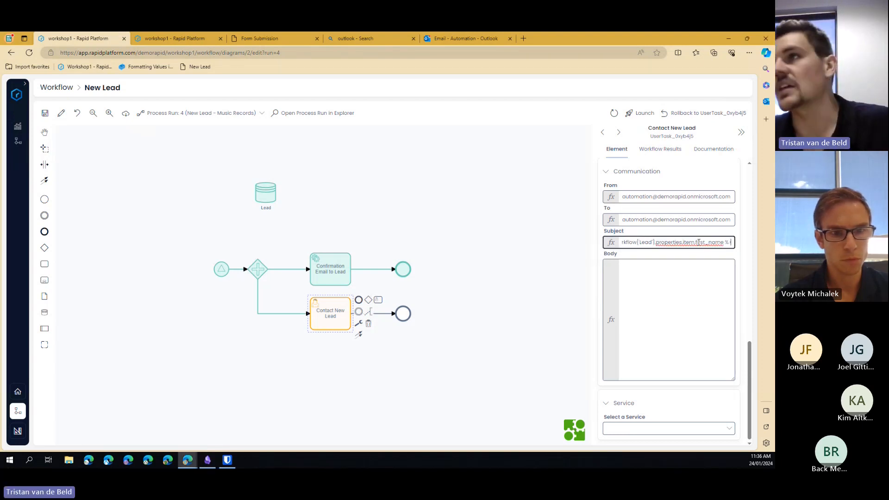
drag(628, 243, 734, 242)
- Paste the prepared HTML email body greeting the Sales team, with the new lead's name, email, mobile, additional details and a link to the lead
click(695, 278)
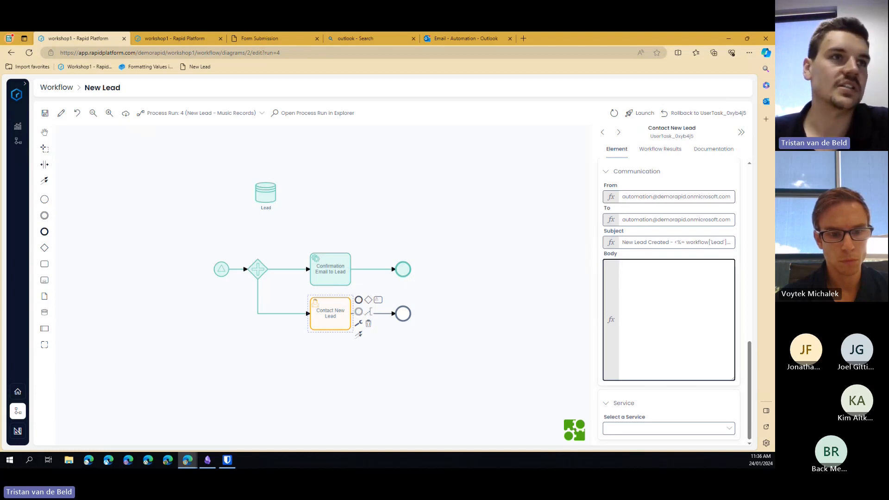
key(alt+Tab)
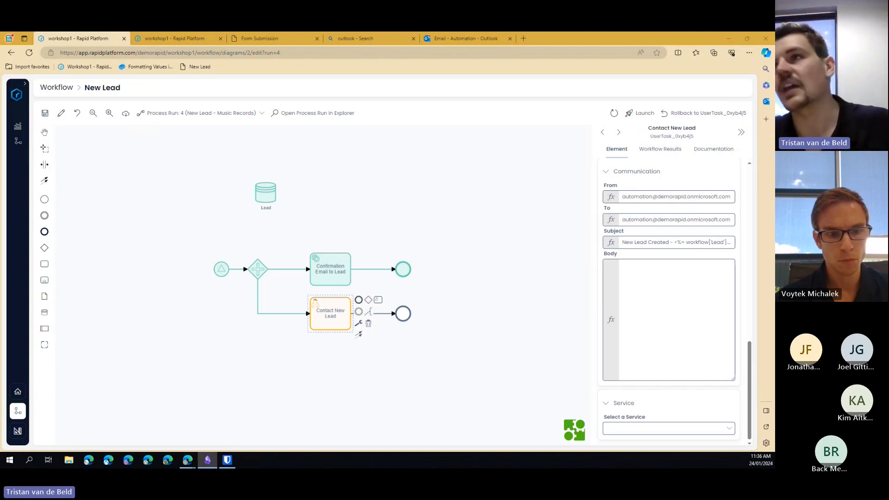
click(666, 308)
key(ctrl+v)
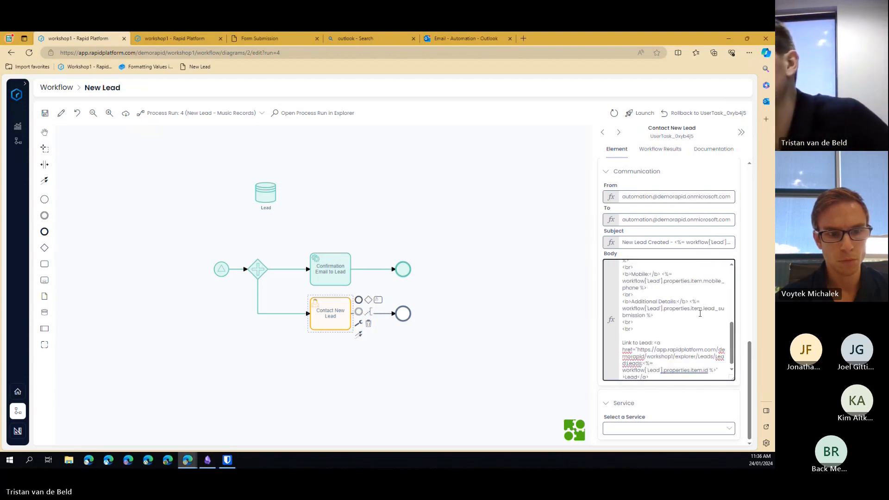
scroll(645, 323, up, 2)
scroll(645, 323, up, 1)
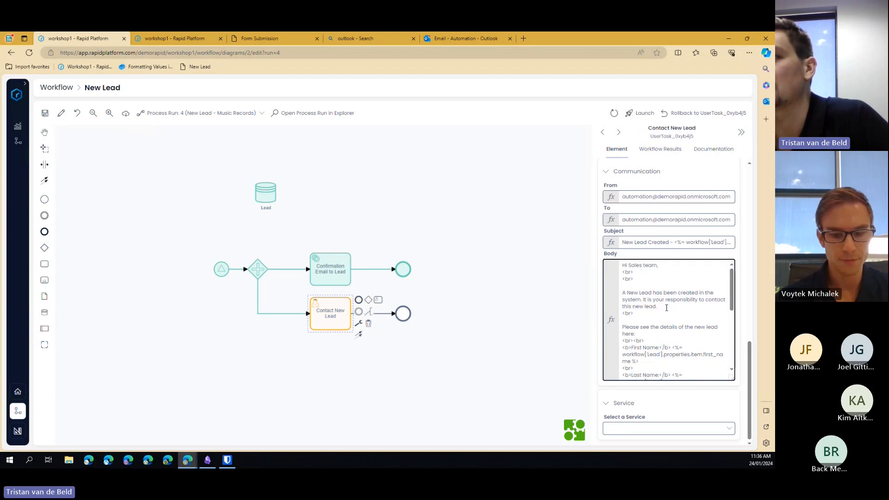
- Review the email body's lead detail placeholders and the anchor tag linking to the lead, including its address, item id expression and link text
scroll(683, 292, down, 2)
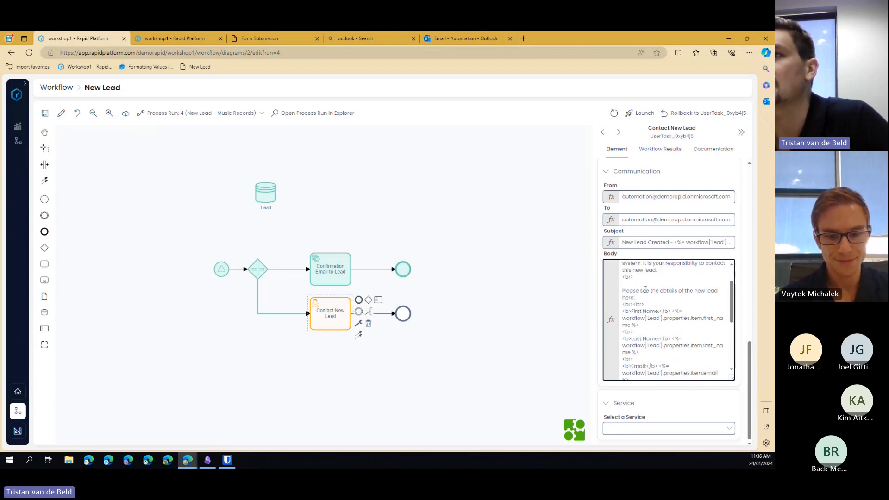
scroll(662, 294, down, 1)
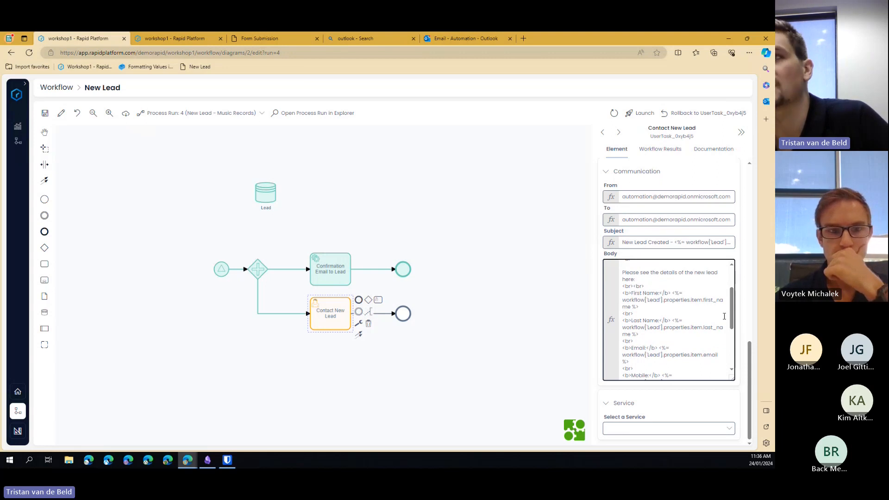
scroll(637, 296, down, 4)
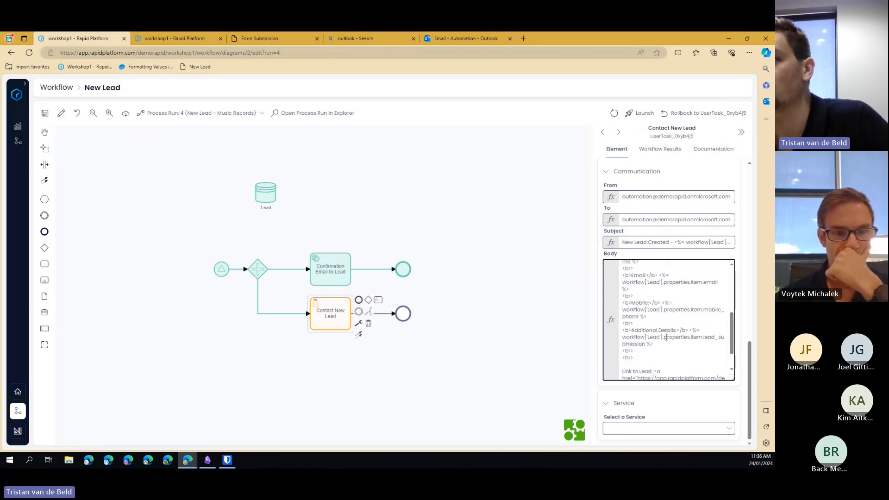
scroll(656, 329, down, 2)
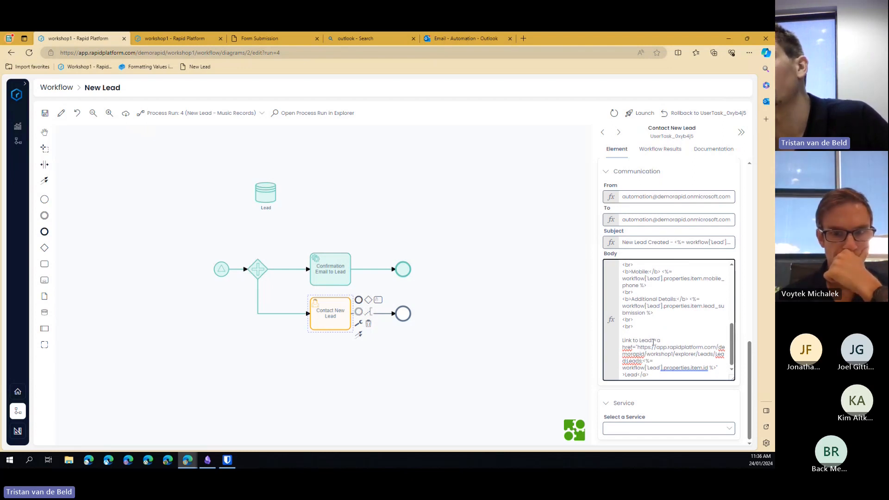
click(654, 342)
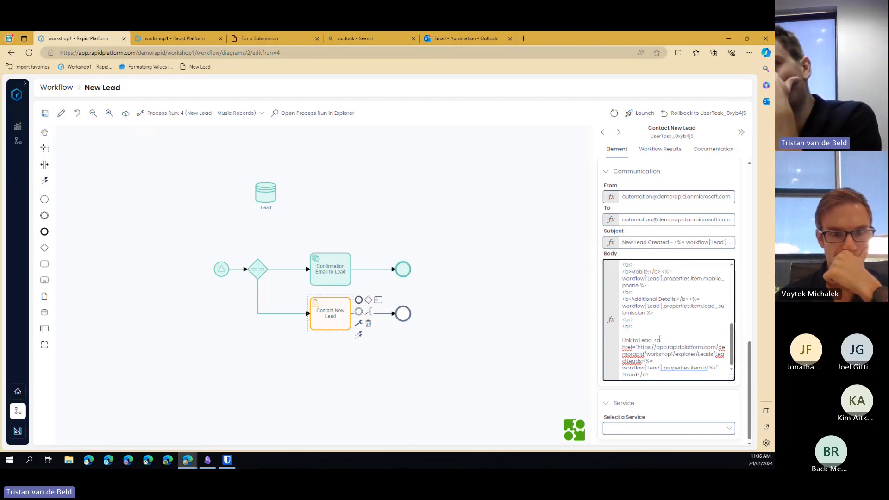
drag(654, 341, 662, 341)
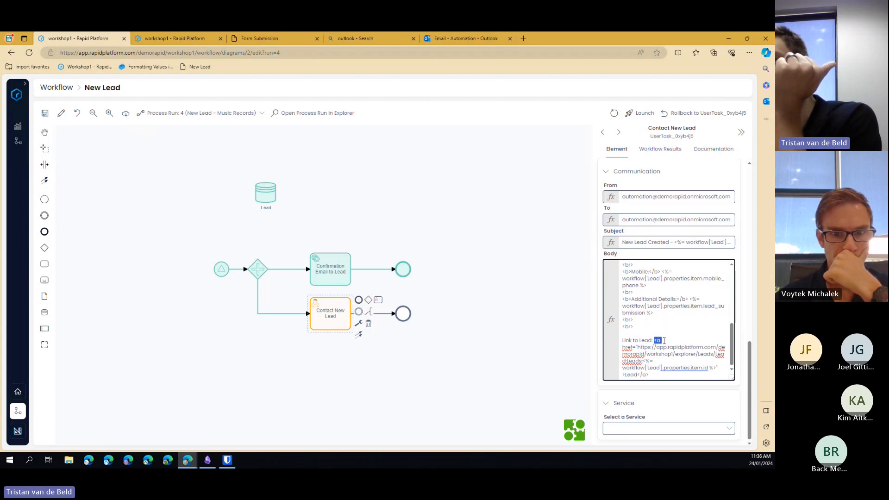
click(686, 334)
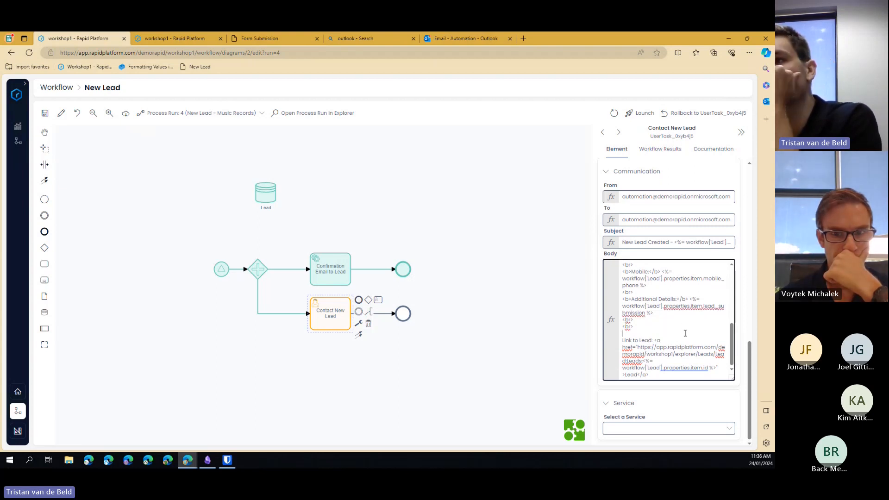
double_click(633, 375)
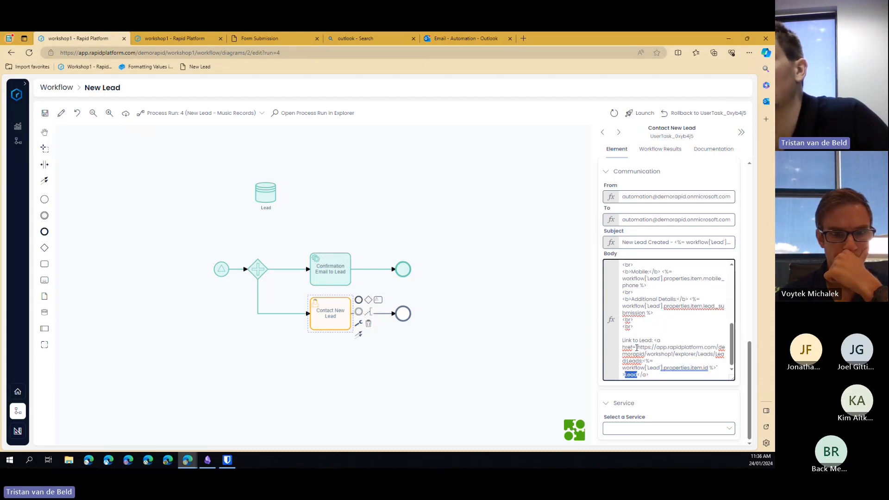
drag(638, 347, 720, 369)
click(666, 363)
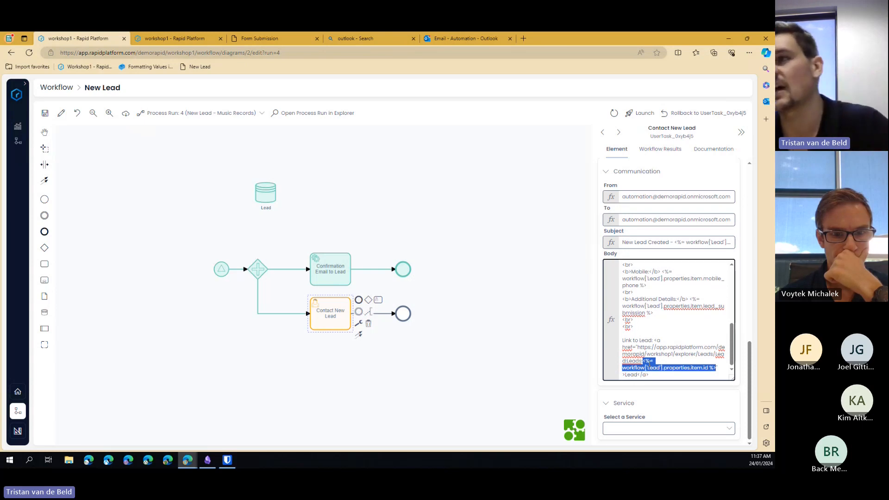
click(666, 332)
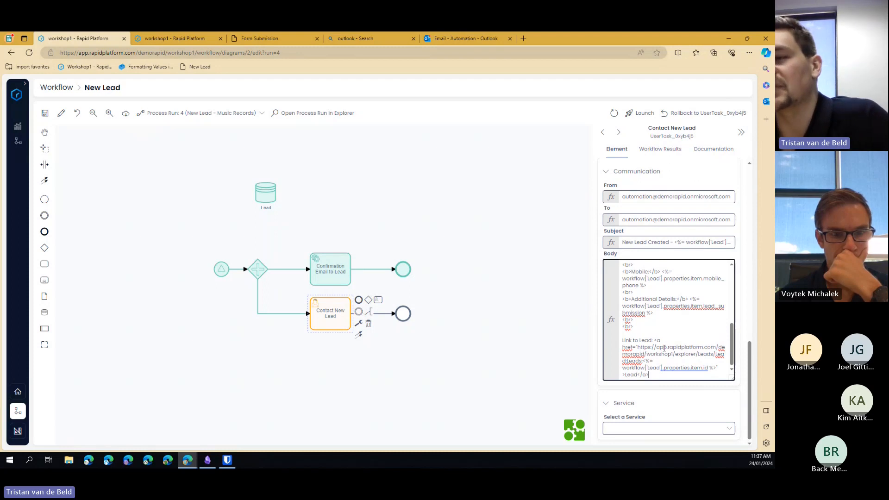
drag(654, 341, 649, 376)
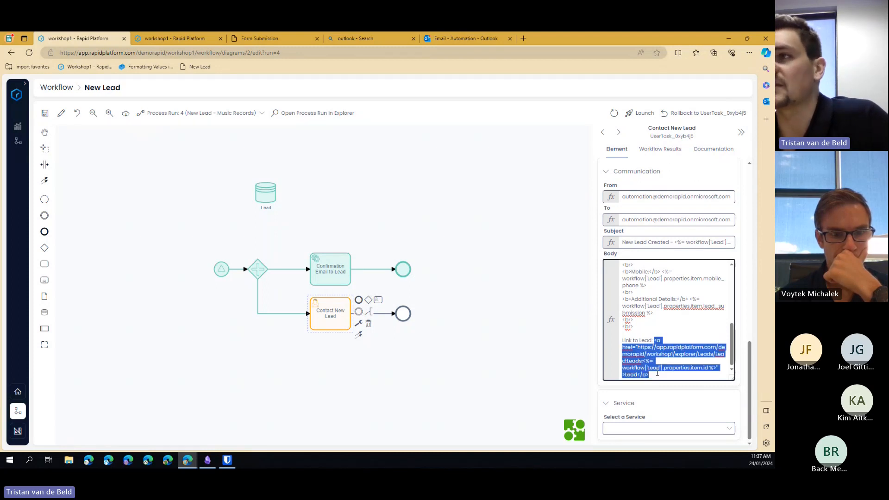
click(639, 326)
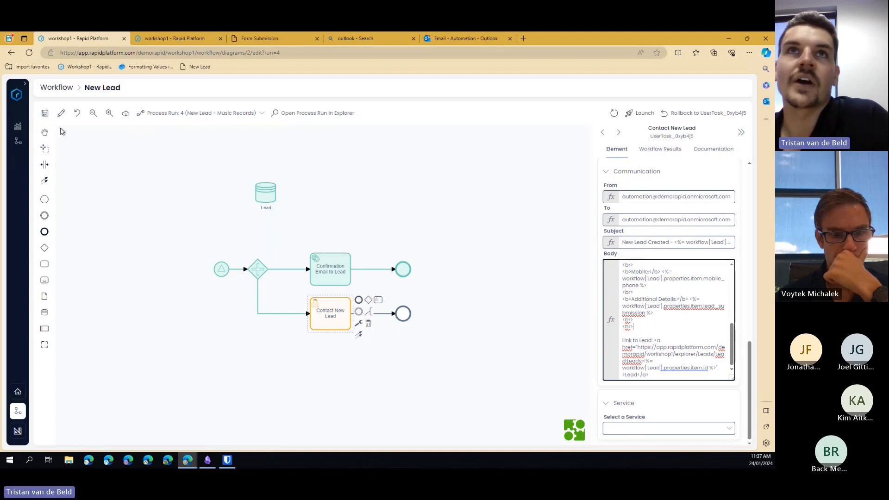
- Save the diagram and roll the process run back to the sequence flow leading from the gateway into Contact New Lead
click(45, 114)
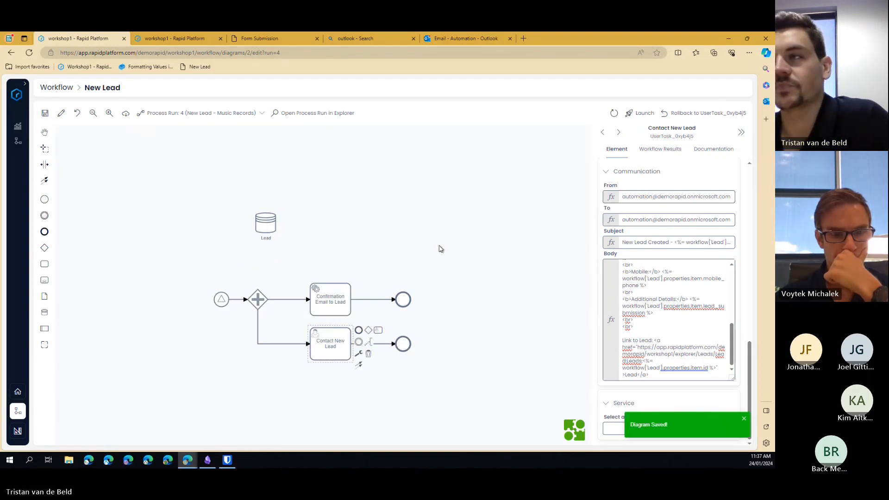
scroll(665, 334, up, 3)
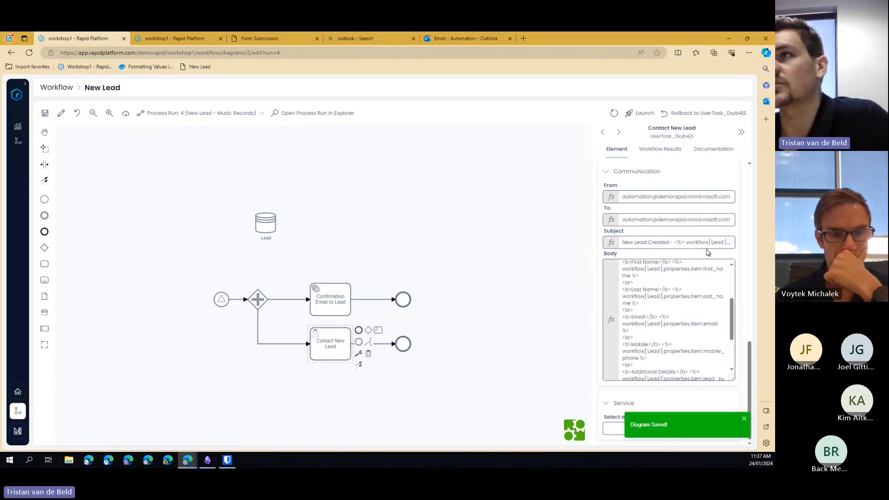
scroll(707, 256, up, 10)
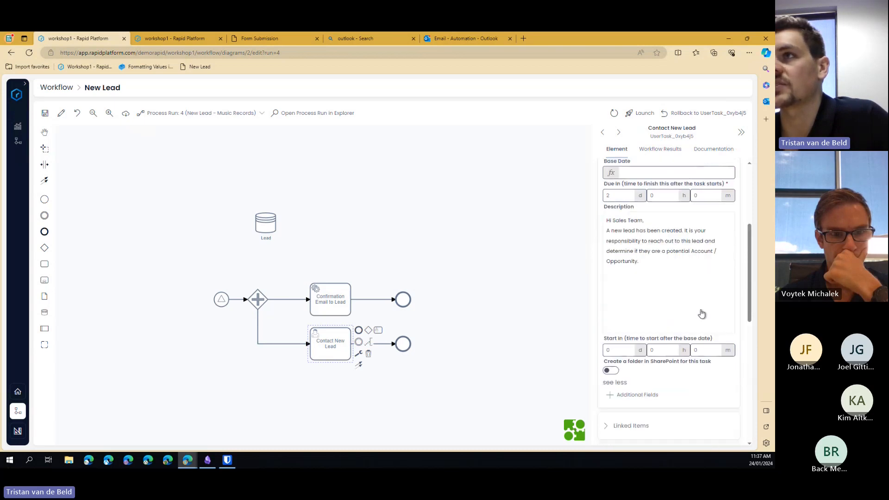
click(287, 344)
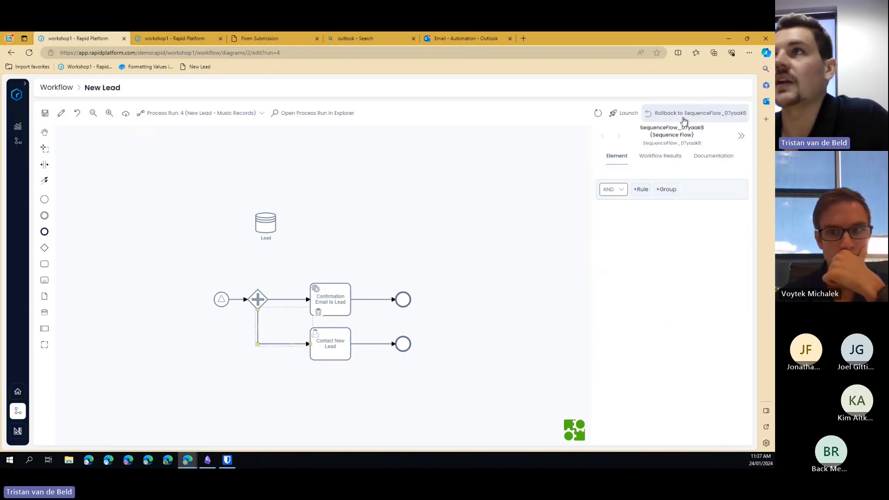
click(674, 116)
click(379, 290)
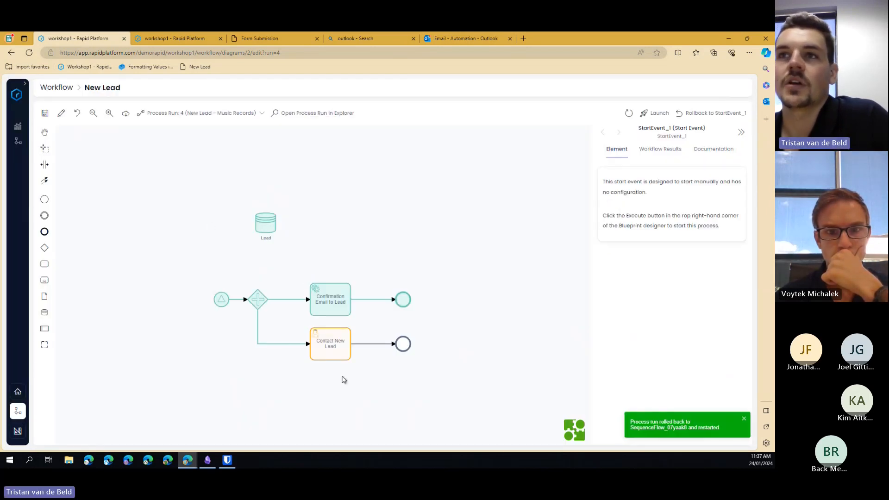
- Switch to Outlook, open the newest New Lead Created email and follow its link to the lead record
click(331, 358)
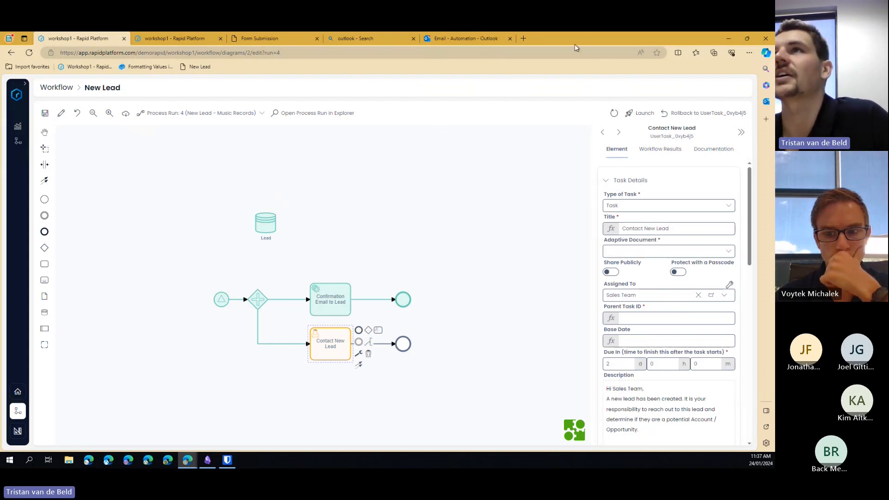
click(489, 42)
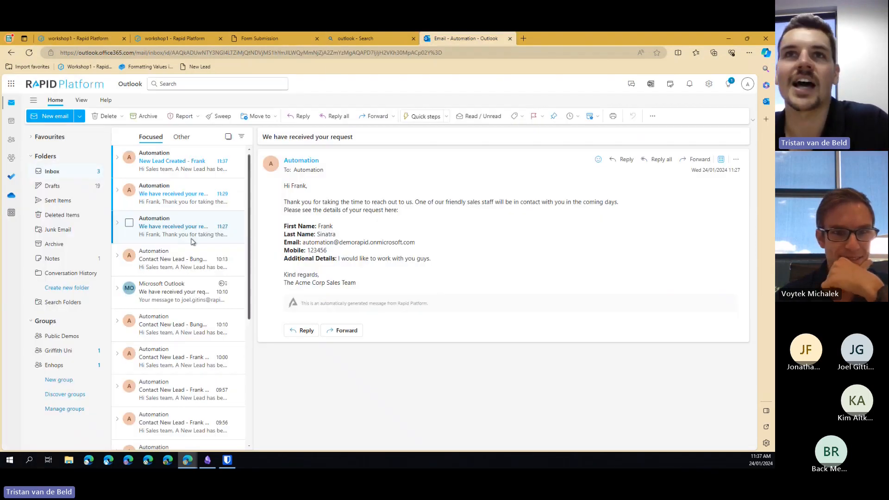
click(170, 169)
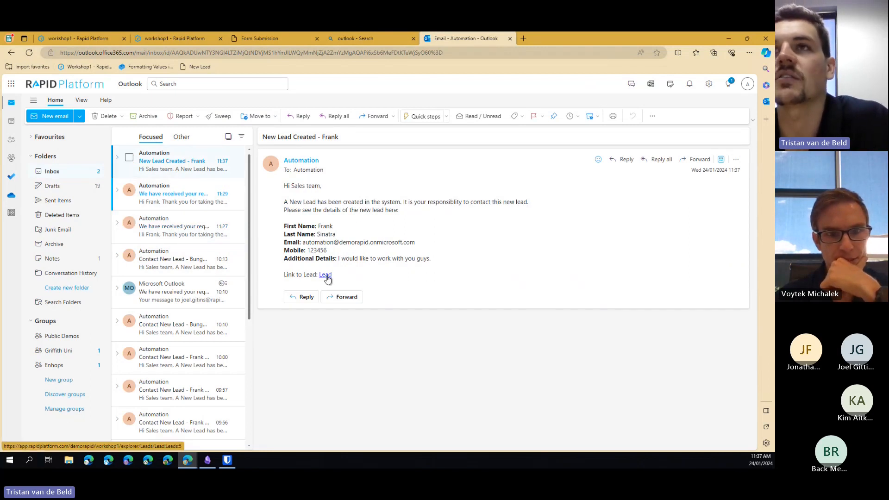
click(326, 276)
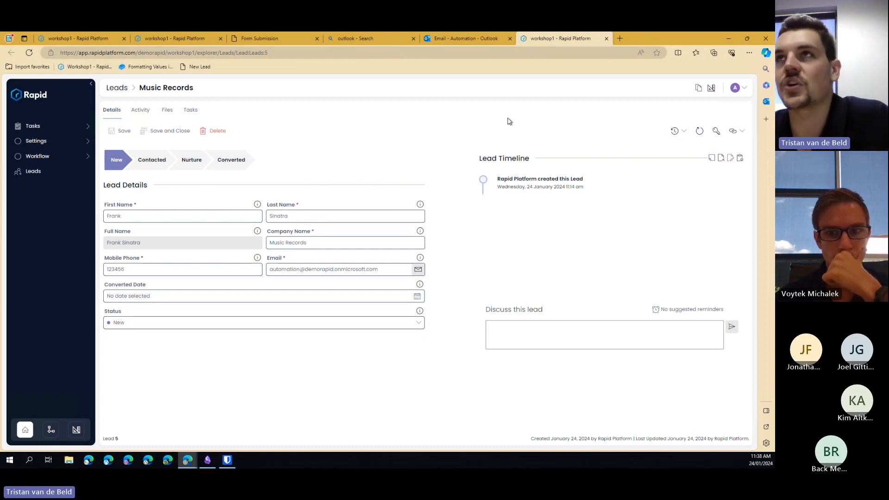
- Review the notification email, the Contact New Lead task record, and the workflow task's details and communication settings
click(482, 42)
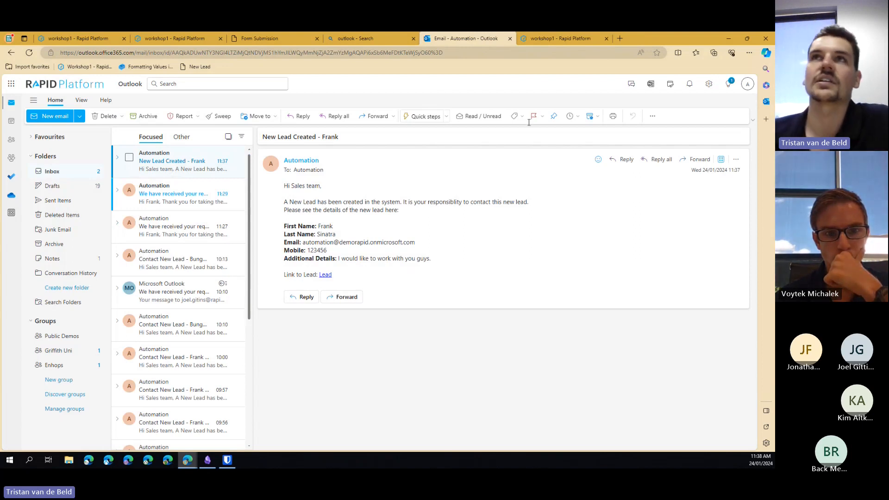
click(171, 38)
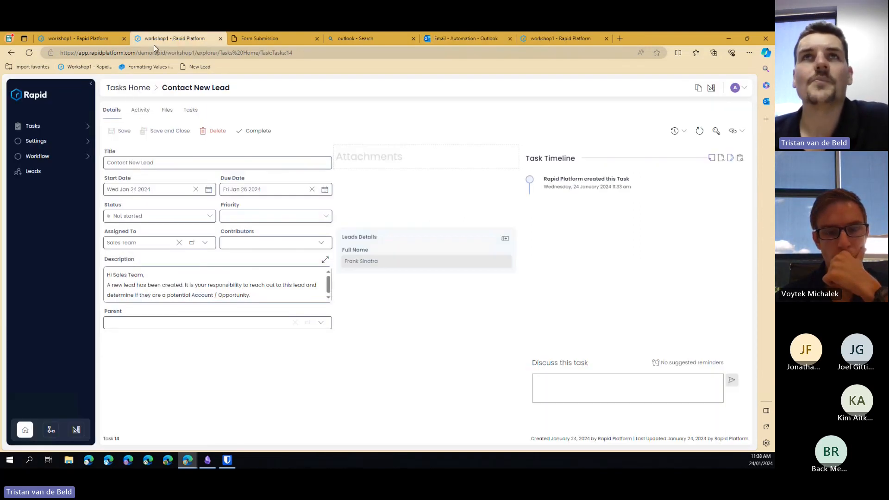
click(73, 39)
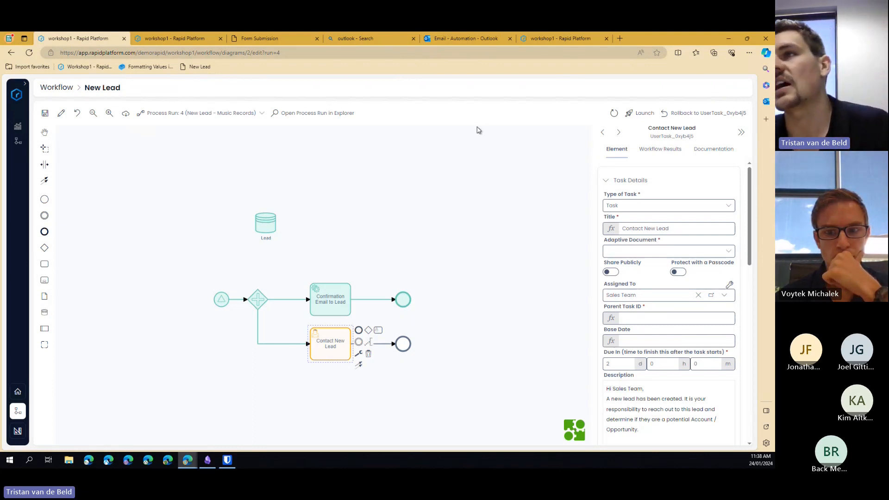
scroll(617, 203, down, 2)
scroll(655, 248, up, 2)
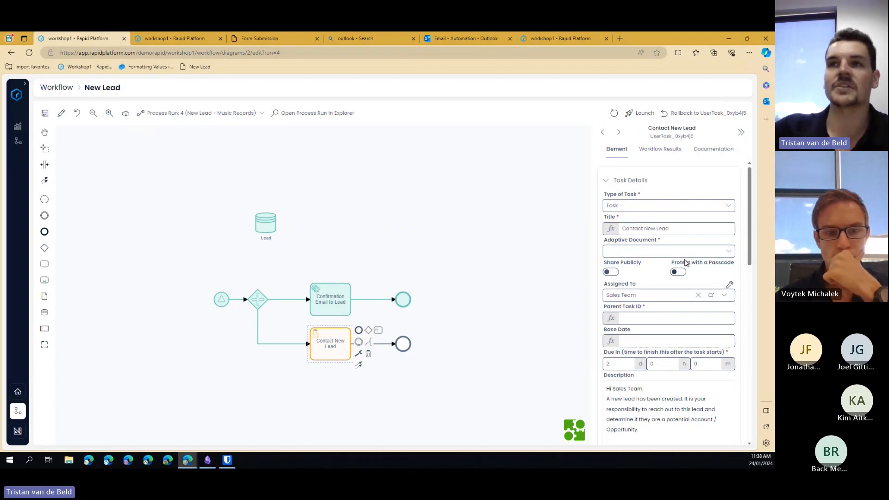
scroll(686, 263, down, 1)
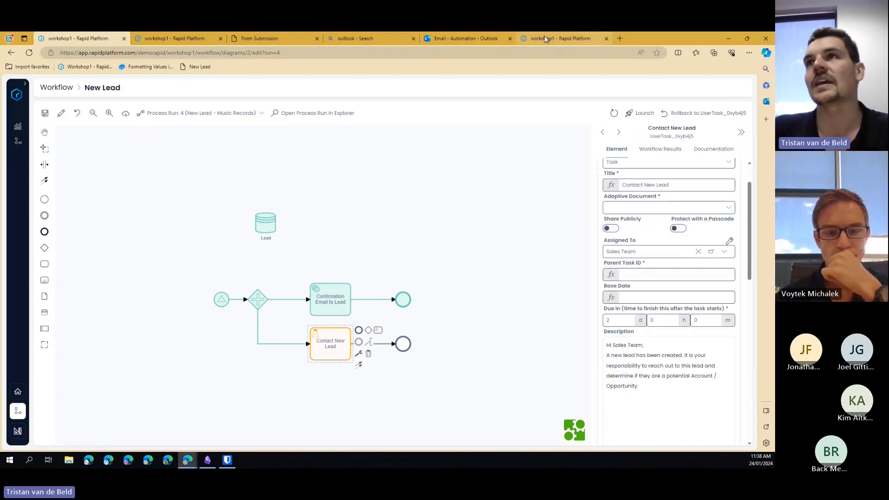
click(484, 39)
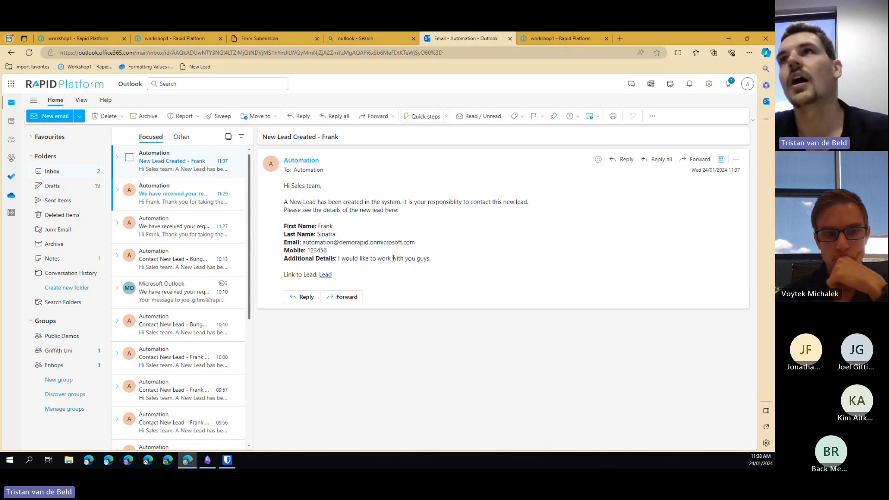
click(262, 37)
click(189, 37)
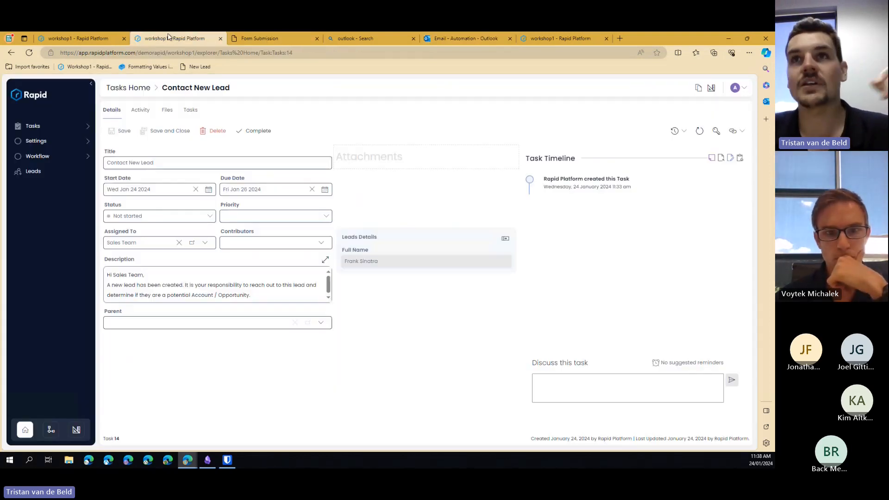
click(62, 40)
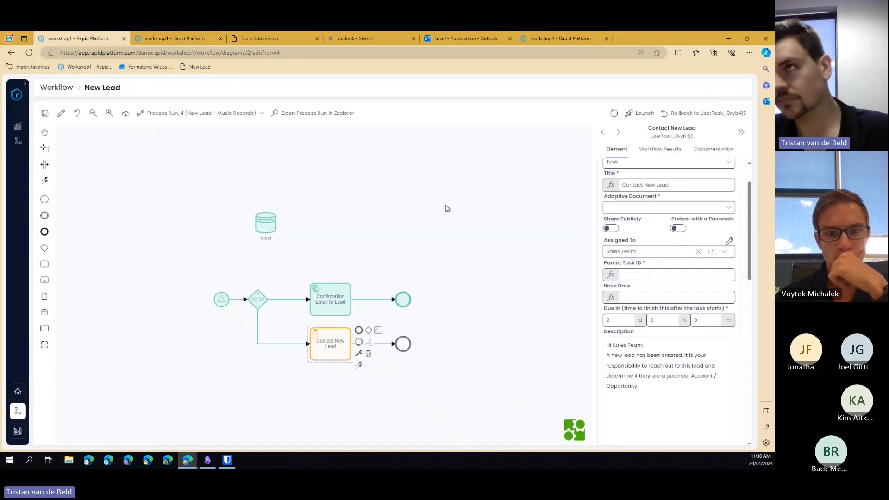
scroll(624, 287, down, 8)
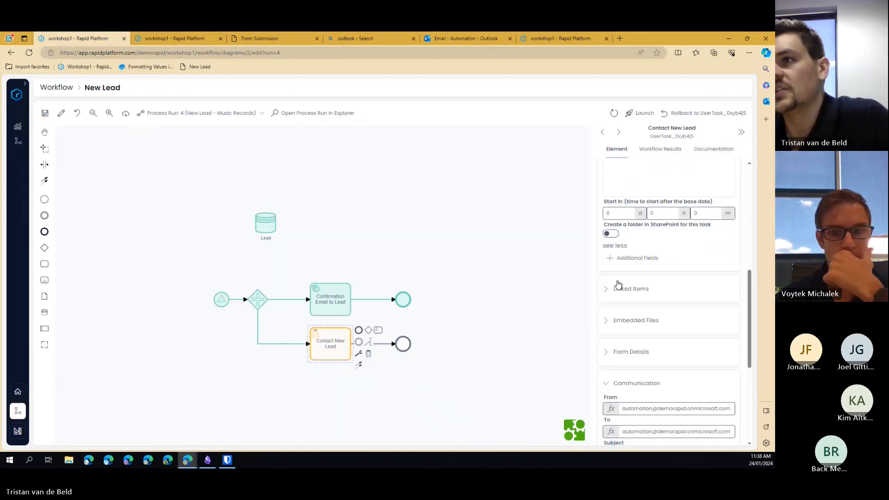
scroll(620, 263, down, 3)
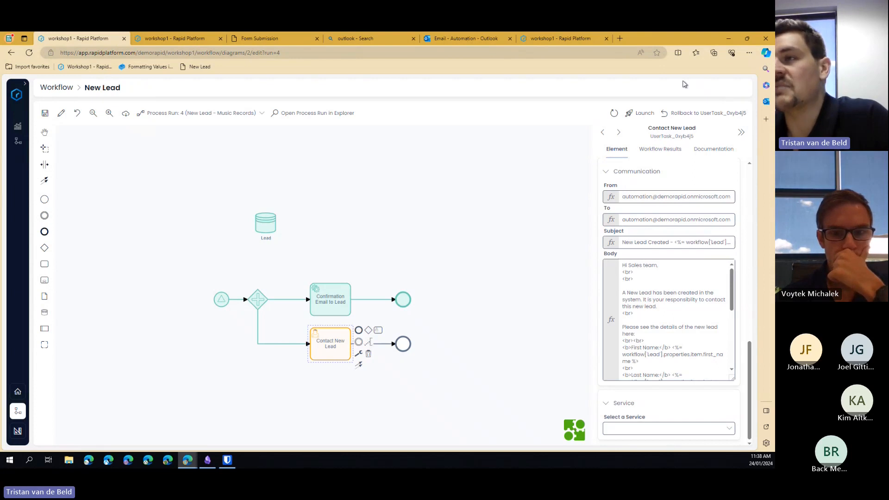
- Move the end event after Contact New Lead farther along and insert an exclusive gateway into the flow between them
click(493, 318)
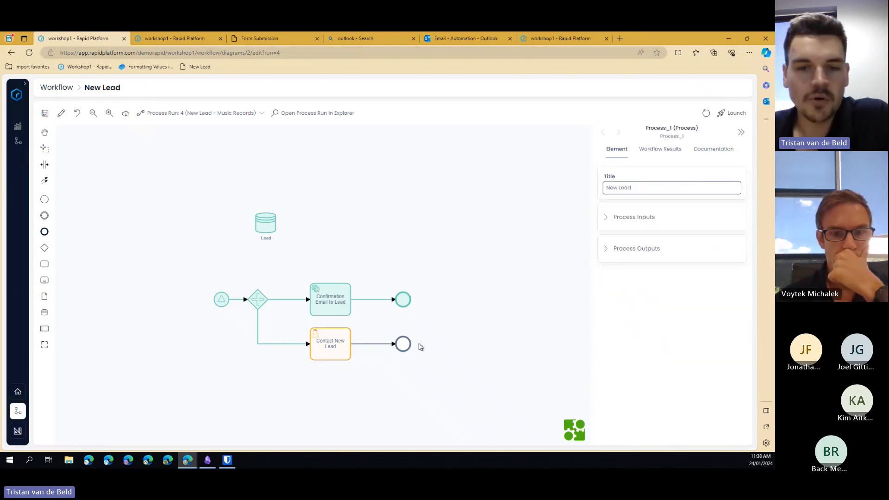
drag(405, 344, 441, 343)
click(452, 271)
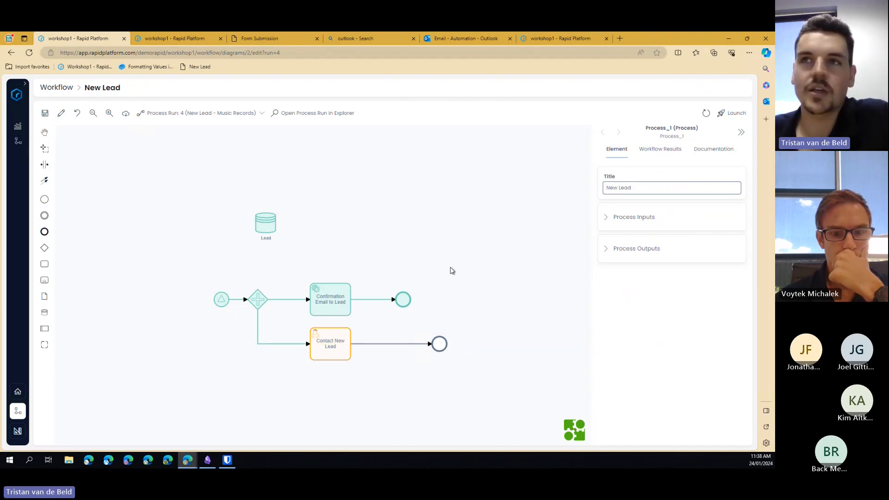
click(332, 347)
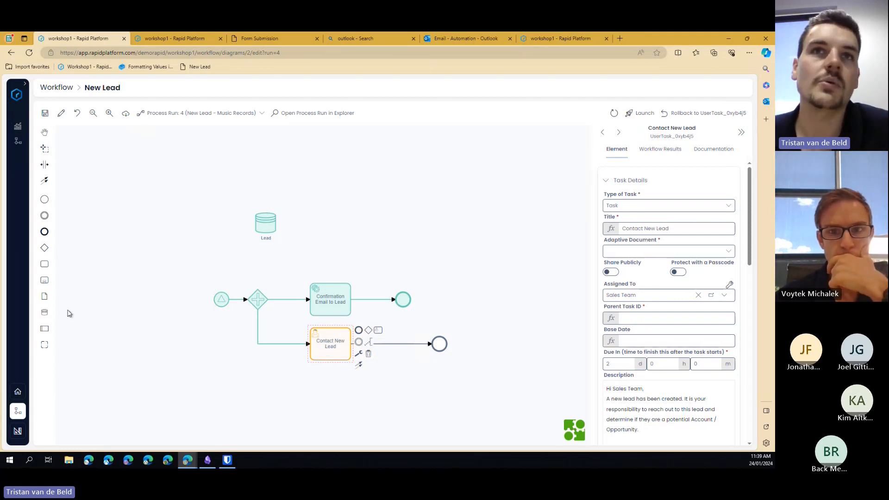
click(45, 248)
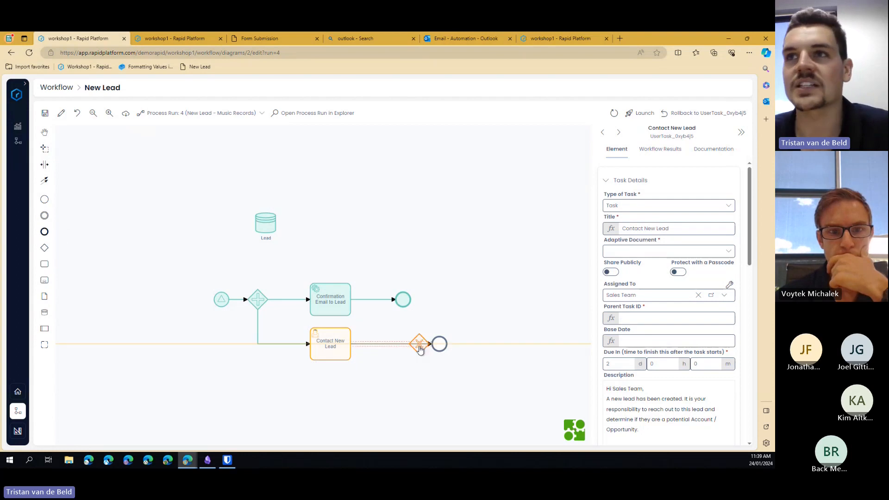
click(384, 348)
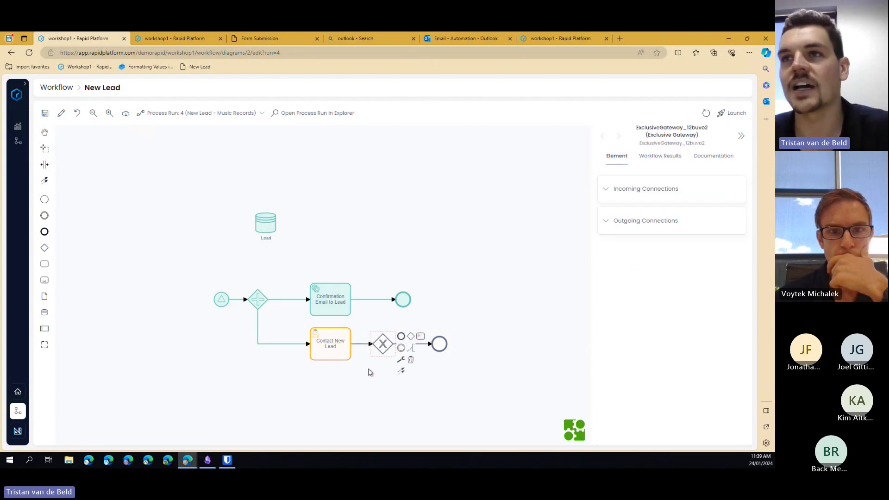
click(376, 393)
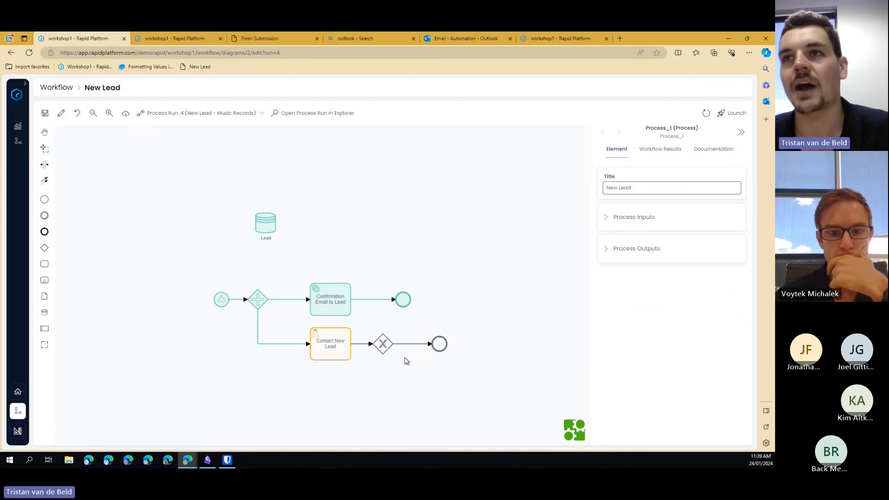
- Reposition the end event below and well to the right of the exclusive gateway, so its flow branches downward
click(383, 344)
scroll(384, 363, down, 2)
click(384, 308)
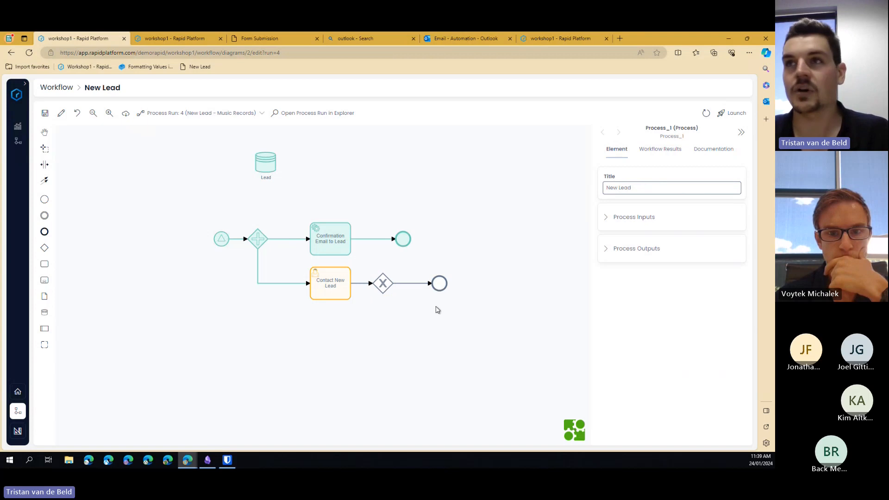
drag(440, 284, 505, 324)
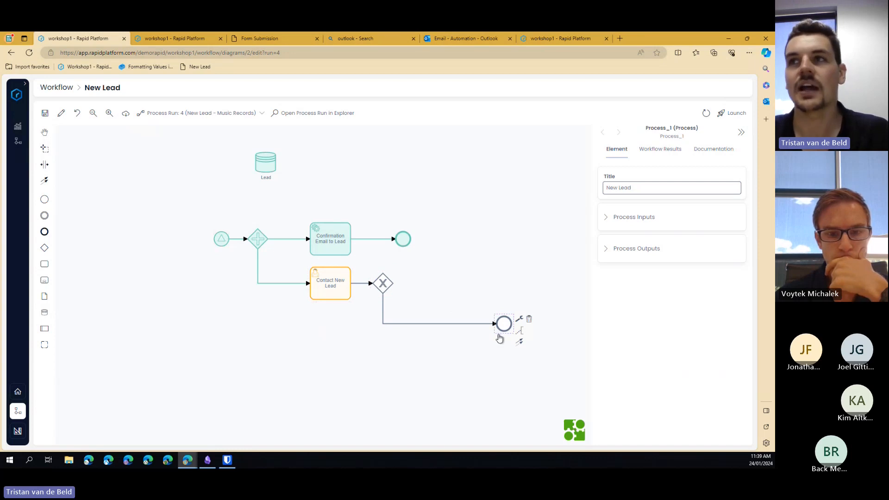
click(456, 277)
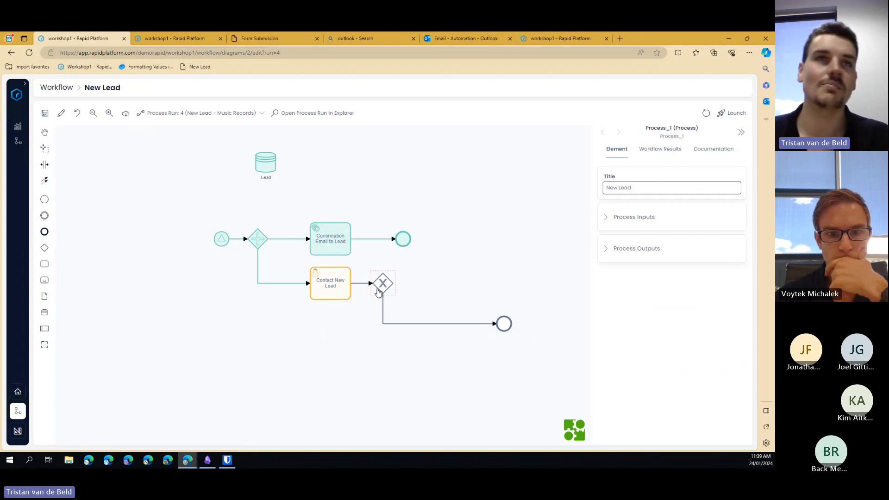
- Append an intermediate event to the exclusive gateway and change it to a Timer Intermediate Catch Event
click(379, 291)
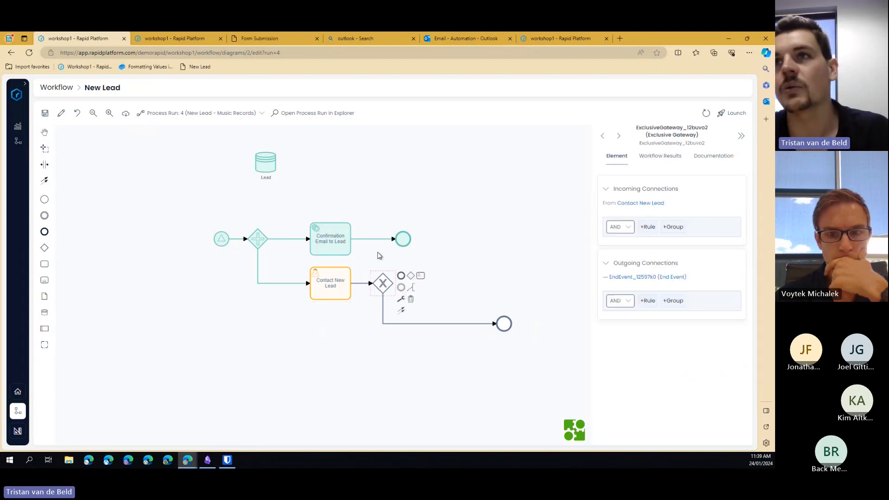
click(399, 291)
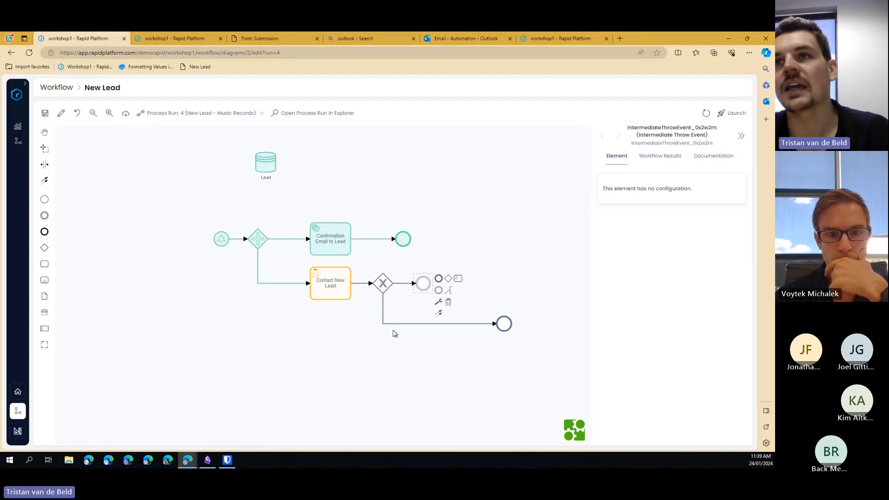
click(380, 285)
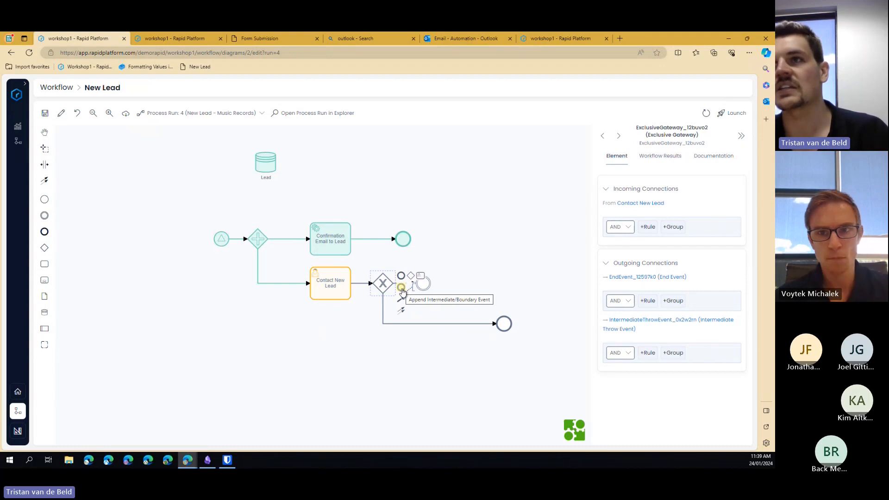
click(427, 257)
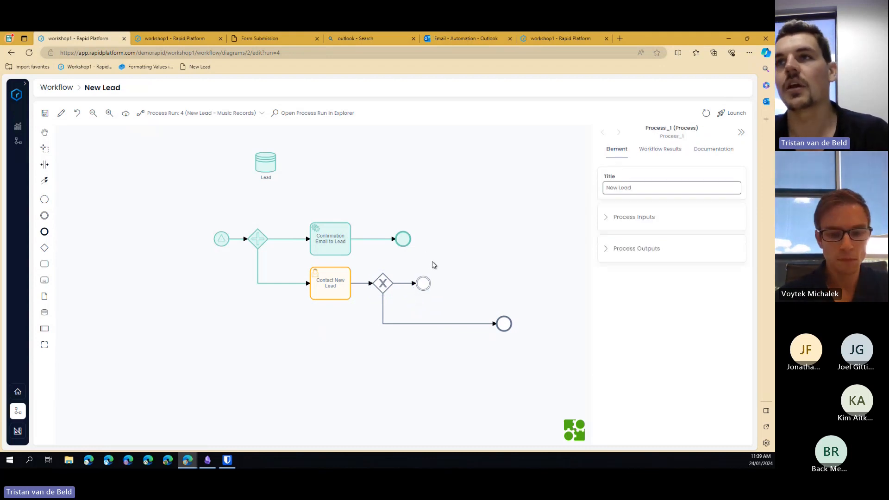
click(422, 287)
click(440, 304)
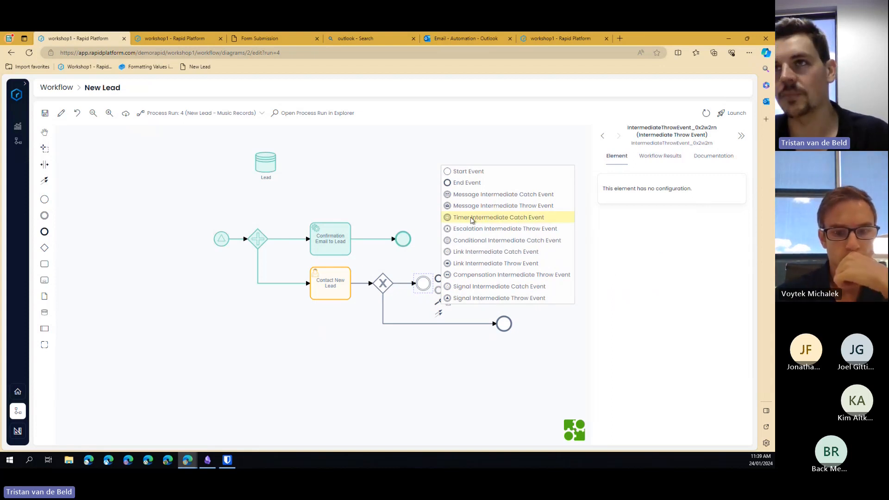
click(472, 218)
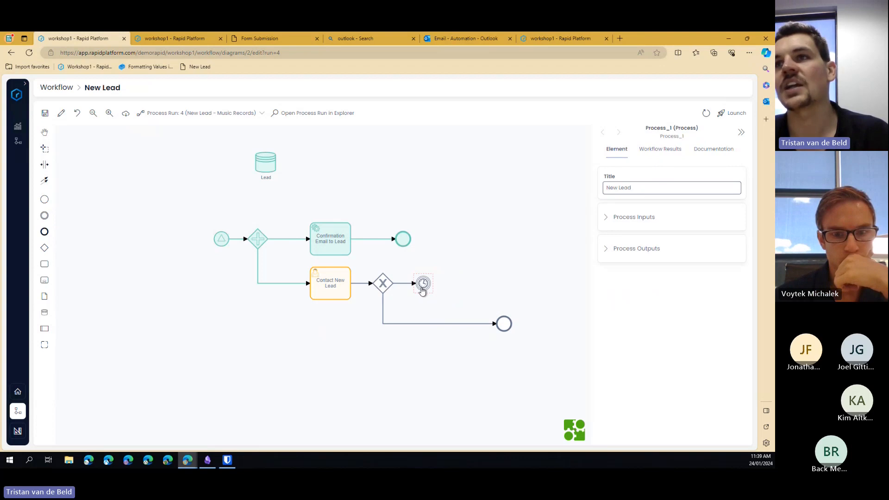
- Connect the timer event back to Contact New Lead and route the connection in a loop above the gateway
click(422, 290)
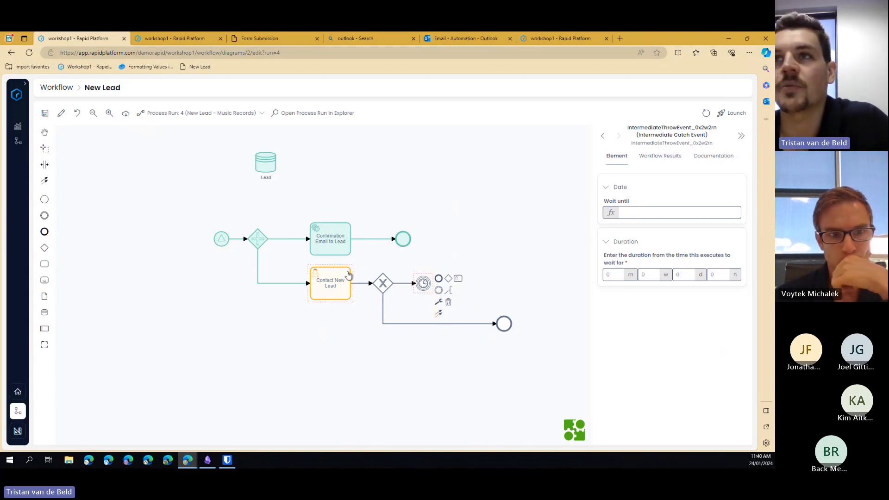
click(440, 315)
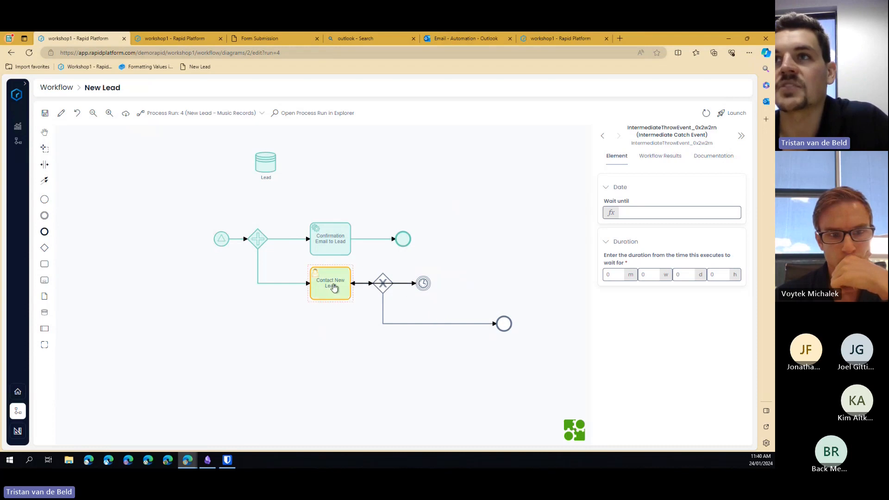
click(335, 287)
drag(398, 279, 397, 256)
- Use the create/remove space tool to widen the gaps between the two branches and between the parallel gateway and the tasks
click(44, 166)
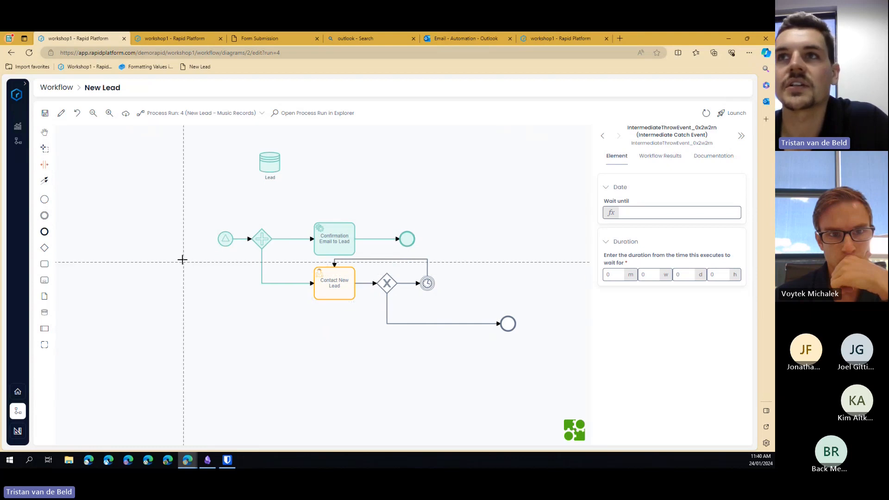
drag(181, 257, 182, 281)
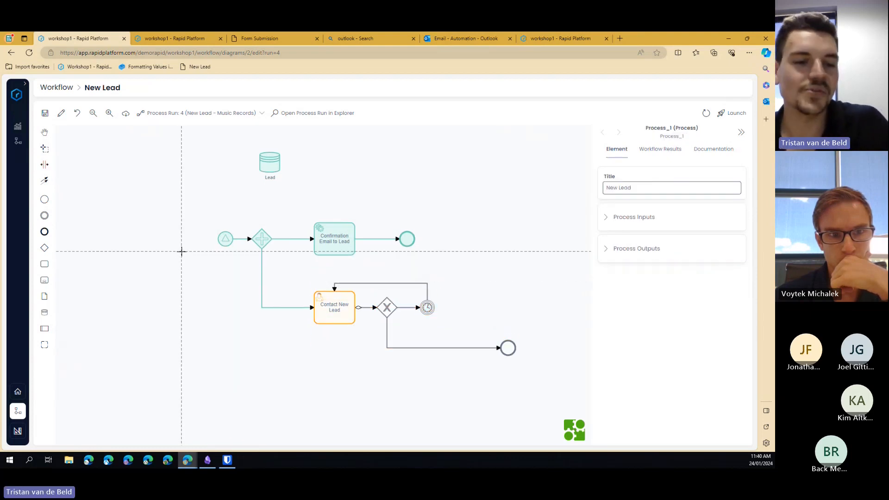
mouse_move(282, 264)
mouse_down()
mouse_move(266, 270)
mouse_move(287, 265)
mouse_up()
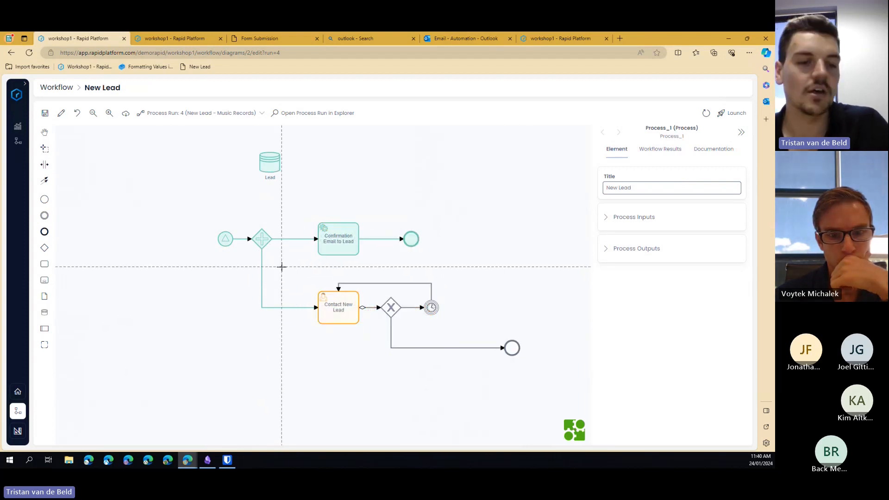
key(Escape)
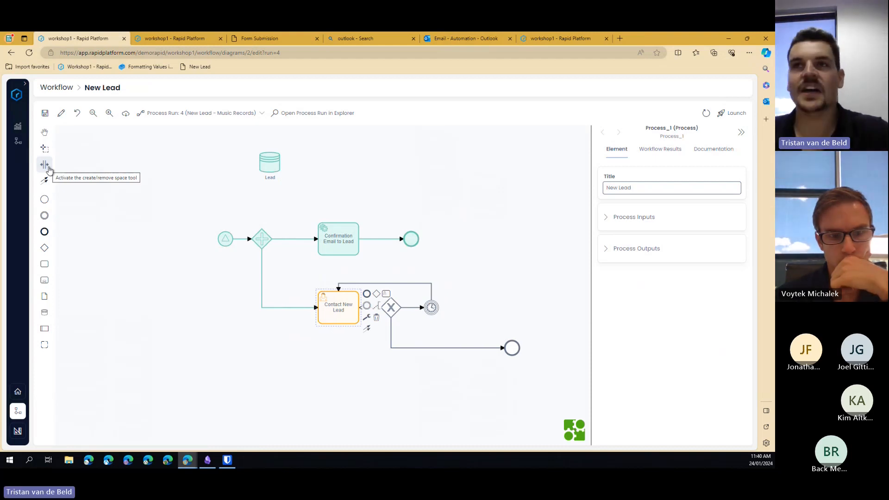
- Raise the horizontal segment of the loop connection from the timer event back to Contact New Lead
drag(393, 283, 393, 271)
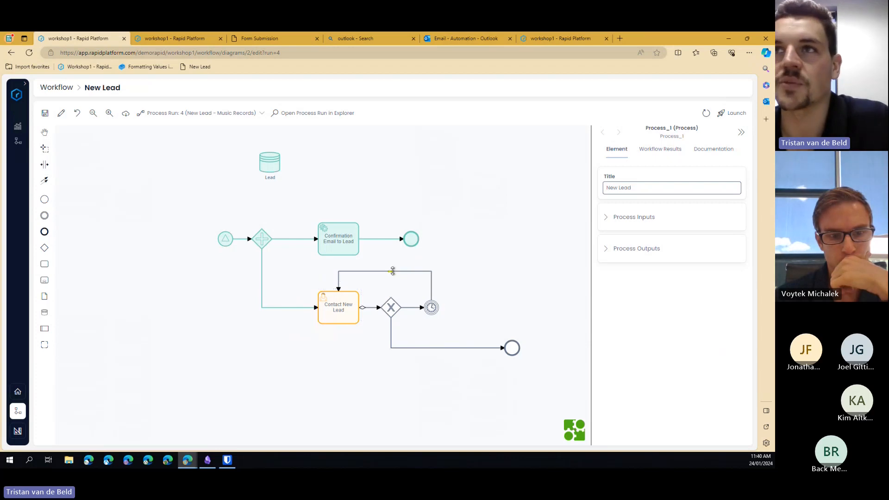
click(486, 270)
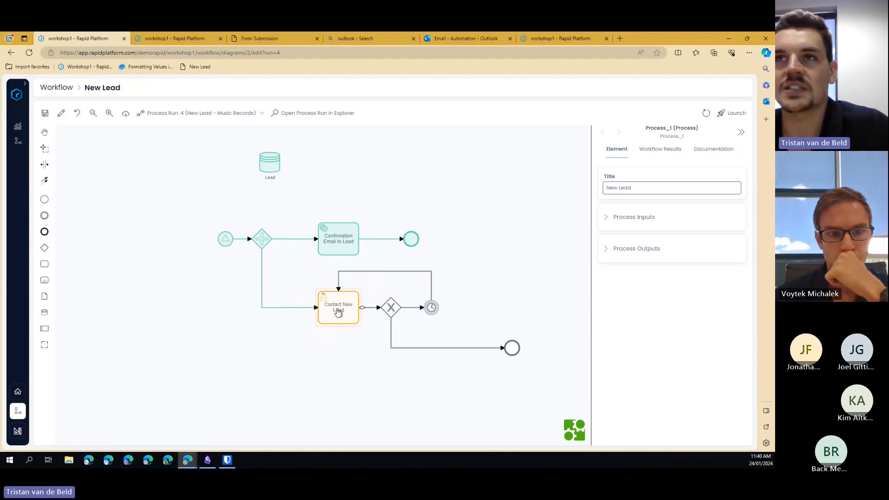
- Make the sequence flow from the exclusive gateway to the end event the Default Flow
click(391, 309)
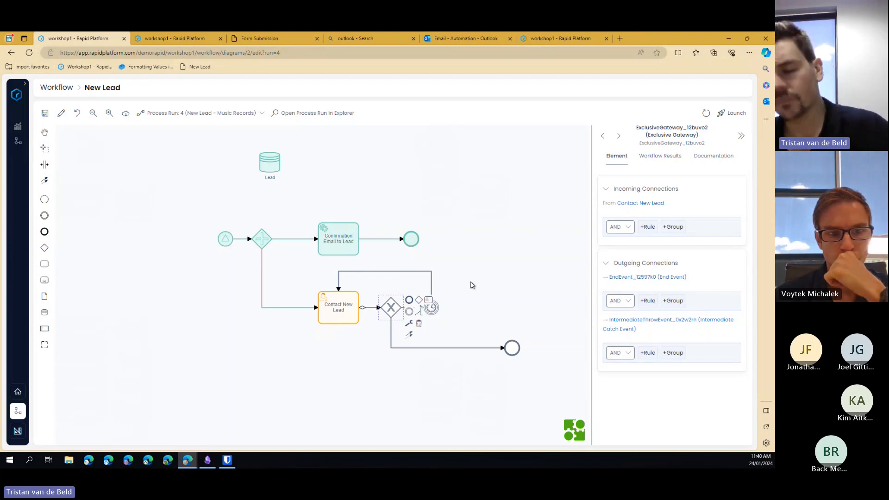
click(485, 285)
scroll(491, 285, down, 3)
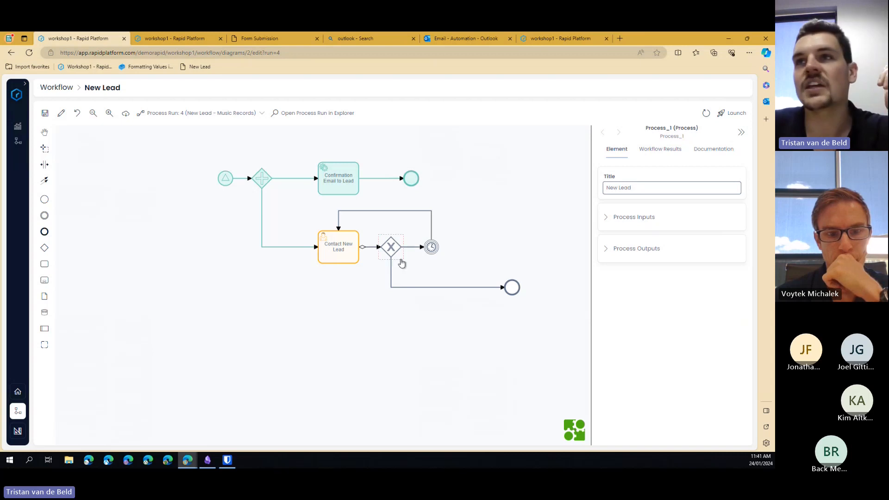
click(392, 271)
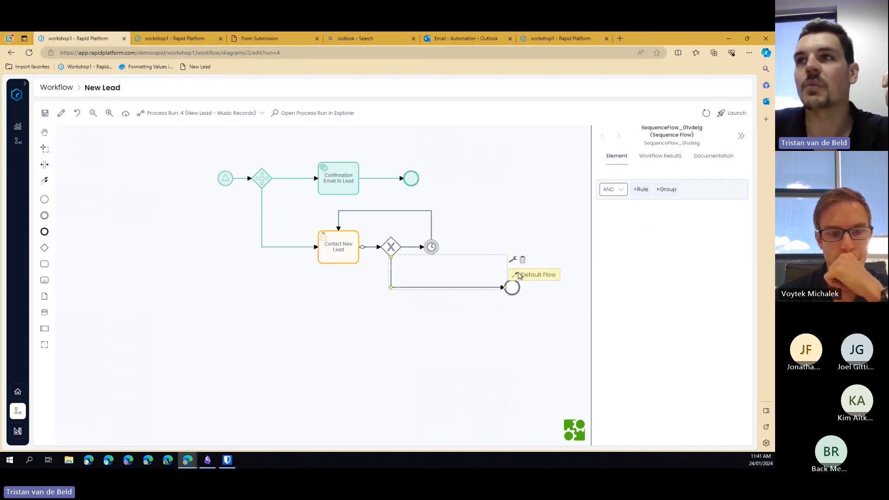
click(492, 229)
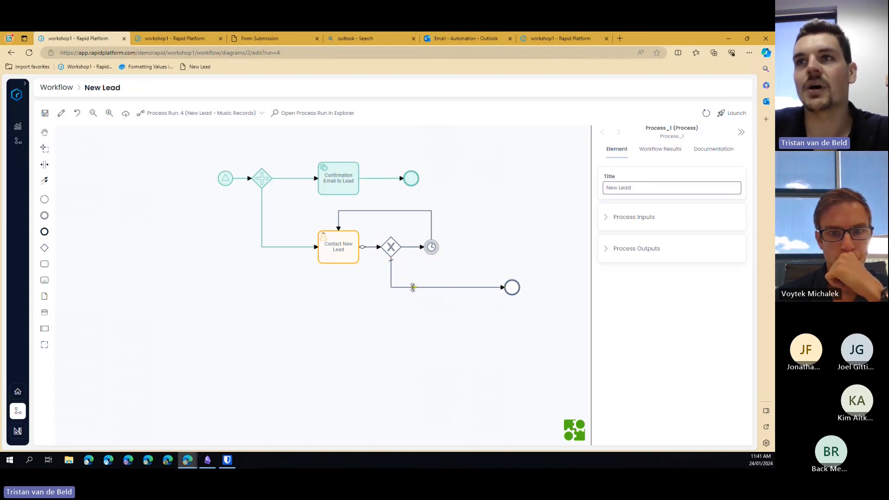
click(412, 288)
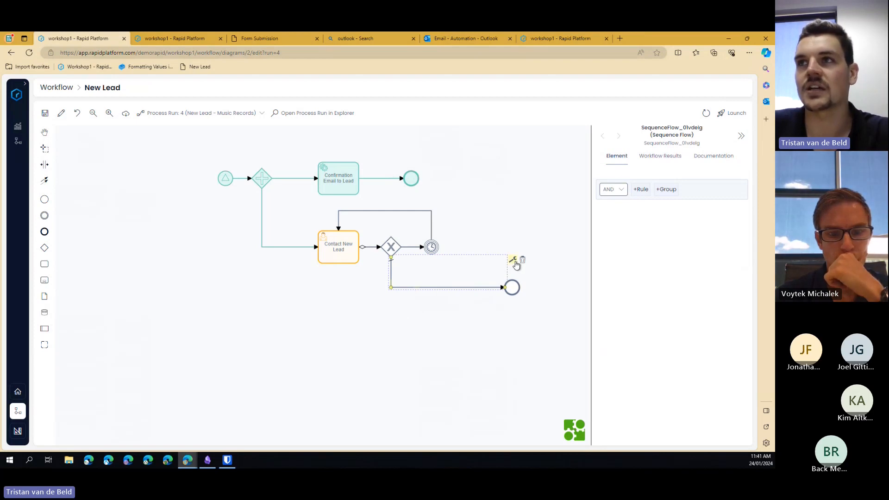
click(507, 212)
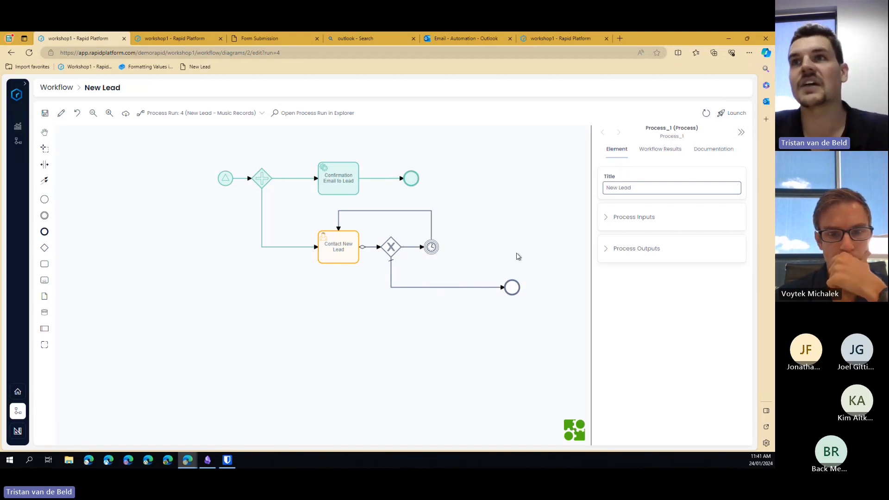
scroll(518, 257, up, 1)
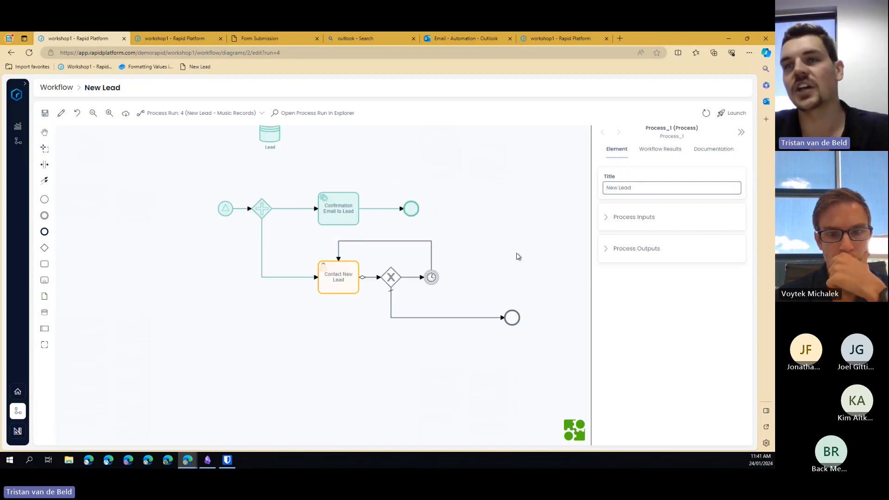
- Open the Music Records lead in the other workshop1 browser tab and examine the available Status options
click(174, 39)
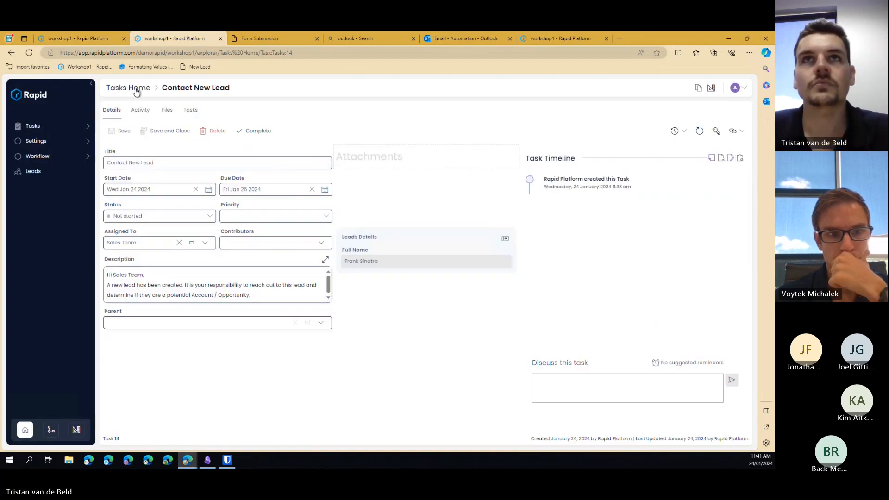
click(48, 172)
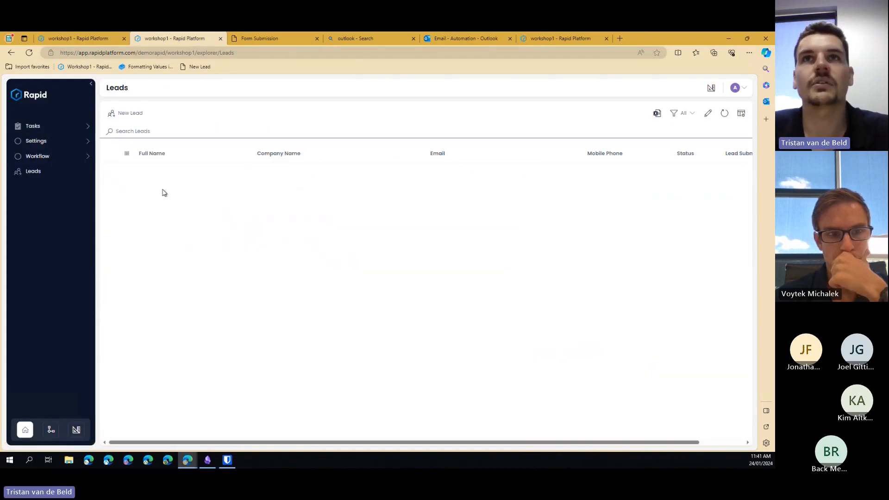
click(126, 171)
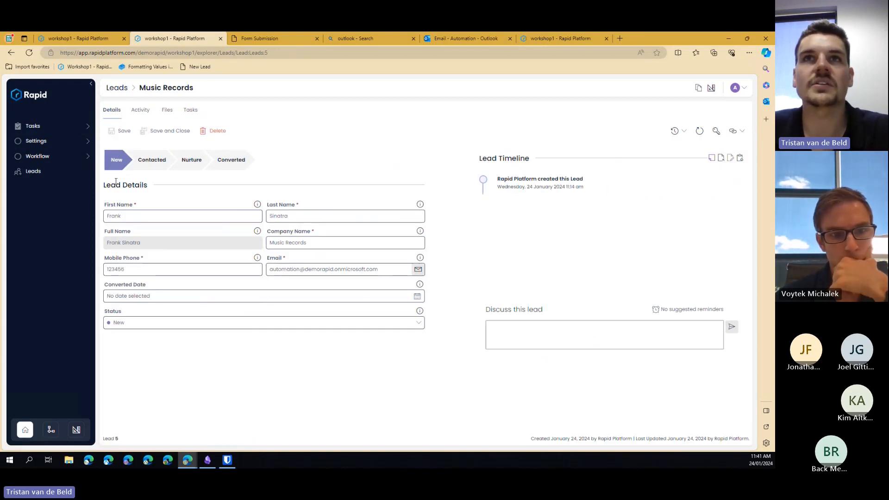
click(417, 324)
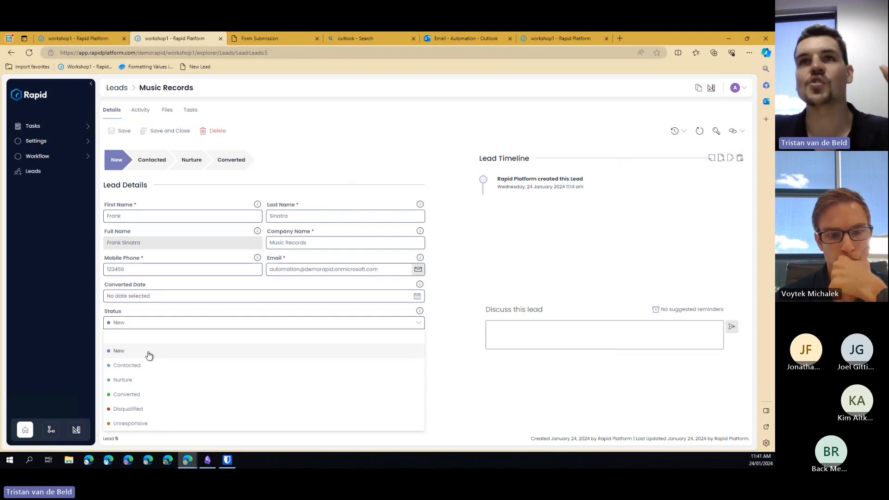
- Back in the New Lead workflow, add a rule on the Lead's Status to the exclusive gateway's outgoing connection to the timer event
click(86, 41)
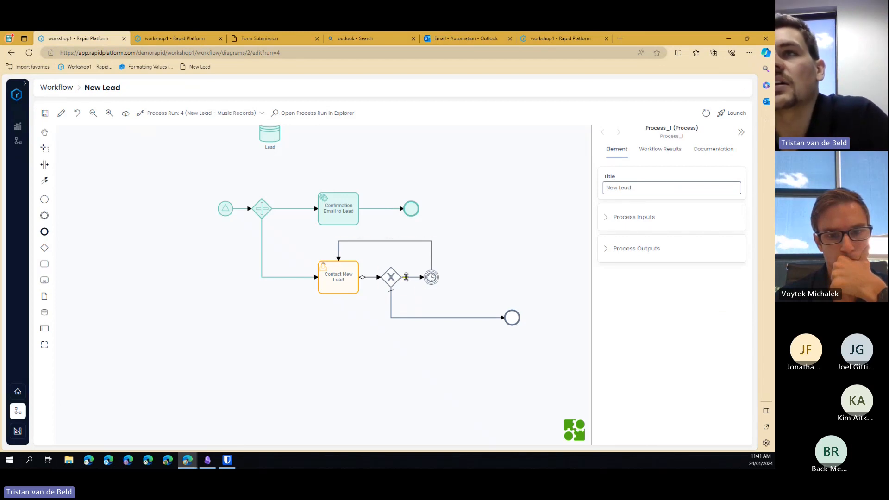
click(406, 277)
click(391, 280)
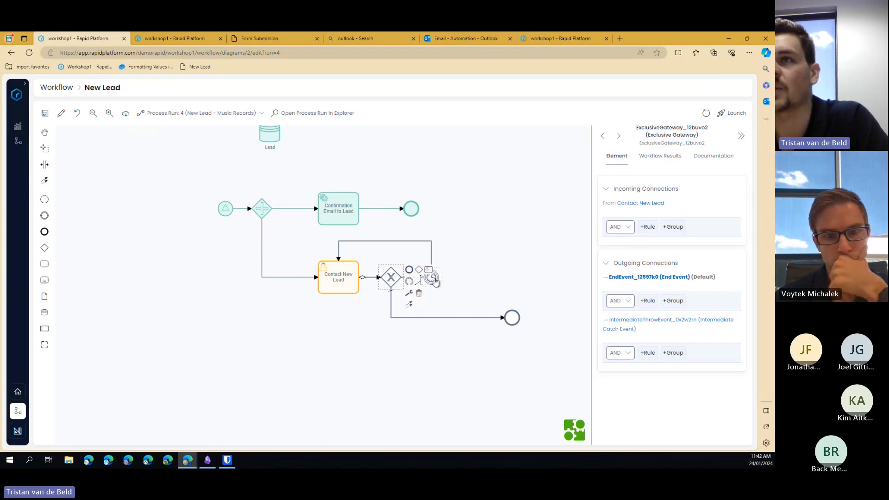
click(648, 353)
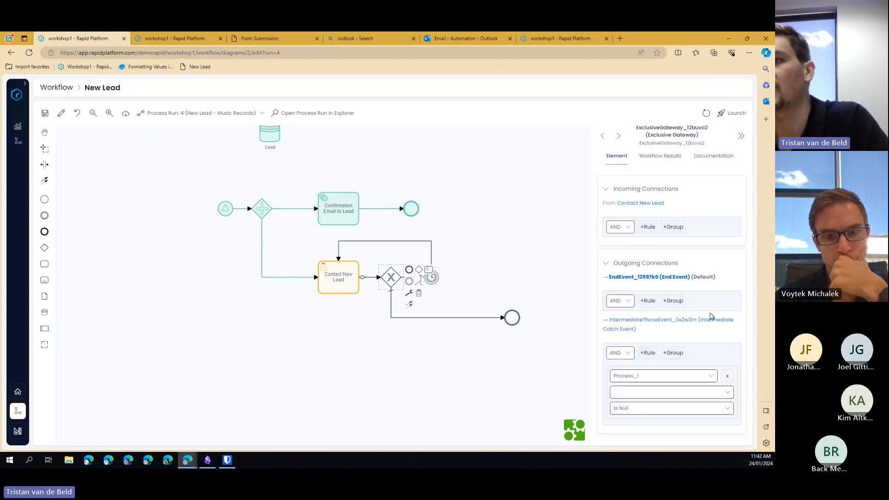
click(711, 376)
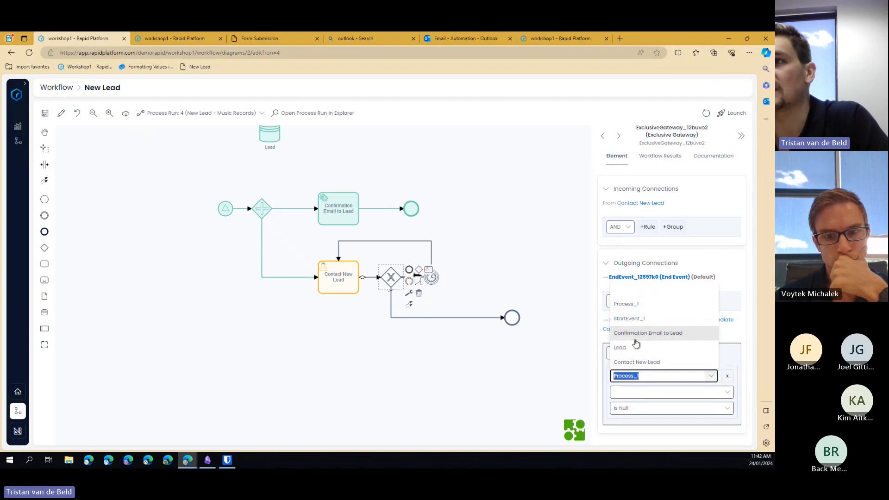
click(643, 352)
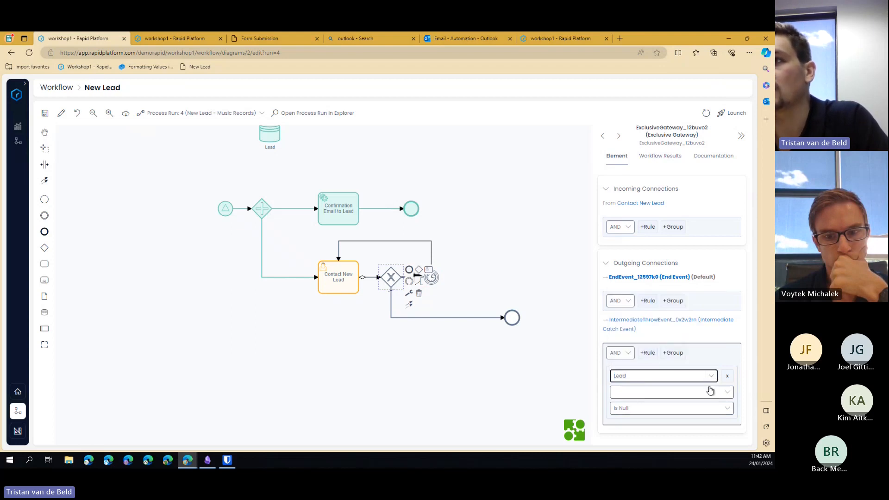
click(708, 392)
click(644, 363)
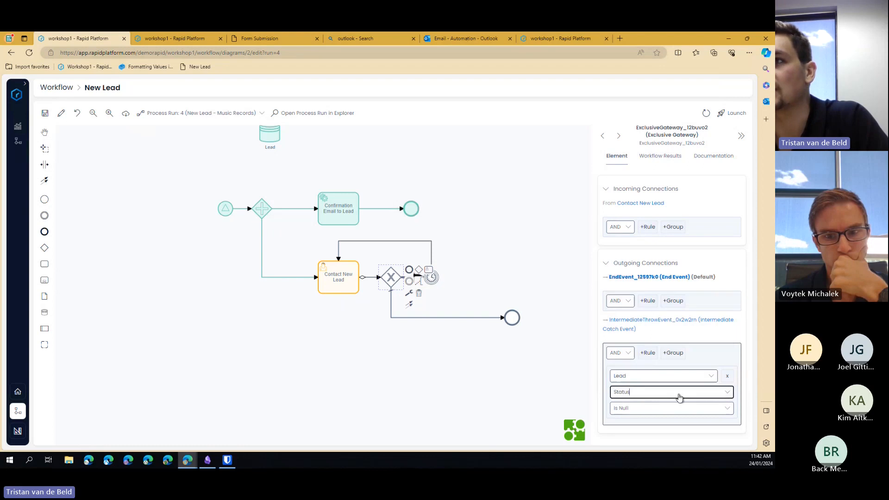
- Set the Status rule's operator to = and its value to New, and save the diagram
click(720, 410)
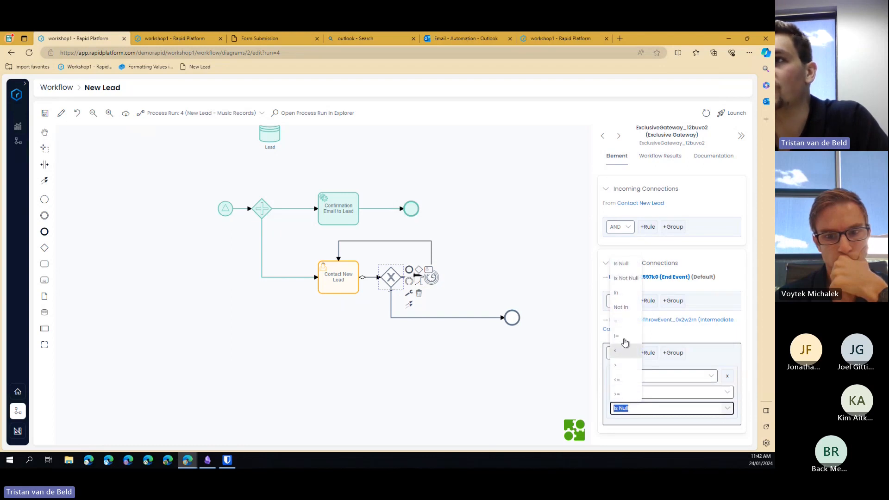
click(621, 322)
click(630, 422)
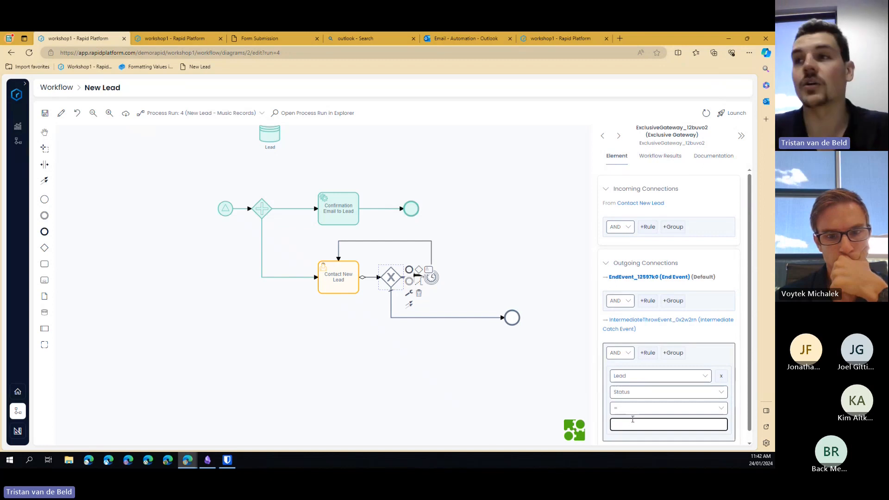
text(New)
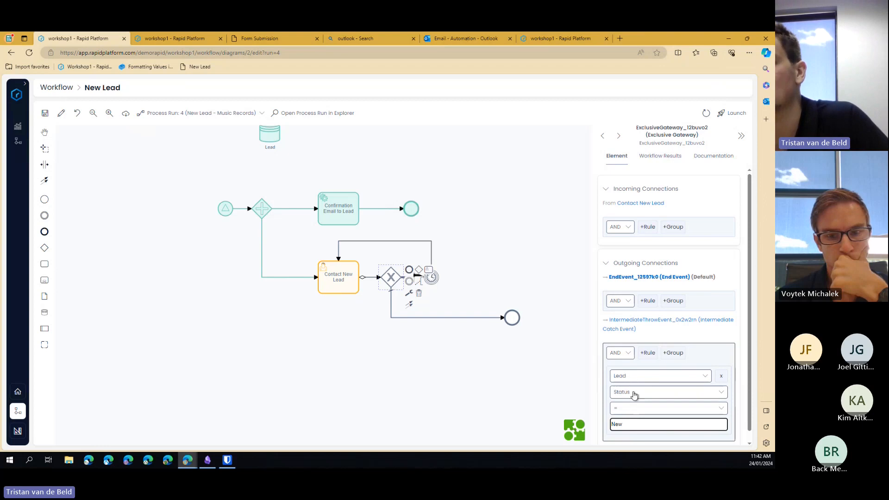
click(45, 113)
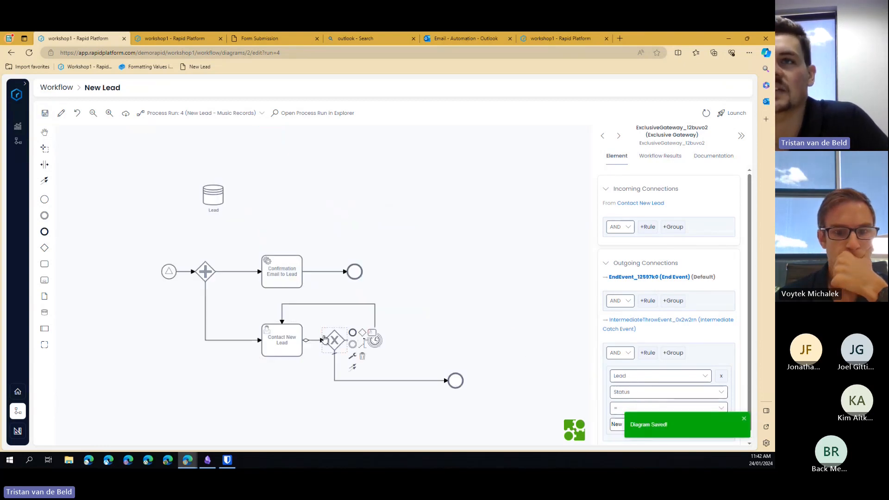
click(457, 314)
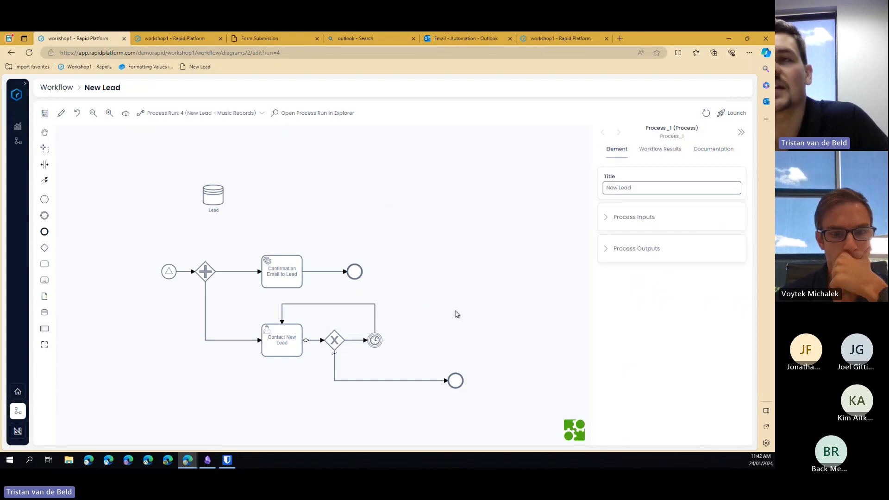
- Set the timer event's wait duration to 1 week and save the diagram
click(375, 340)
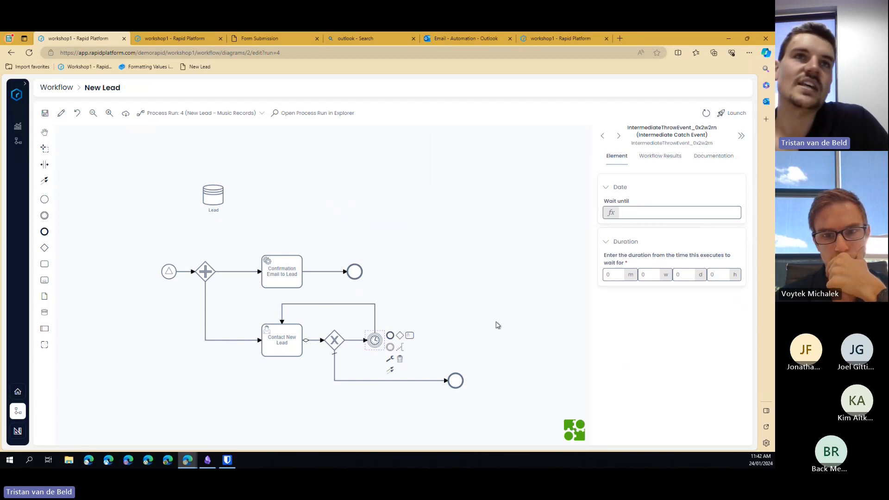
click(654, 274)
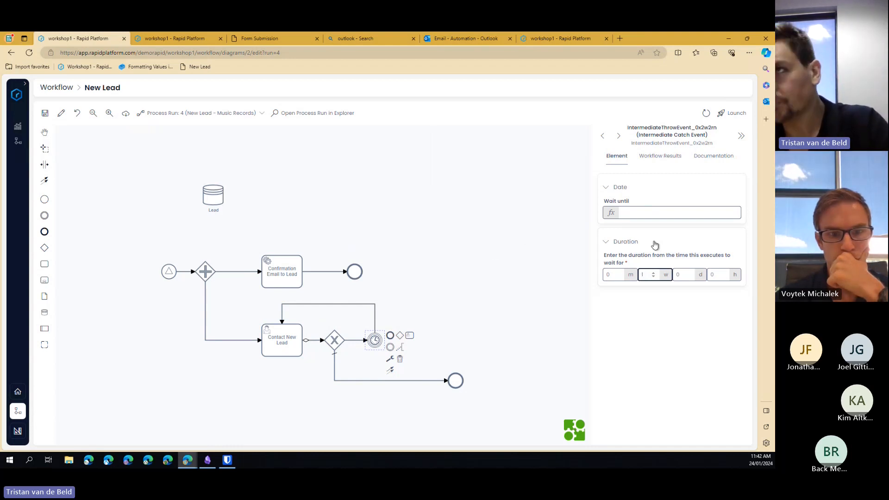
click(651, 212)
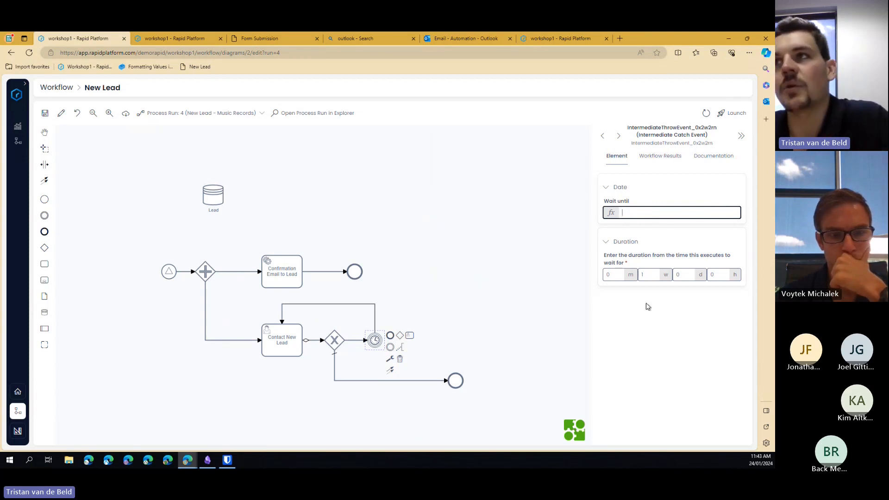
click(45, 113)
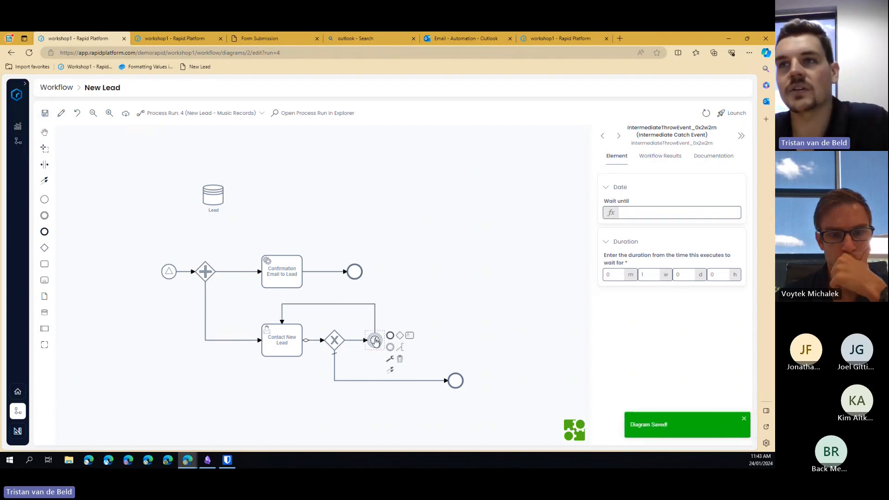
click(454, 266)
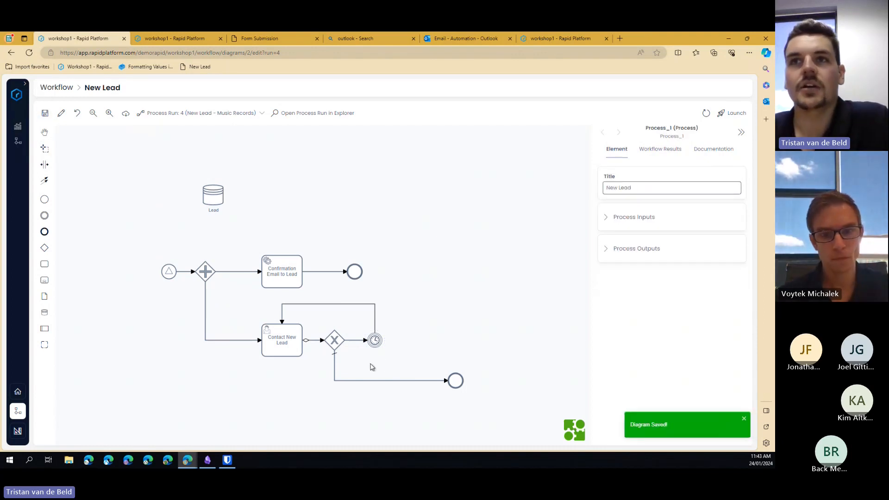
- Label the exclusive gateway "Was the lead contacted?"
scroll(369, 366, down, 1)
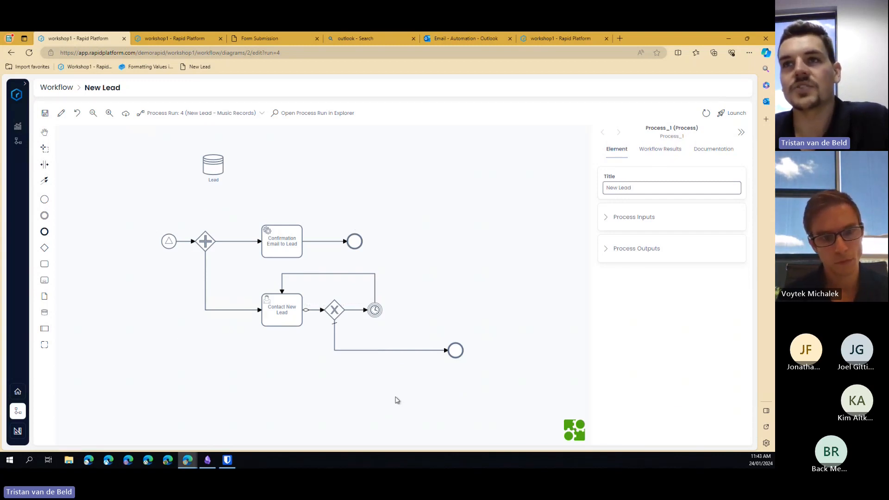
click(336, 314)
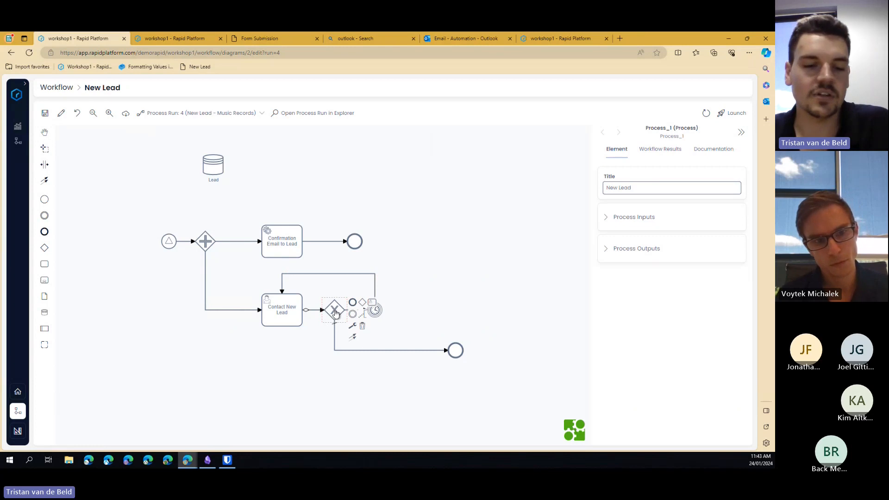
double_click(336, 313)
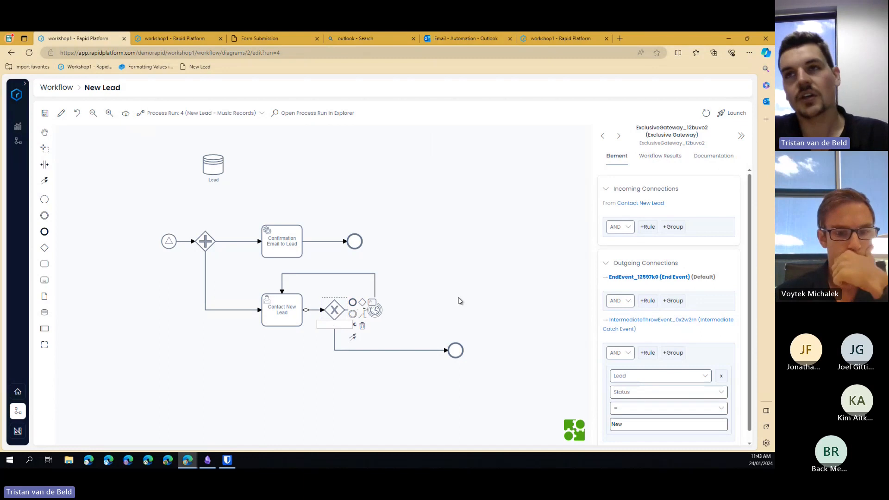
text(Was the)
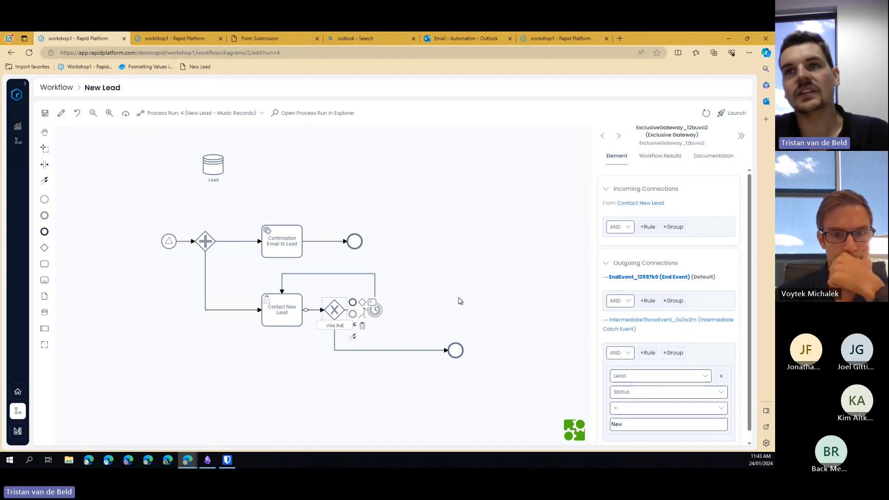
text( lead contacted?)
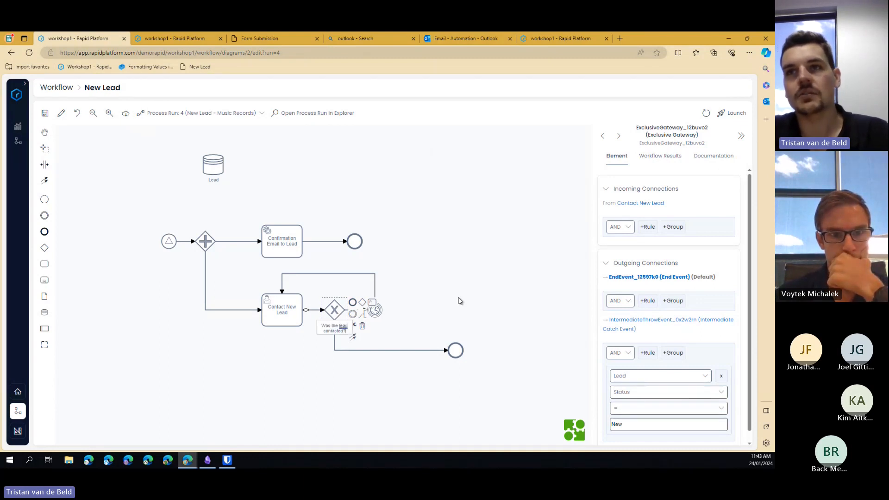
click(504, 260)
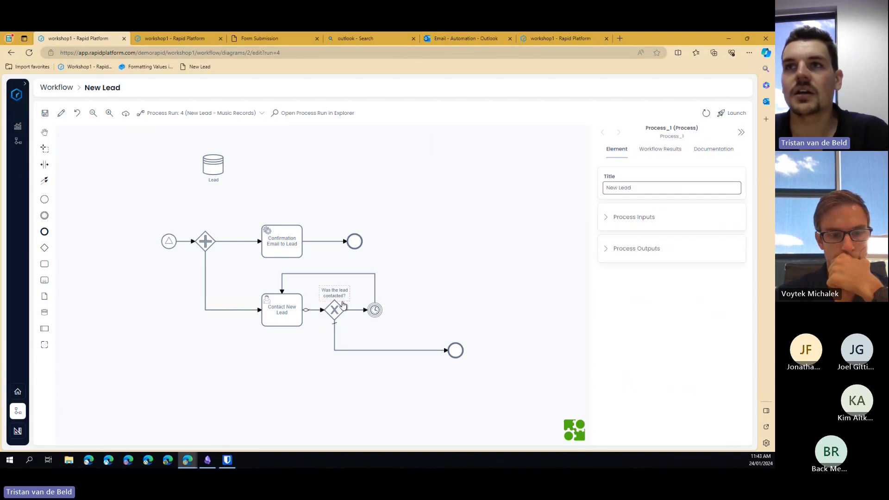
- Label the exclusive gateway's connection to the end event "Yes" and its connection to the timer event "No"
click(334, 333)
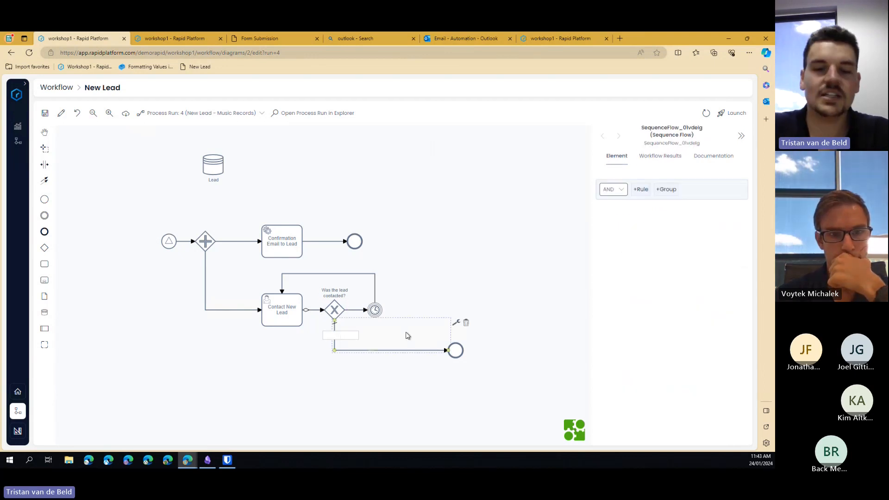
text(Yes)
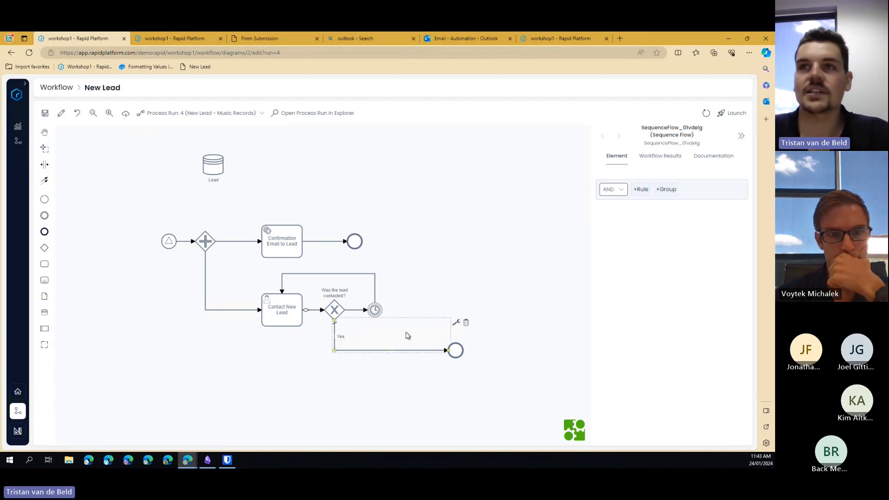
click(407, 306)
double_click(351, 310)
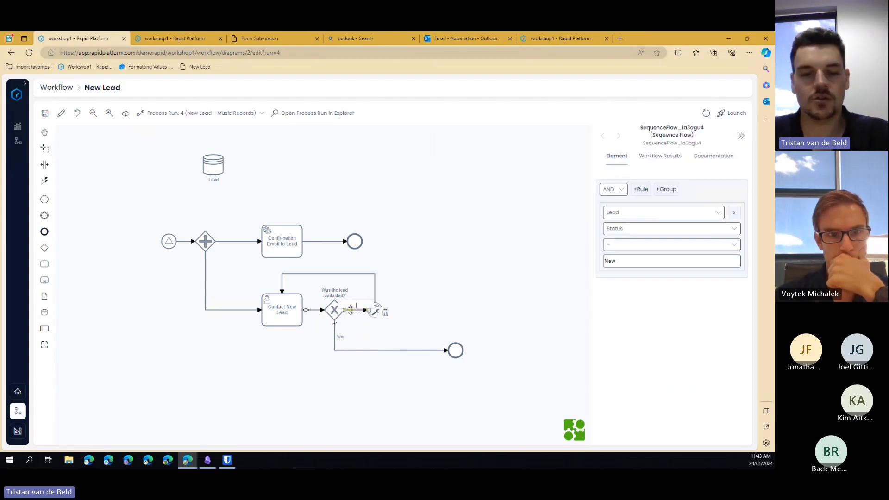
text(No)
key(Return)
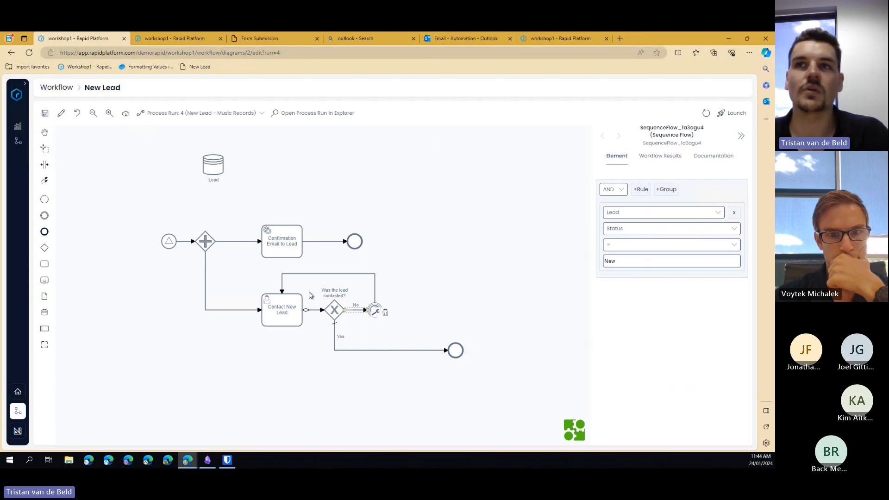
click(429, 281)
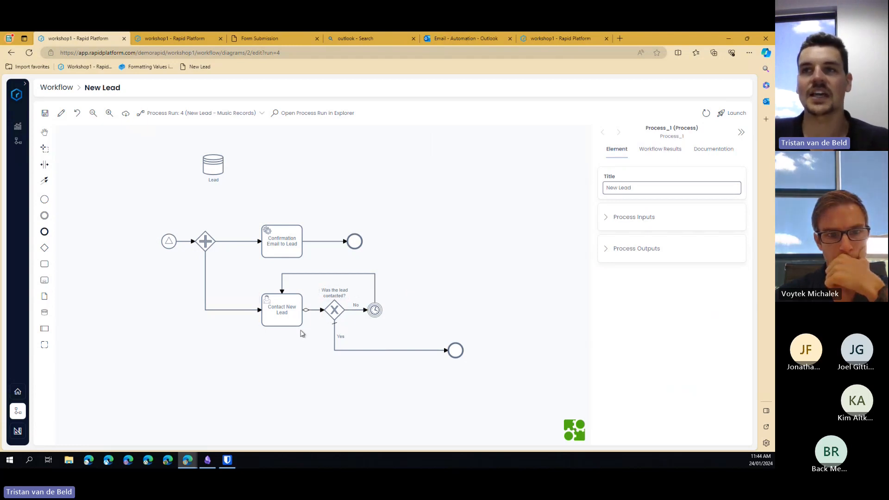
- Label the timer event after the gateway "1 Week"
click(376, 312)
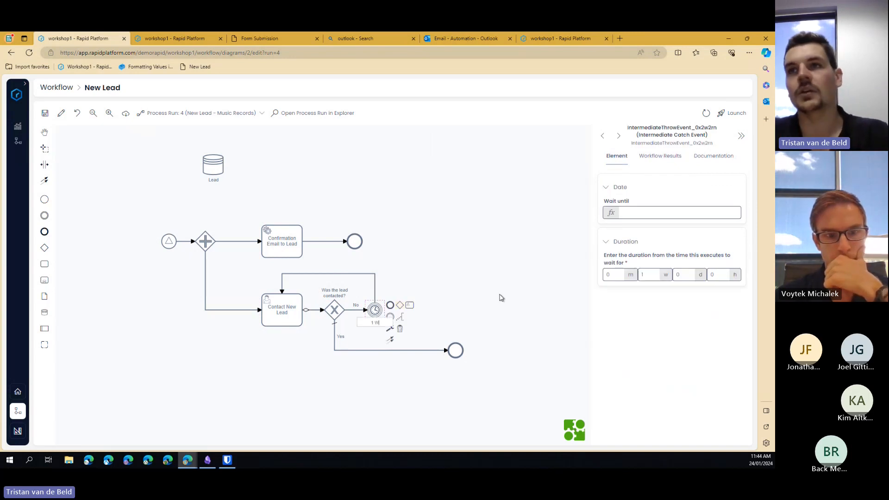
key(Return)
click(501, 297)
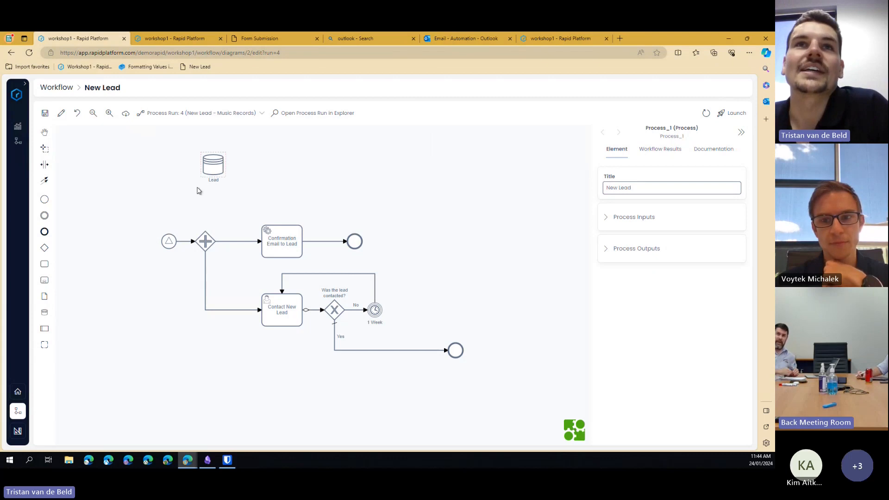
- Add a task in the empty area above the Confirmation Email to Lead branch and change its type to User Task
click(44, 264)
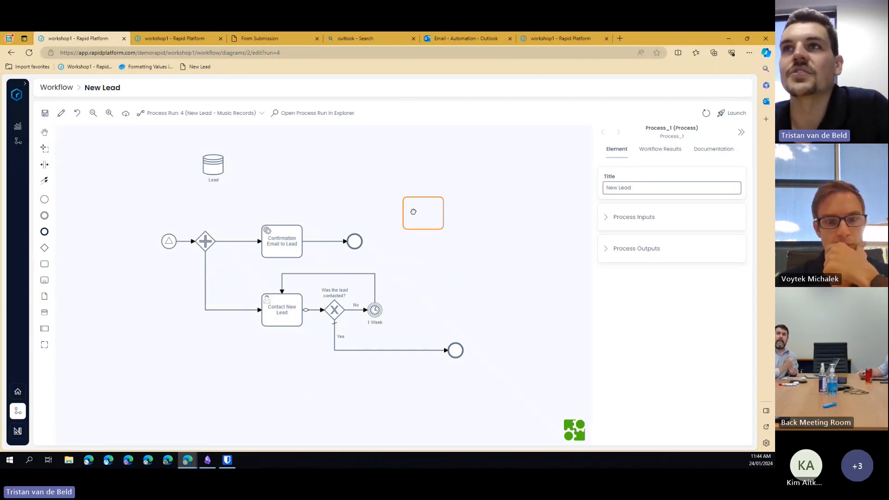
click(363, 181)
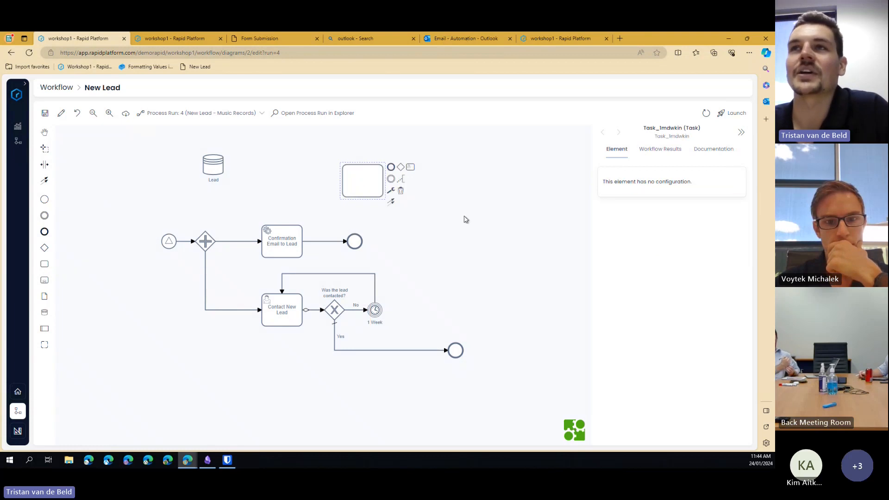
click(464, 218)
click(358, 189)
click(392, 190)
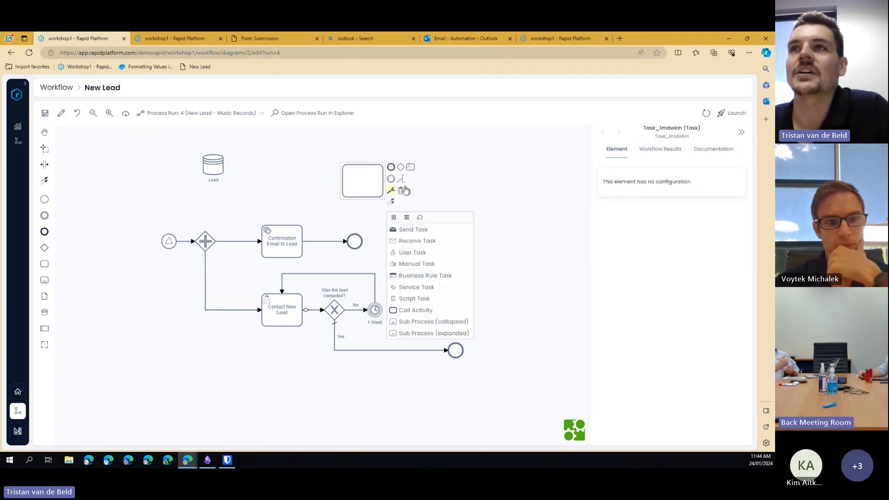
click(413, 252)
click(364, 189)
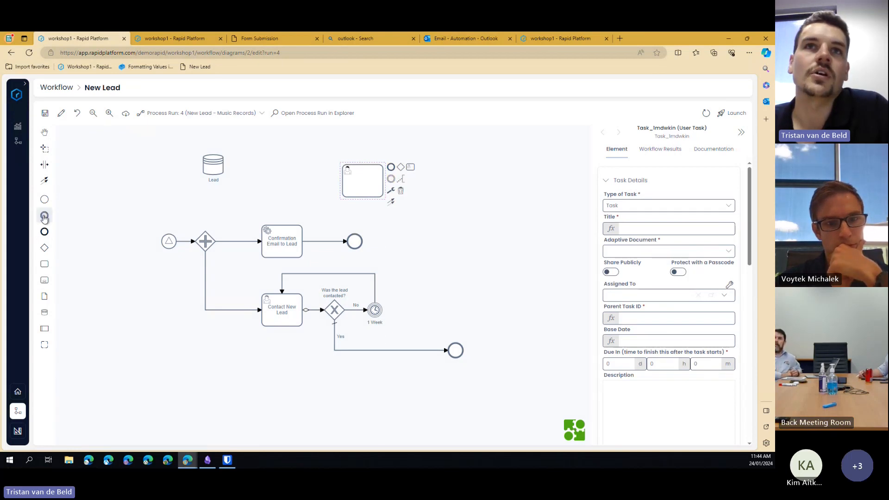
- Attach an intermediate event to the new user task's upper edge and change it to a Timer Boundary Event
click(133, 215)
click(371, 166)
drag(371, 170, 363, 165)
click(465, 271)
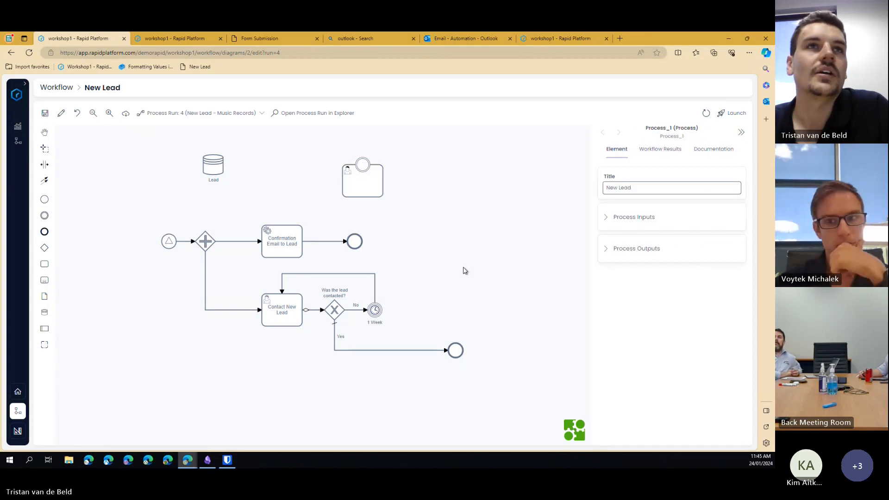
scroll(465, 271, up, 2)
click(369, 227)
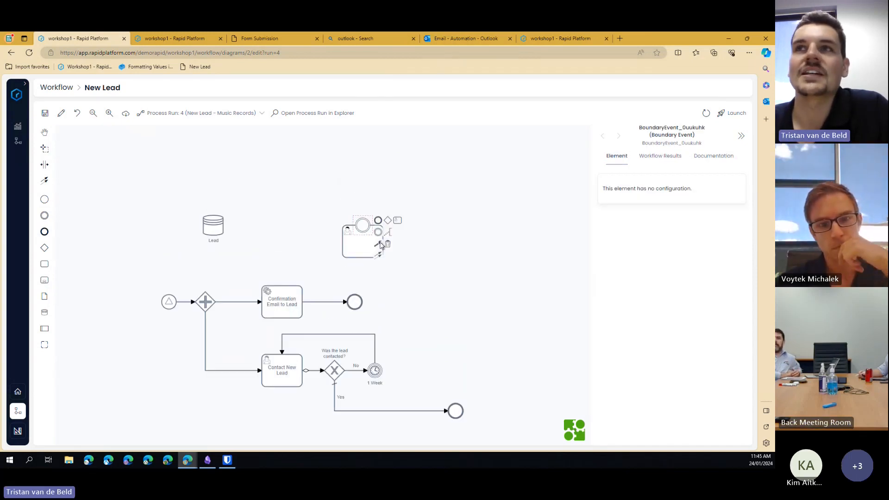
click(379, 244)
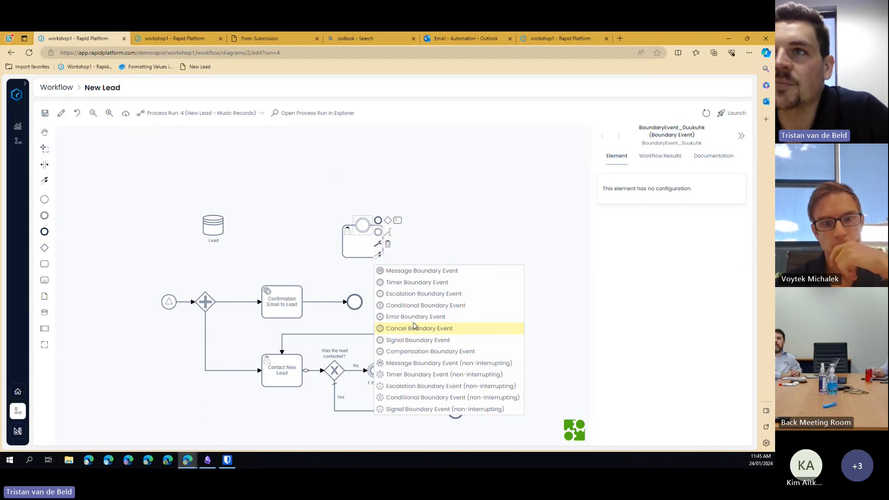
click(435, 283)
click(366, 255)
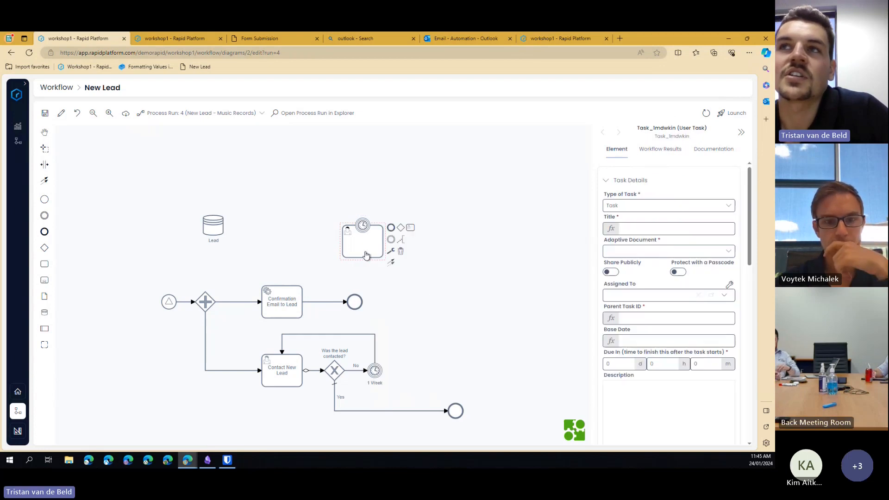
- Append a follow-on user task to the timer boundary event
click(363, 227)
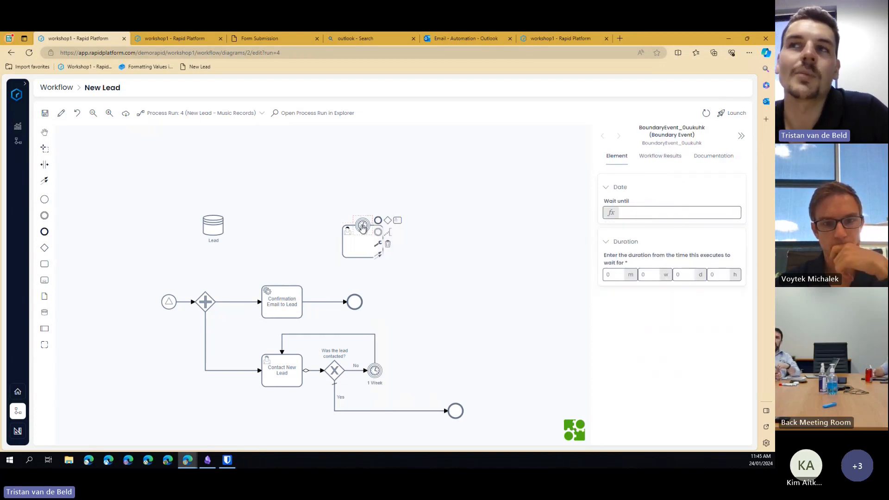
click(366, 255)
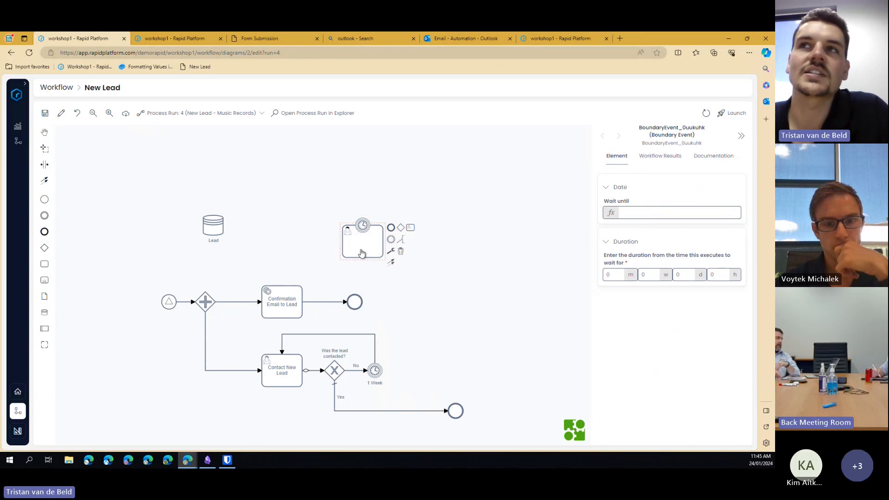
click(363, 226)
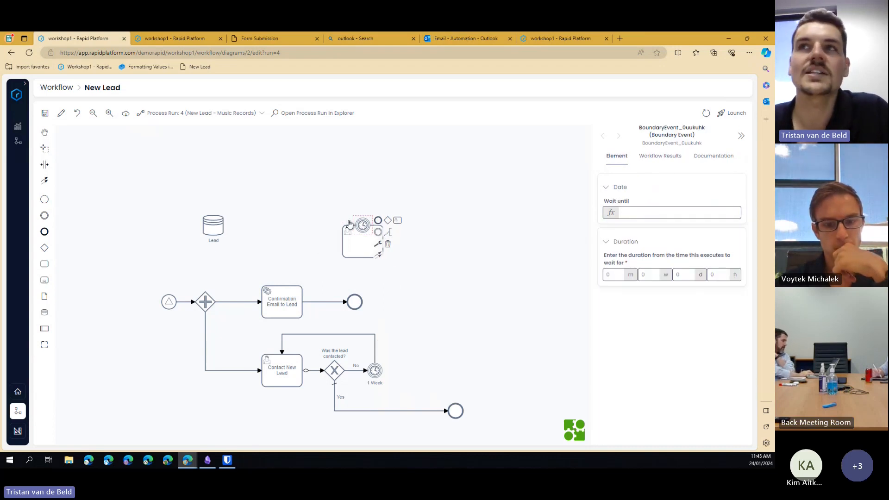
click(395, 205)
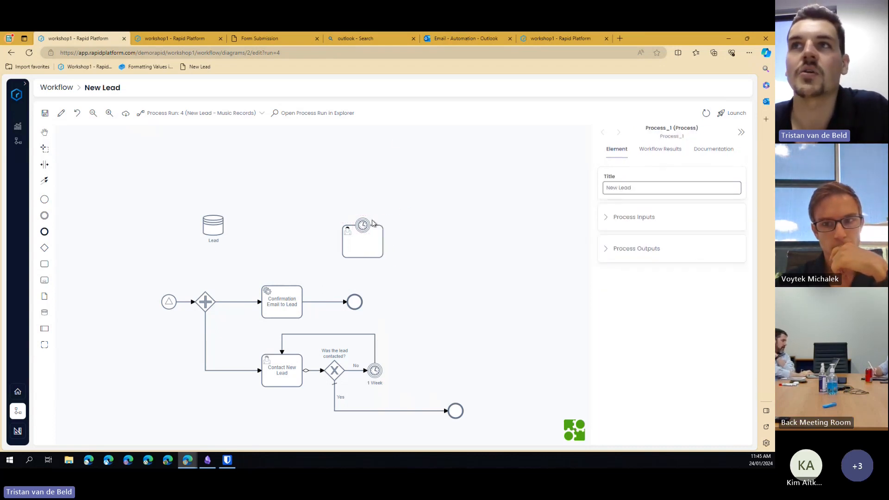
click(363, 226)
click(398, 221)
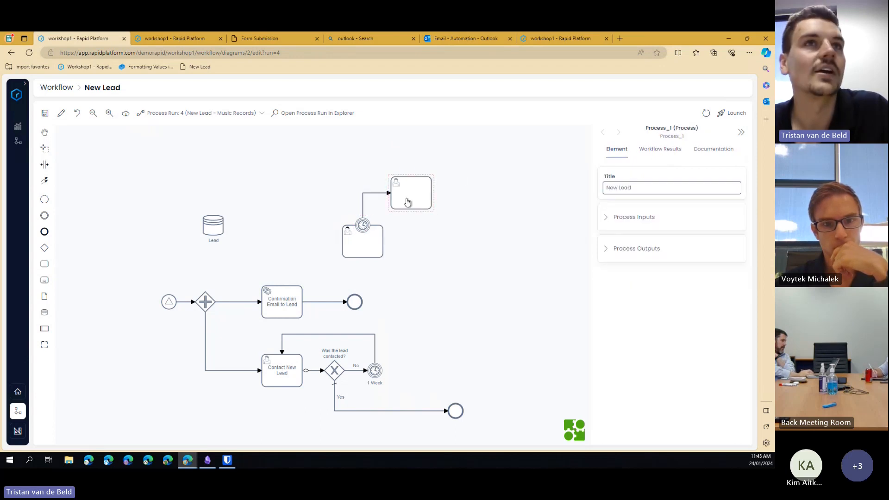
- Append an end event to the user task that carries the boundary timer
click(372, 254)
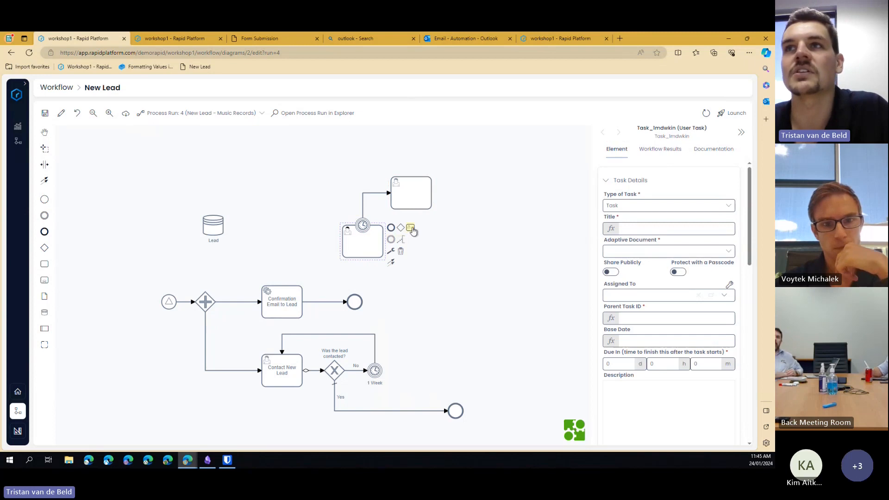
click(391, 227)
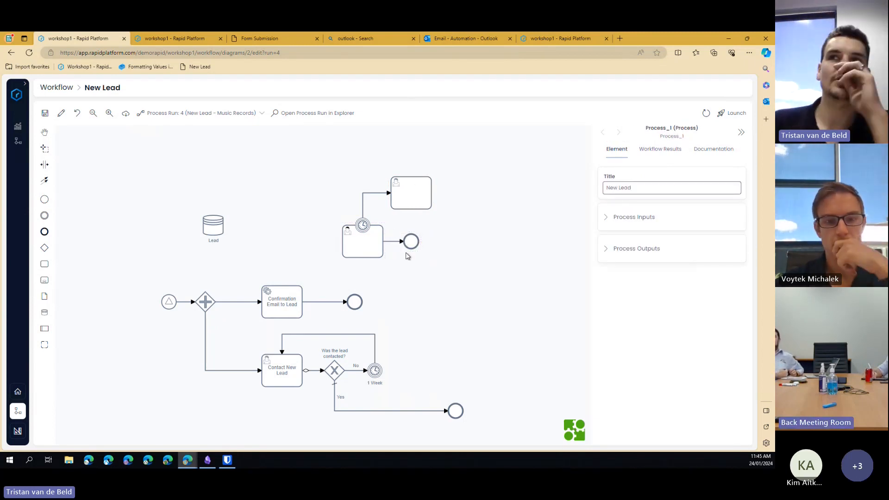
click(363, 227)
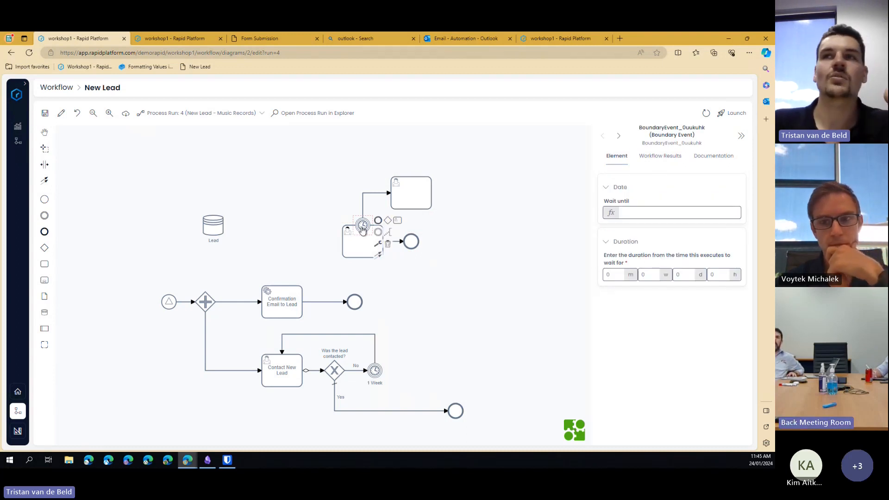
click(444, 218)
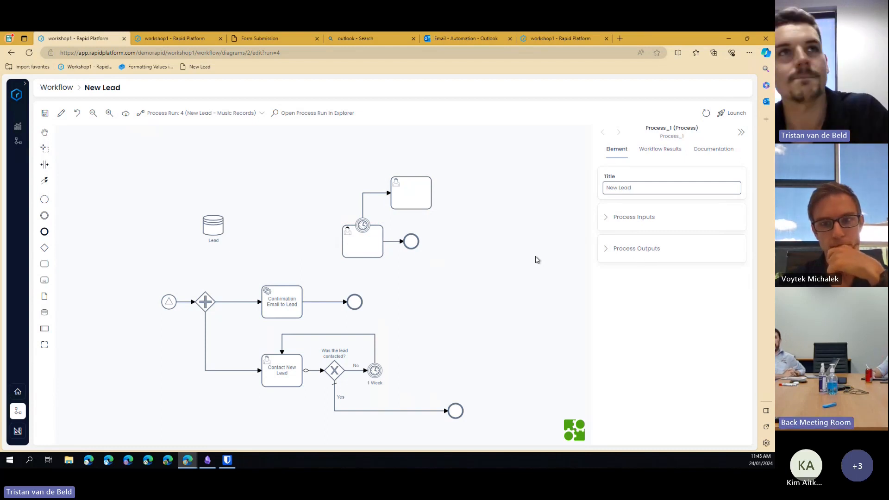
- Delete the example boundary timer, both unnamed user tasks and their end event from the diagram
click(364, 226)
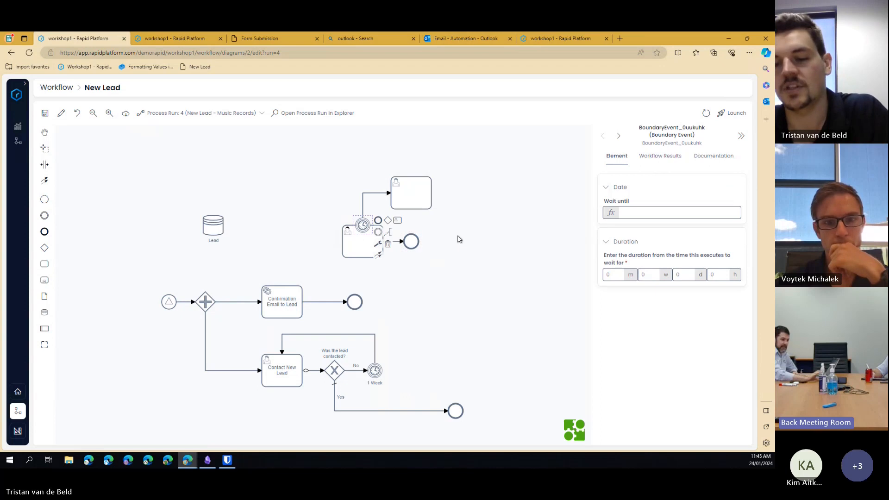
key(Delete)
click(346, 242)
key(Delete)
click(406, 244)
key(Delete)
click(431, 206)
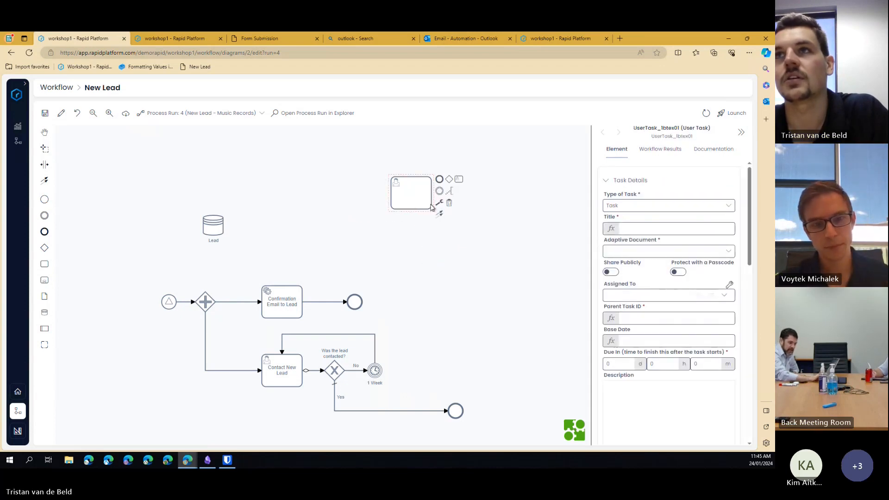
key(Delete)
- Save the New Lead diagram and refresh the display of process run 4
scroll(491, 250, down, 3)
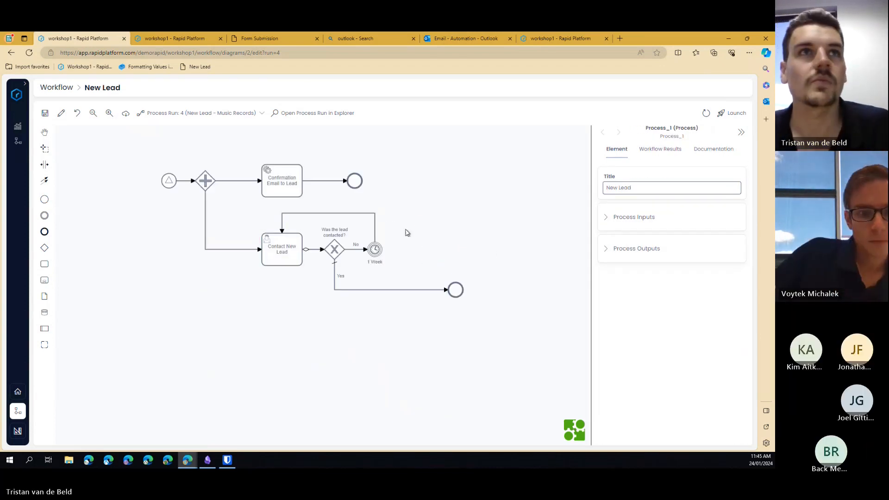
scroll(398, 239, up, 2)
scroll(166, 310, right, 2)
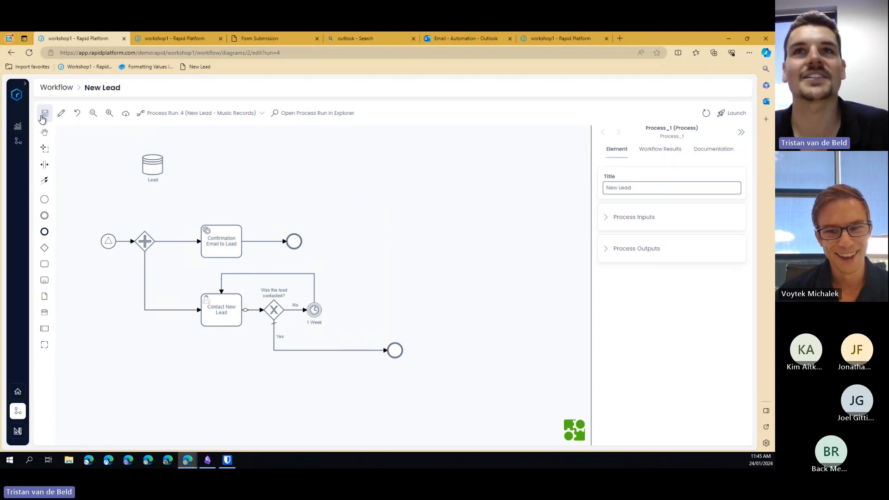
click(43, 116)
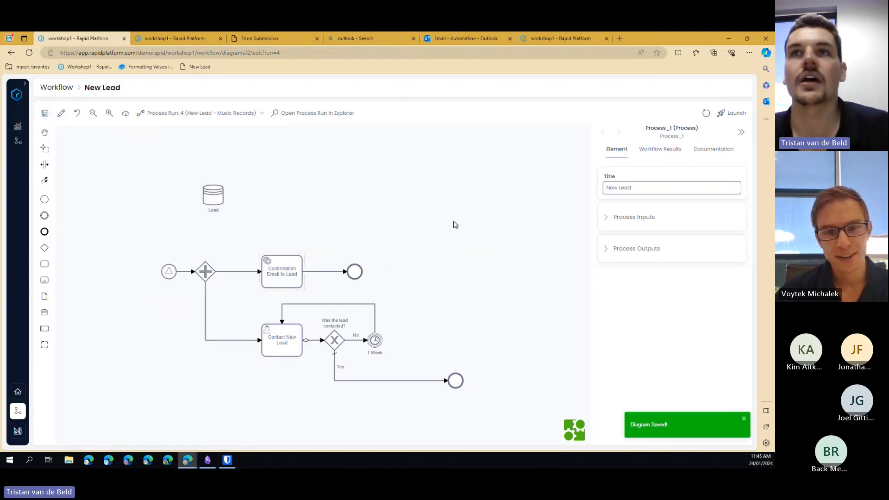
click(706, 113)
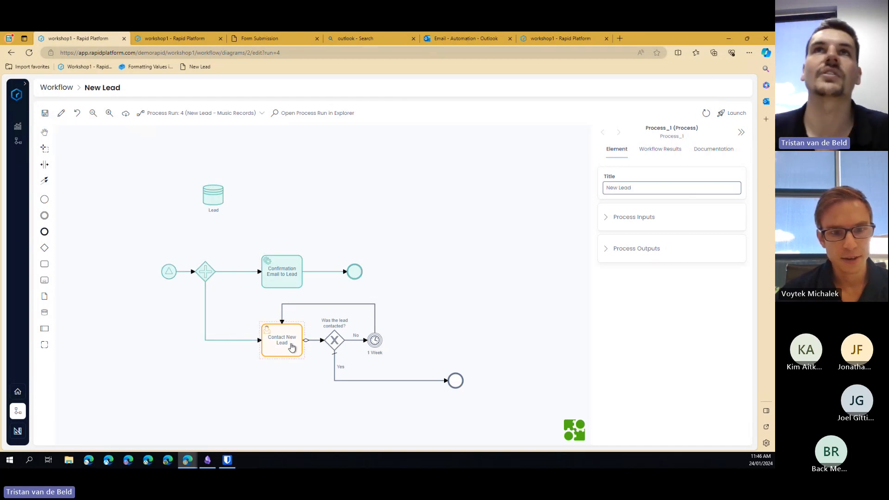
- In the explorer's Tasks Portal, open the Contact New Lead task and go to its linked Music Records lead
click(165, 38)
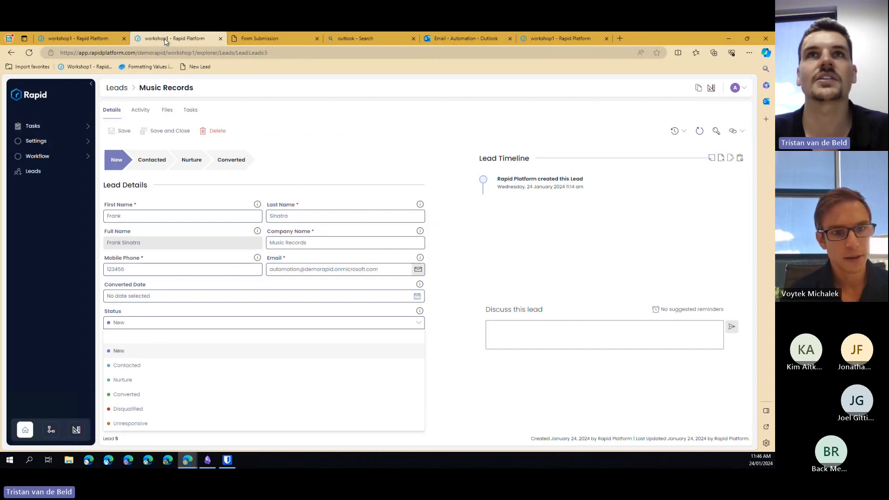
click(78, 126)
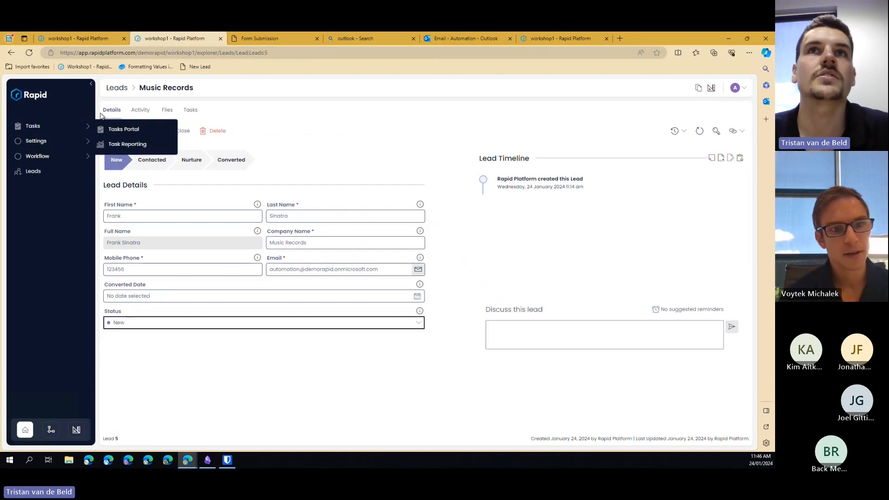
click(129, 129)
click(178, 187)
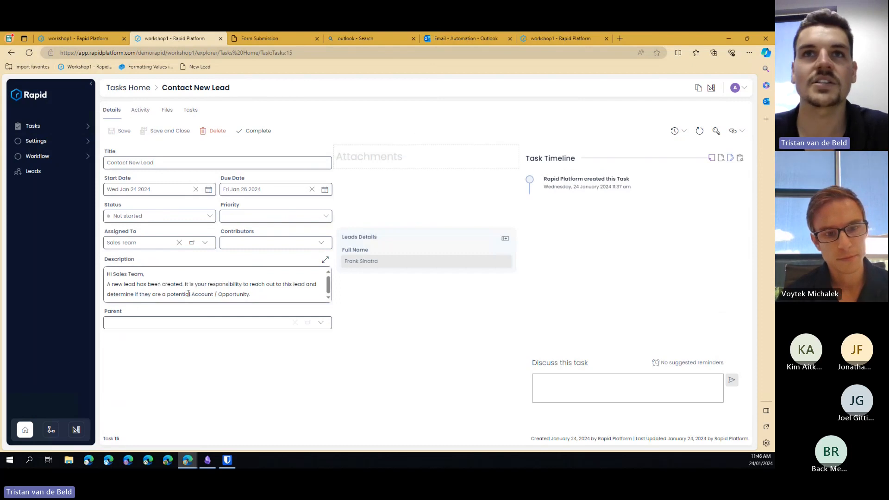
click(506, 239)
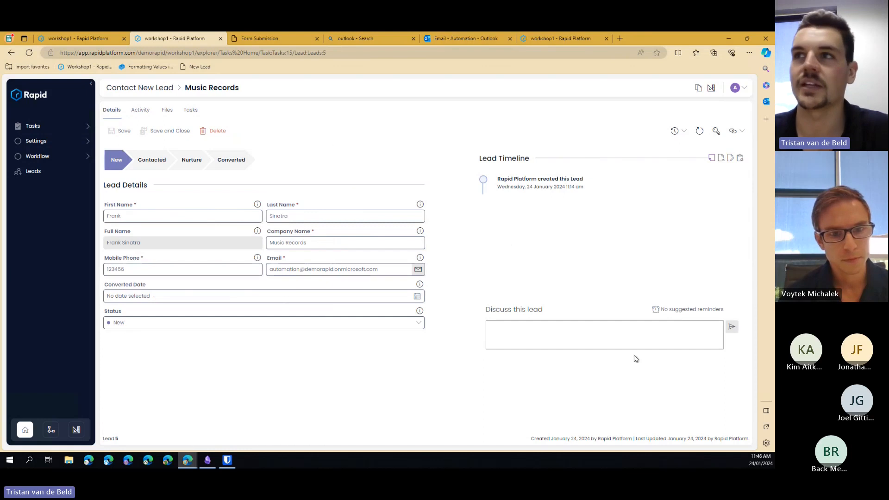
- Post the comment "I tried to contact the lead today however they did not pick up" on the Music Records lead
click(557, 332)
text(I tri)
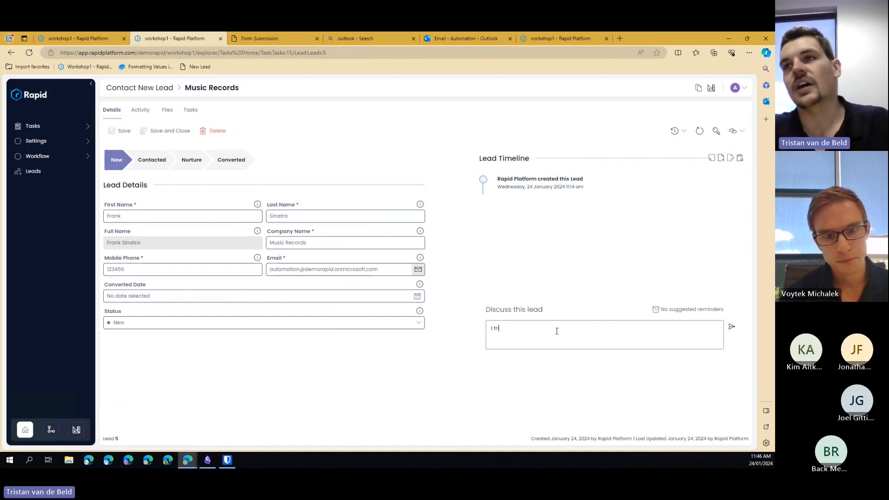
text(ed to contact the le)
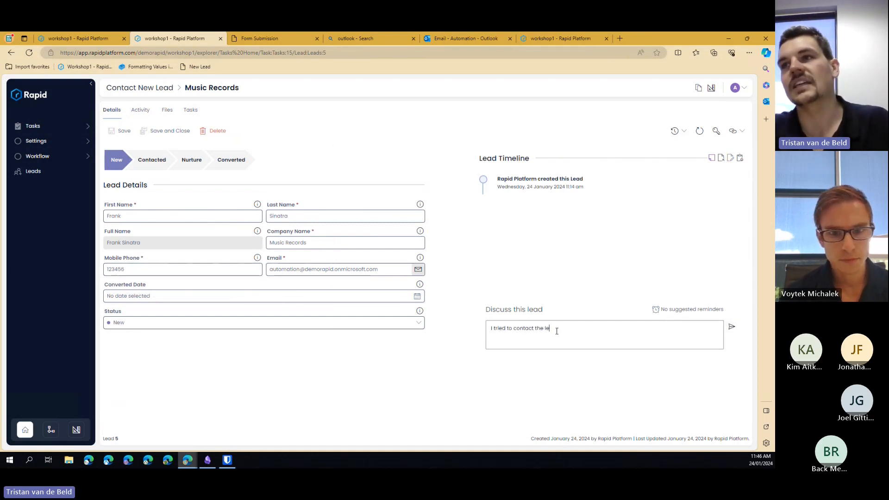
text(ad today however)
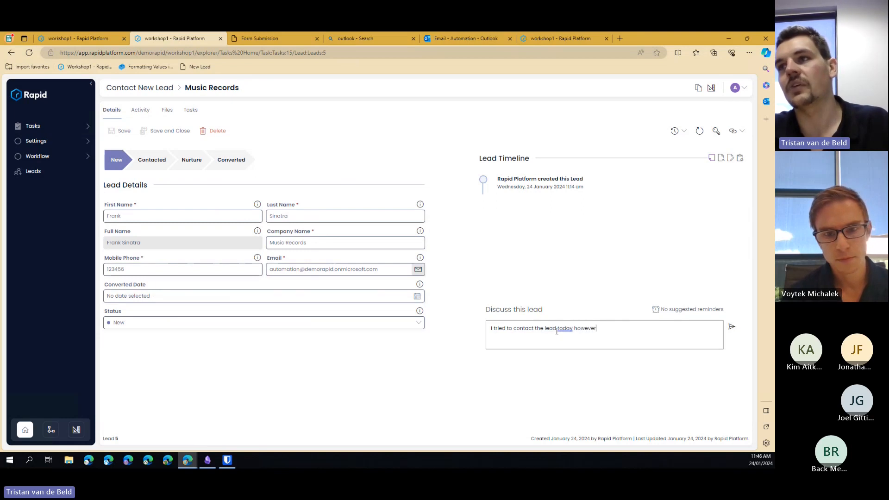
text( they did not pick up)
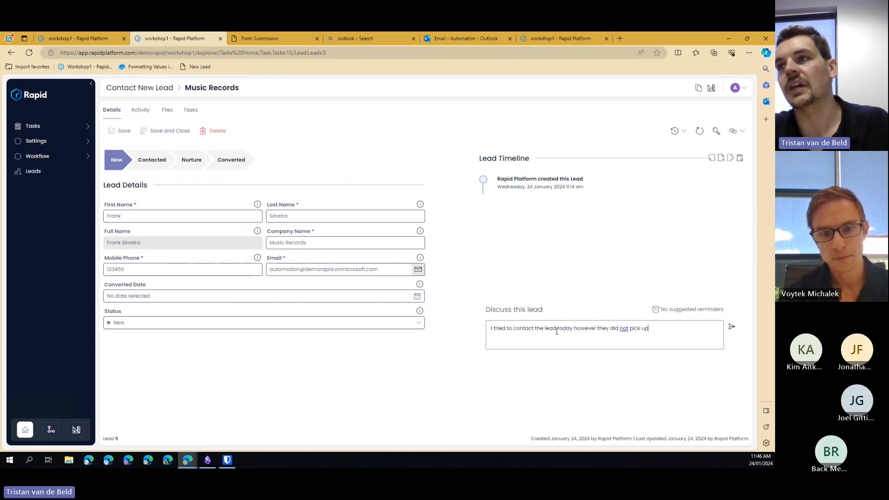
key(Return)
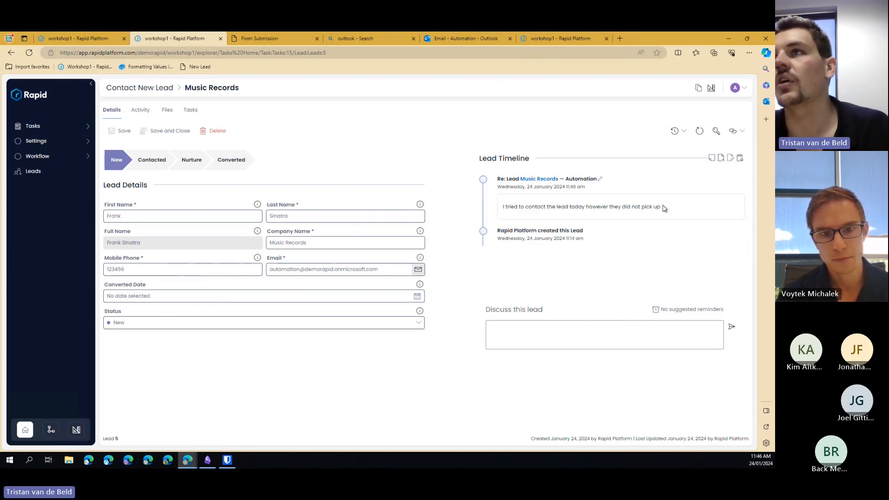
drag(666, 207, 507, 207)
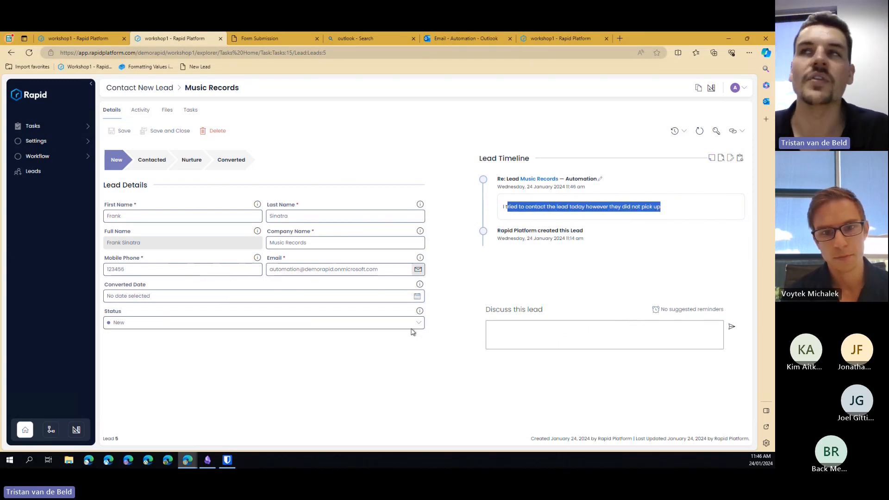
click(579, 207)
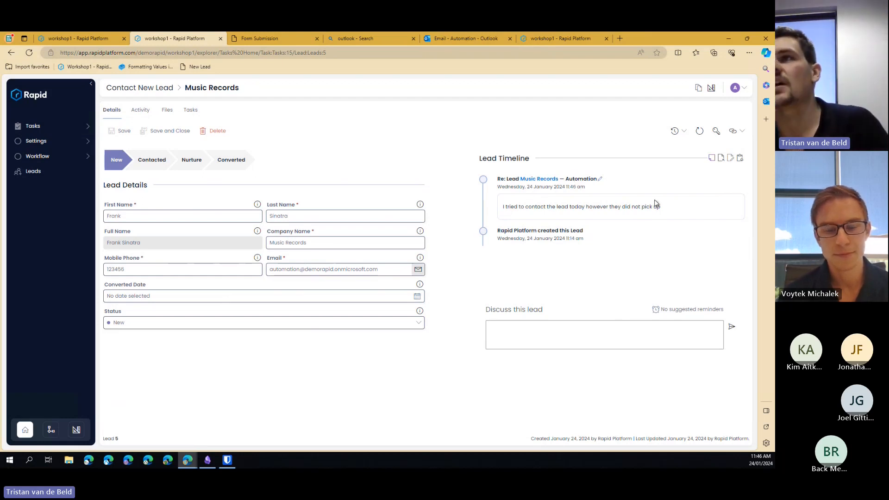
drag(672, 210, 565, 208)
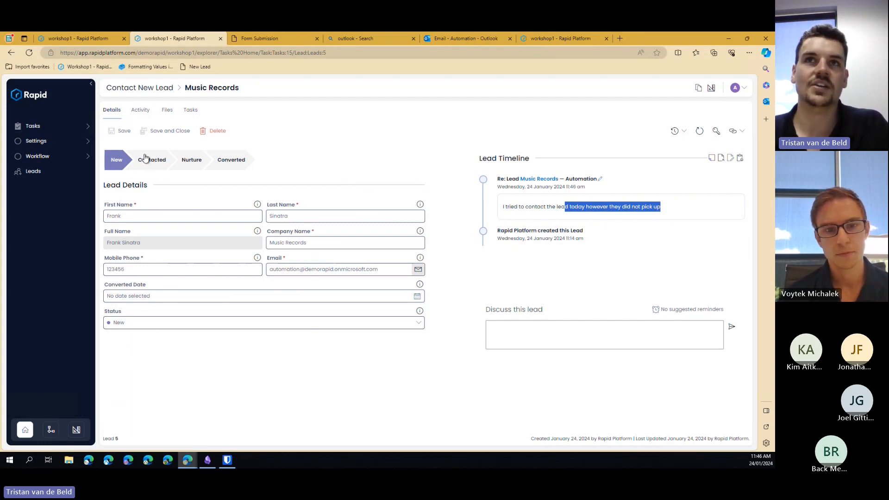
- Complete the Contact New Lead task with the lead's status left at New, and refresh process run 4 in the New Lead diagram
click(150, 90)
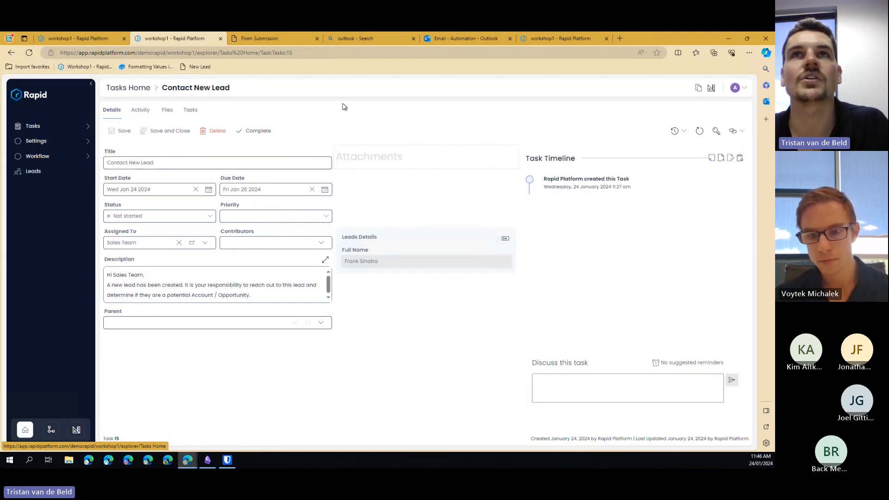
click(269, 131)
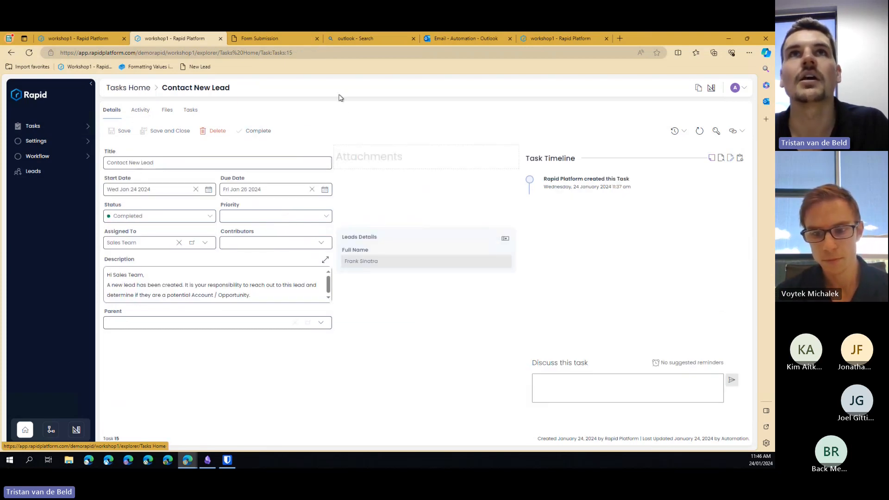
click(95, 39)
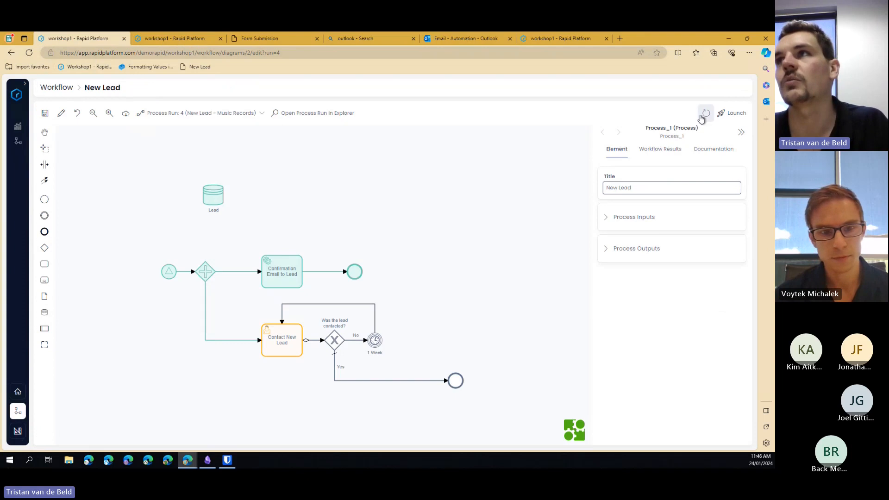
click(706, 113)
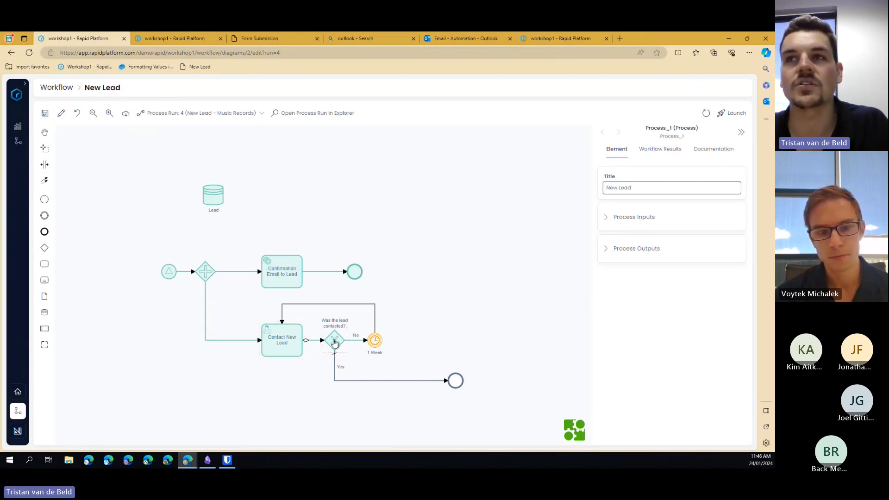
- Review the conditions of the "Was the lead contacted?" gateway and skip the 1 Week timer's wait in process run 4
click(326, 348)
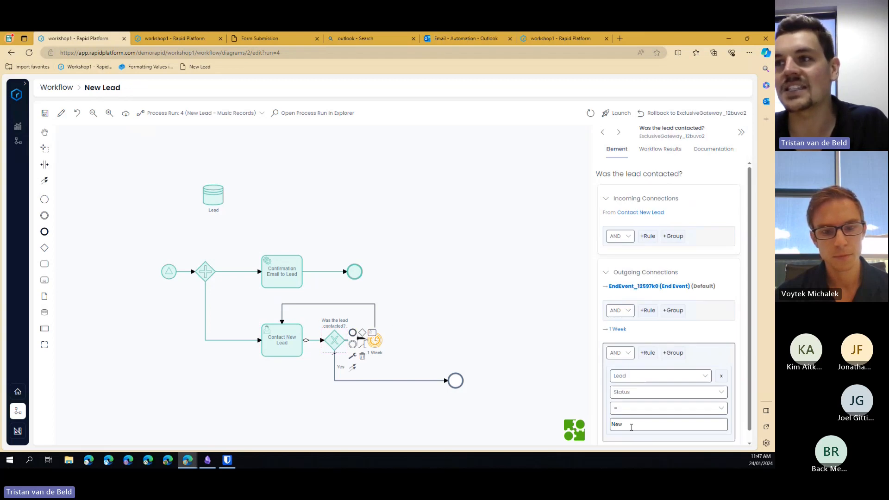
click(353, 335)
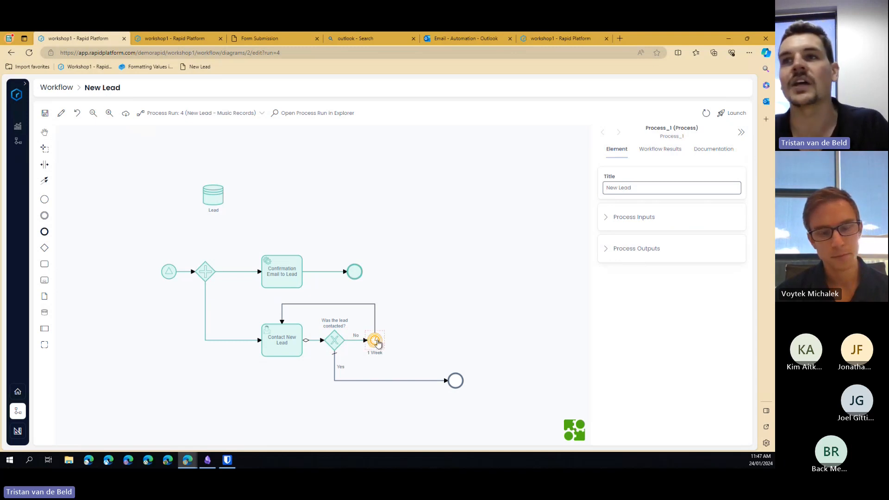
click(374, 340)
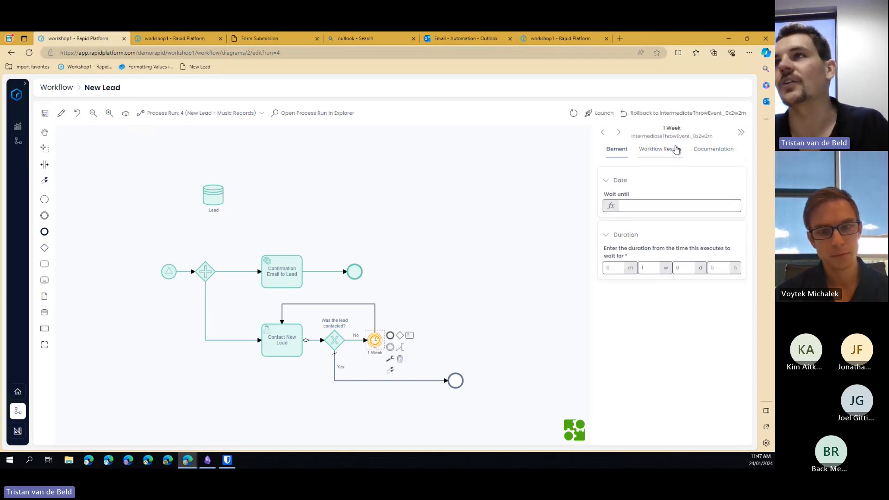
click(675, 150)
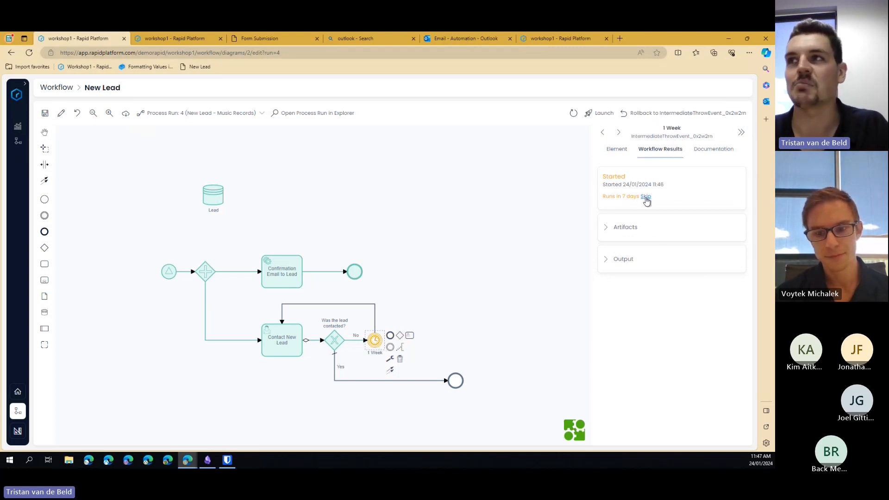
click(646, 198)
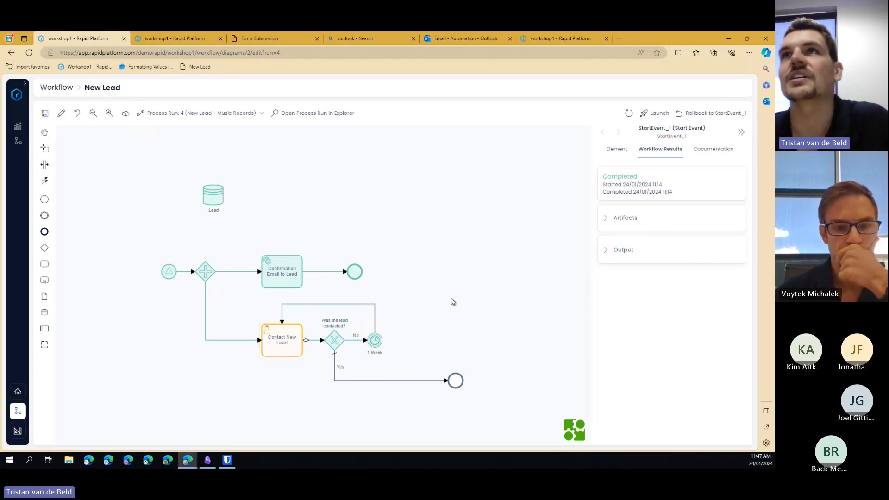
click(282, 342)
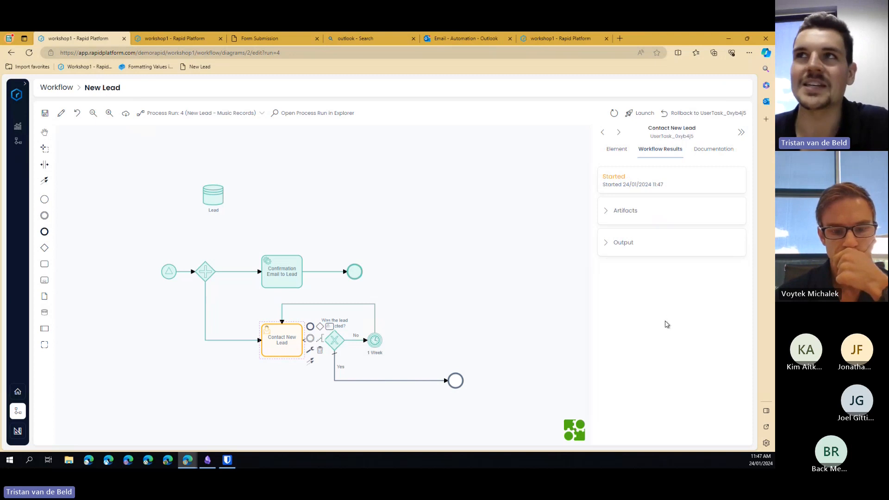
- In the explorer's Tasks Portal, open the newly created Contact New Lead task and go to its linked Music Records lead
click(161, 40)
mouse_move(51, 126)
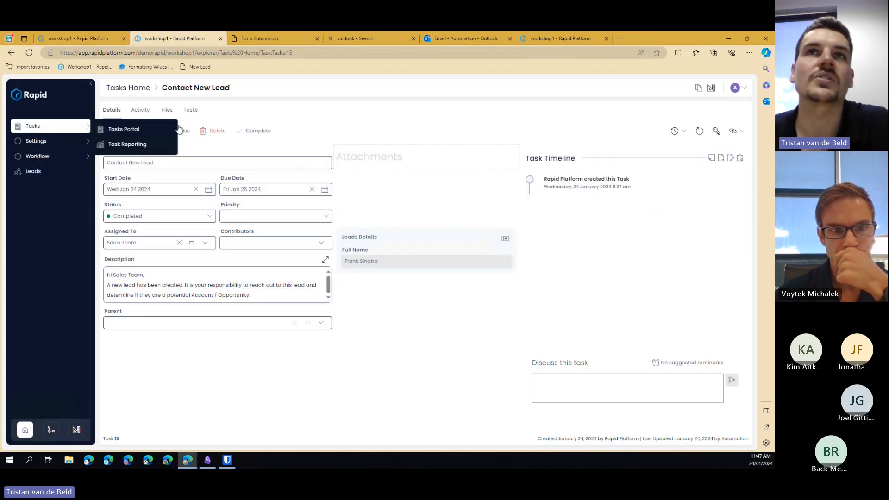
click(175, 129)
click(182, 199)
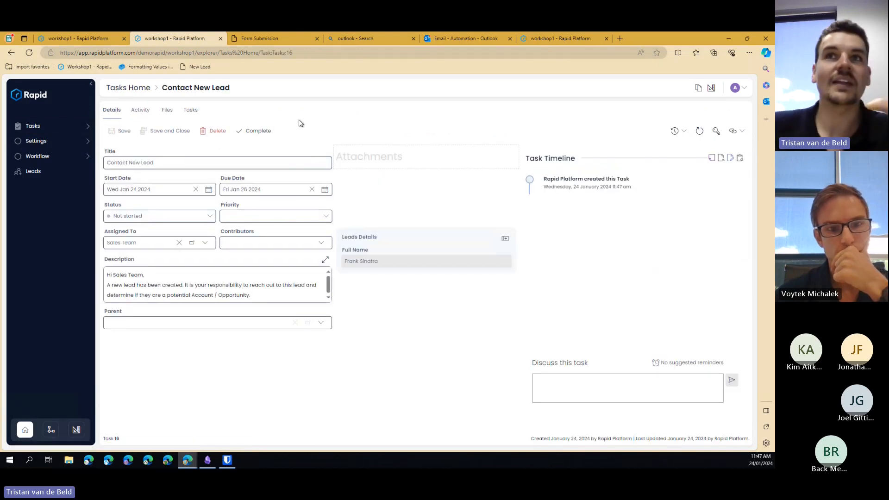
click(505, 238)
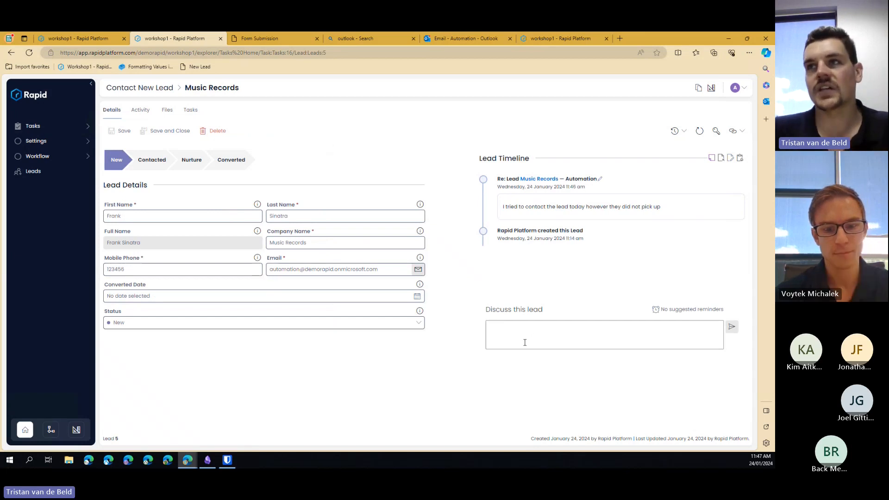
- Write "I tried to contact for a second time they still did not pick up. Time to abandon lead." in the lead's discussion box
text(I tried to)
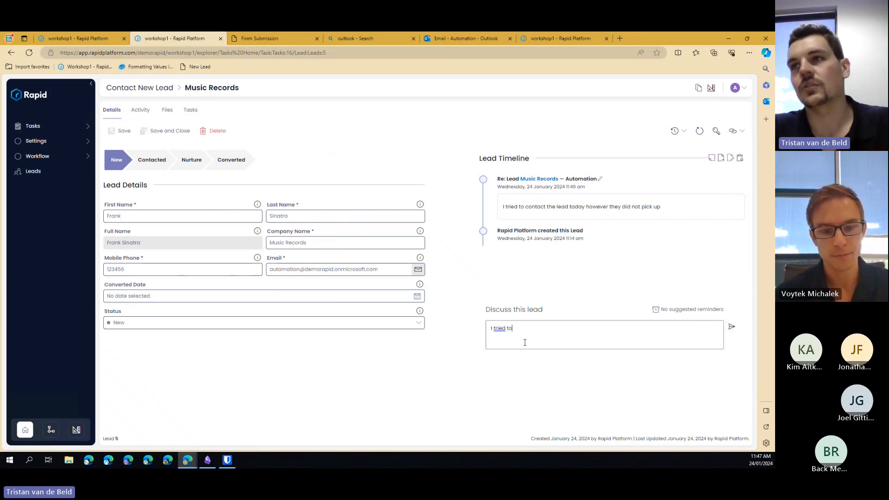
text( contact for a sec)
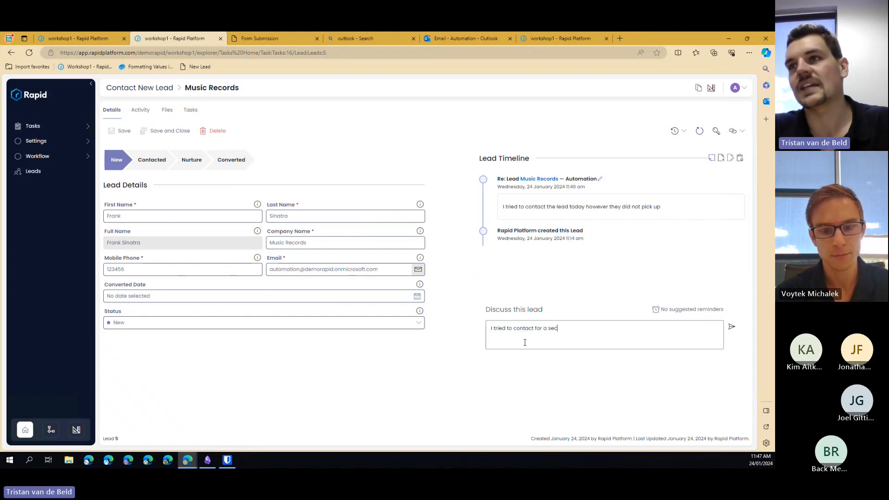
text(ond time they )
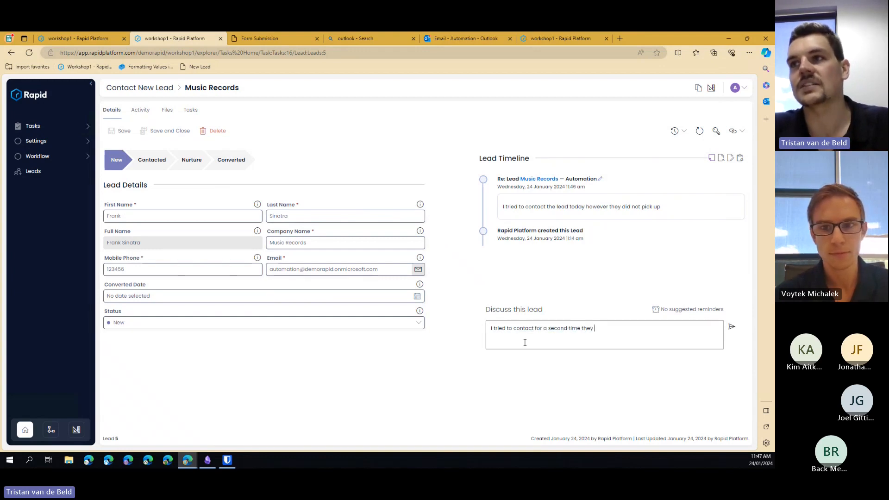
text(still did not )
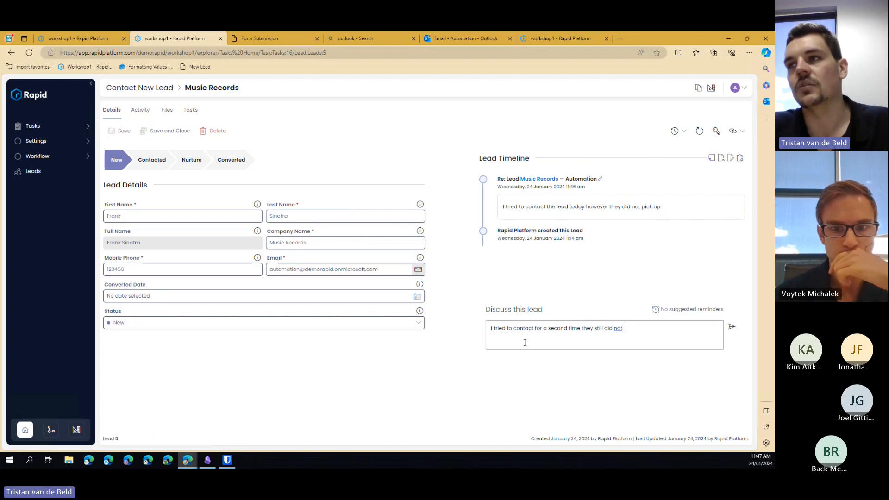
text(pick up. T)
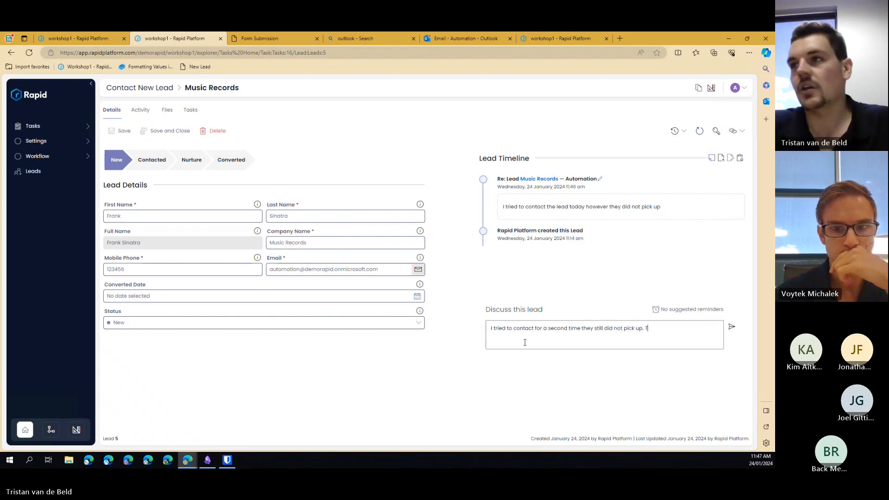
text(ime to abando)
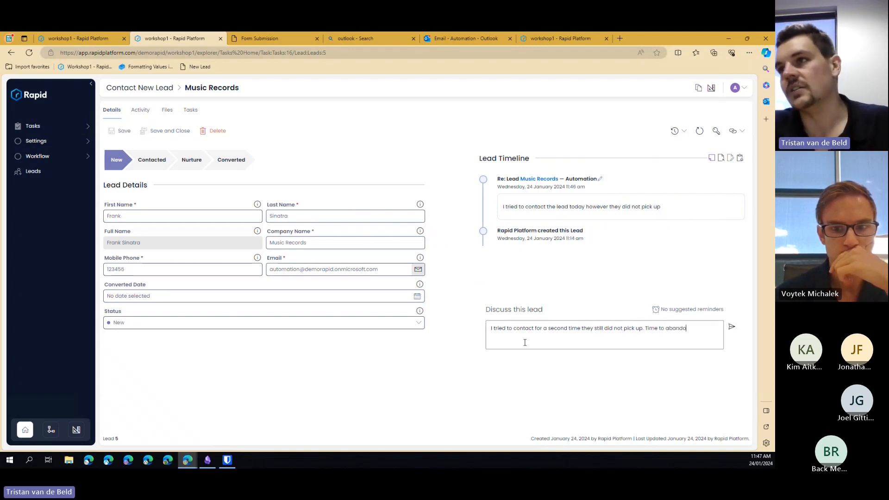
text(n lead.)
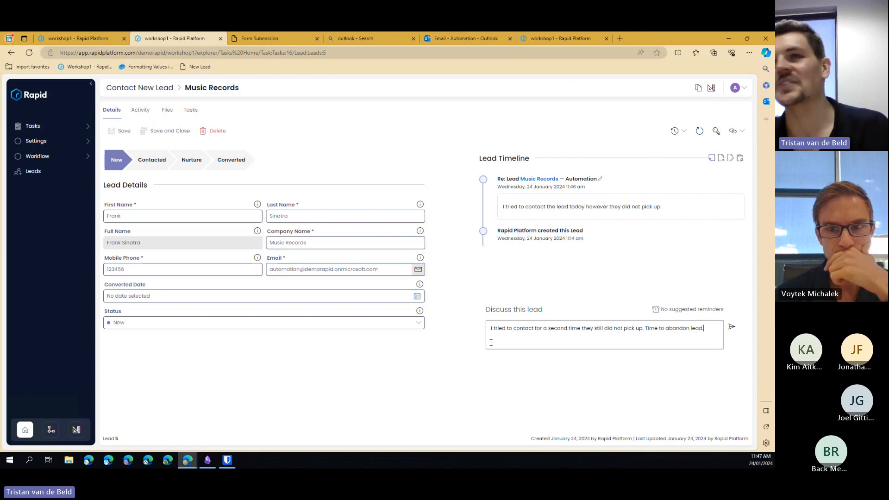
- Set the Music Records lead's status to Unresponsive, save it and return to its task
click(417, 323)
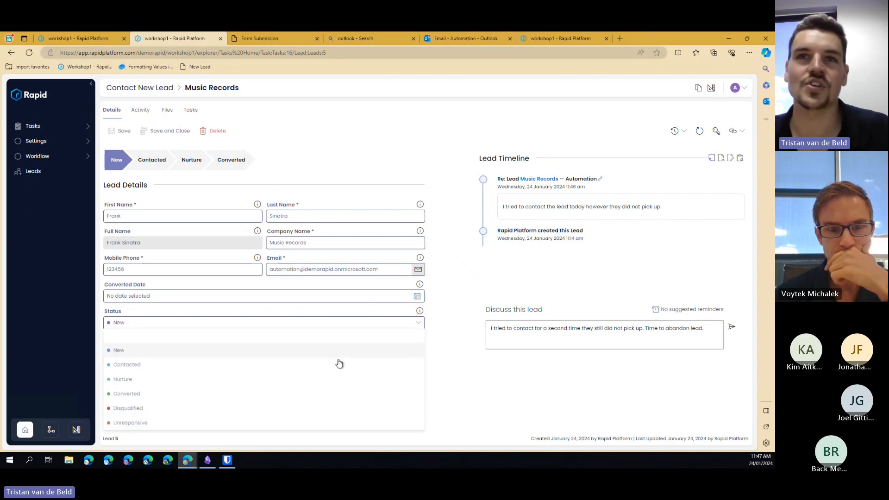
click(142, 429)
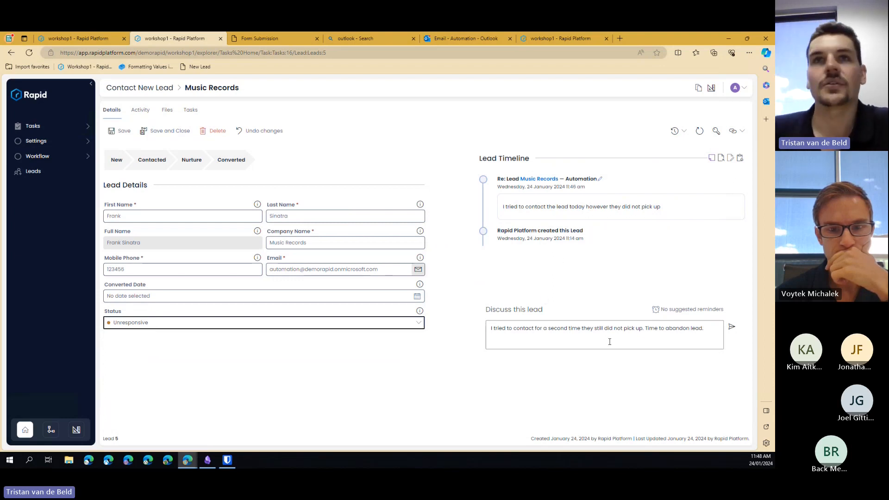
click(165, 132)
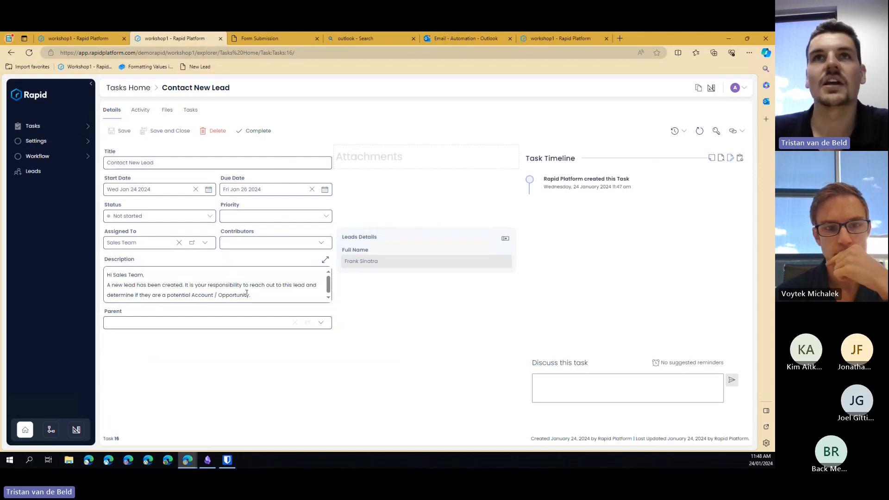
- Complete the second Contact New Lead task and check the Yes branch's end event in the refreshed process run 4
click(259, 132)
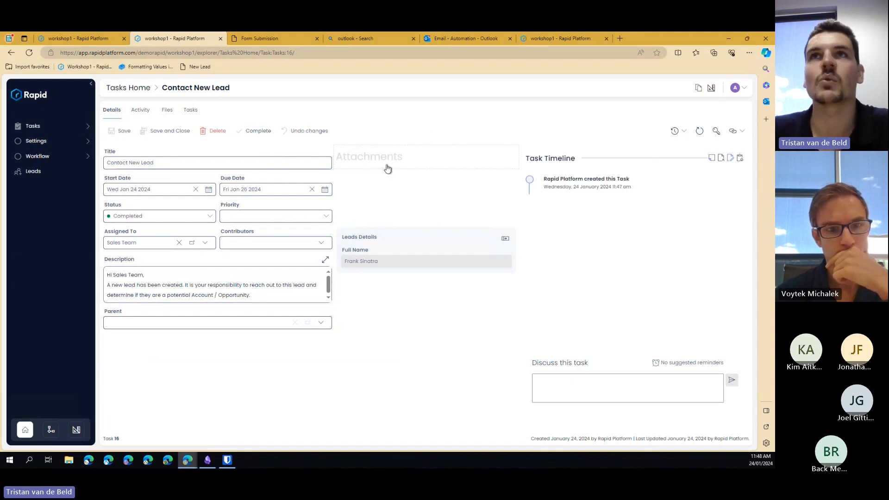
click(87, 35)
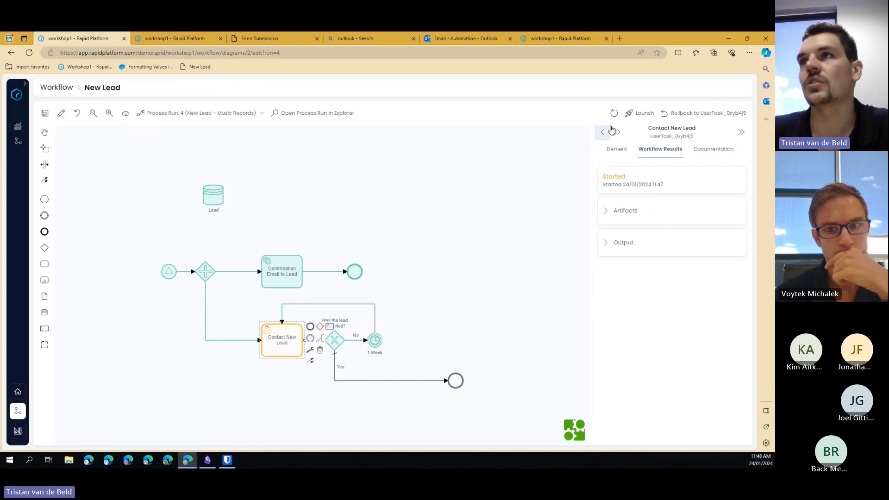
click(614, 113)
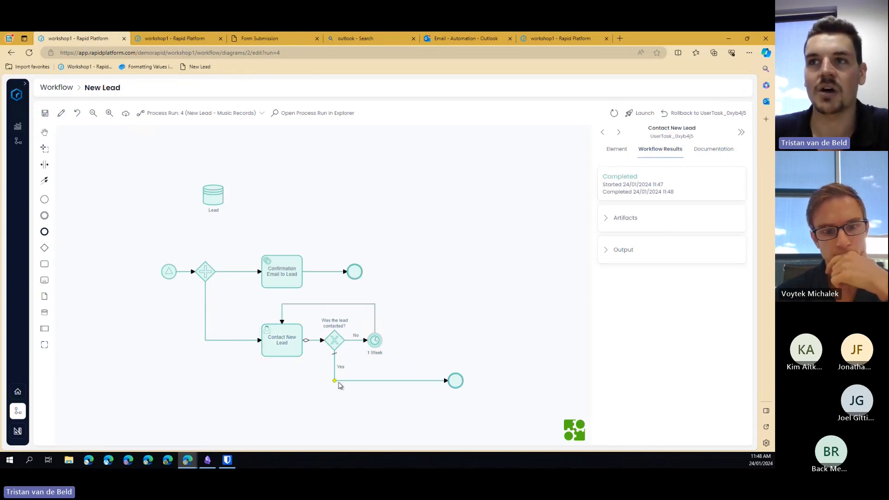
click(456, 381)
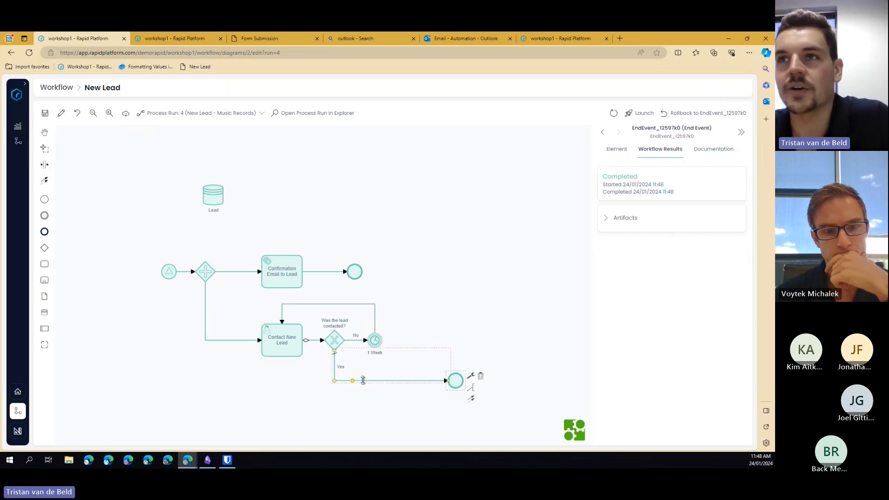
- Shift the Yes branch's end event farther along and insert a blank task on the flow leading into it
click(482, 301)
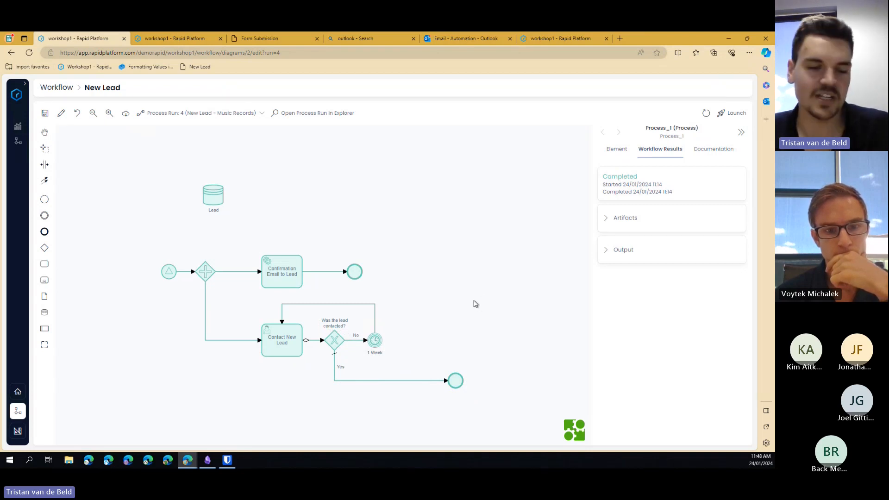
scroll(470, 299, right, 3)
scroll(369, 288, down, 1)
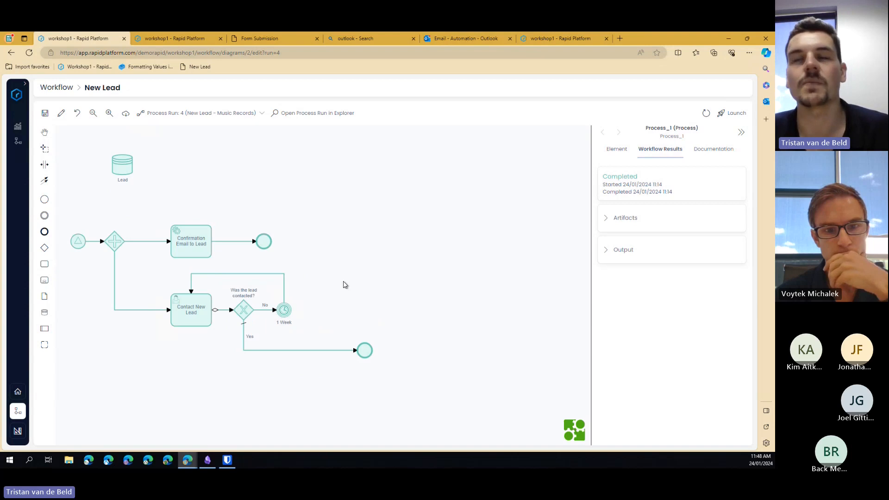
drag(364, 351, 402, 351)
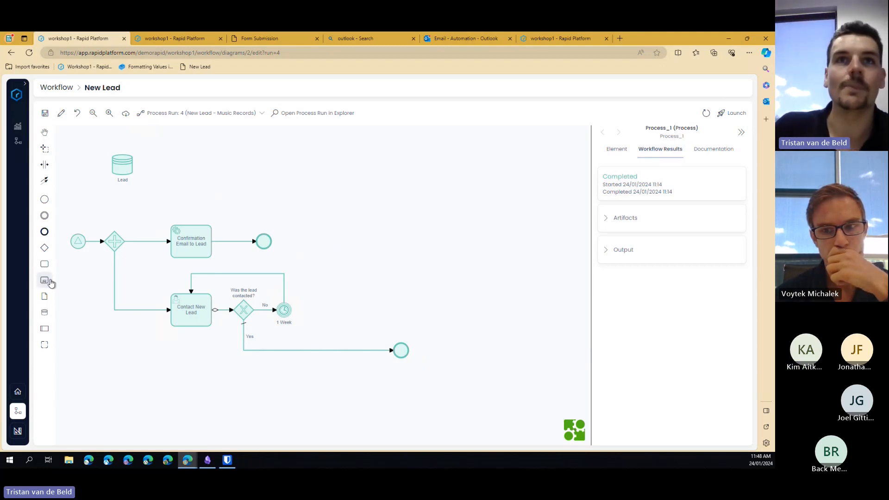
click(44, 264)
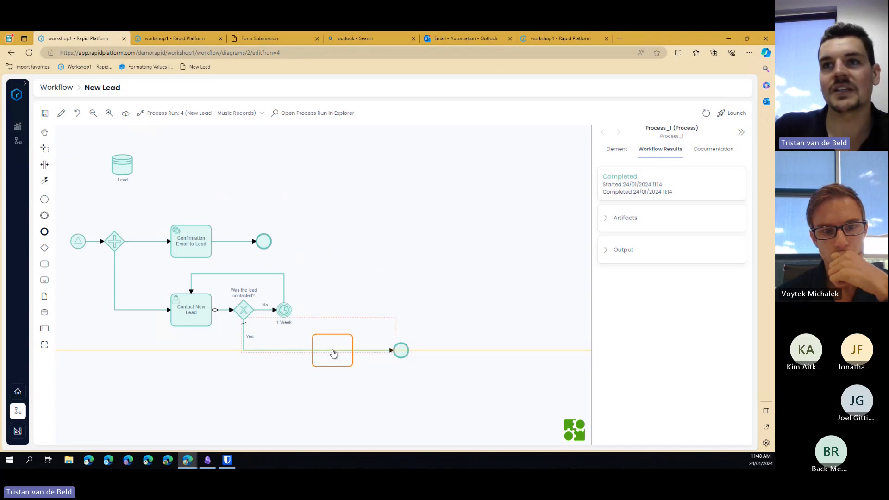
click(332, 353)
click(336, 292)
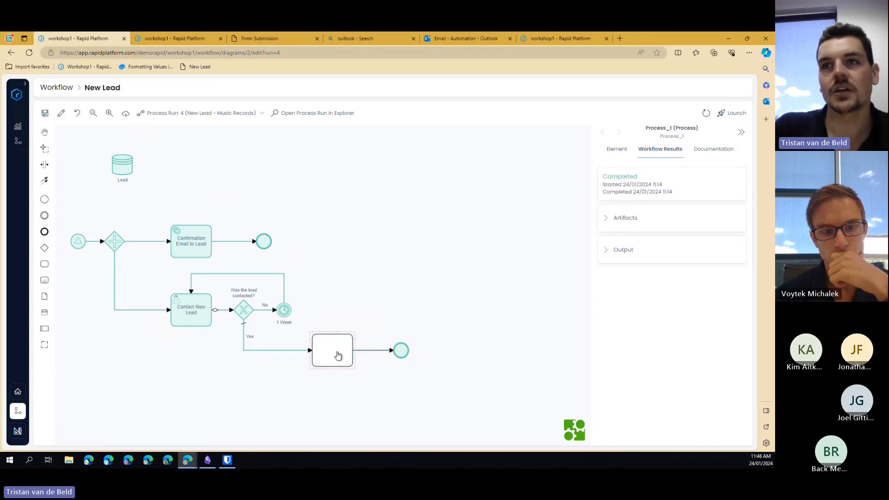
- Change the new task on the Yes branch to a Manual Task
click(338, 355)
click(361, 361)
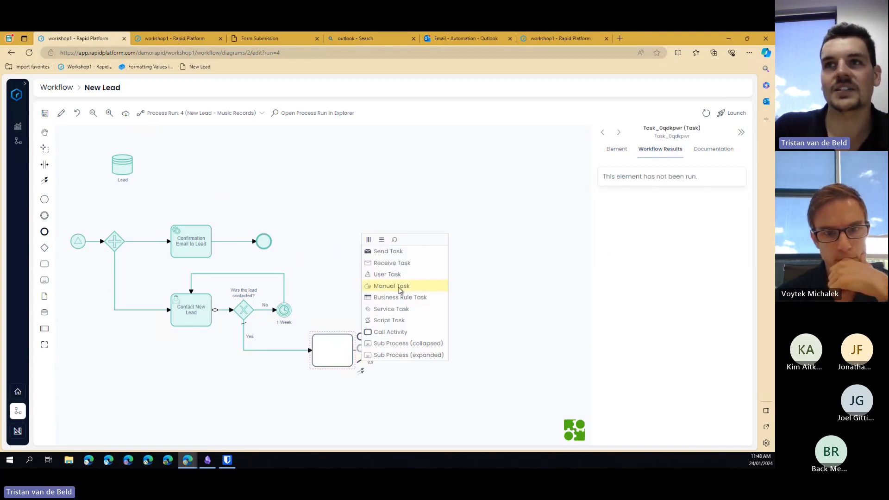
click(391, 285)
click(315, 304)
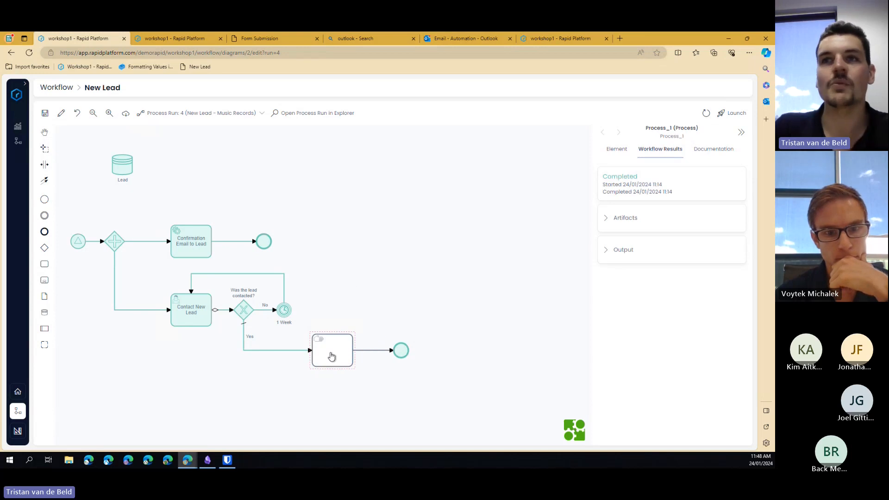
- Name the manual task on the Yes branch "Update Converted Date"
click(329, 355)
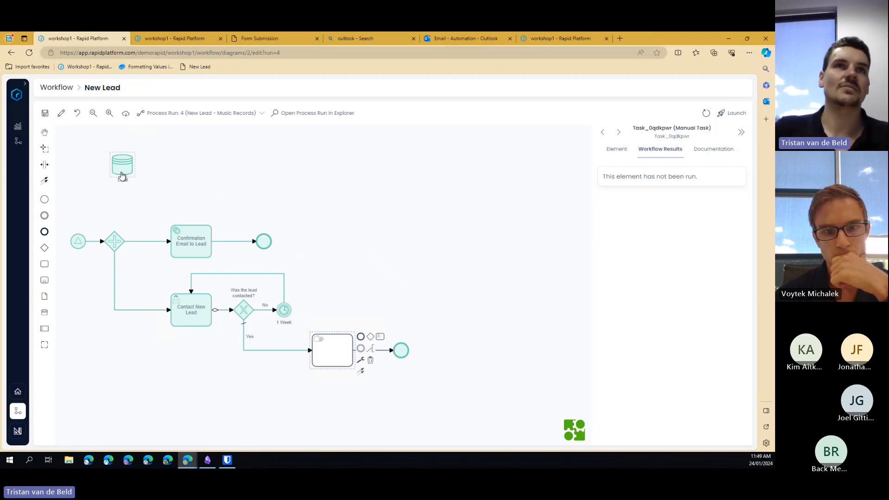
click(404, 307)
click(336, 357)
key(e)
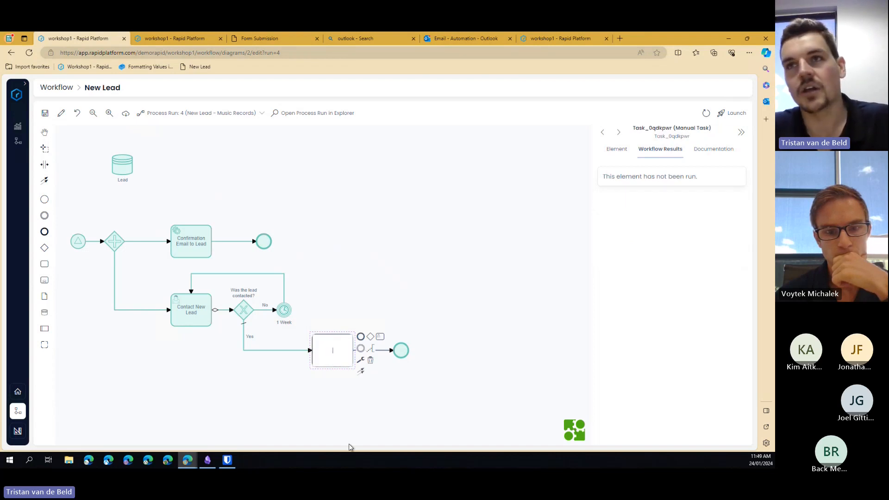
text(Update Conve)
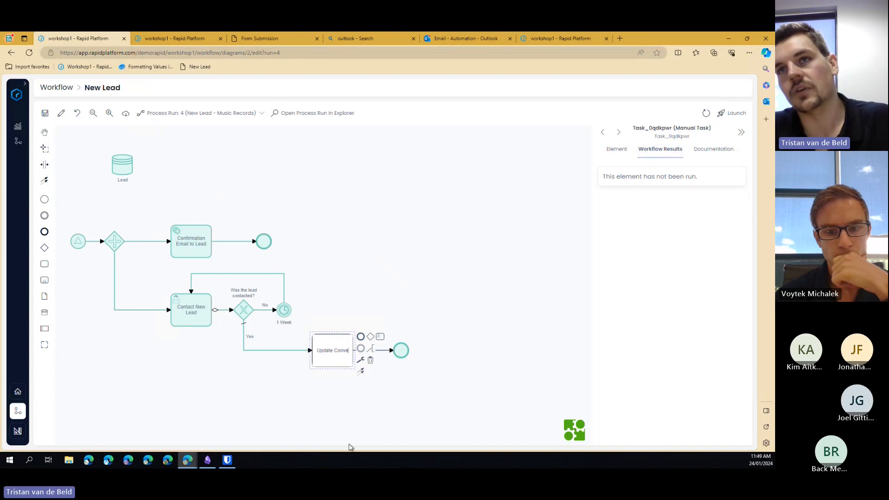
text(rted Date)
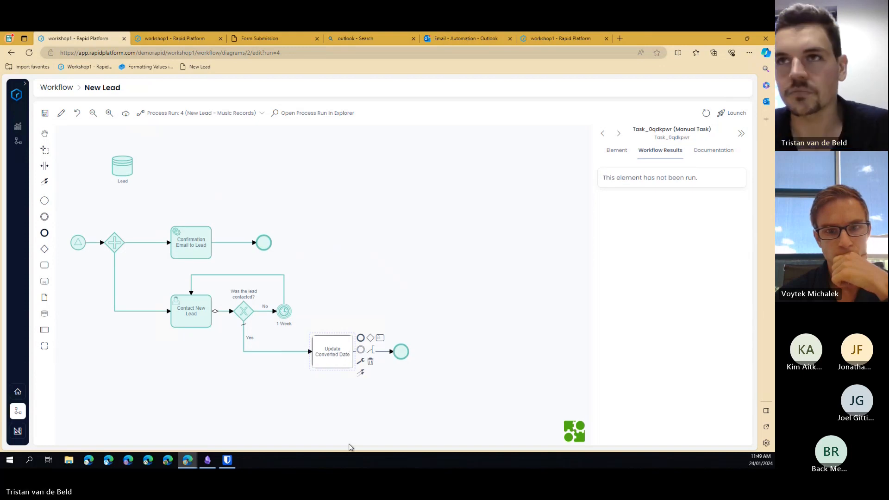
click(332, 288)
- Place the Lead data store above the Update Converted Date task and connect the task to it with a data output association
click(334, 350)
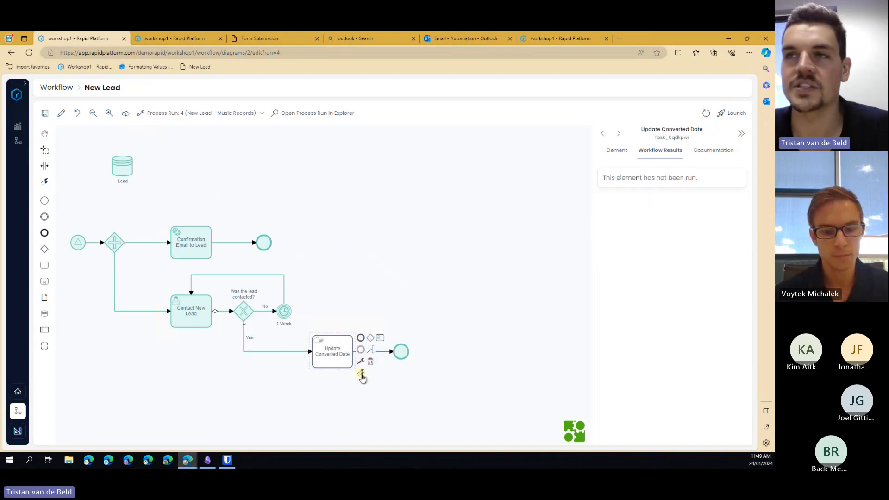
drag(363, 379, 335, 174)
click(220, 169)
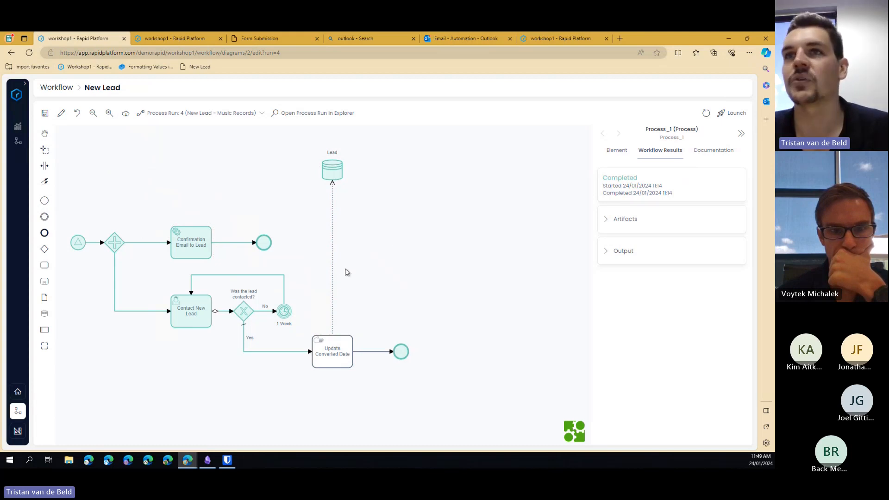
- Add a field to modify in the Lead data output association and set it to Converted Date
click(333, 269)
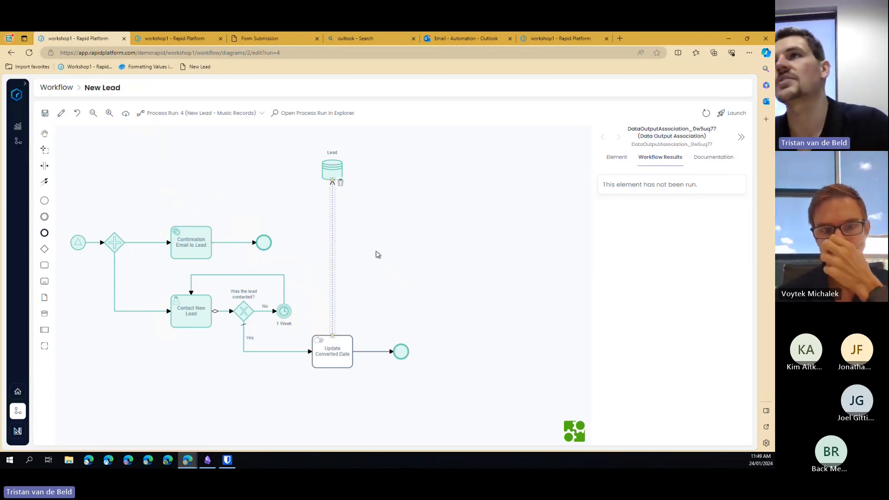
click(617, 158)
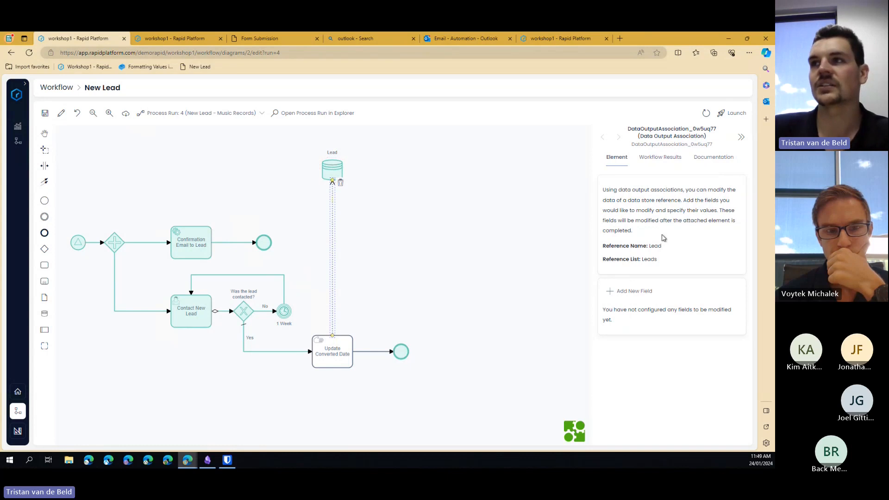
drag(665, 259, 642, 259)
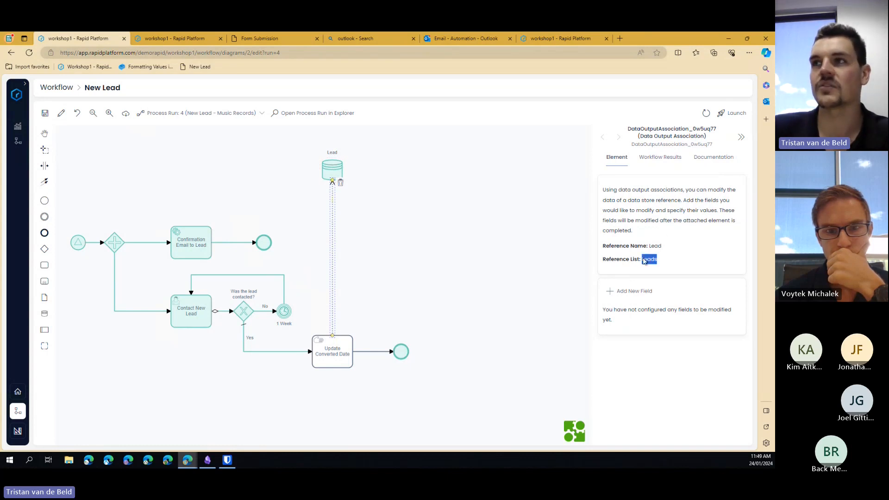
click(643, 291)
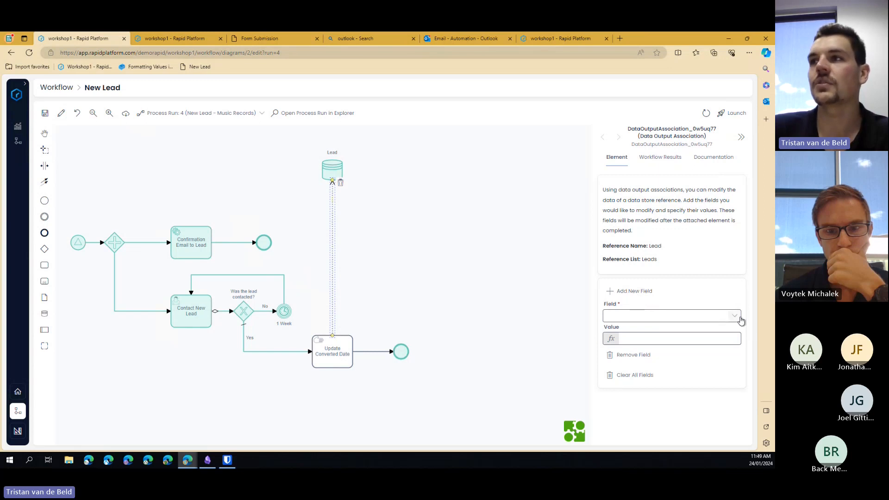
click(740, 319)
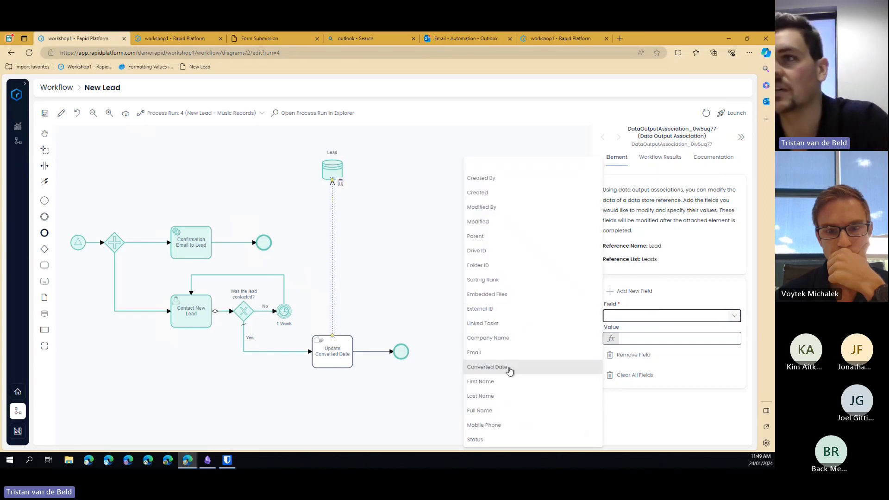
click(510, 368)
click(640, 336)
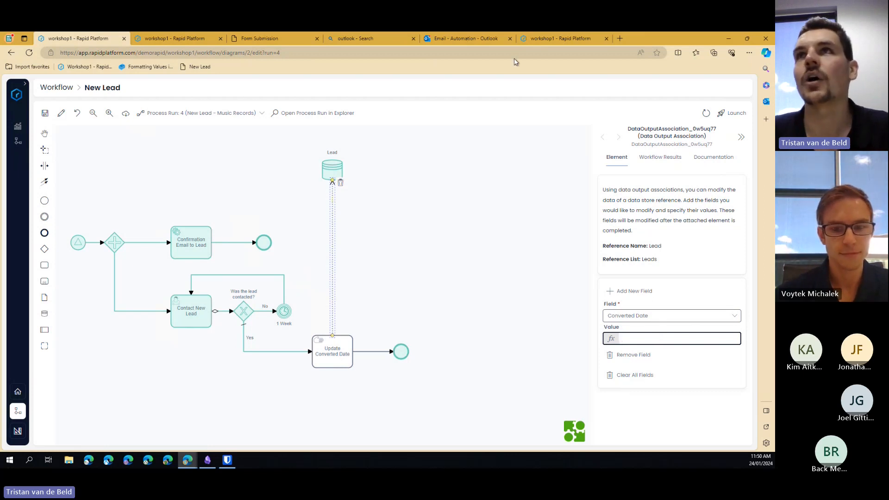
- Open the bookmarked help page on formatting values in a LODASH expression and copy DateTime.now().toISO() from its expression table
click(620, 39)
click(147, 67)
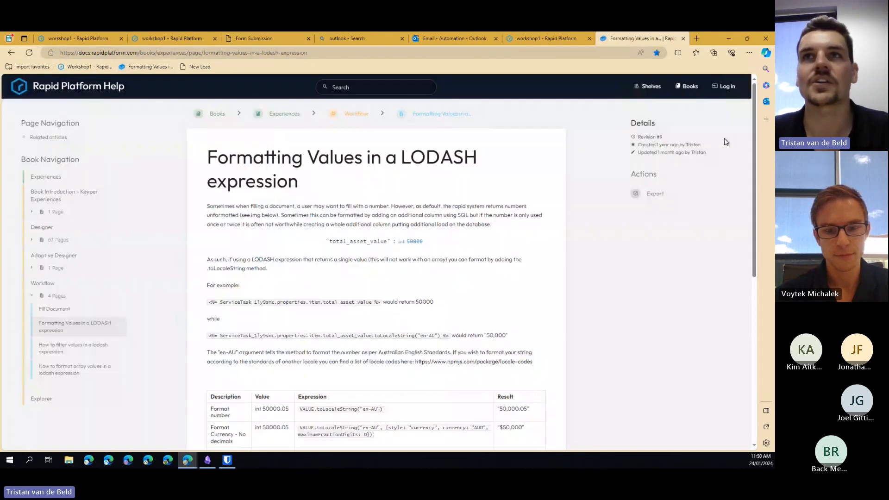
drag(293, 181, 166, 149)
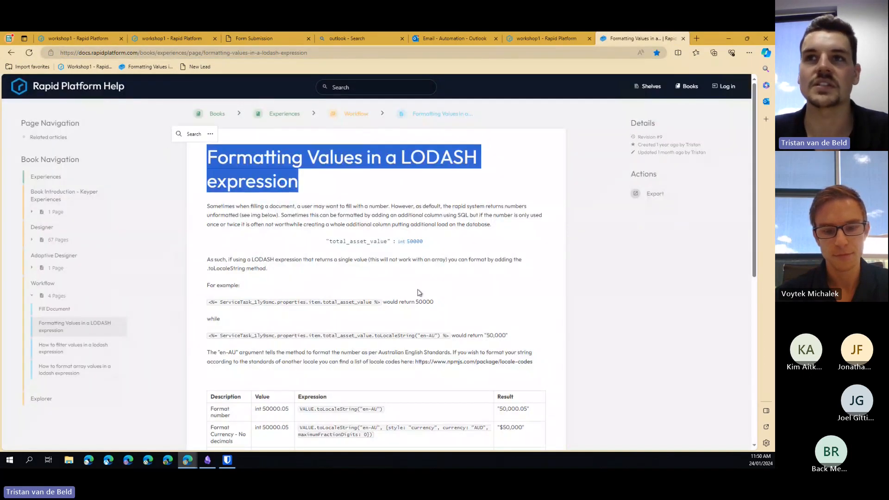
scroll(298, 128, down, 5)
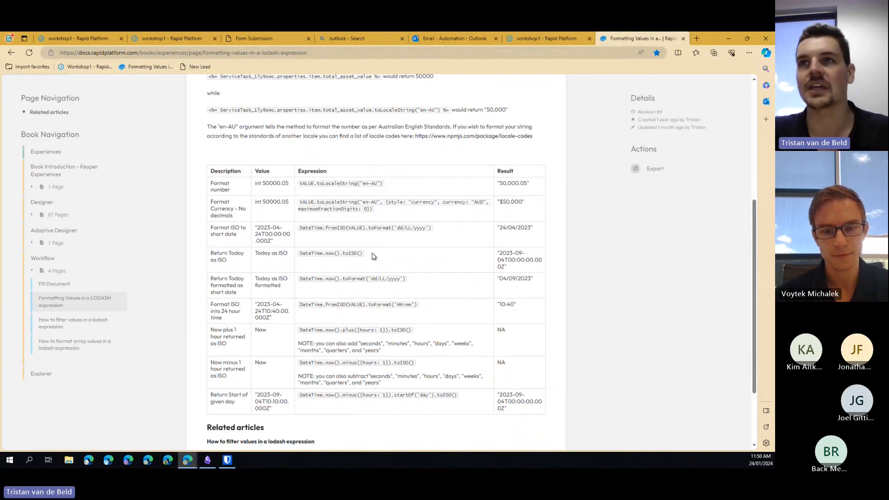
drag(374, 256, 300, 253)
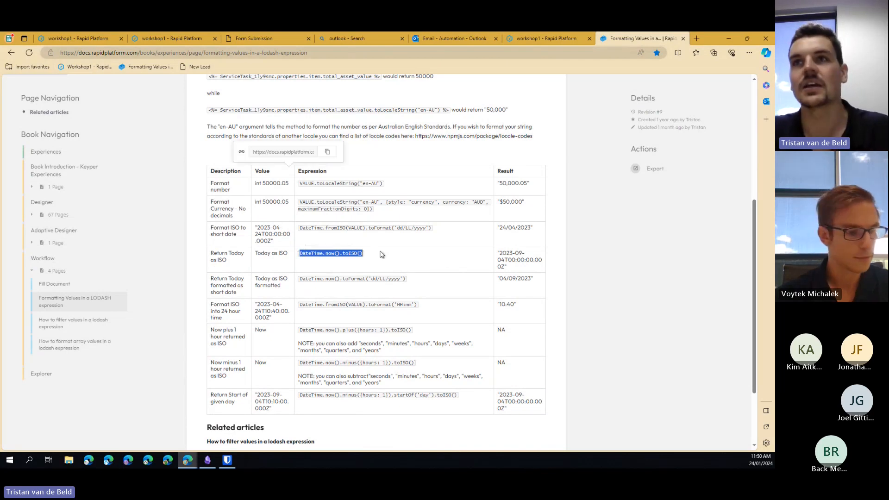
drag(365, 254, 297, 255)
key(ctrl+c)
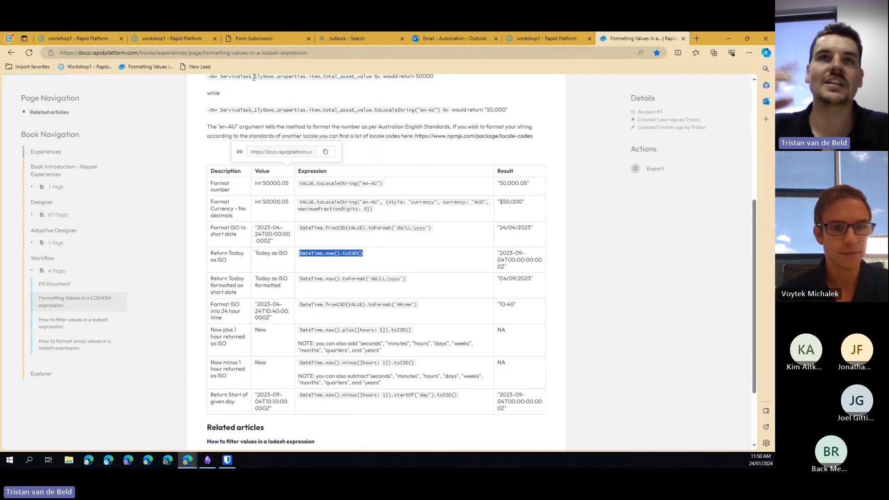
- Back in the New Lead diagram, set the Converted Date value to <%= DateTime.now().toISO() %> and save the diagram
click(160, 39)
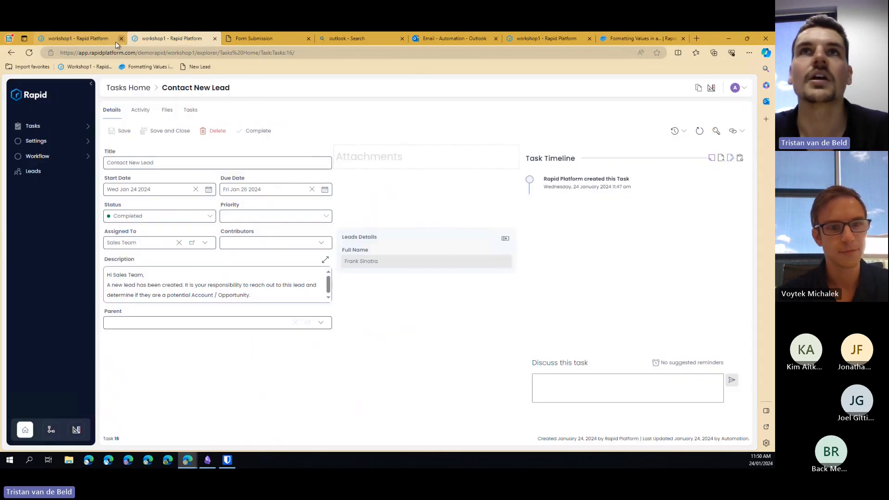
click(99, 40)
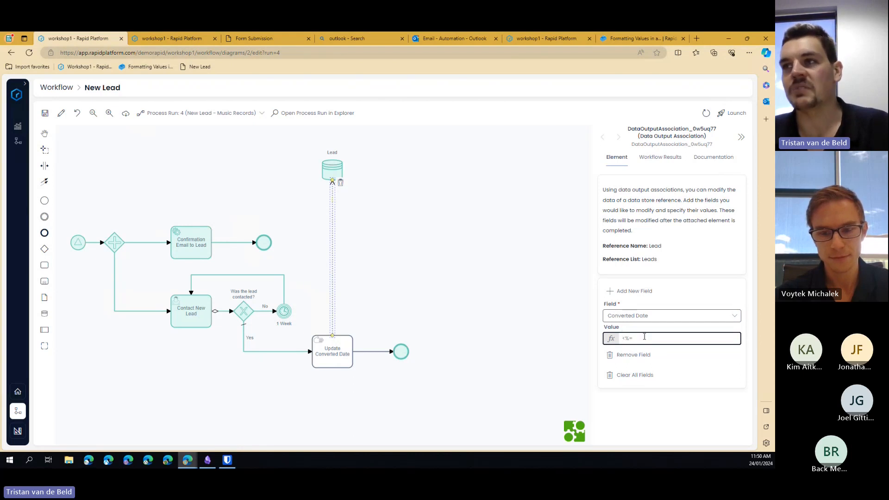
key(ctrl+v)
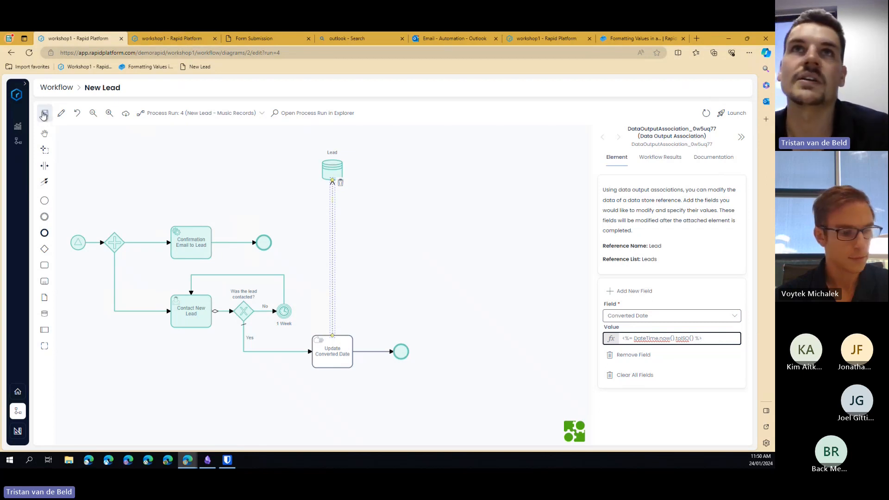
click(45, 113)
click(473, 275)
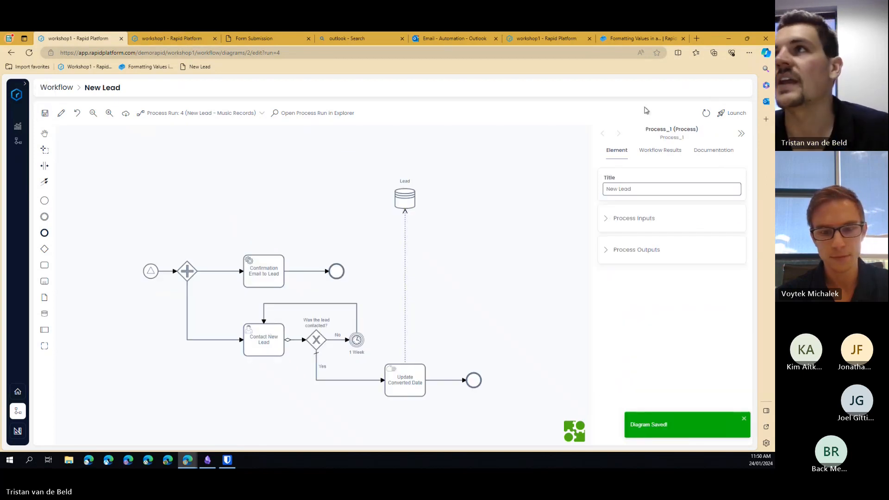
- Roll back process run 4 to the Yes sequence flow so that it reruns through the Update Converted Date task
click(706, 113)
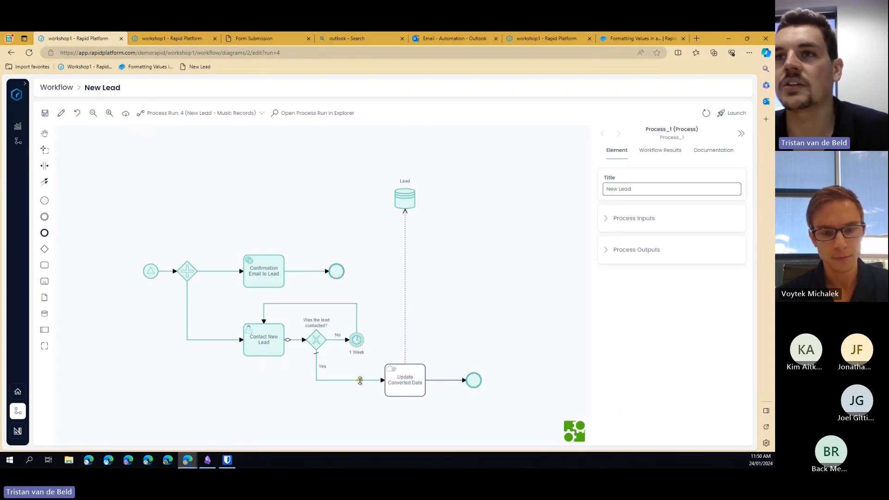
click(360, 381)
click(672, 114)
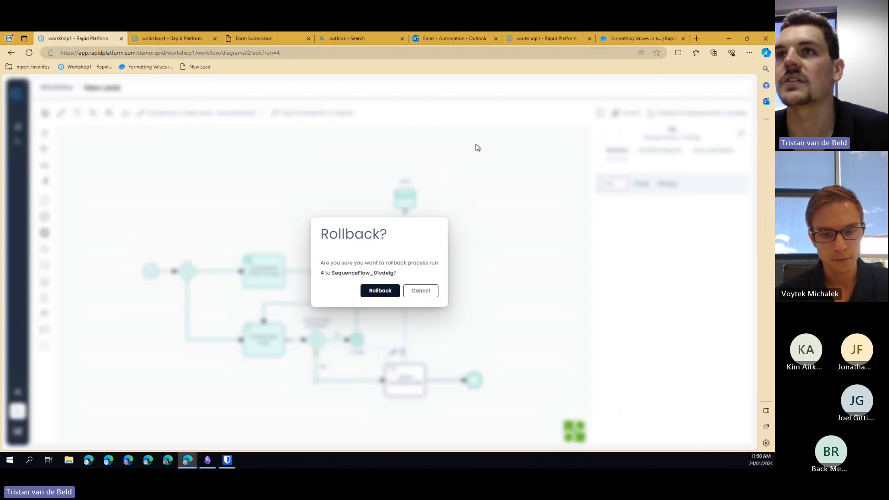
click(391, 293)
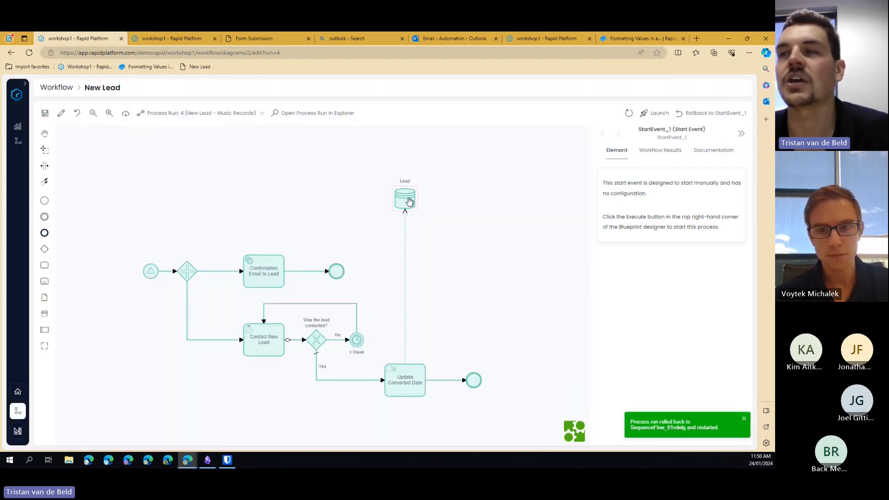
click(409, 201)
click(471, 316)
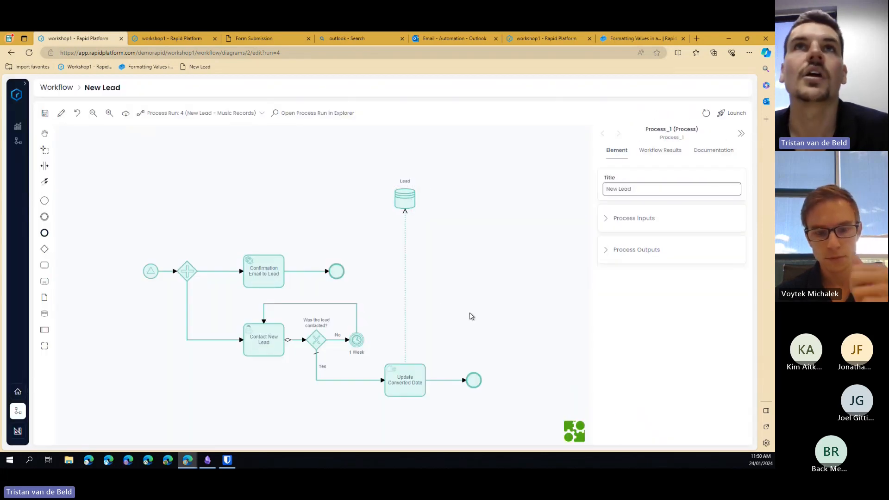
- Open the Music Records lead in the explorer and check its Converted Date and timeline entries
click(172, 38)
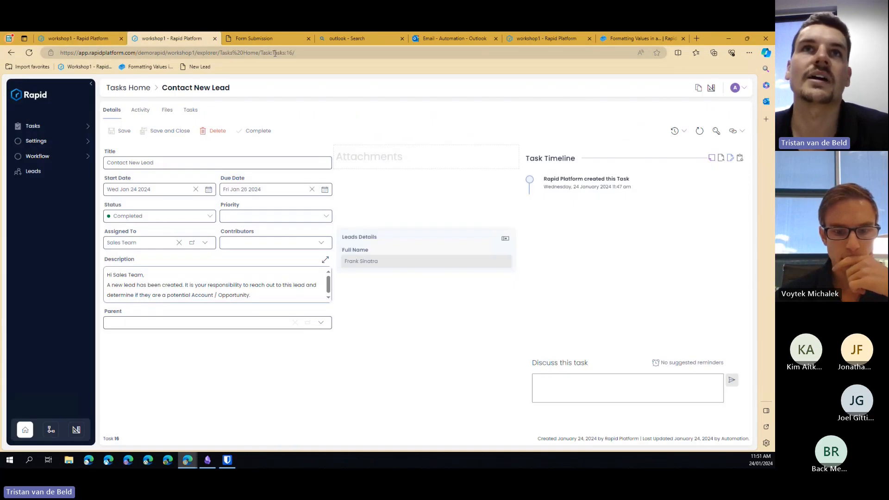
click(52, 174)
click(135, 175)
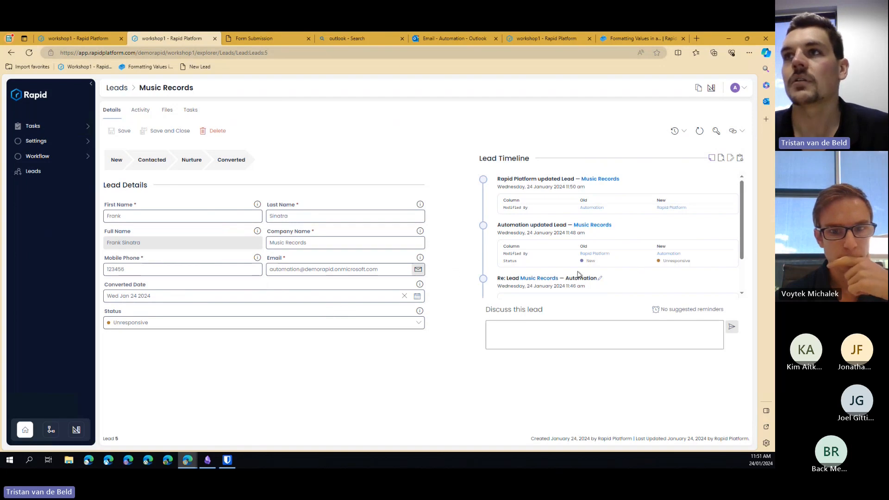
scroll(579, 275, down, 2)
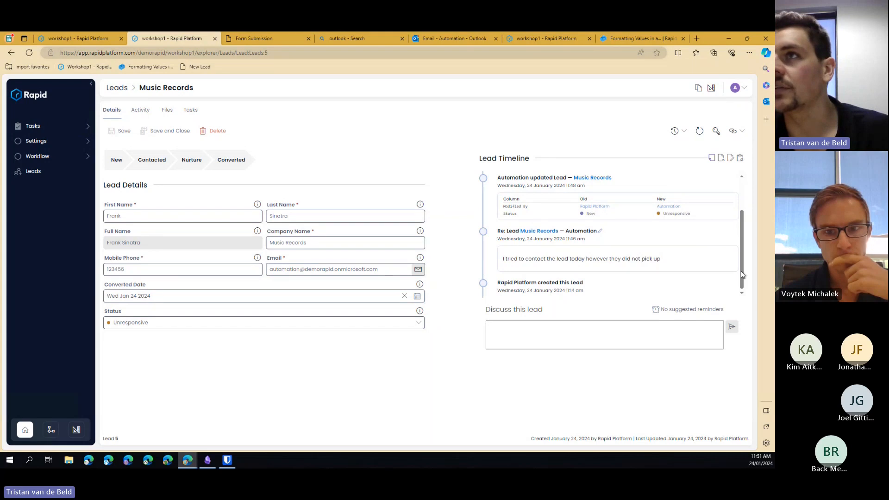
- Return to the New Lead workflow diagram and wrap the entire process in a pool
scroll(605, 259, up, 3)
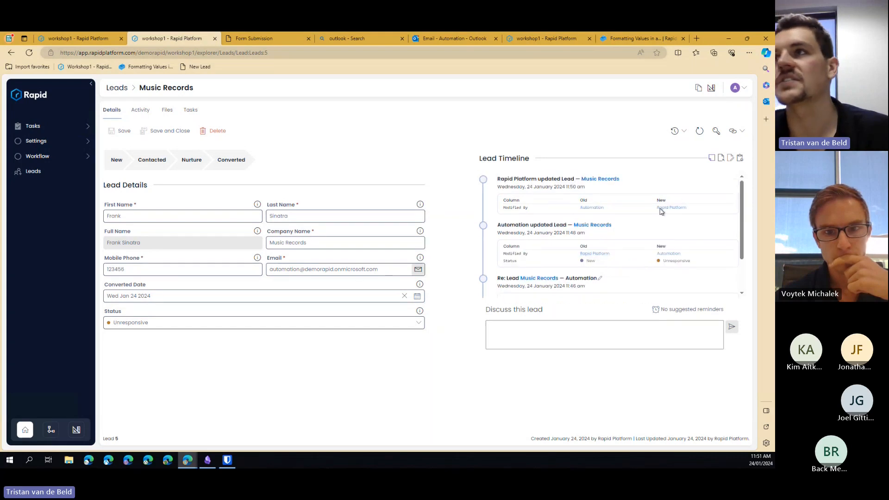
click(91, 39)
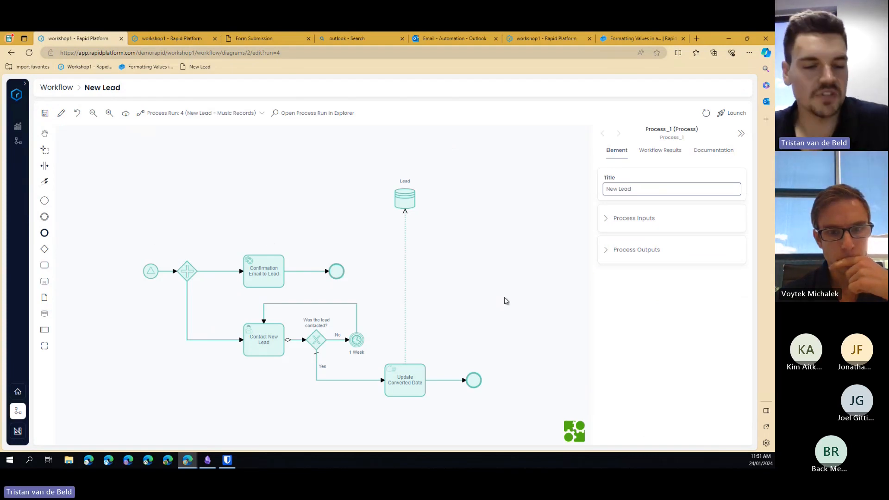
scroll(416, 321, left, 3)
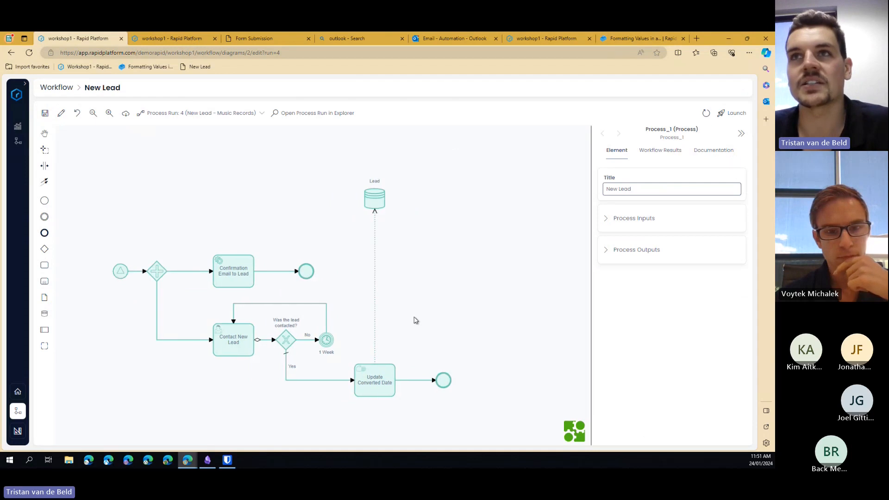
scroll(416, 320, down, 1)
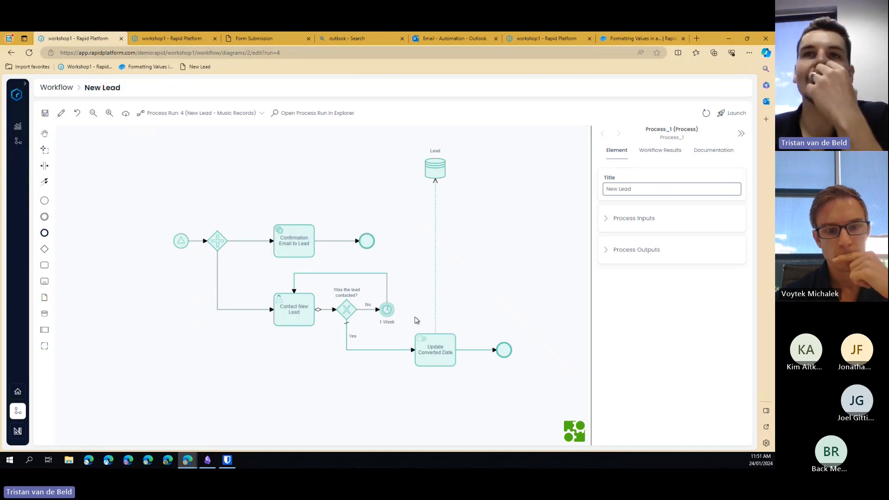
click(45, 330)
click(181, 287)
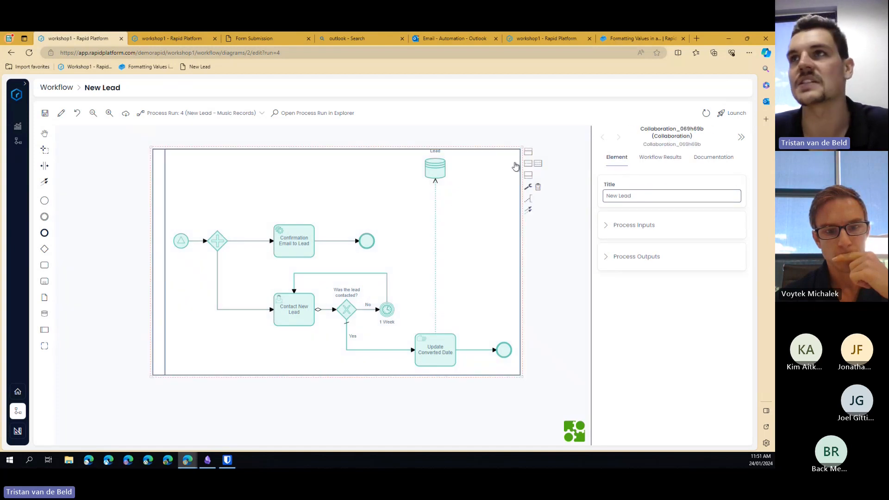
- Add two empty lanes to the pool above the lane that holds the existing process
click(530, 155)
scroll(509, 299, up, 3)
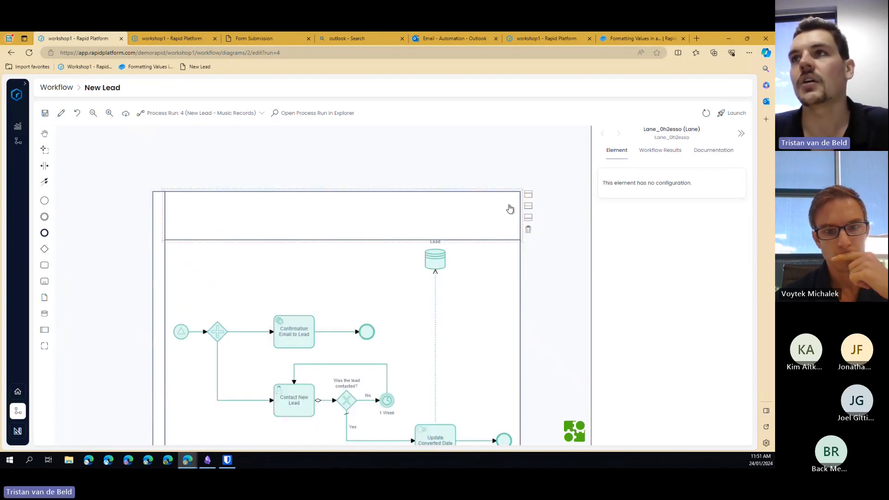
click(529, 194)
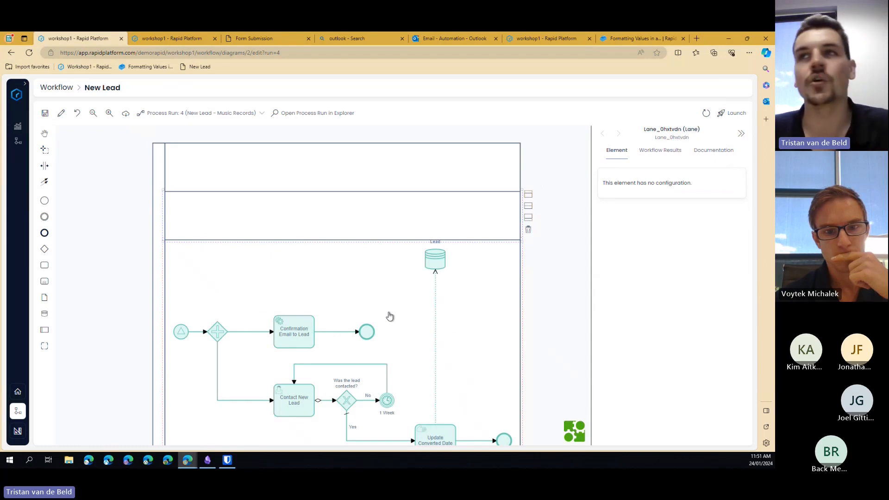
- Name the uppermost lane Data and move the Lead data store into it
click(244, 170)
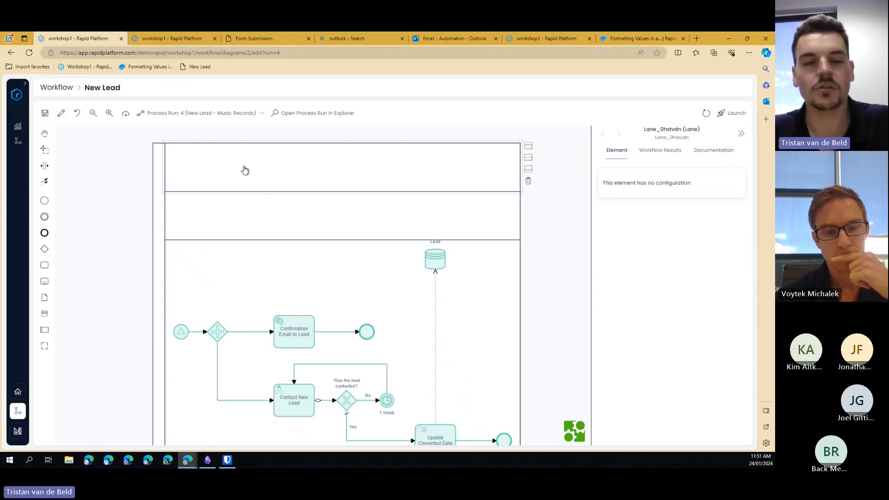
double_click(245, 170)
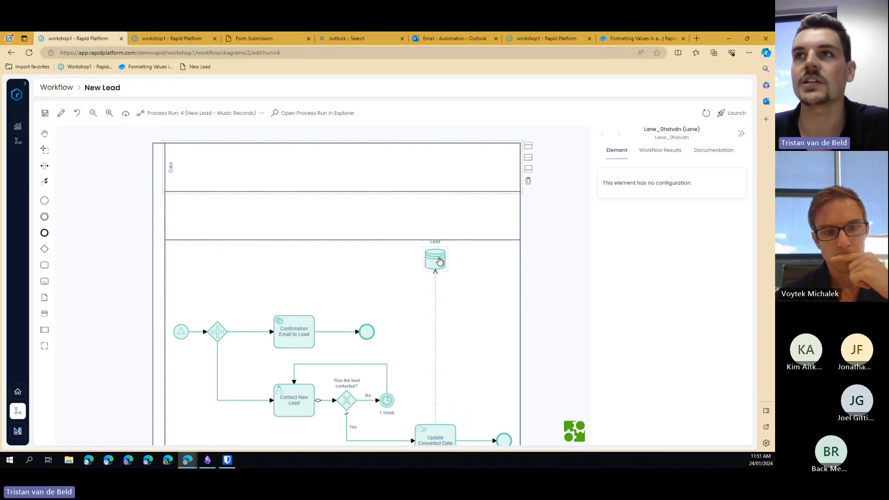
drag(440, 262, 440, 168)
- Name the middle lane Lead and move the start event, parallel gateway, Confirmation Email to Lead task and its end event into it
click(388, 218)
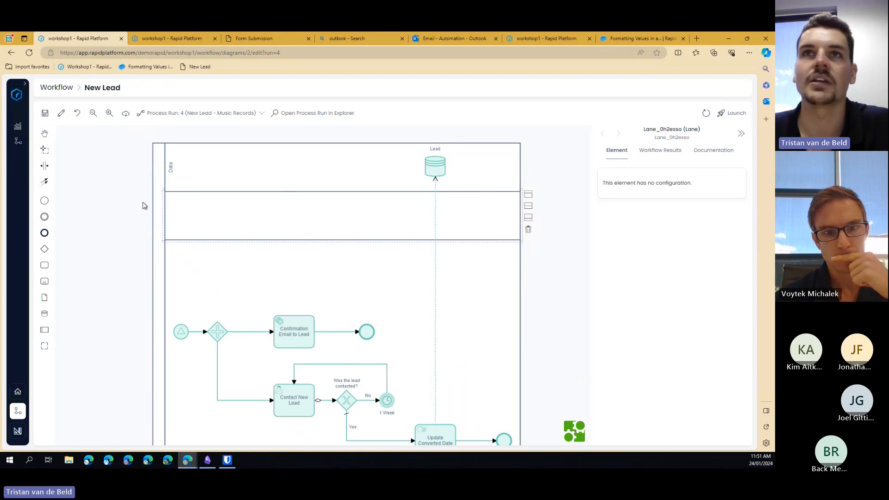
click(177, 249)
click(246, 214)
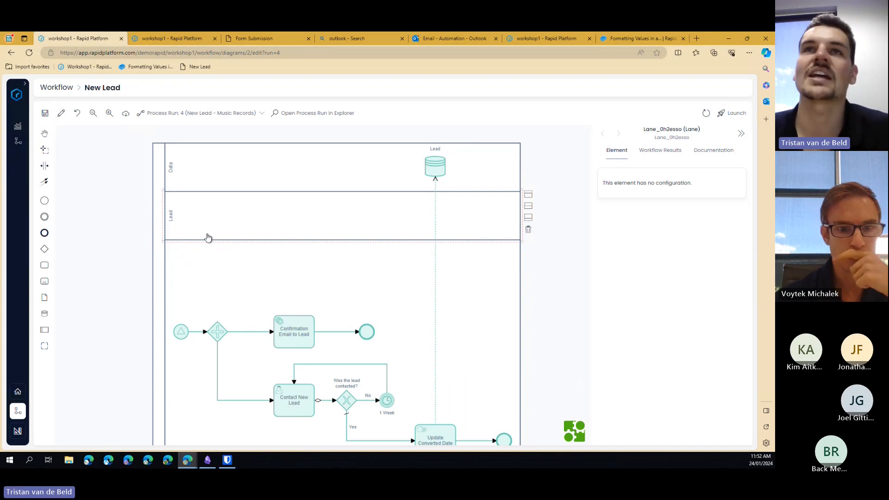
drag(184, 334, 192, 217)
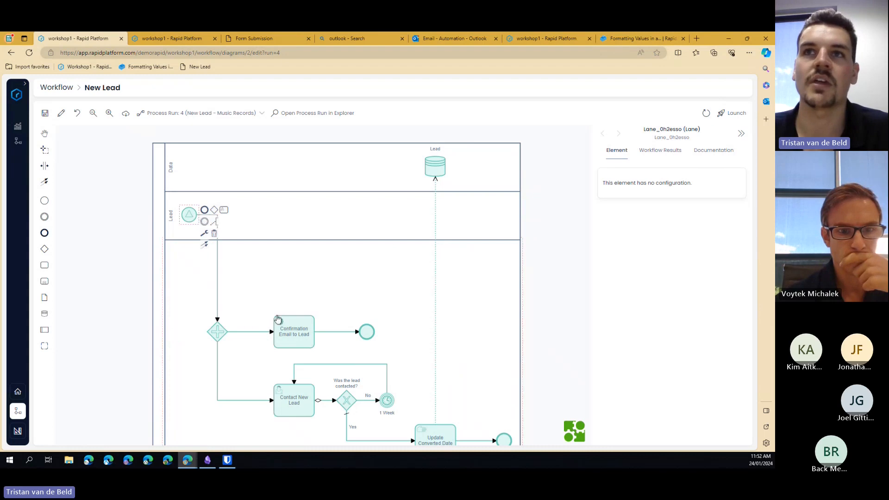
drag(220, 333, 226, 214)
drag(296, 333, 283, 219)
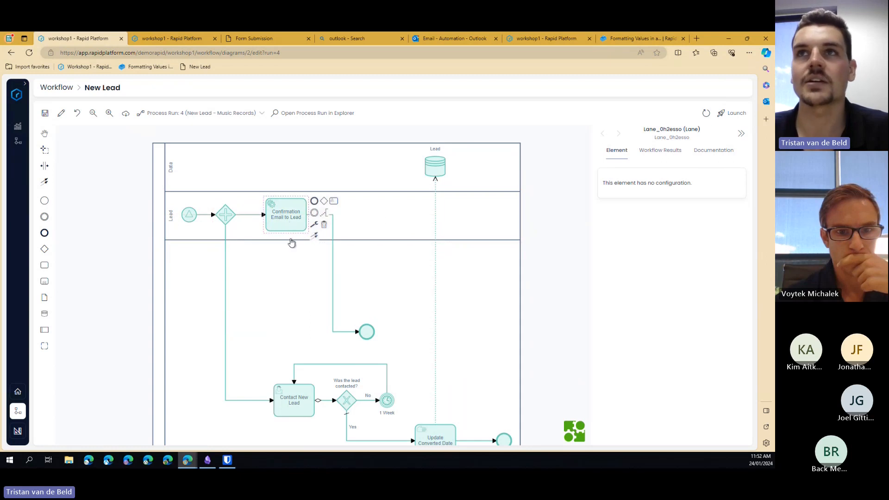
drag(367, 331, 363, 214)
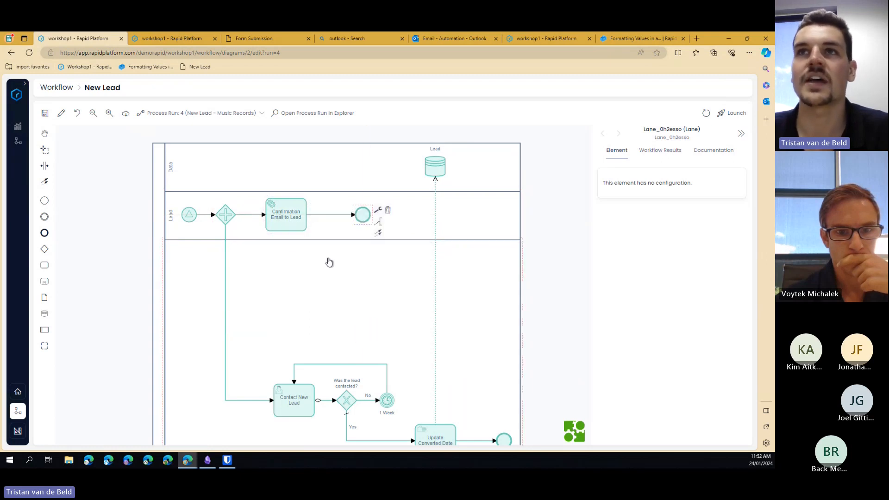
- Name the lowest lane, which holds the Contact New Lead task, Sales Team
scroll(311, 318, down, 2)
click(272, 262)
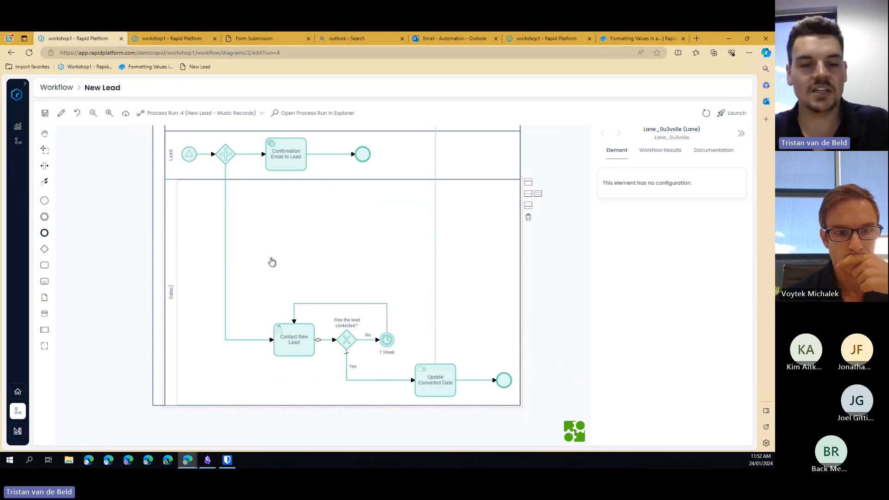
text(Team)
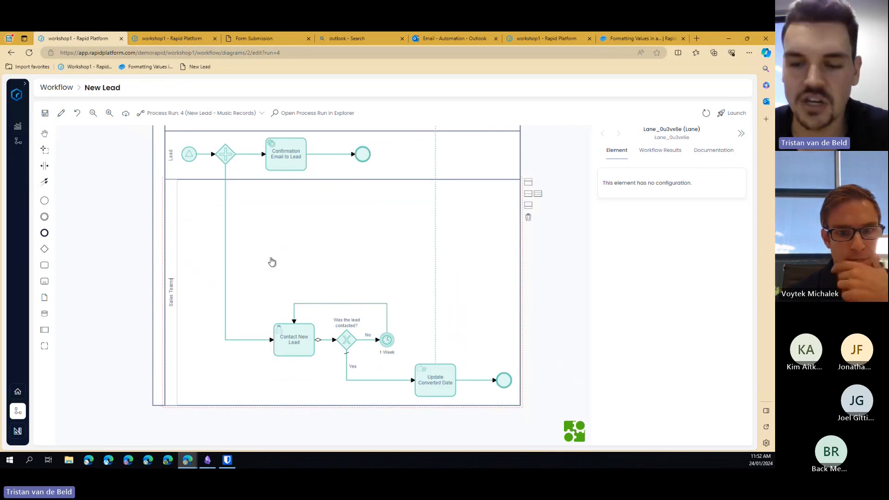
click(104, 256)
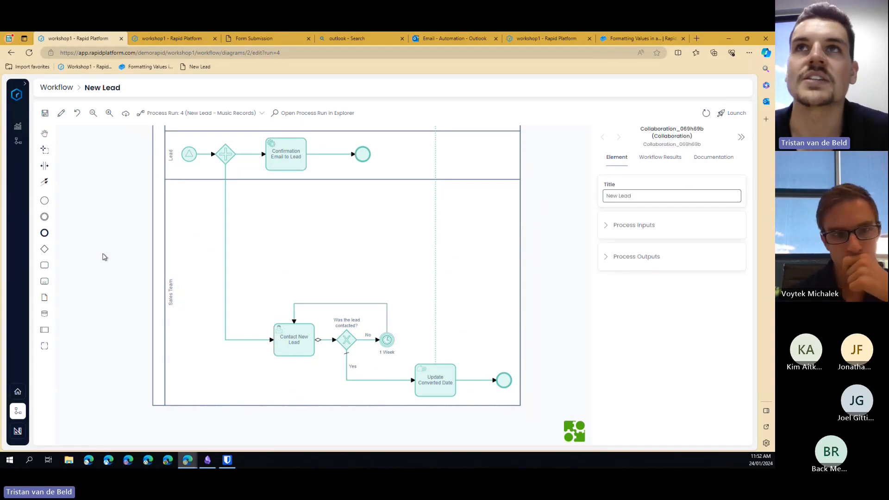
- Remove the empty space above the tasks in the Sales Team lane with the space tool and save the diagram
scroll(252, 223, up, 3)
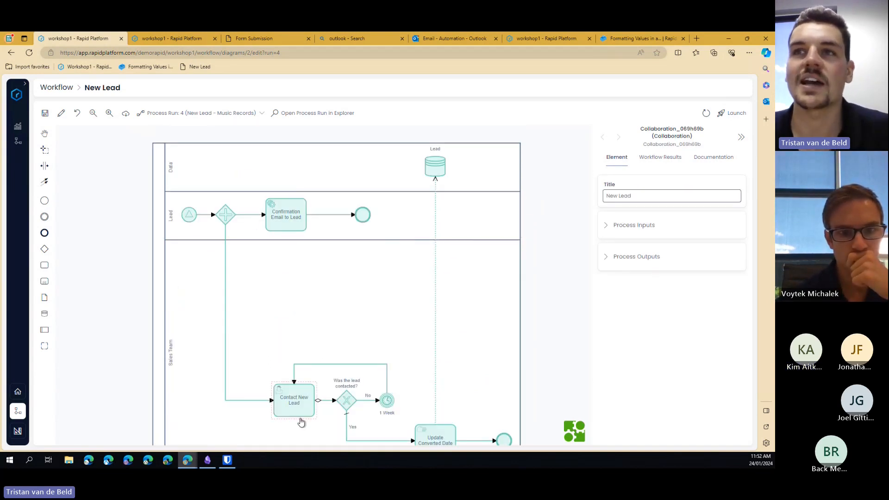
scroll(301, 422, down, 1)
click(44, 165)
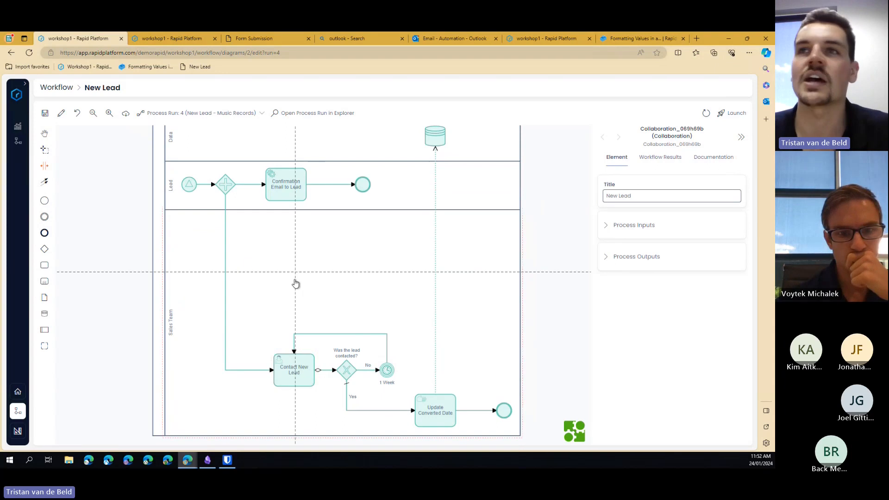
drag(284, 326, 284, 224)
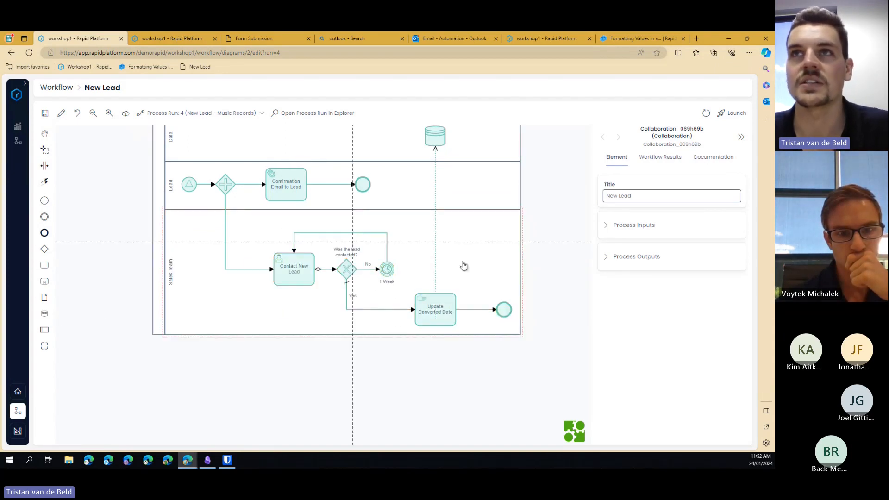
key(Escape)
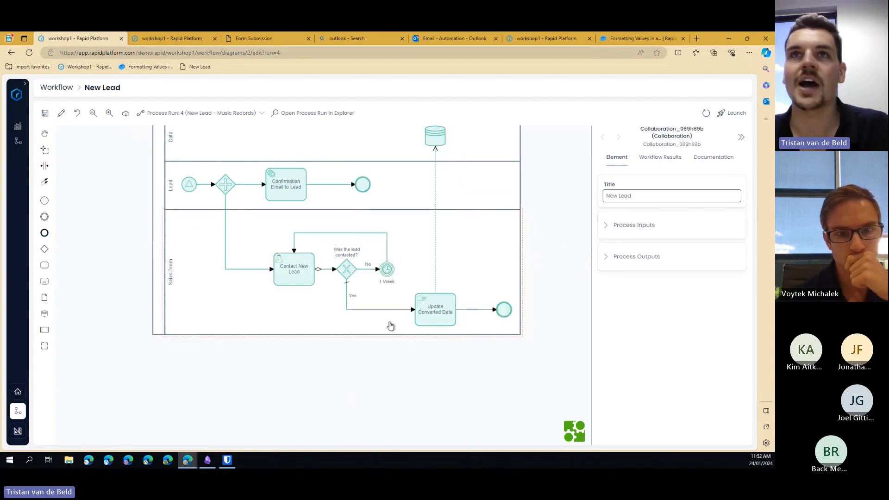
scroll(390, 326, up, 2)
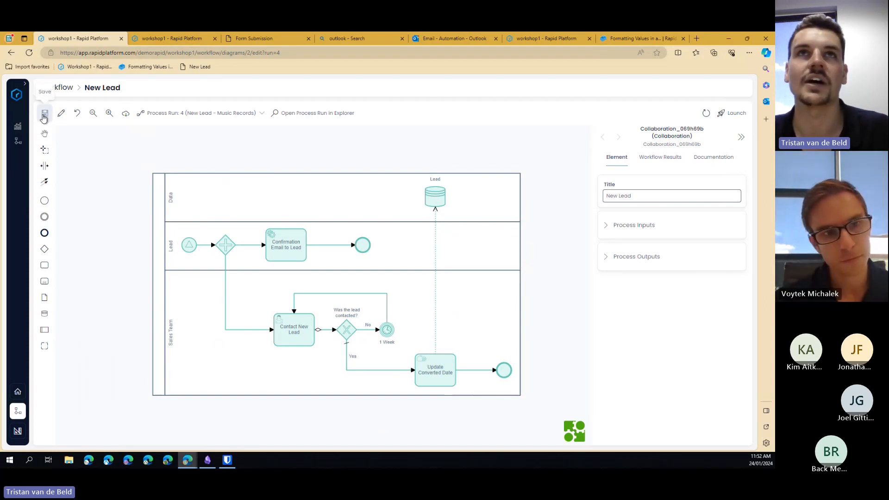
click(44, 116)
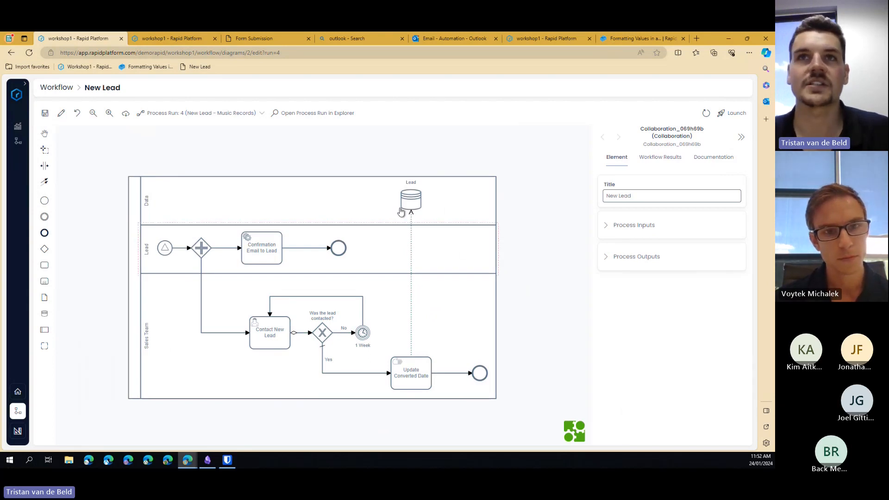
- Restart the public New Lead form for a fresh submission and return to the New Lead diagram
click(290, 37)
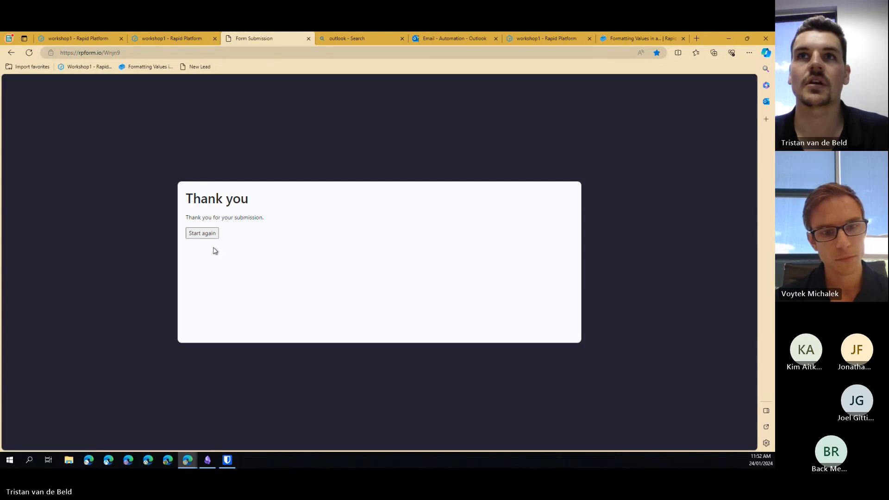
click(205, 234)
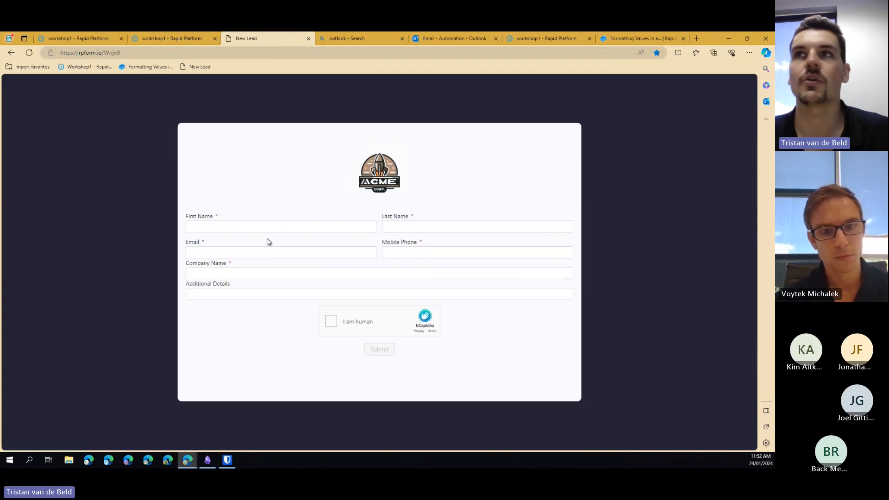
click(172, 39)
click(84, 40)
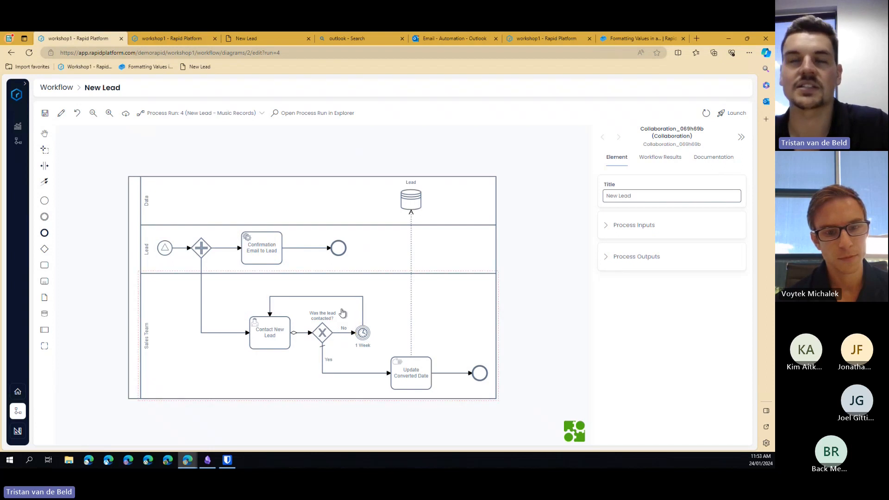
- Review the settings of the Contact New Lead task, the Lead data store and the data output association from Update Converted Date
click(274, 333)
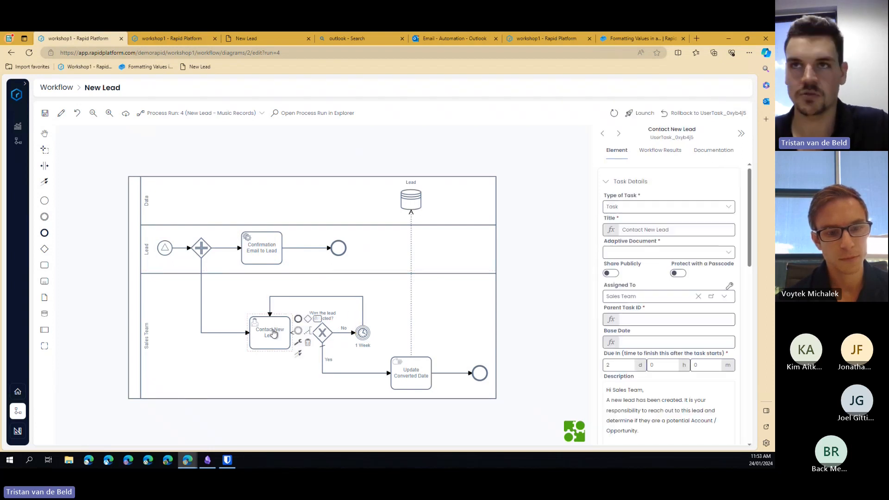
click(275, 339)
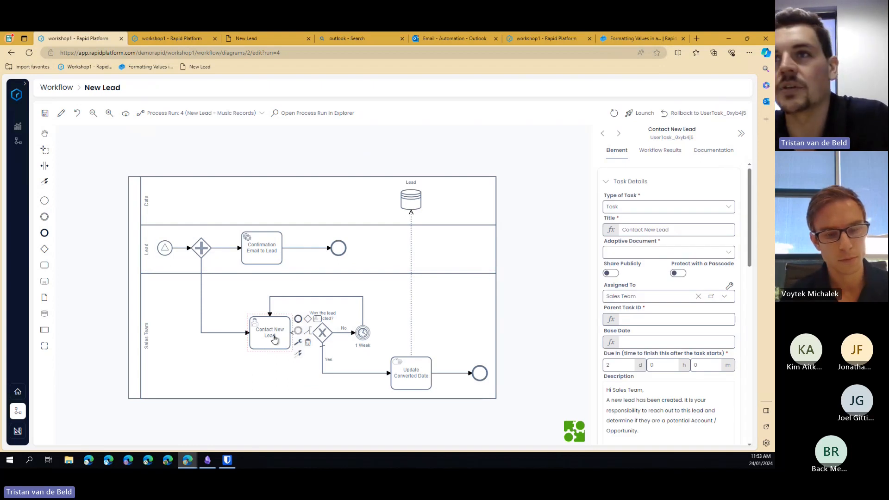
click(284, 370)
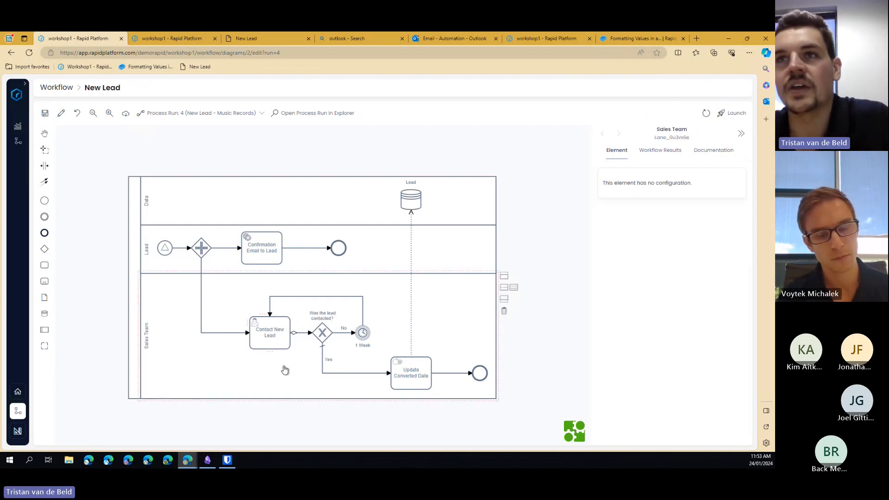
click(273, 336)
click(301, 378)
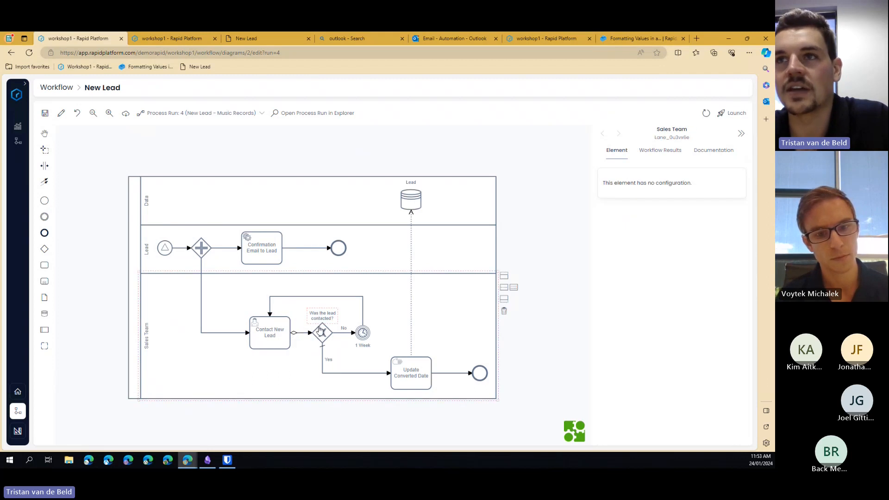
click(410, 202)
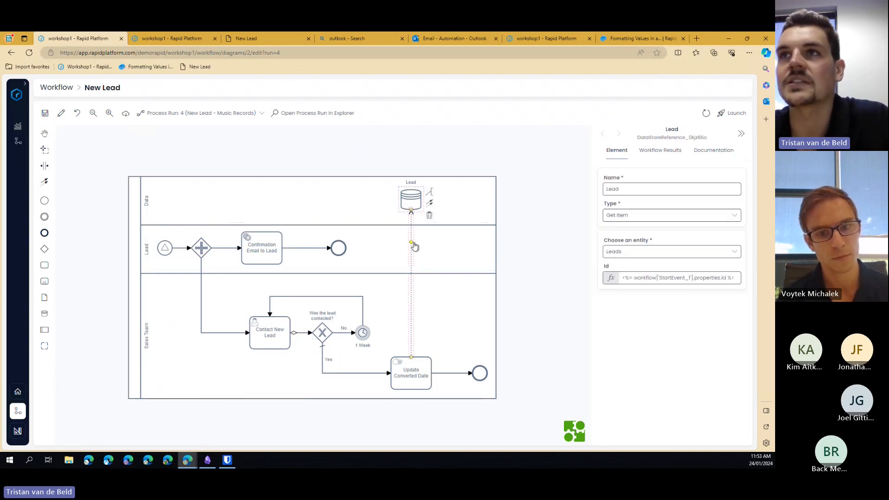
click(412, 242)
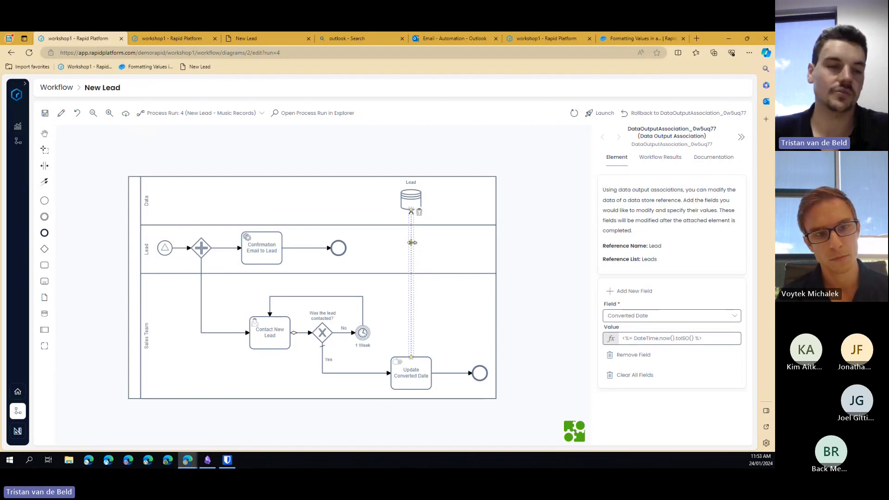
click(477, 378)
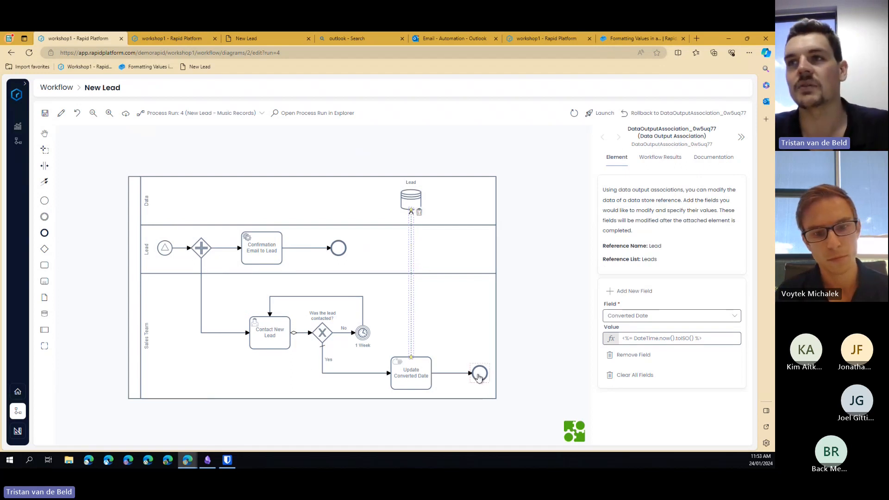
- Save the New Lead diagram again and leave no element selected
click(532, 286)
click(45, 113)
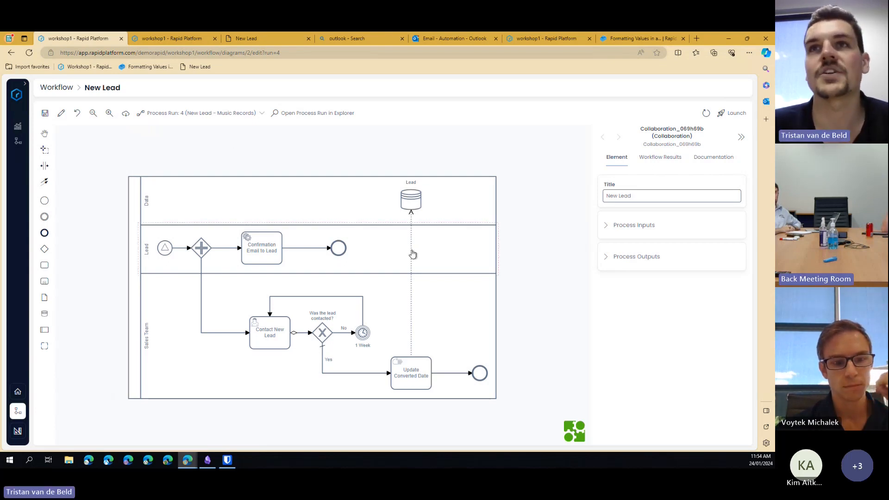
click(254, 255)
click(82, 234)
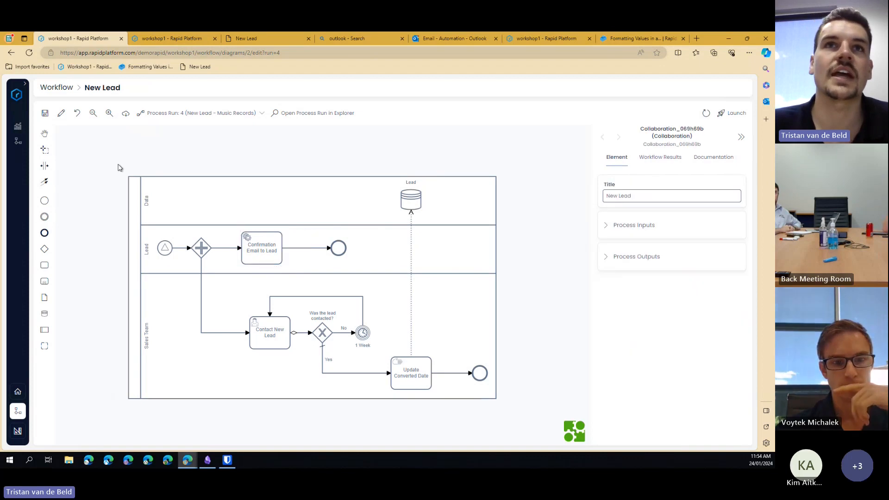
- Add a new task near the start of the Data lane and change its type to a service task
click(44, 265)
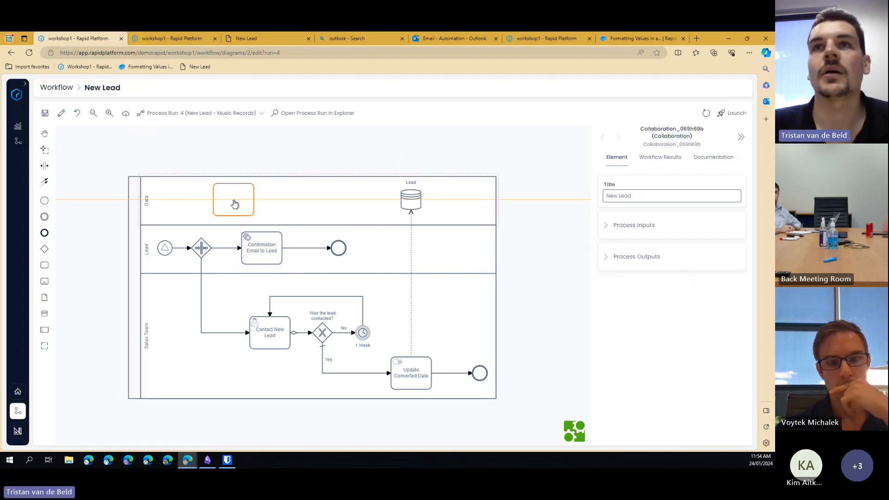
click(242, 201)
click(253, 160)
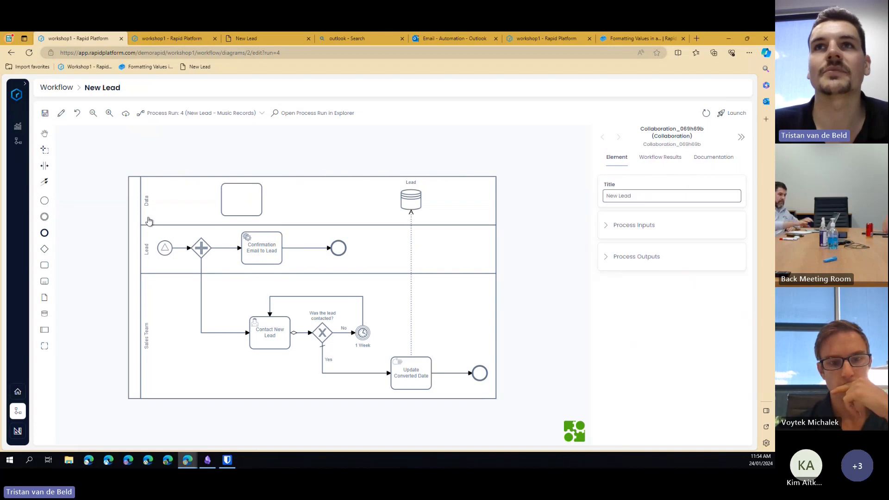
click(227, 204)
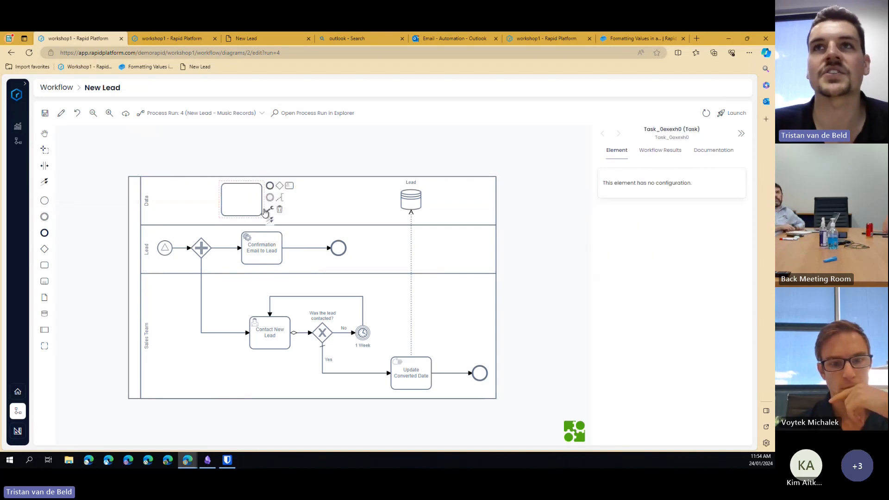
click(270, 209)
click(291, 308)
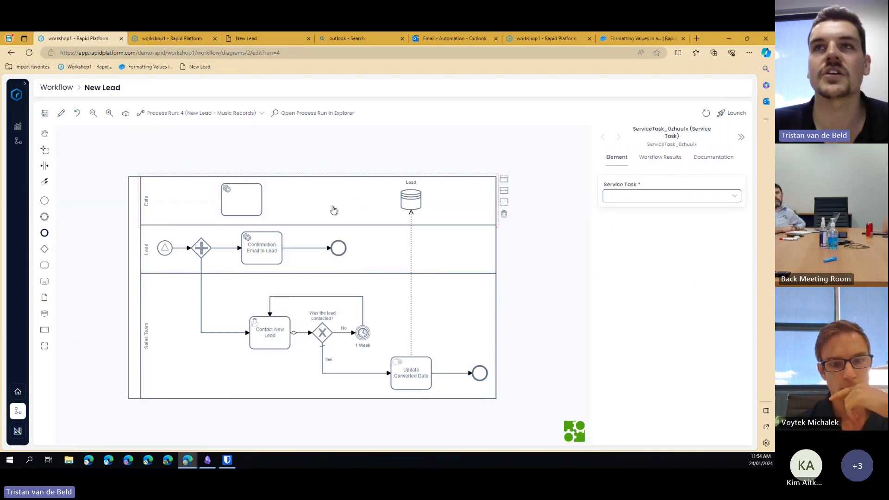
- Set the new service task to Trigger a Webhook and review its authentication, trigger endpoint, method and custom body settings
click(241, 205)
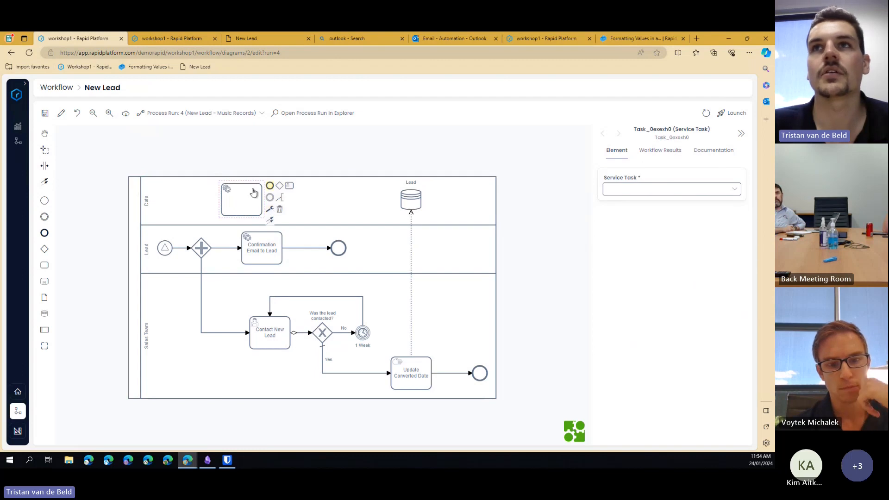
click(733, 189)
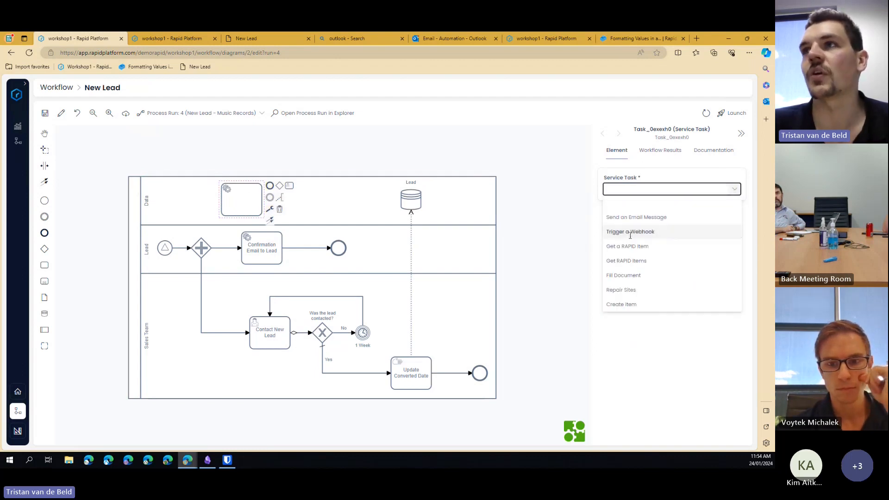
click(641, 231)
click(644, 281)
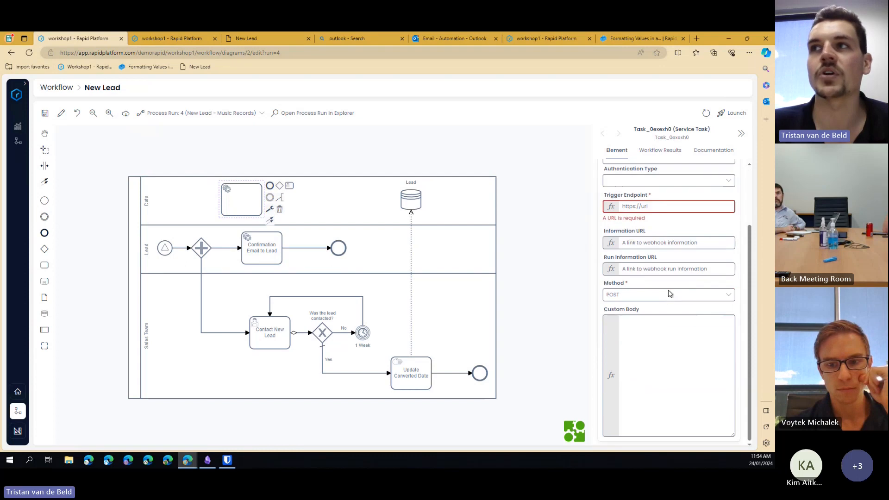
scroll(669, 294, down, 2)
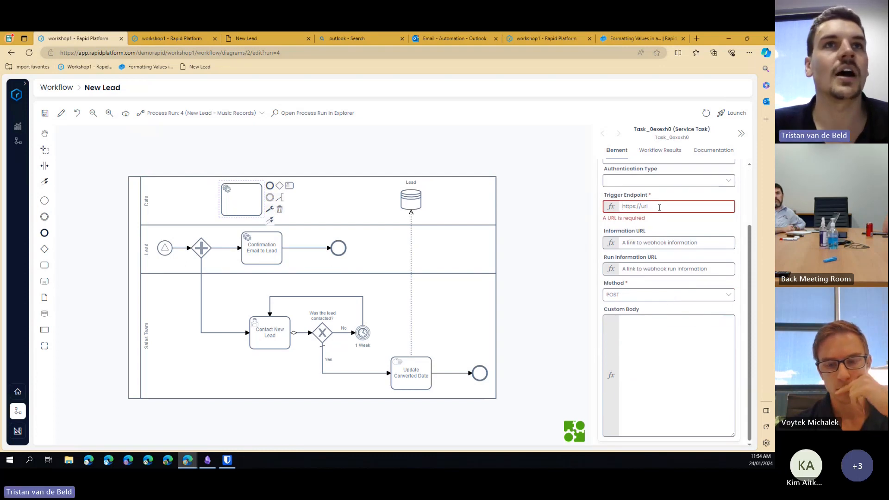
click(645, 322)
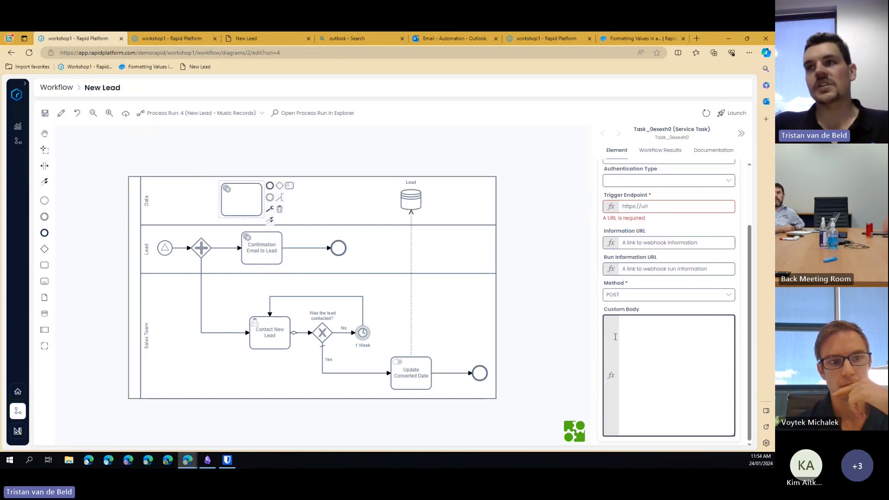
click(651, 296)
click(667, 357)
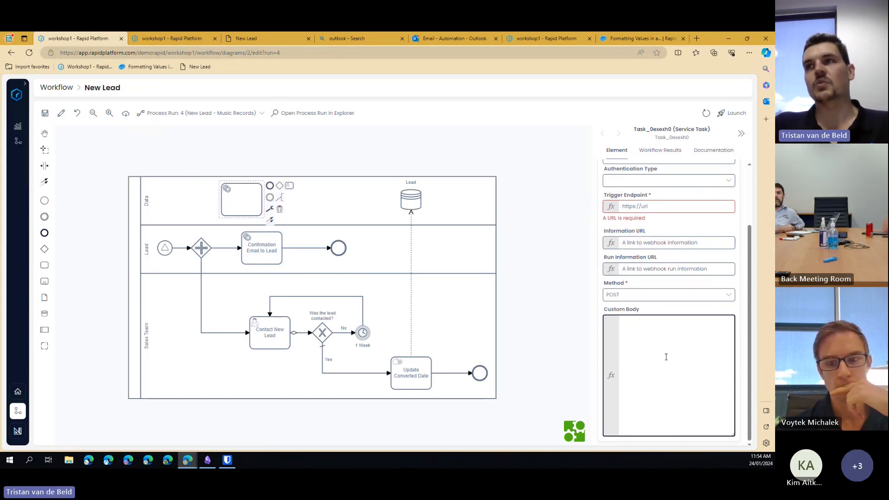
scroll(667, 357, up, 2)
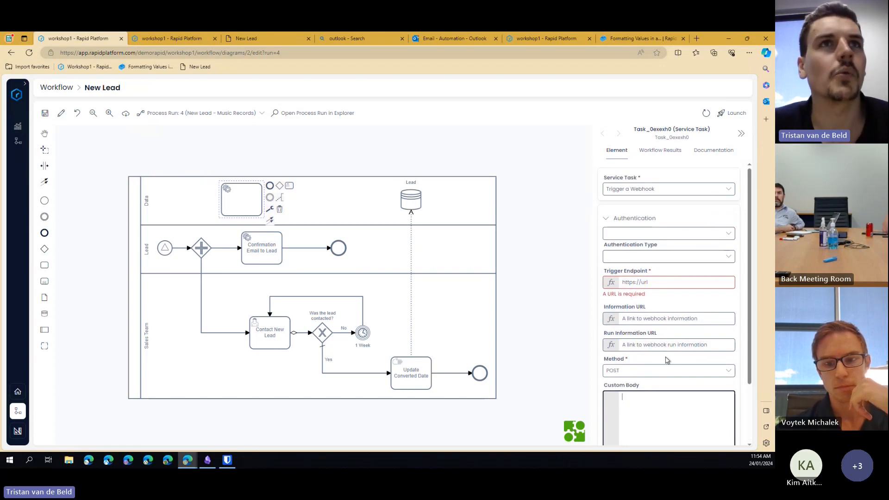
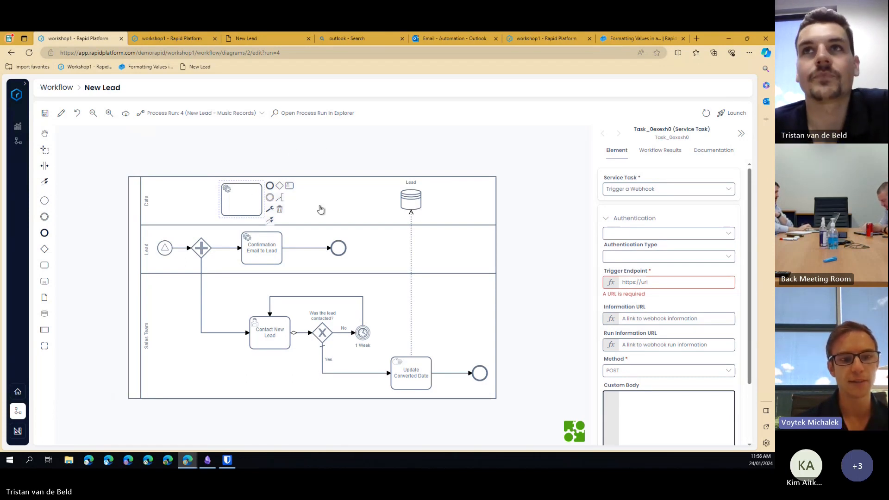
- Delete the webhook service task from the Data lane and save the diagram
click(301, 209)
click(252, 212)
key(Delete)
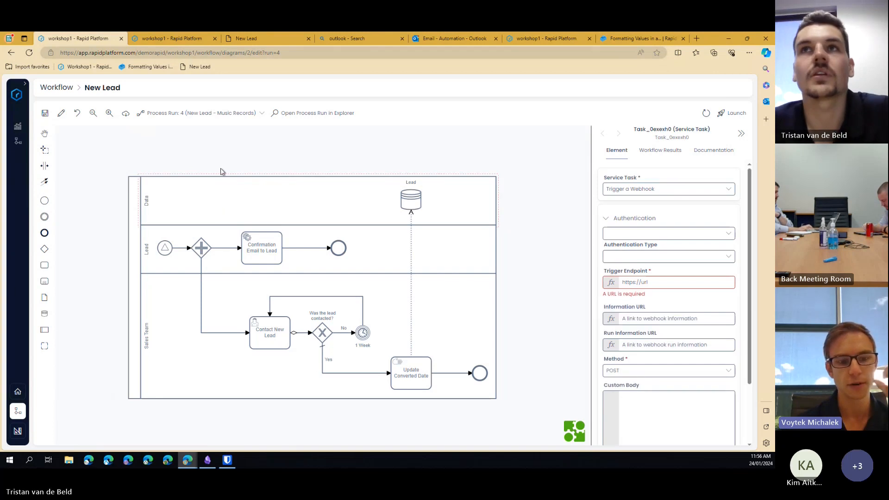
click(45, 113)
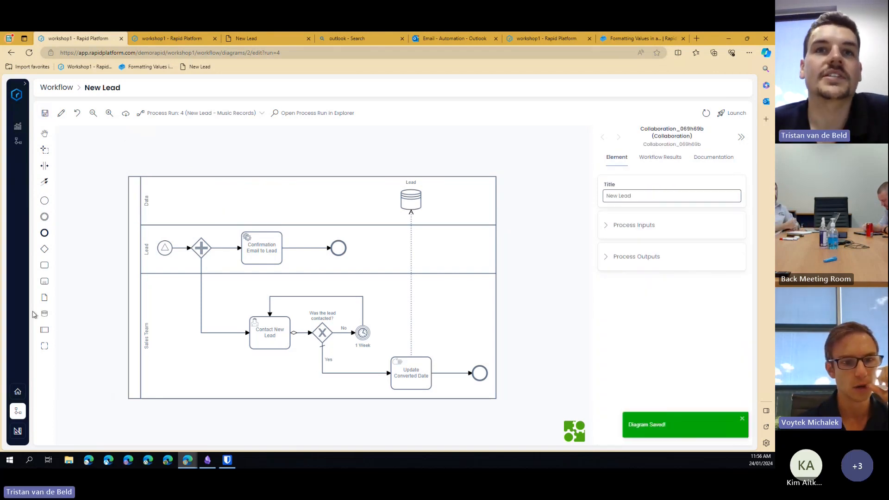
- Leave the workflow designer for the Leads list in the explorer and open the Music Records lead
click(24, 84)
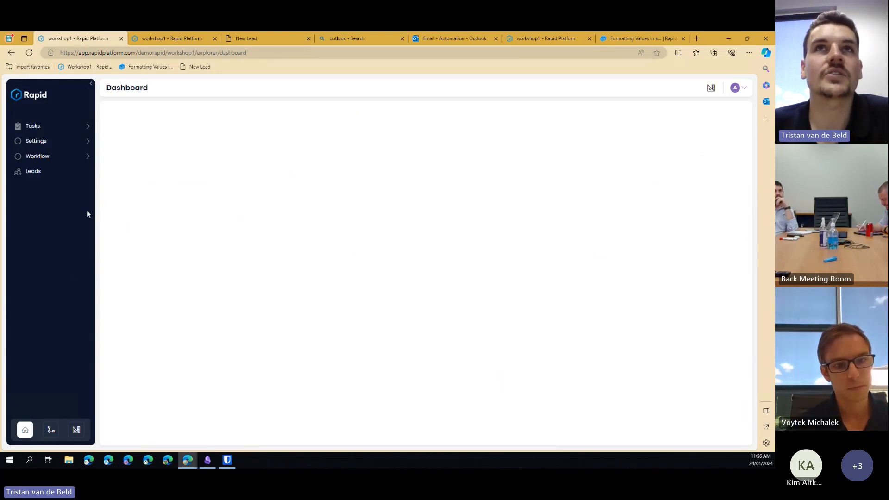
click(51, 430)
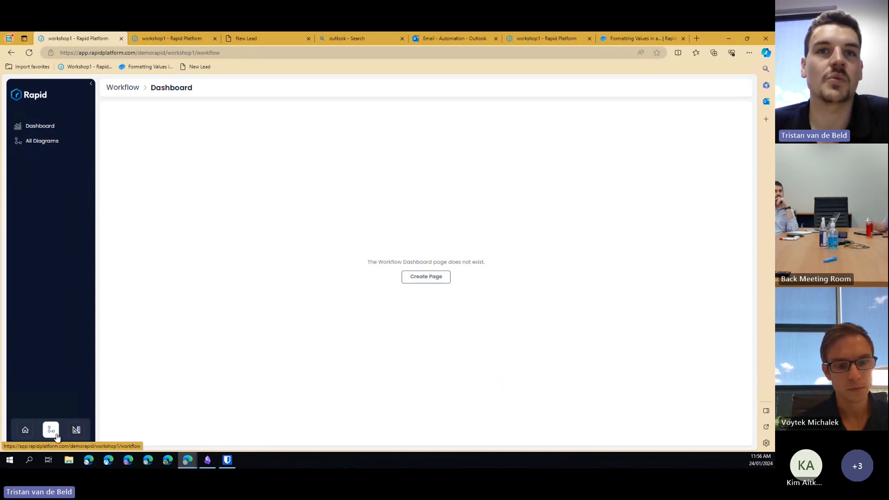
click(25, 432)
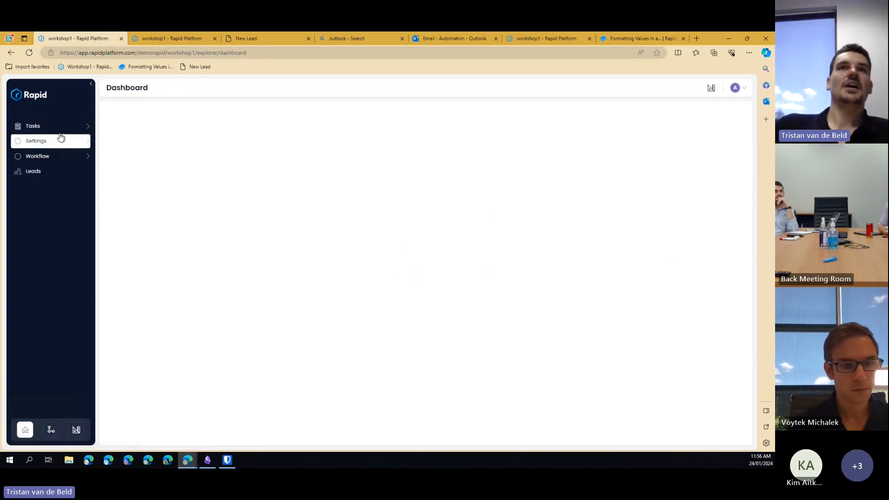
click(51, 181)
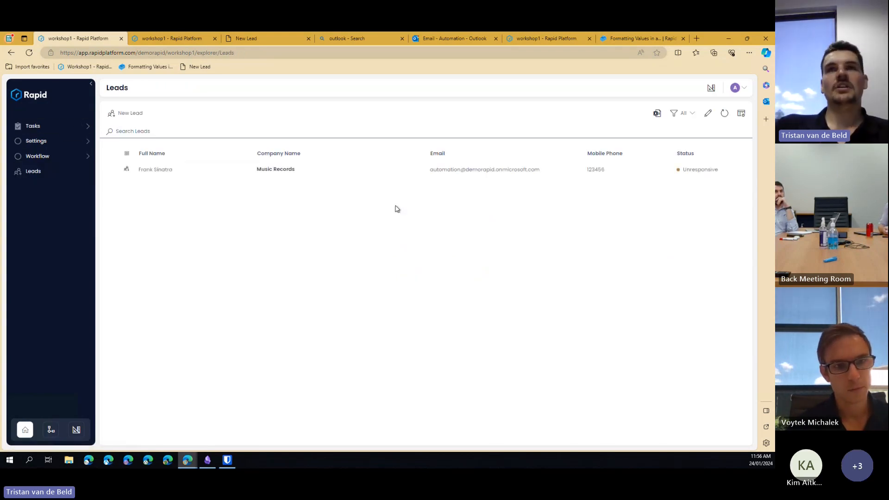
click(128, 171)
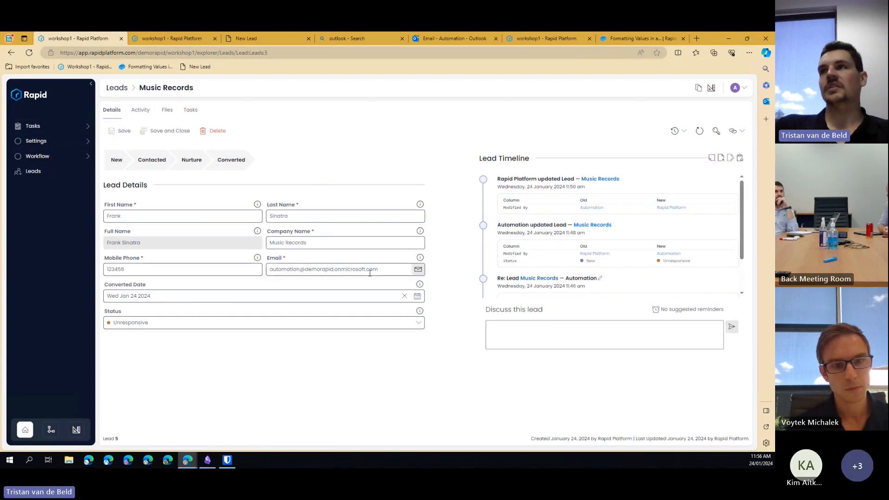
- Open the New Lead process run linked to the Music Records lead to view its progress on the diagram
click(736, 131)
click(600, 162)
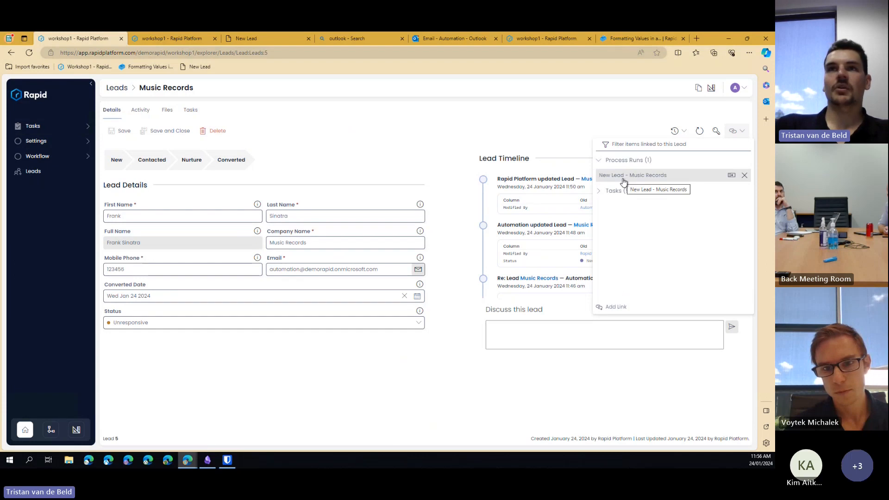
click(732, 175)
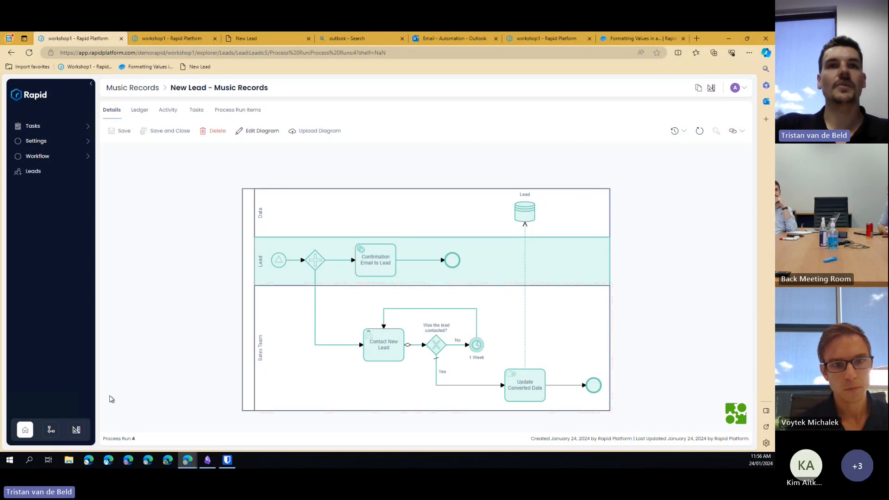
- Reopen the Music Records lead from the Leads list and expand the tasks linked to it
click(28, 436)
click(34, 172)
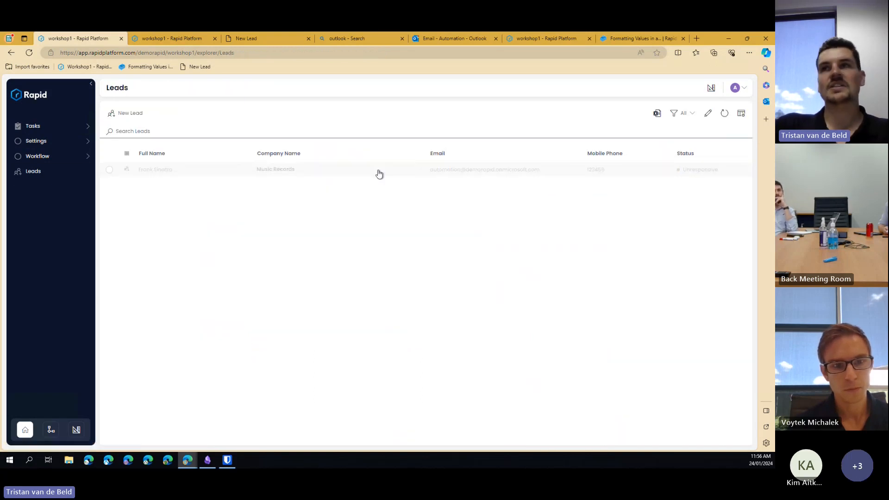
click(169, 172)
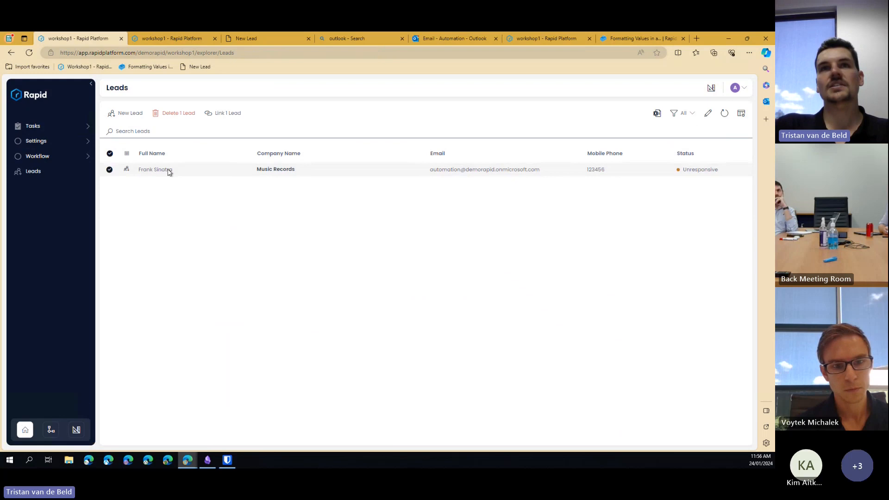
click(126, 171)
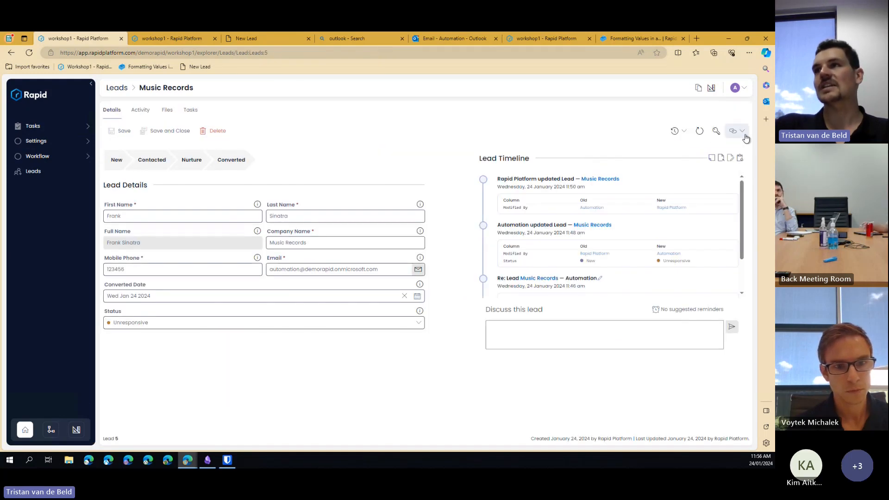
click(739, 131)
click(599, 179)
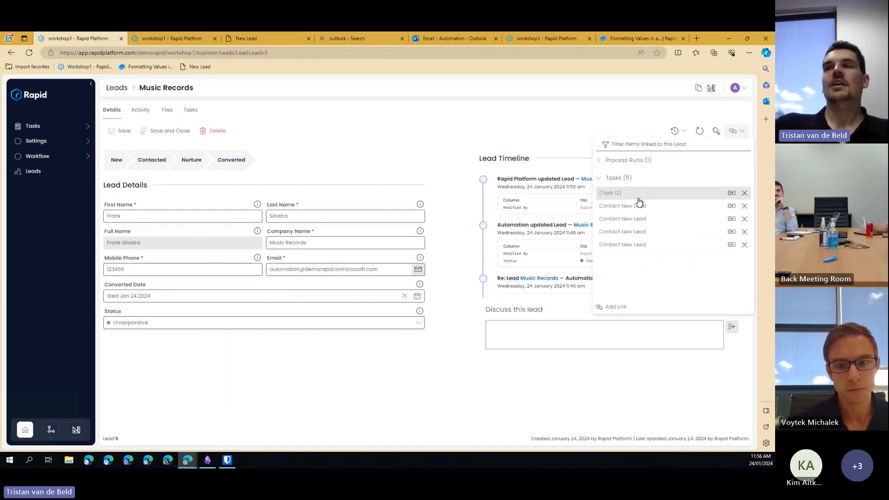